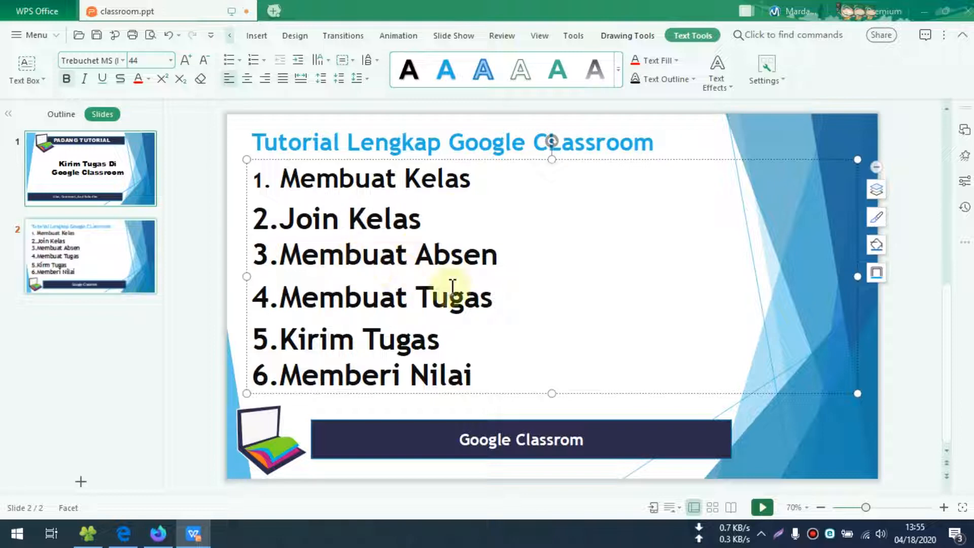
# Step: Show the tutorial outline slide in reading view
pyautogui.click(730, 508)
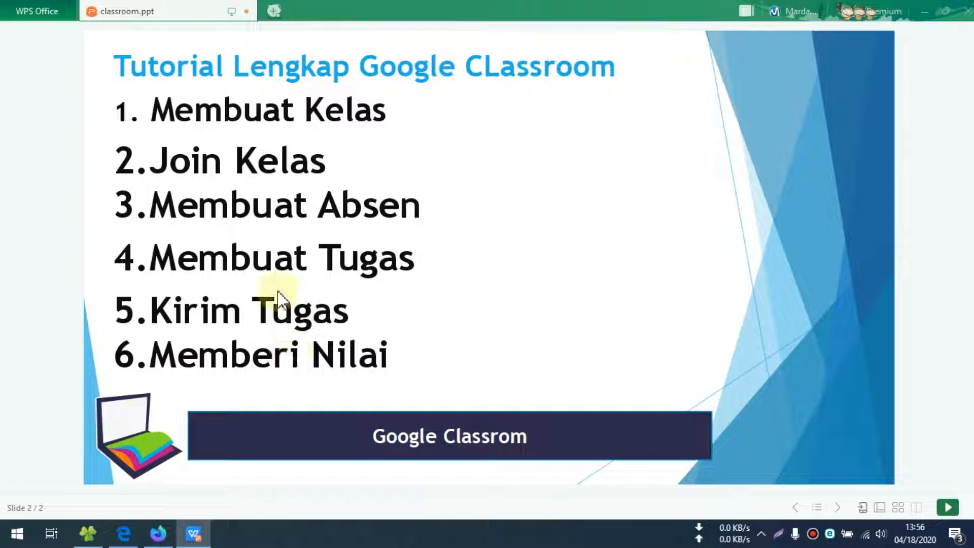
# Step: Switch to Microsoft Edge, search the web for "google classroom" and open the Google Classroom sign-in result
pyautogui.click(125, 533)
pyautogui.click(297, 45)
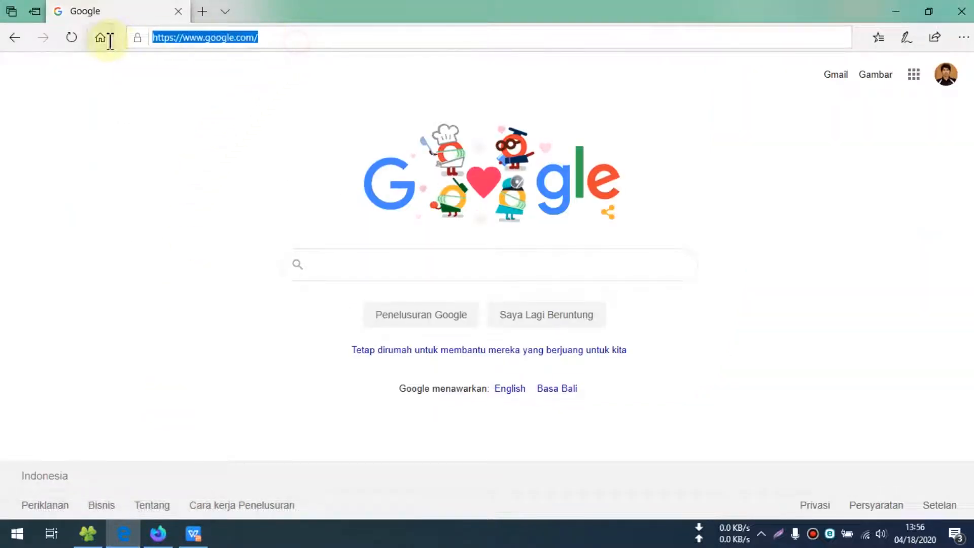
pyautogui.write('google+')
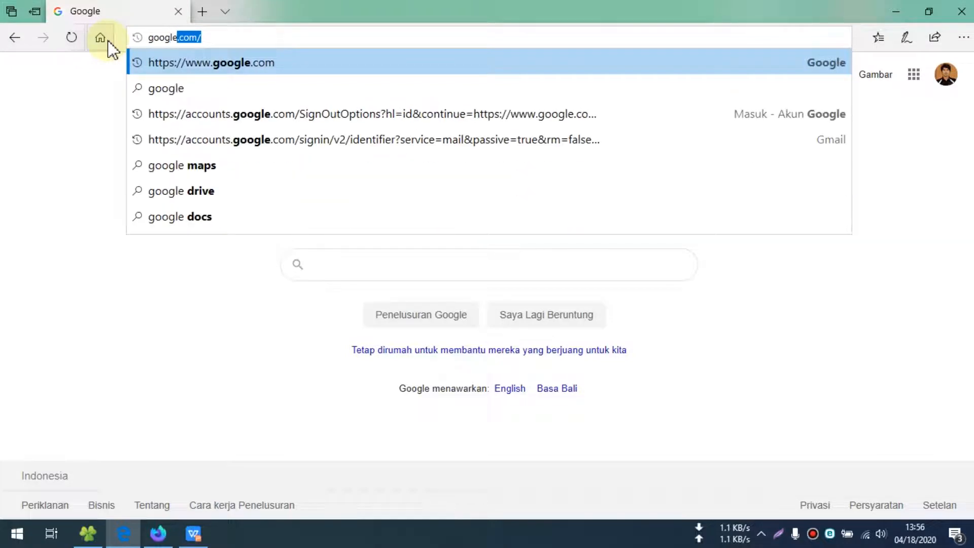
pyautogui.write('classroom')
pyautogui.press('Return')
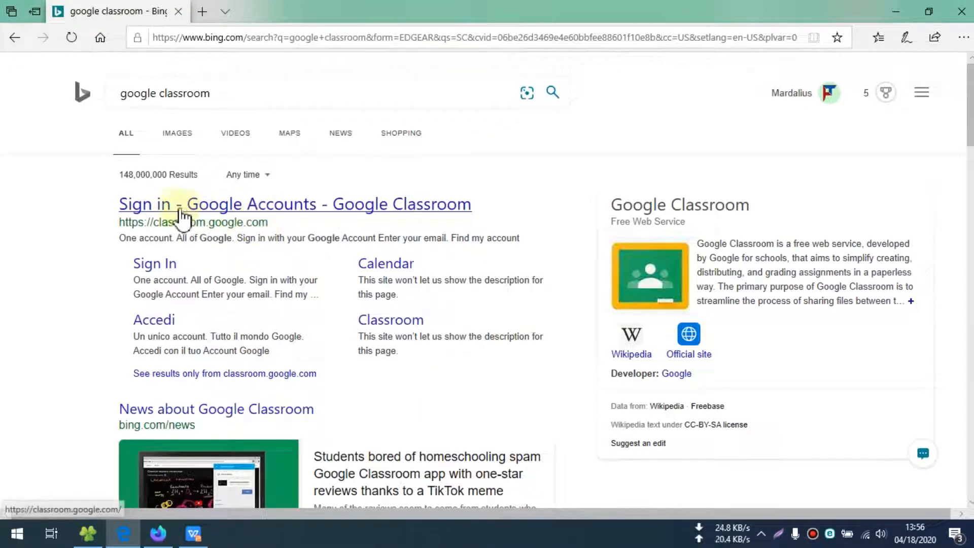
pyautogui.click(161, 210)
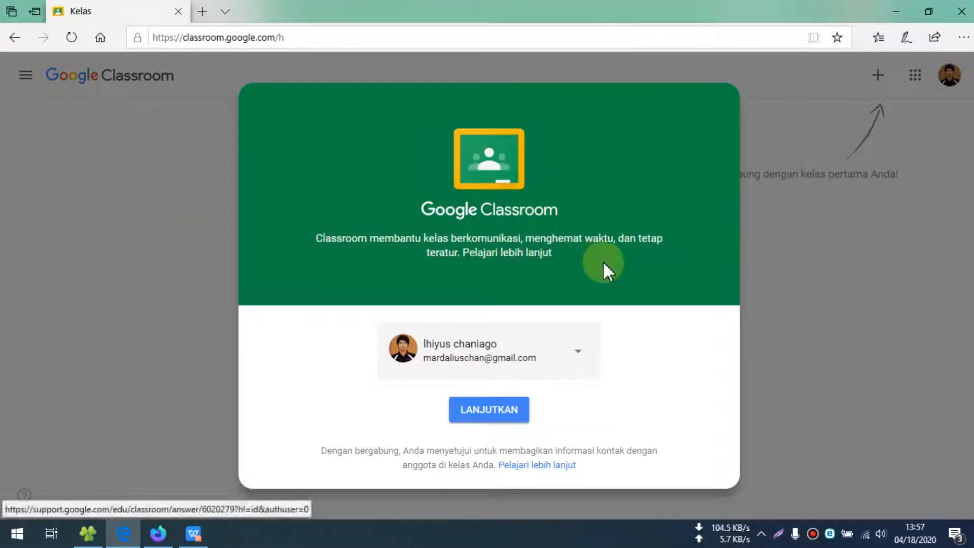
# Step: Choose the already signed-in Google account and continue into Google Classroom
pyautogui.click(576, 351)
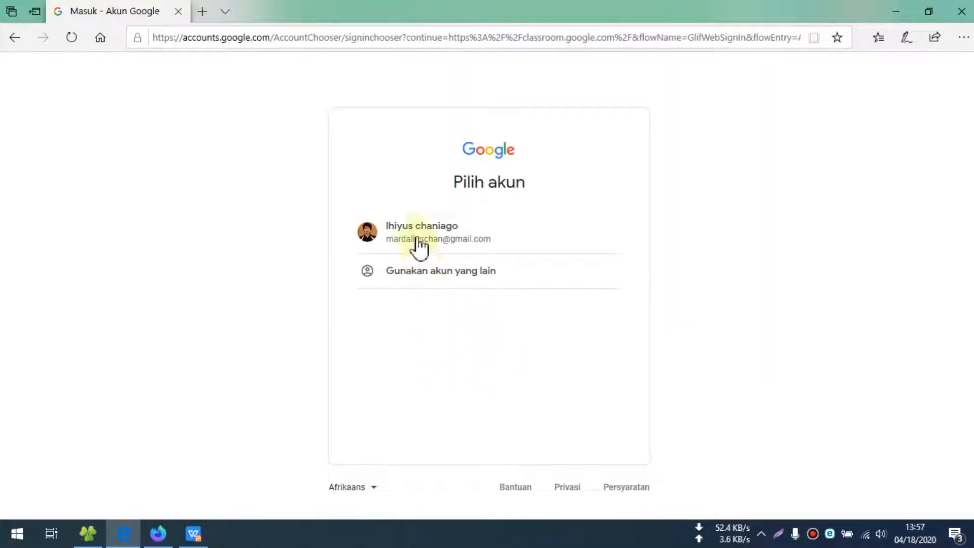
pyautogui.click(415, 239)
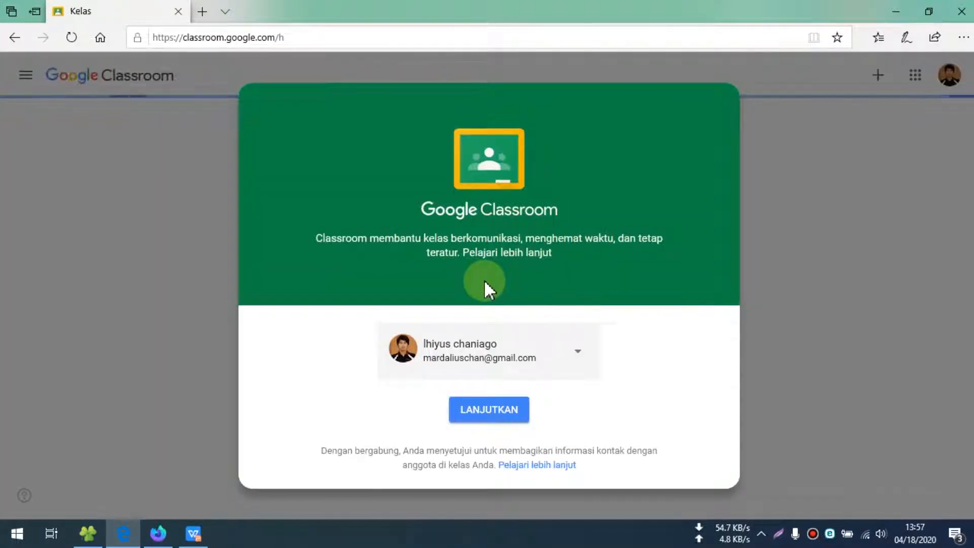
pyautogui.click(481, 412)
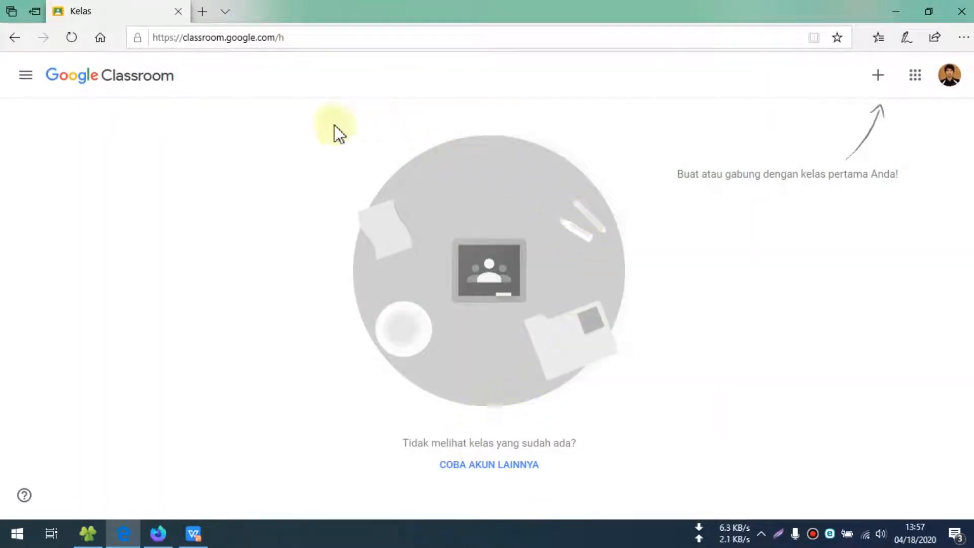
# Step: Review the profile and notification options in the Classroom settings, and return to the class overview
pyautogui.click(23, 78)
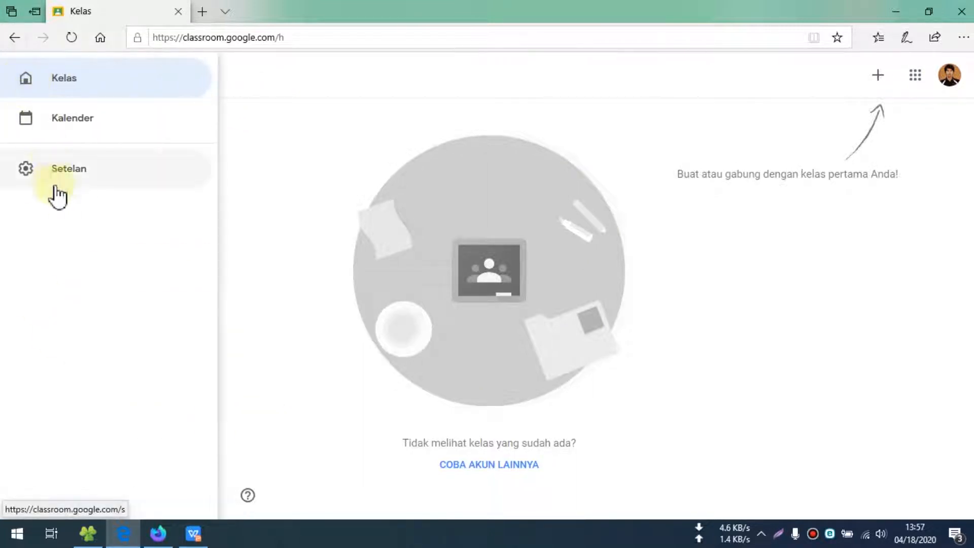
pyautogui.click(76, 174)
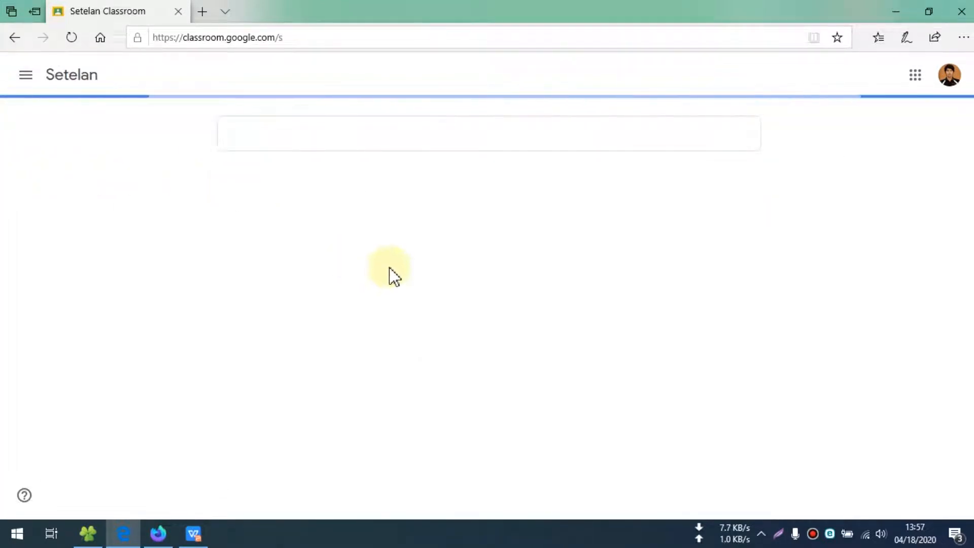
pyautogui.scroll(-2, 395, 277)
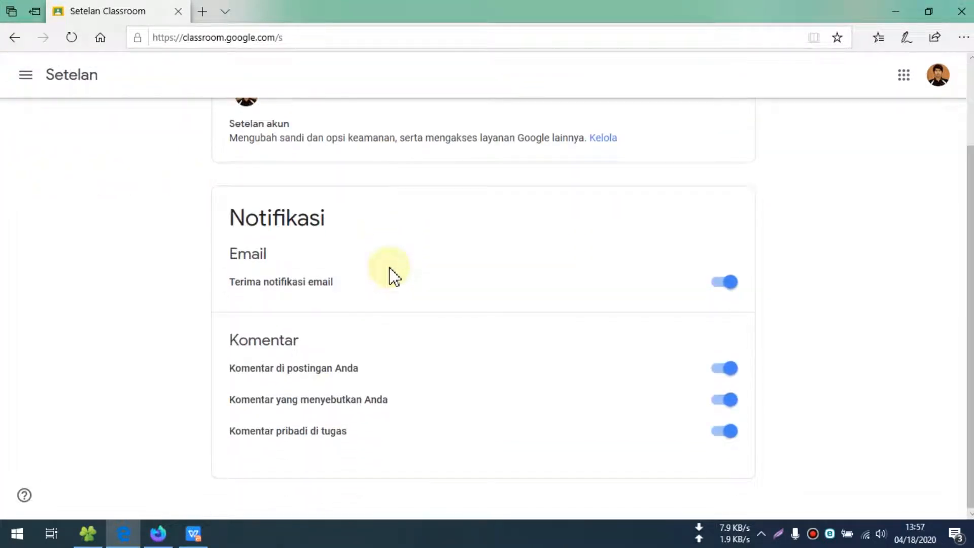
pyautogui.scroll(2, 64, 122)
pyautogui.click(26, 76)
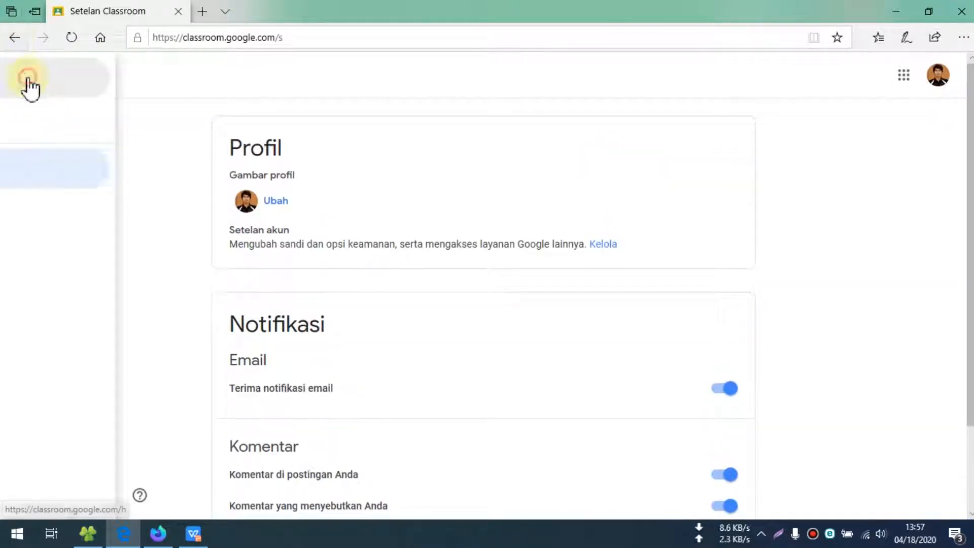
pyautogui.click(78, 84)
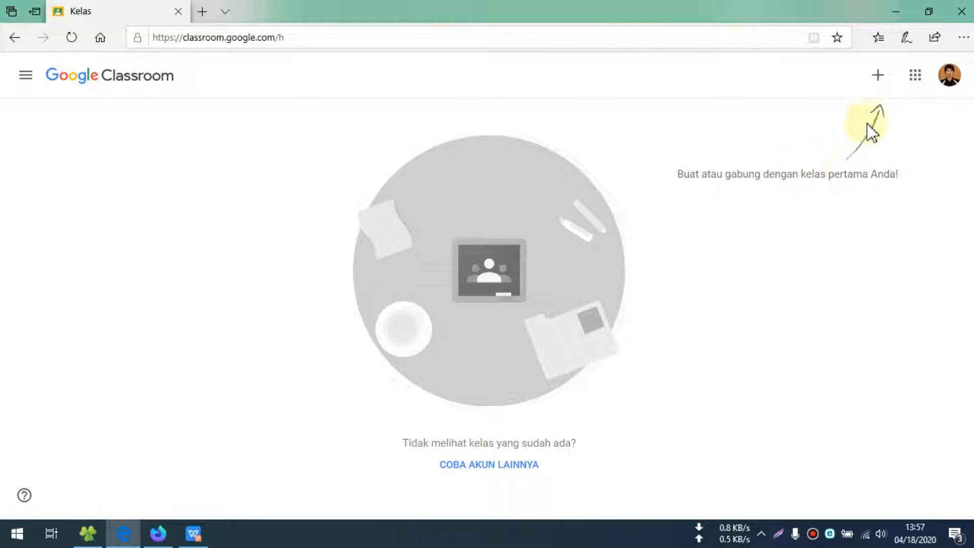
# Step: Start creating a new class and accept the notice about using Classroom at a school with students
pyautogui.click(878, 77)
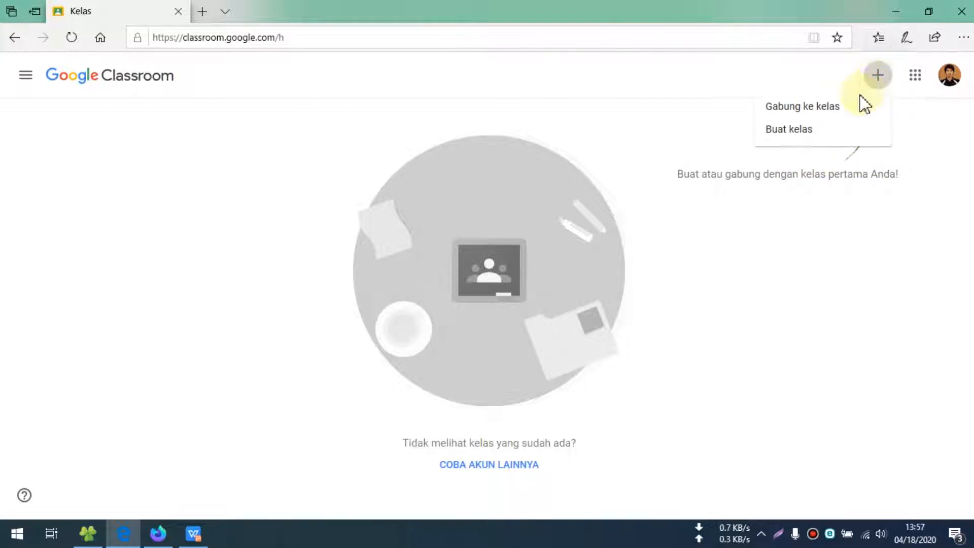
pyautogui.click(790, 129)
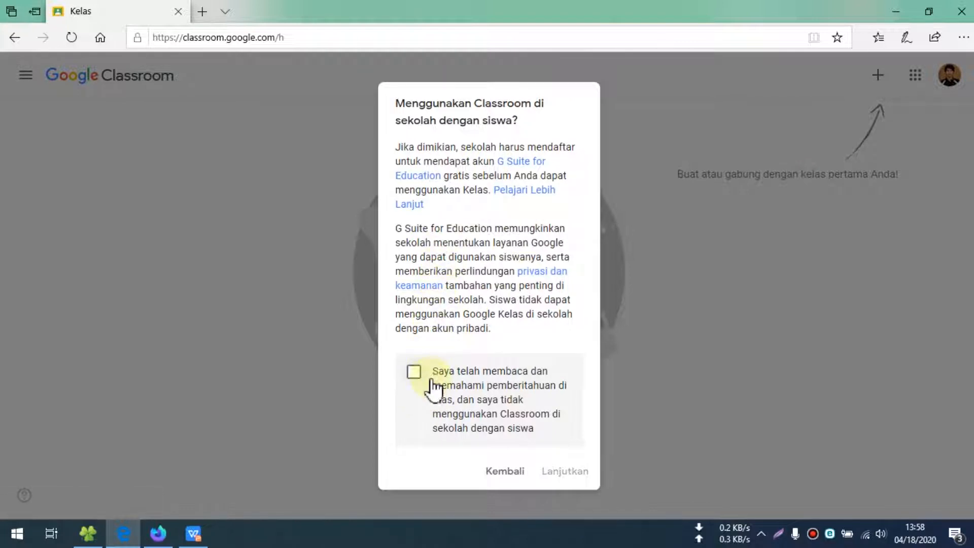
pyautogui.click(416, 378)
pyautogui.click(573, 474)
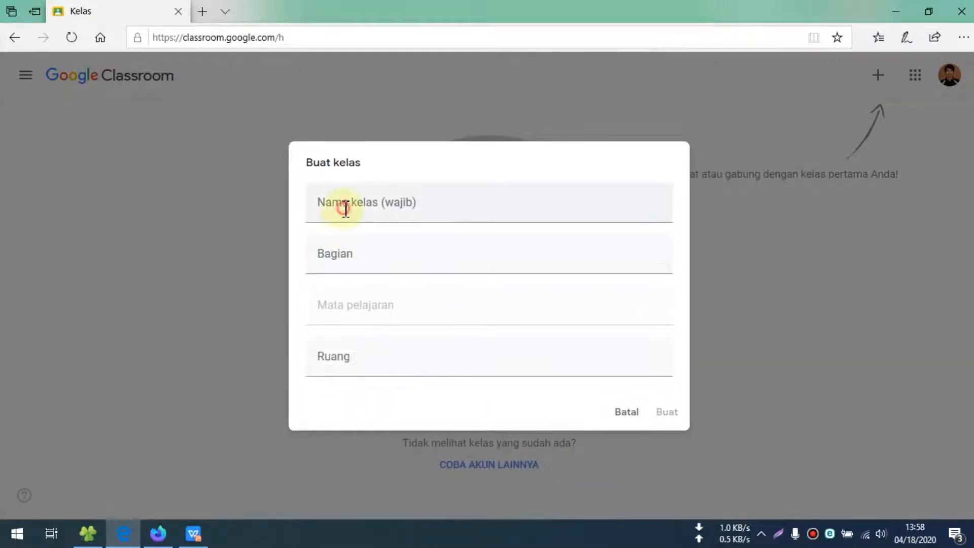
# Step: Create the class Kelas A with subject IPA and room Ruang 1, leaving the section empty, and dismiss the What's new notice
pyautogui.click(344, 207)
pyautogui.write('Kelas A')
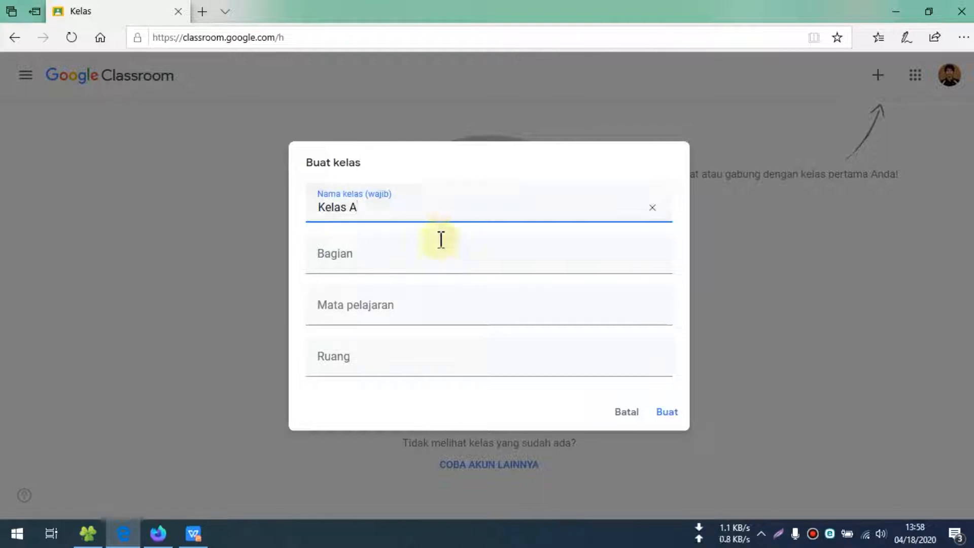
pyautogui.click(413, 260)
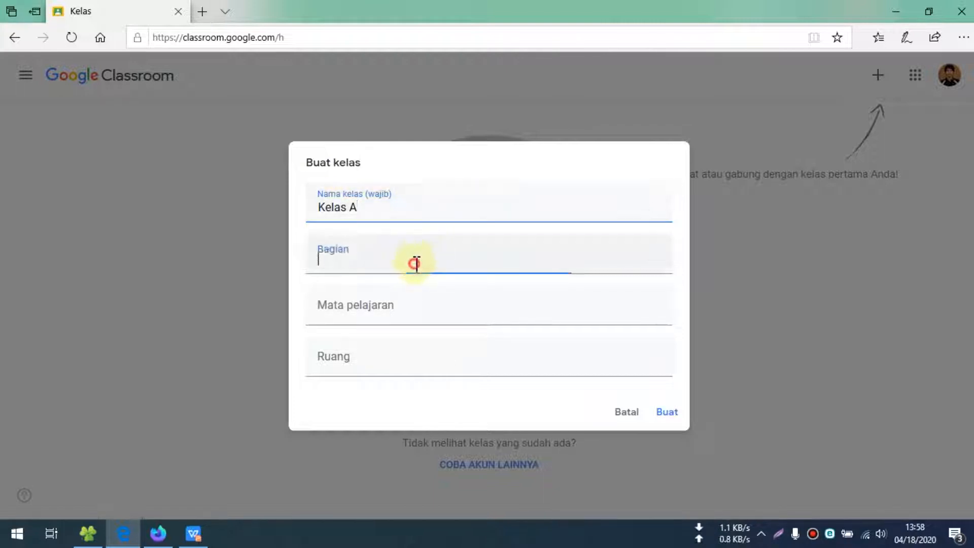
pyautogui.click(415, 315)
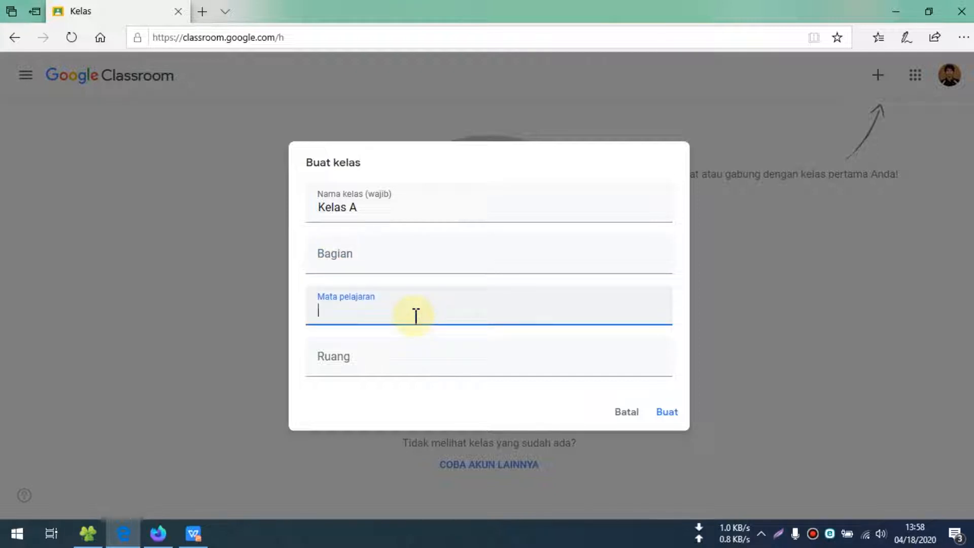
pyautogui.write('IPA')
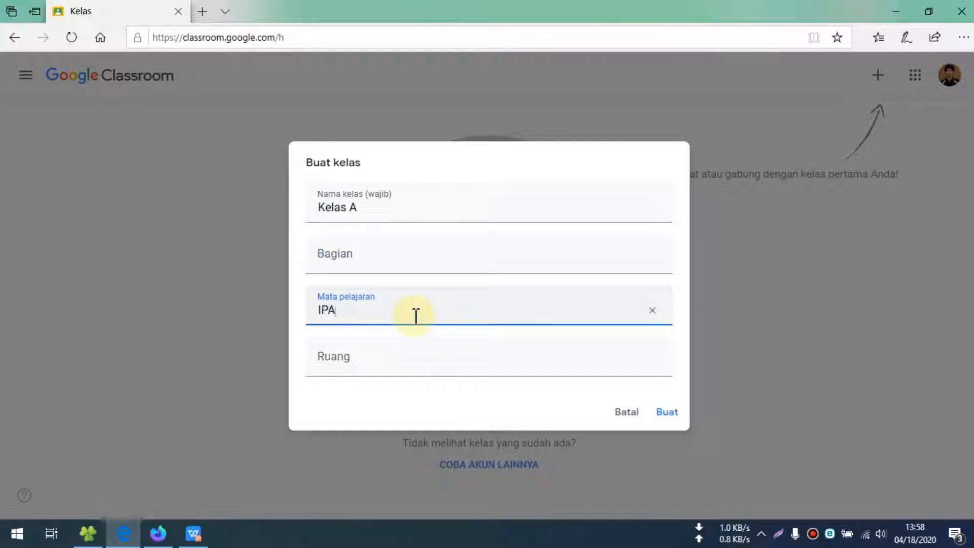
pyautogui.click(374, 361)
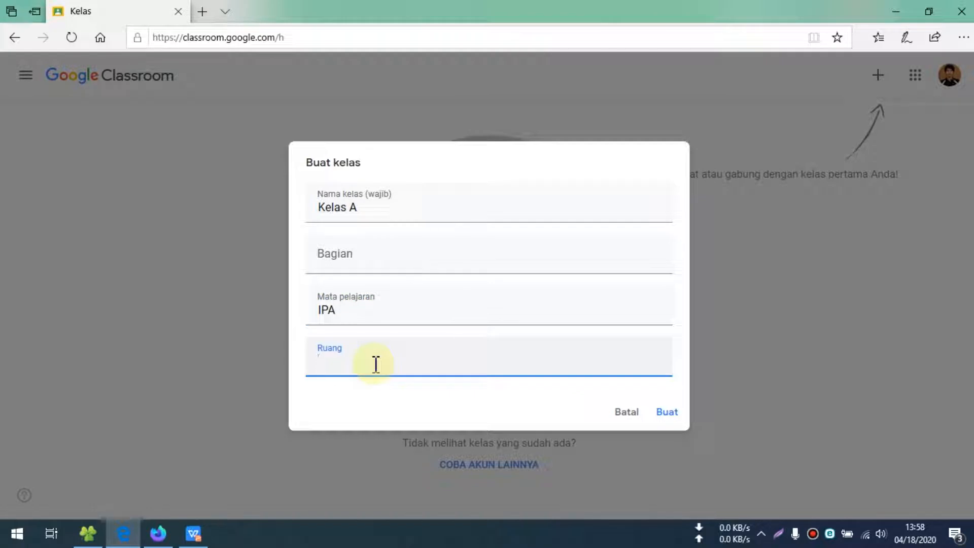
pyautogui.write('Ruang 1')
pyautogui.click(667, 412)
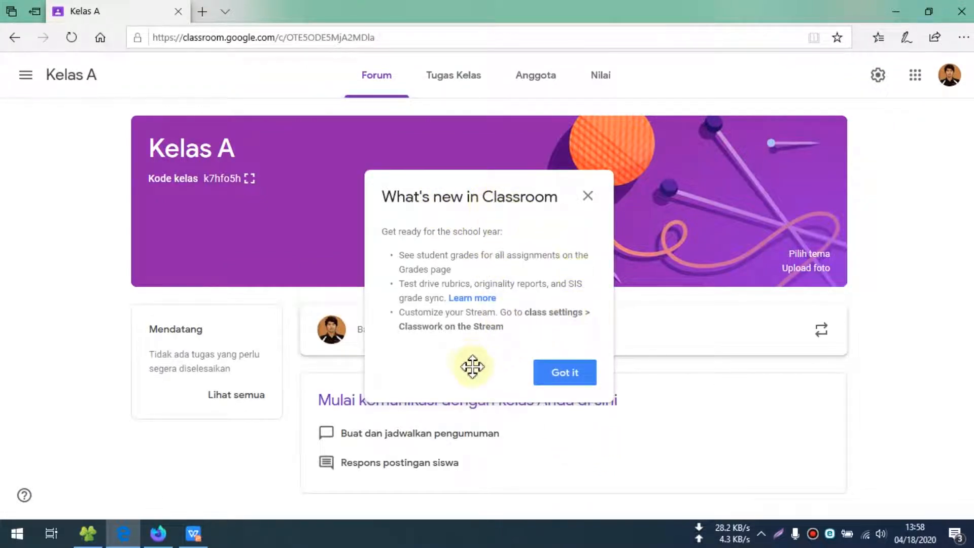
pyautogui.click(564, 375)
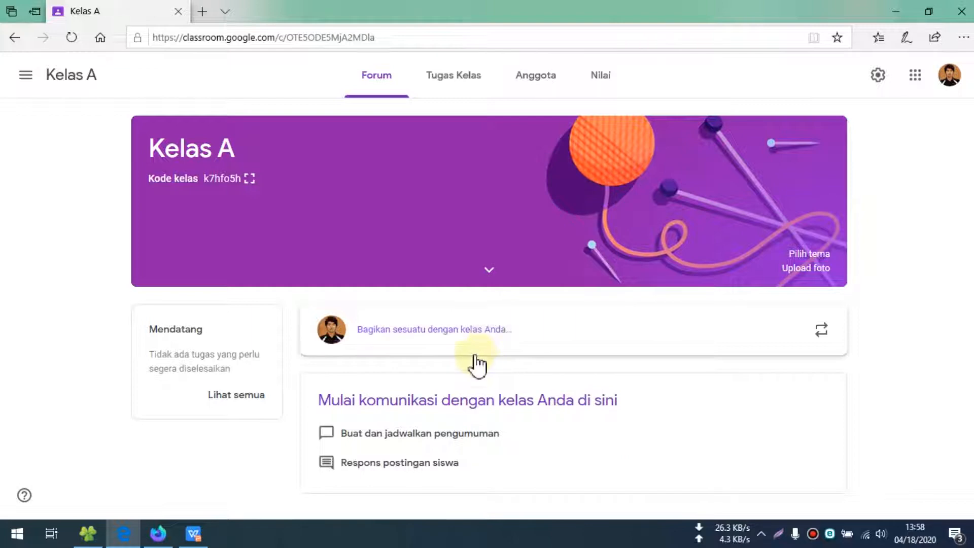
# Step: Check the subject and room details under the class banner, and briefly open and close the class settings
pyautogui.click(489, 272)
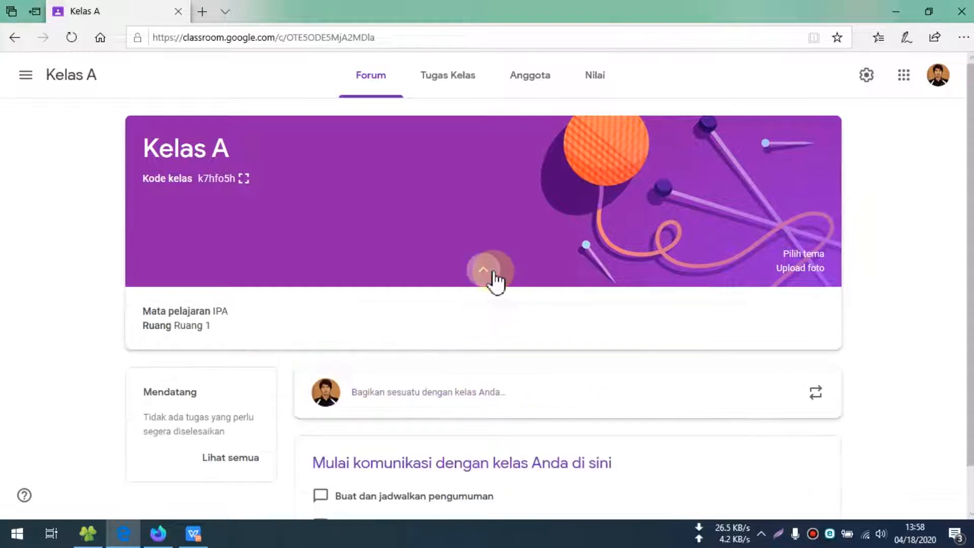
pyautogui.click(484, 272)
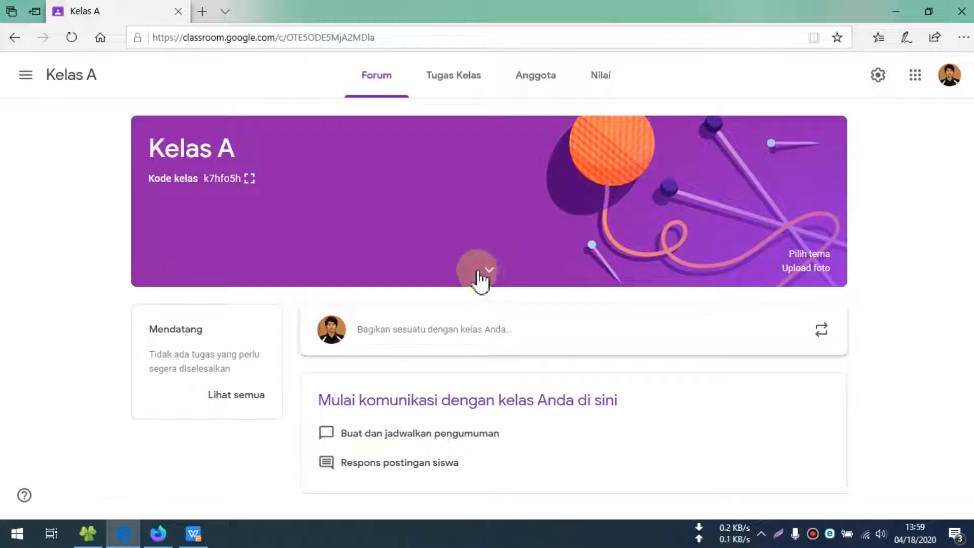
pyautogui.click(877, 76)
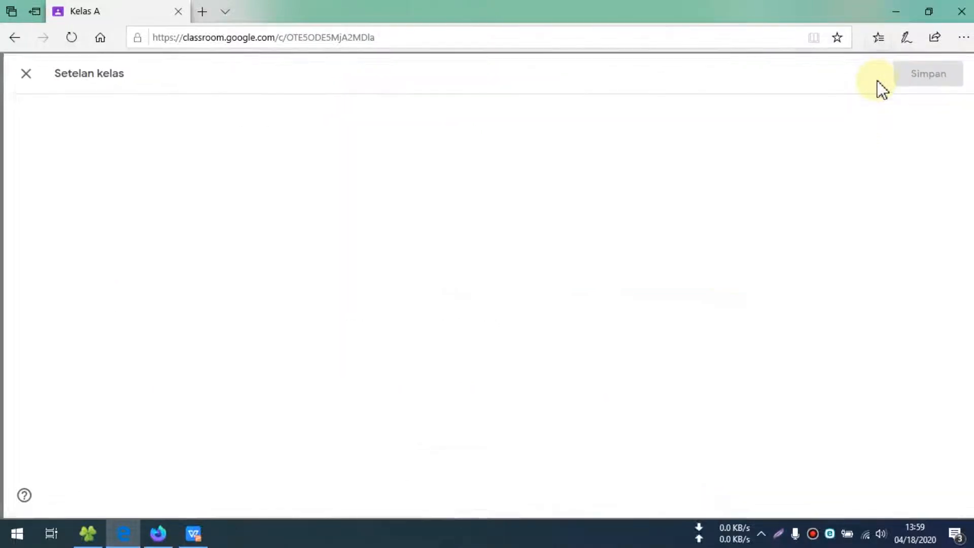
pyautogui.click(23, 71)
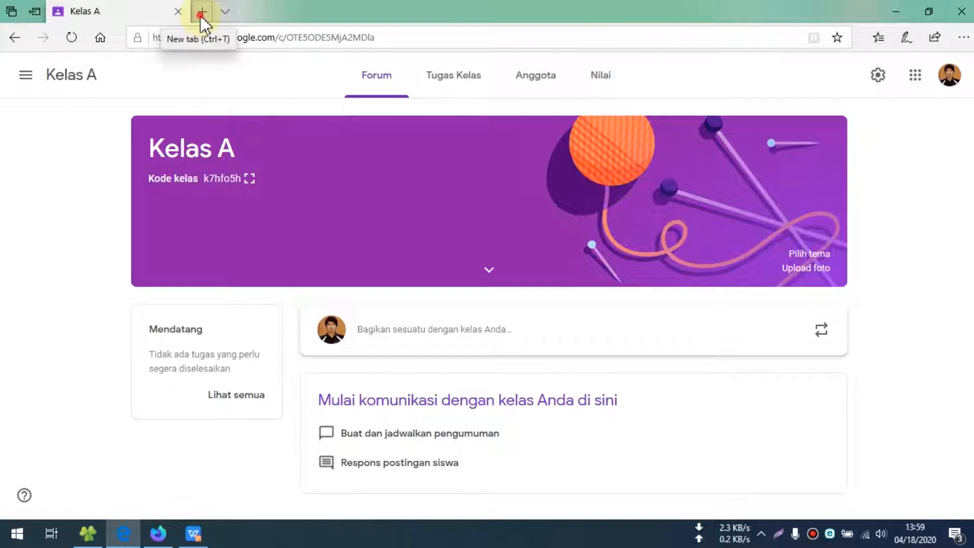
# Step: Open the Google account management page of the signed-in profile in its own browser tab
pyautogui.click(949, 81)
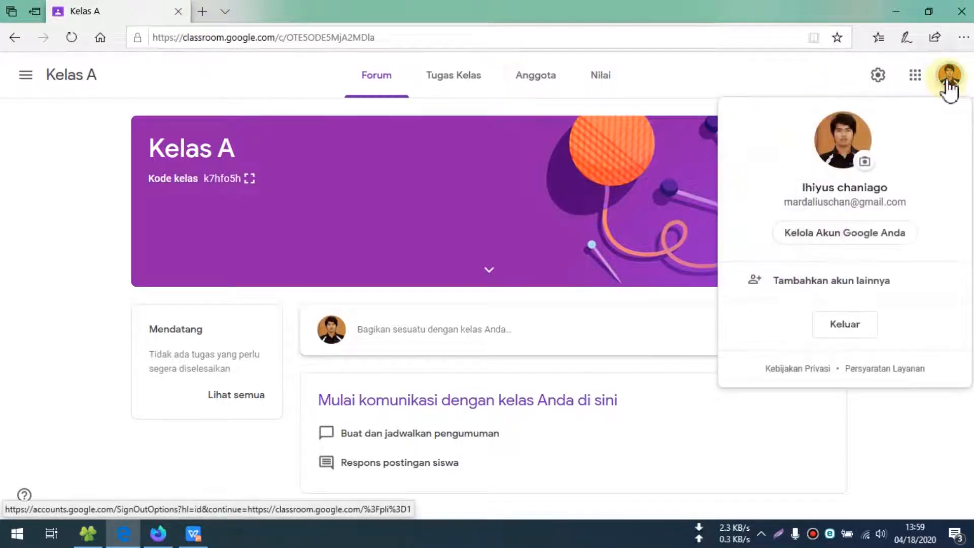
pyautogui.click(841, 238)
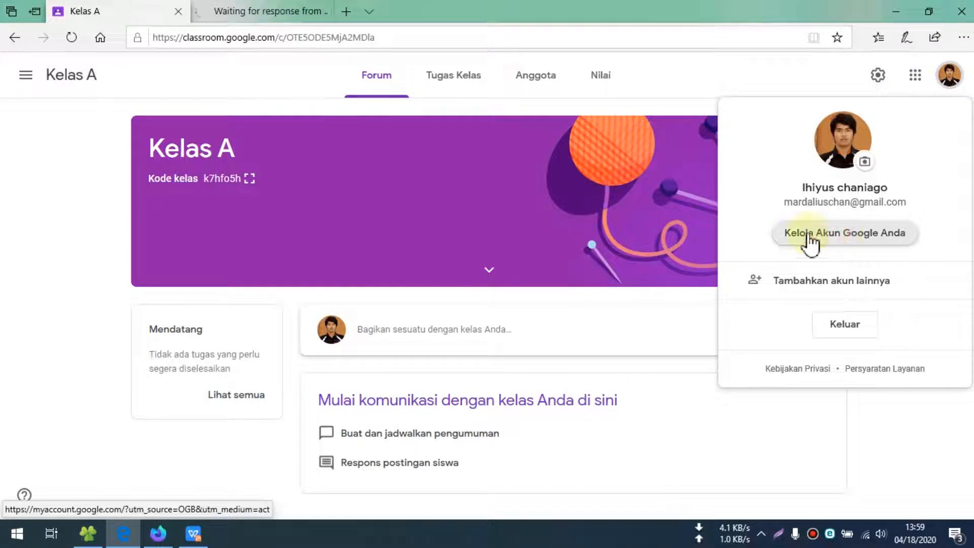
pyautogui.click(242, 12)
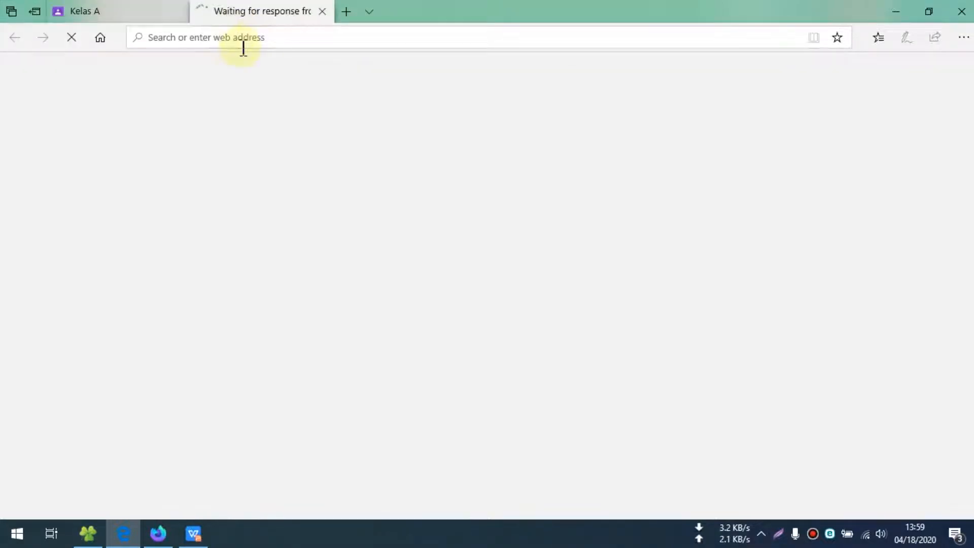
pyautogui.click(141, 14)
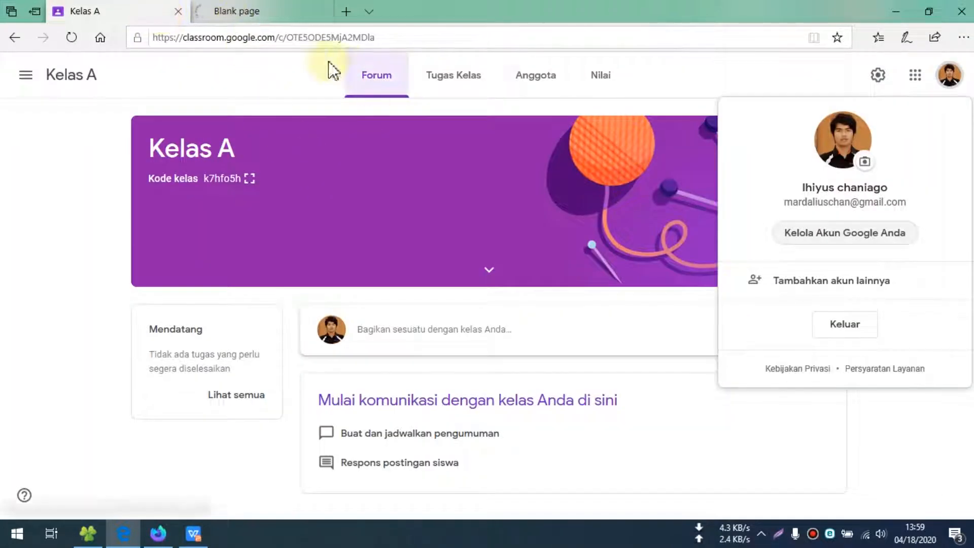
pyautogui.click(338, 142)
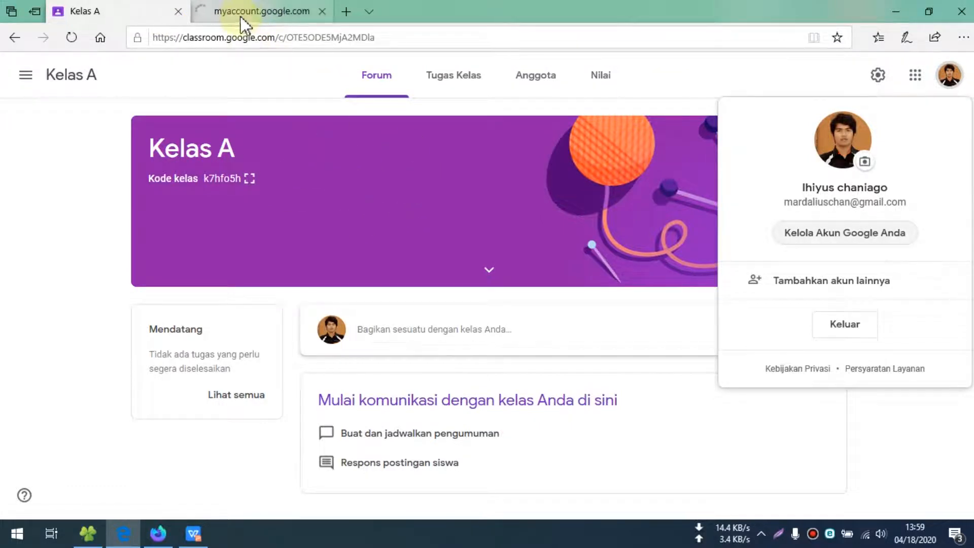
pyautogui.click(241, 13)
# Step: Look through the Google account home page and open the personal info section
pyautogui.scroll(-4, 191, 218)
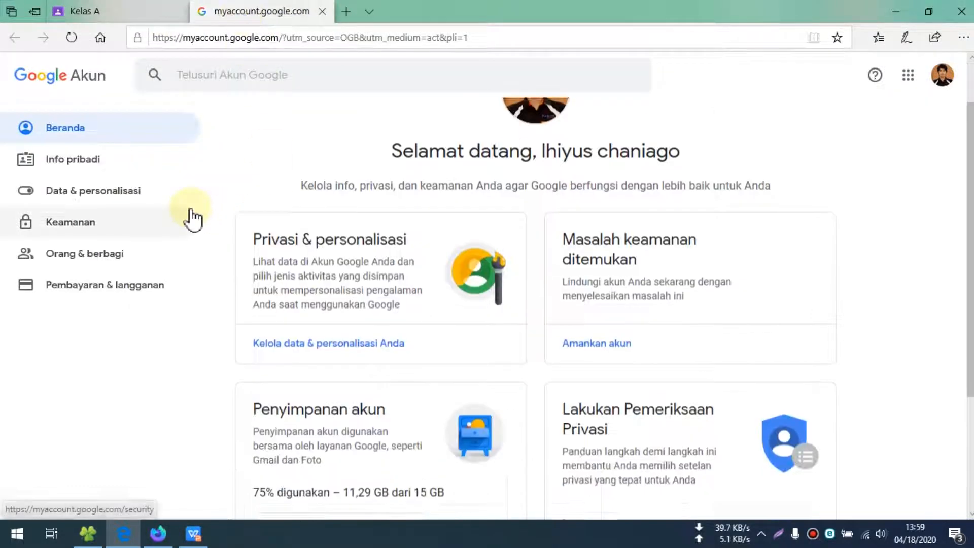
pyautogui.scroll(2, 198, 218)
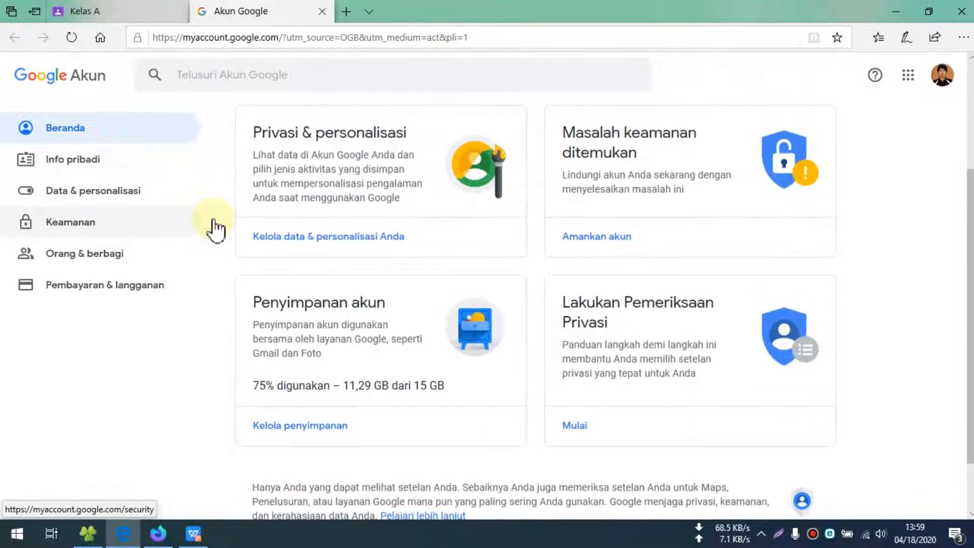
pyautogui.click(74, 169)
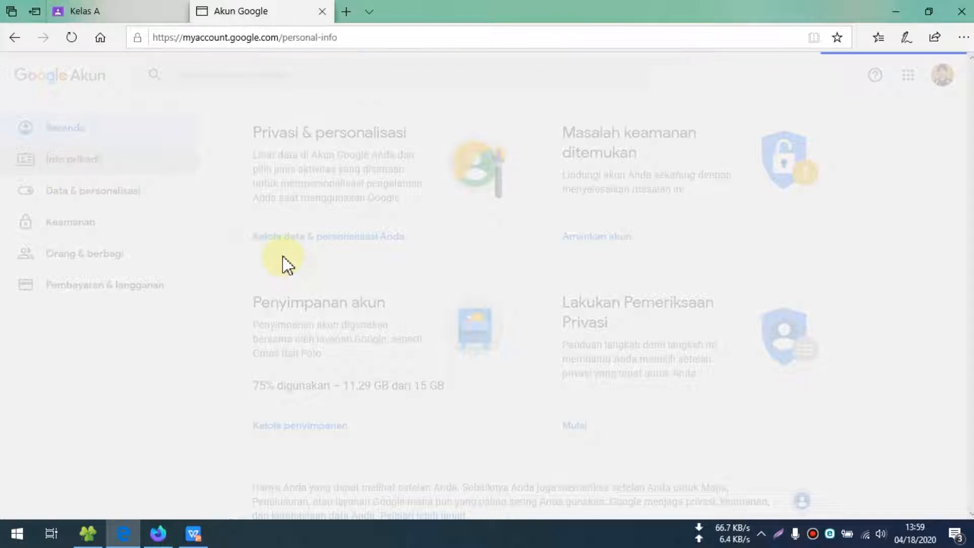
# Step: Look through the profile and contact details in the personal info section of the Google account
pyautogui.scroll(-7, 376, 265)
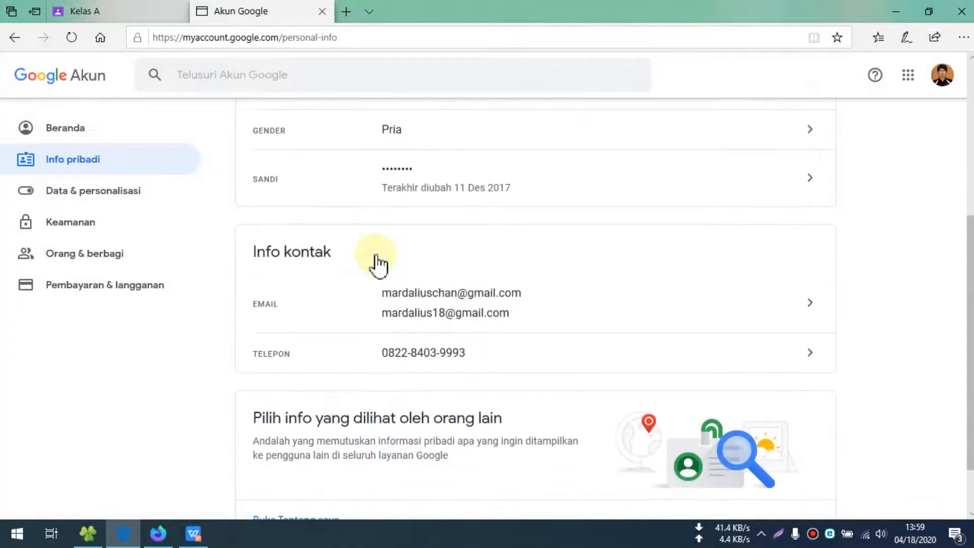
pyautogui.scroll(6, 377, 264)
pyautogui.scroll(2, 380, 264)
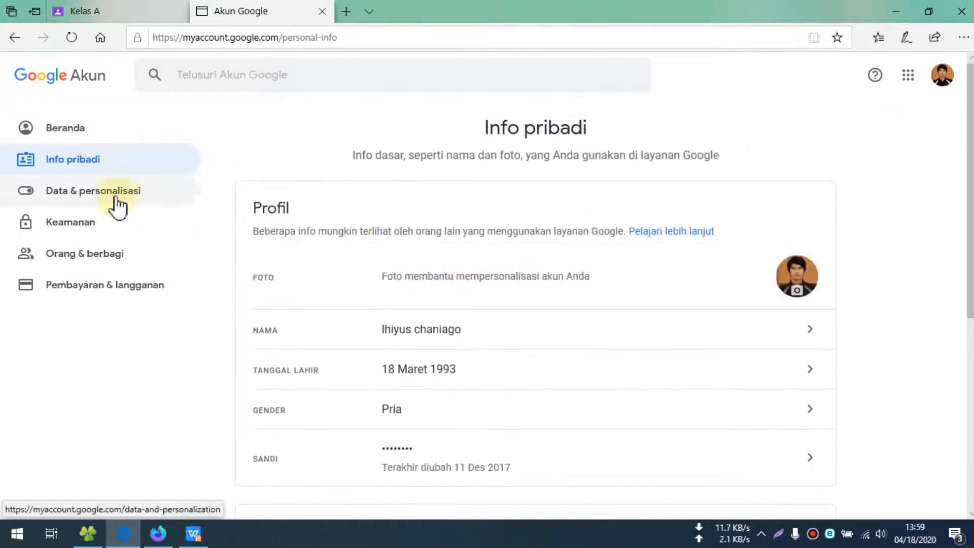
# Step: Open the Data & personalisasi section and look through its activity controls, storage, general web preferences, reservations and business personalisation
pyautogui.click(95, 201)
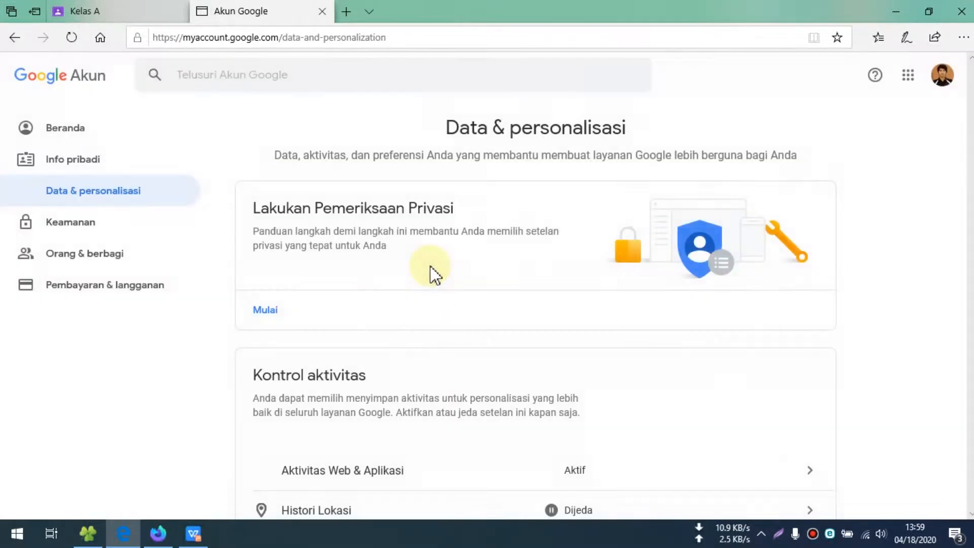
pyautogui.scroll(-6, 431, 272)
pyautogui.scroll(-12, 431, 272)
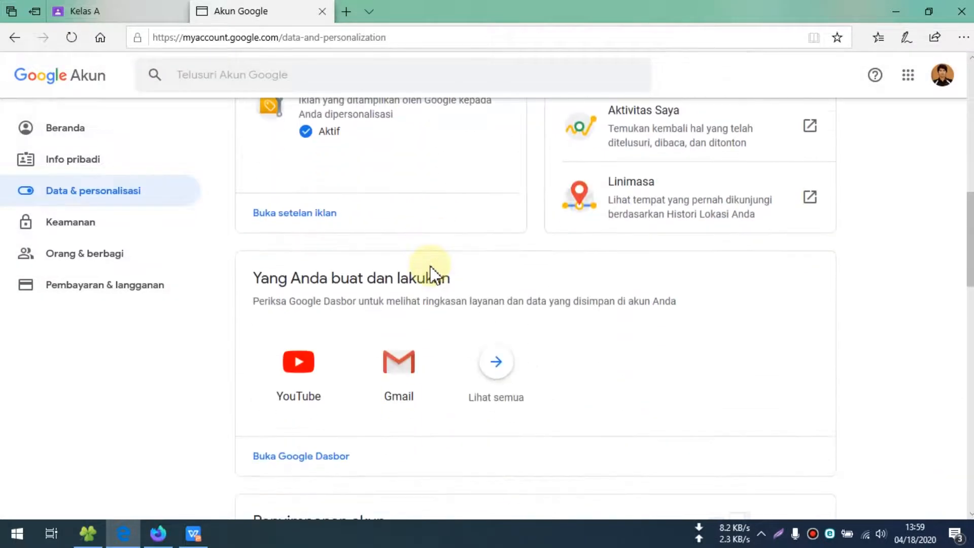
pyautogui.scroll(-3, 433, 276)
pyautogui.scroll(5, 434, 275)
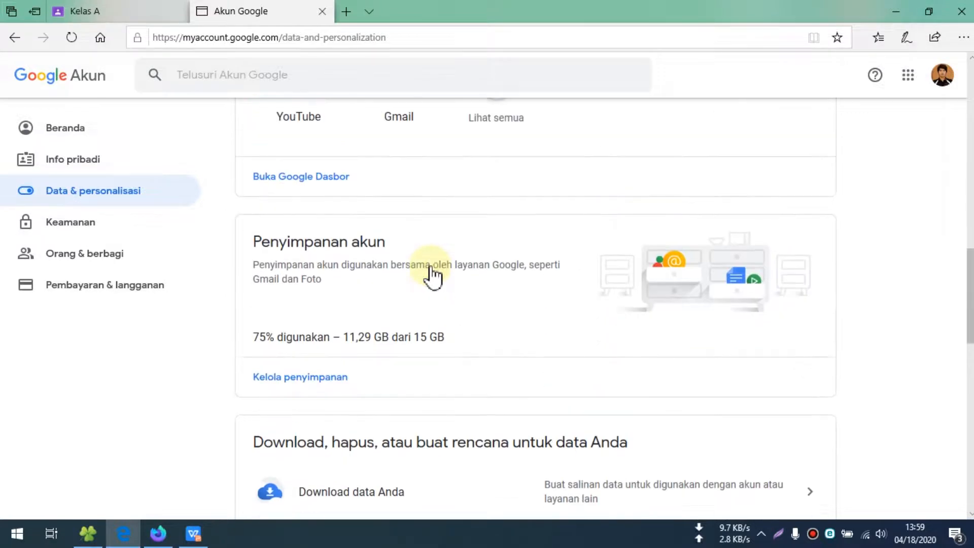
pyautogui.scroll(-8, 433, 276)
pyautogui.scroll(-1, 312, 275)
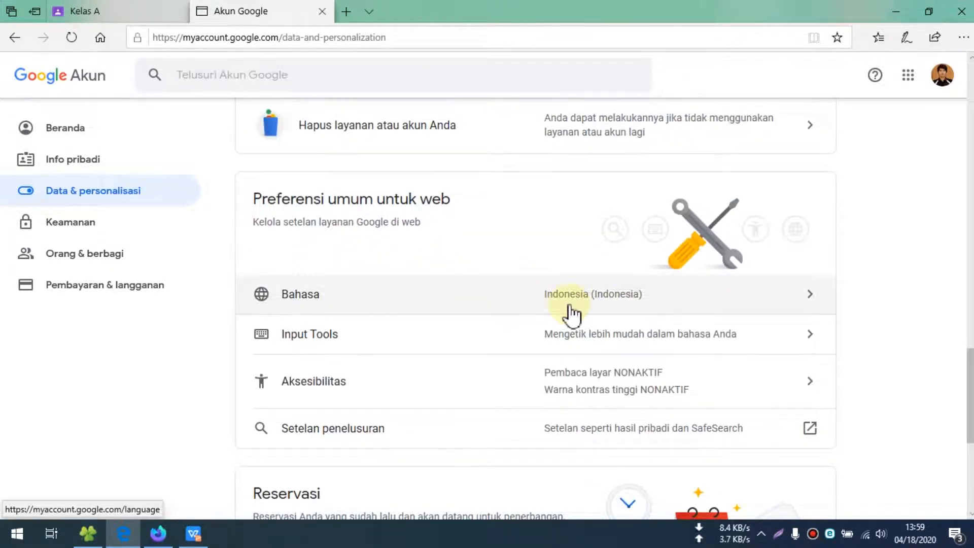
pyautogui.scroll(-2, 572, 314)
pyautogui.scroll(1, 574, 308)
pyautogui.scroll(-3, 583, 285)
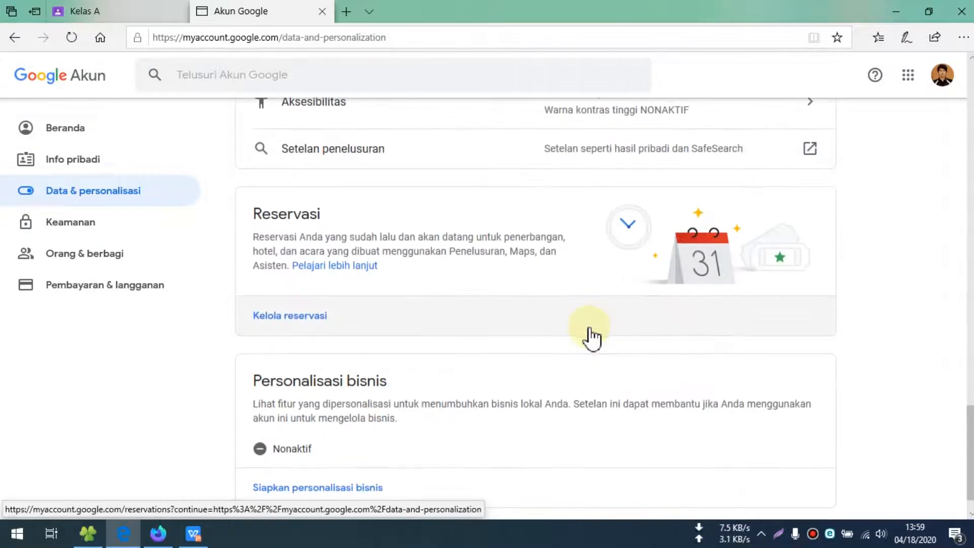
# Step: Open the Bahasa settings from the general web preferences, browse the list of additional languages and close it without choosing one
pyautogui.scroll(3, 591, 338)
pyautogui.click(718, 233)
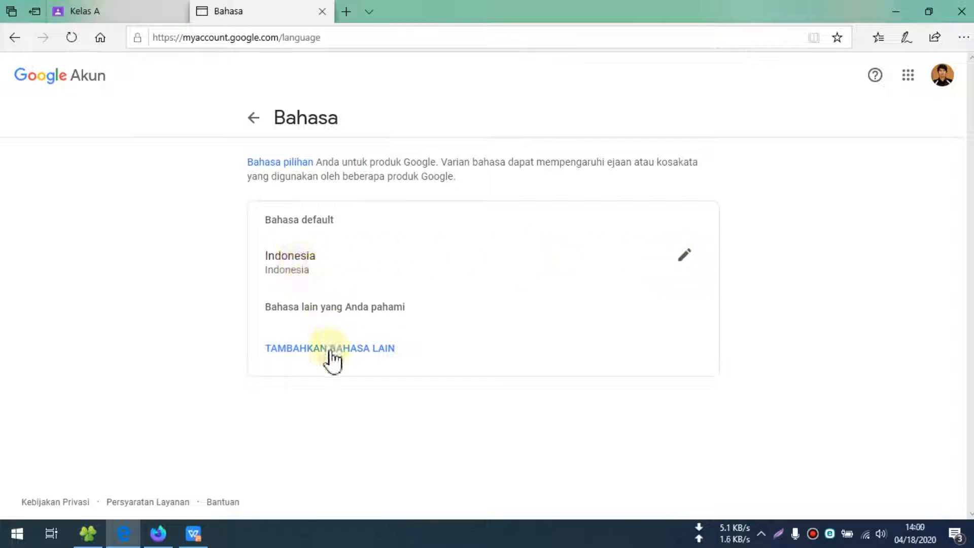
pyautogui.click(361, 355)
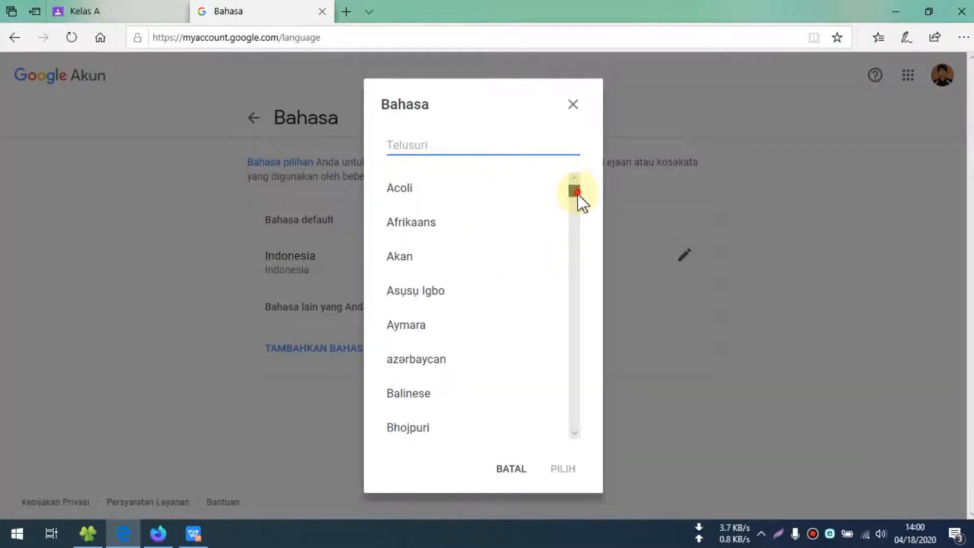
pyautogui.moveTo(578, 197); pyautogui.dragTo(573, 252)
pyautogui.click(575, 105)
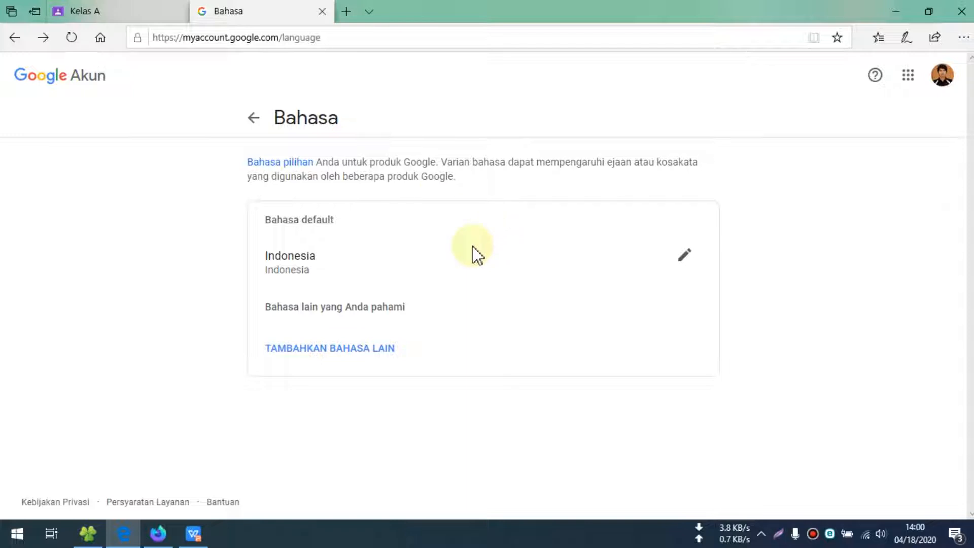
# Step: Return to the Kelas A page, closing the browser tab with the language settings and the open account menu
pyautogui.click(132, 14)
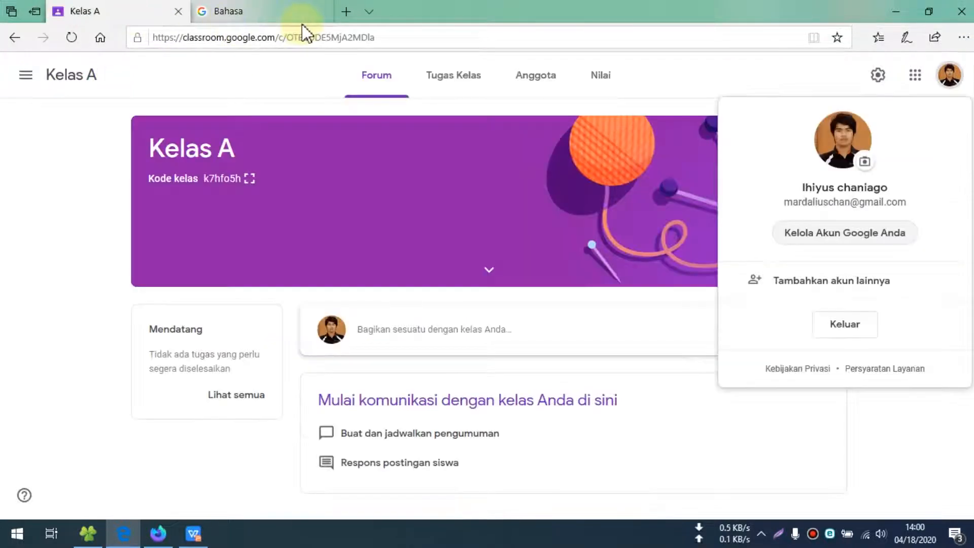
pyautogui.click(322, 11)
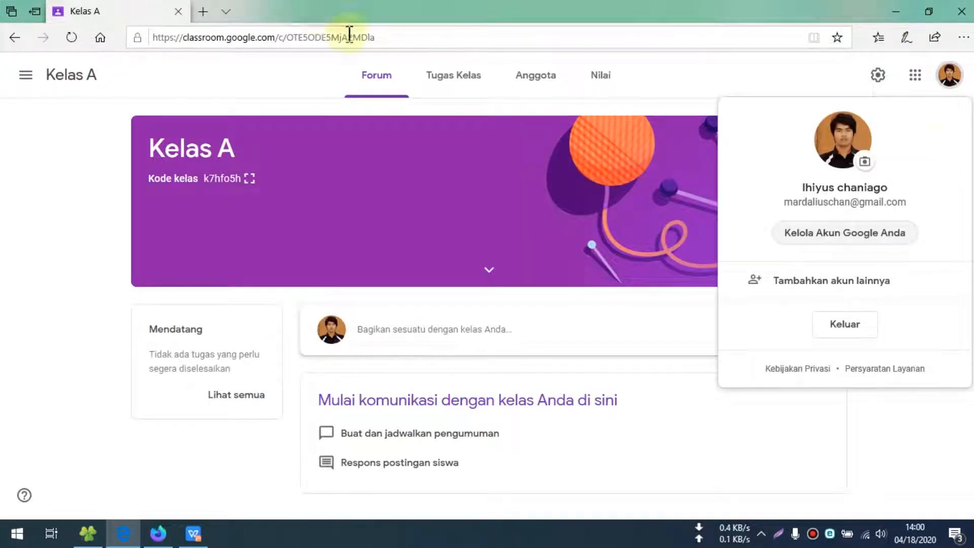
pyautogui.click(950, 76)
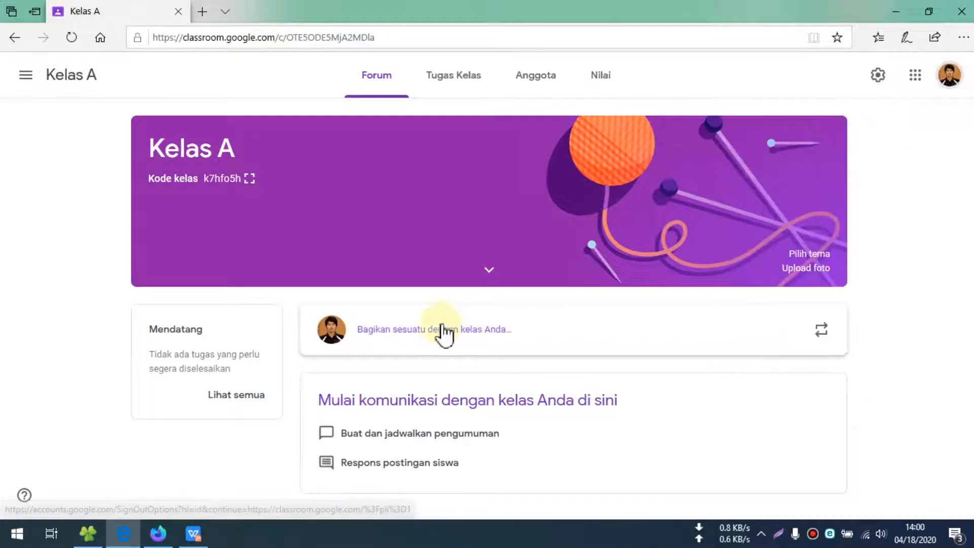
# Step: Look over the Tugas Kelas page of Kelas A and the Guru and Siswa sections on its Anggota page
pyautogui.click(449, 96)
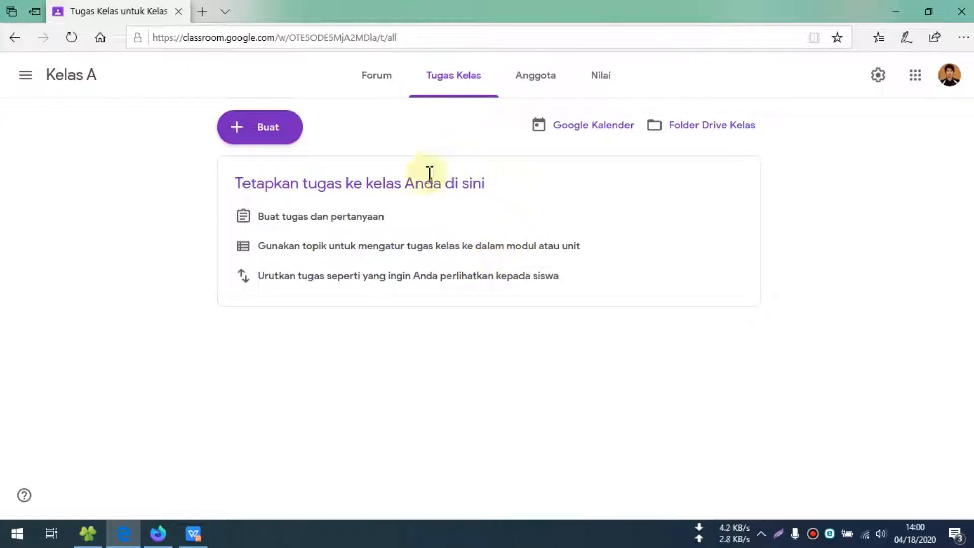
pyautogui.click(540, 92)
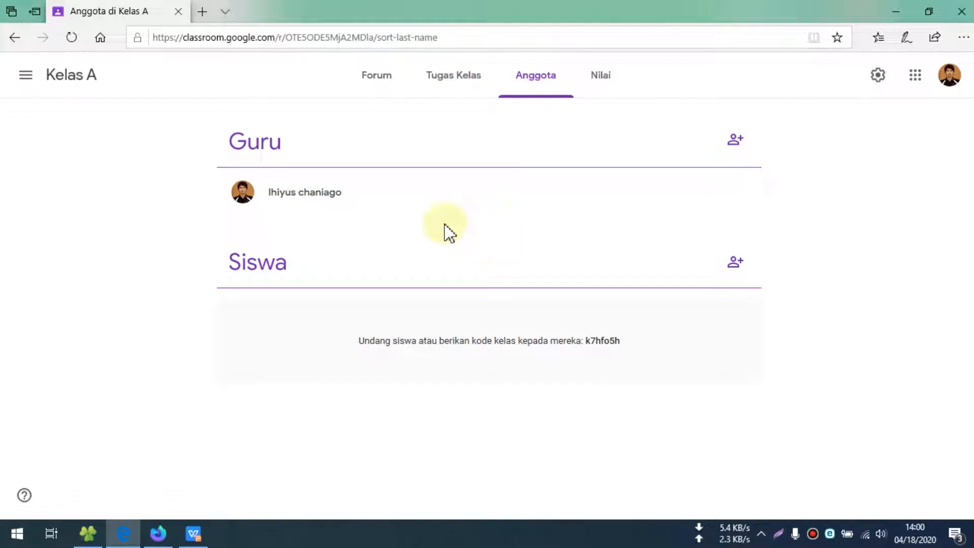
pyautogui.moveTo(268, 148); pyautogui.dragTo(217, 139)
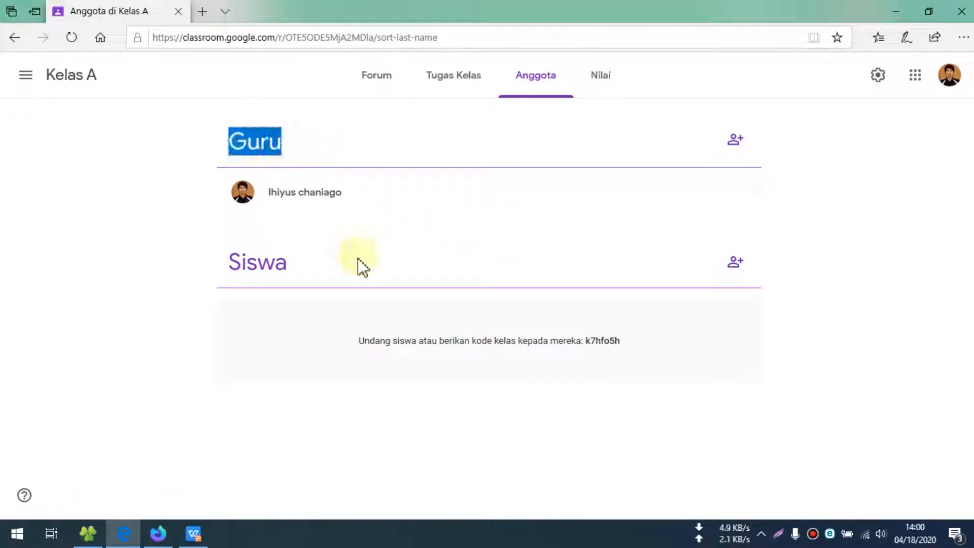
pyautogui.doubleClick(235, 263)
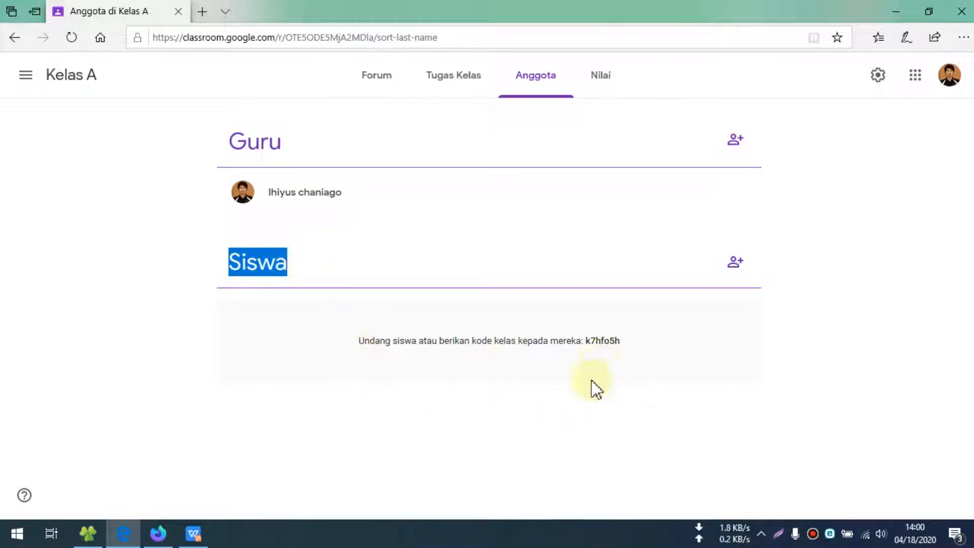
pyautogui.click(388, 322)
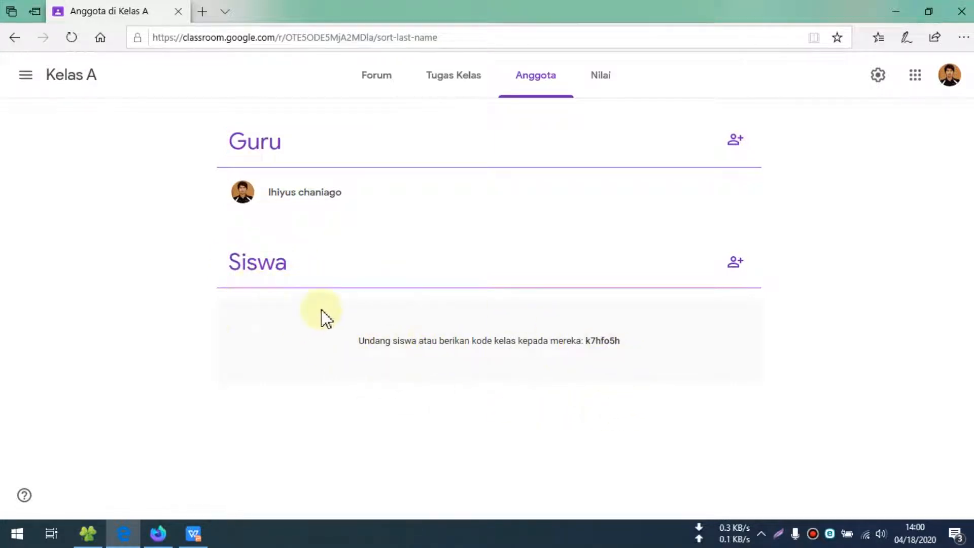
# Step: Switch to Firefox, close the Google Classroom logo image search, and check which account is signed in to Classroom there
pyautogui.click(193, 533)
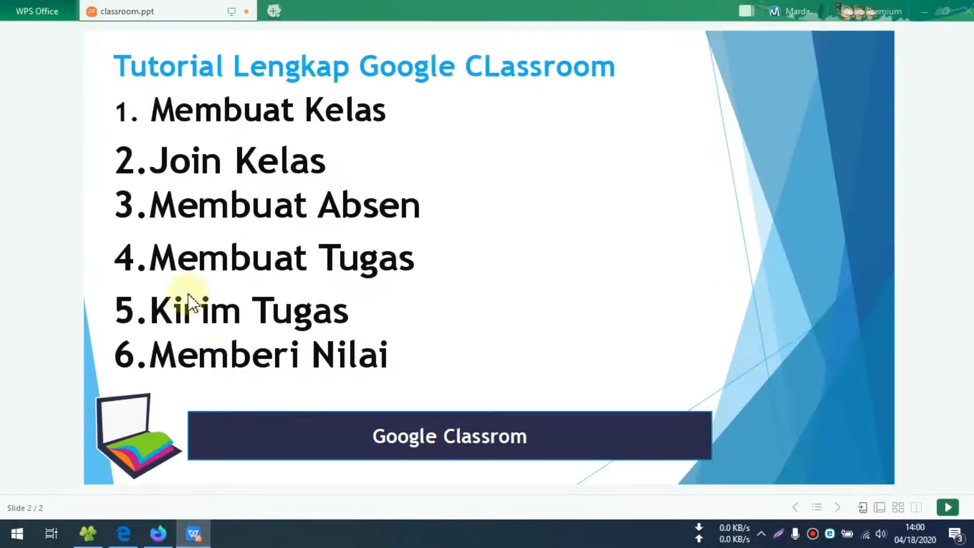
pyautogui.click(158, 533)
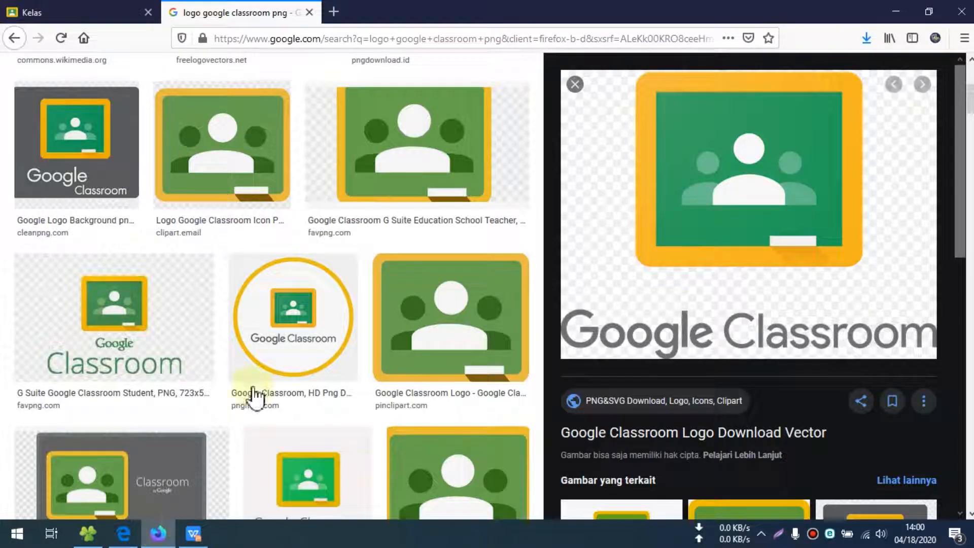
pyautogui.click(310, 13)
pyautogui.click(99, 13)
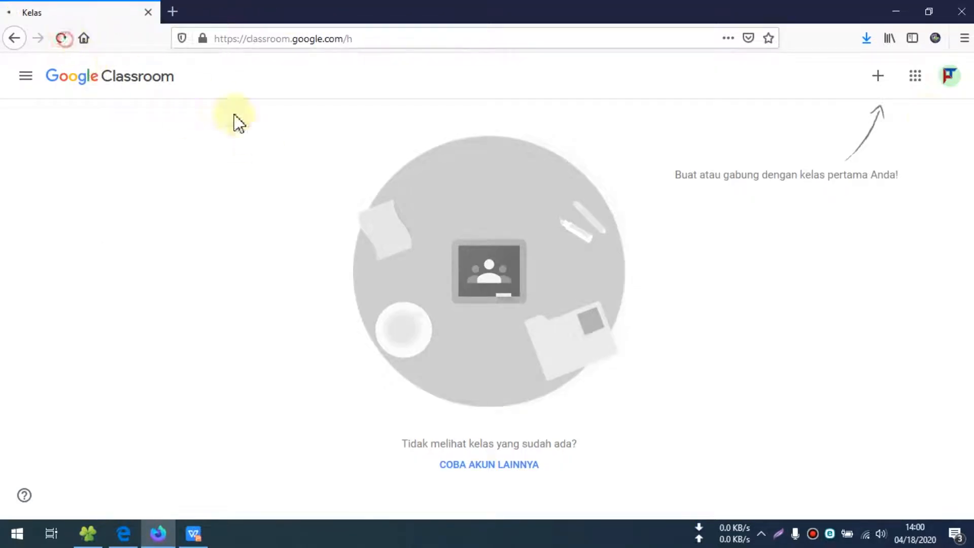
pyautogui.click(949, 78)
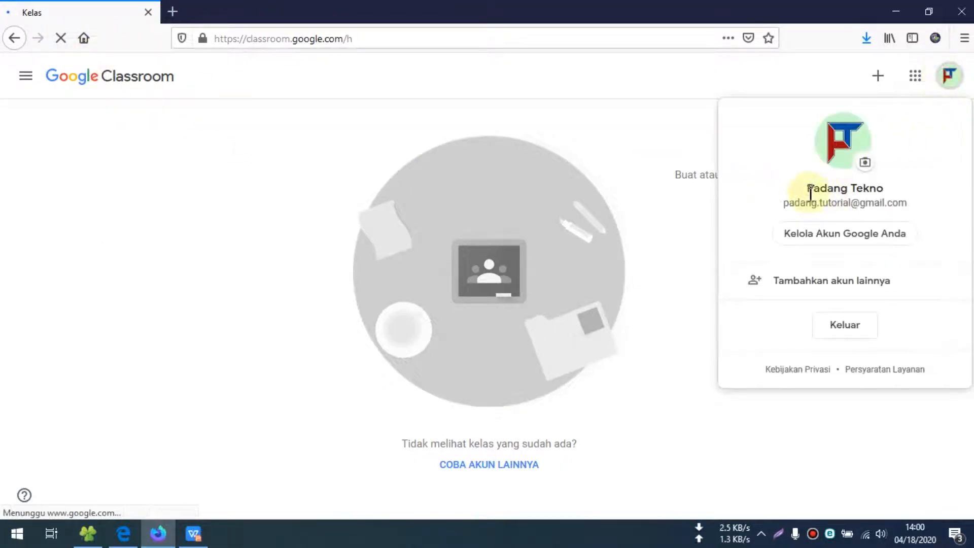
pyautogui.moveTo(808, 189); pyautogui.dragTo(895, 199)
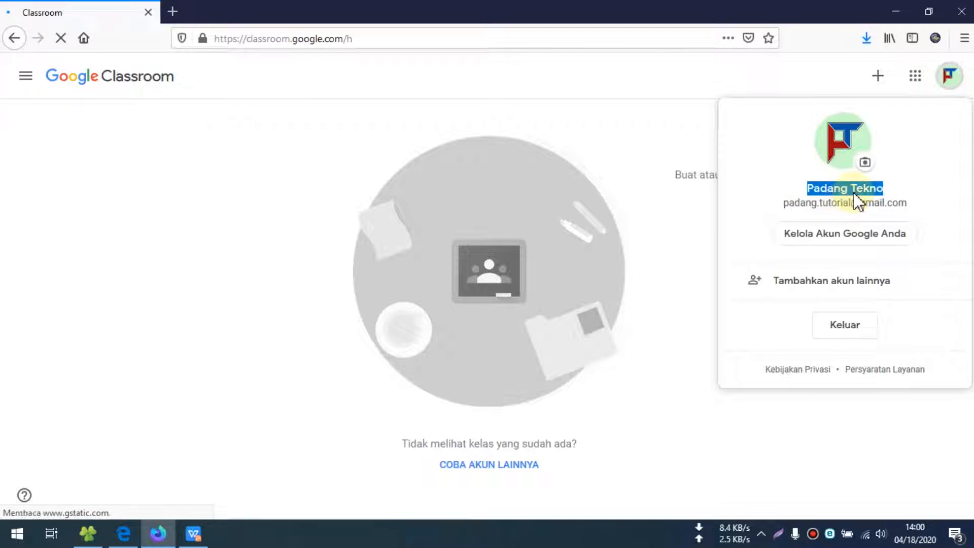
# Step: Switch back to Edge and return to the Forum page of Kelas A
pyautogui.click(123, 533)
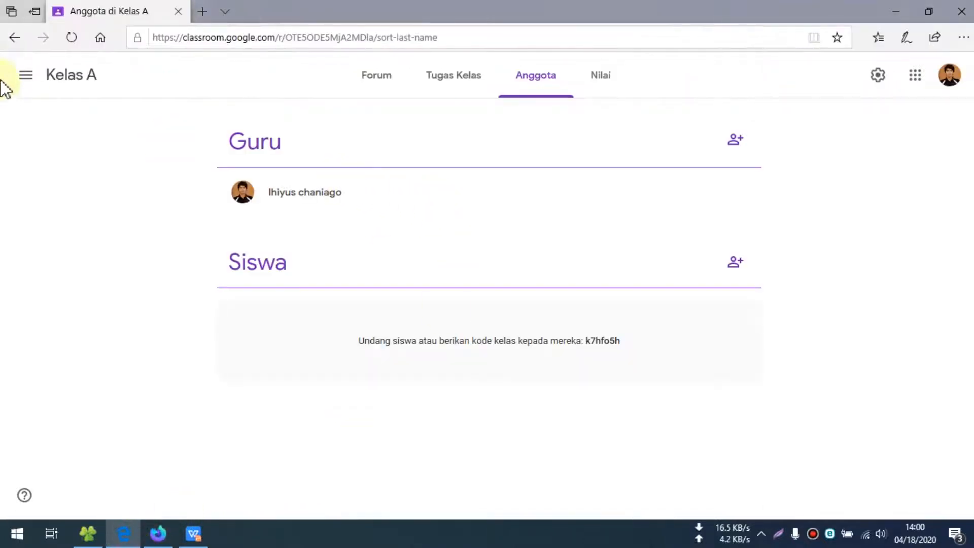
pyautogui.click(15, 37)
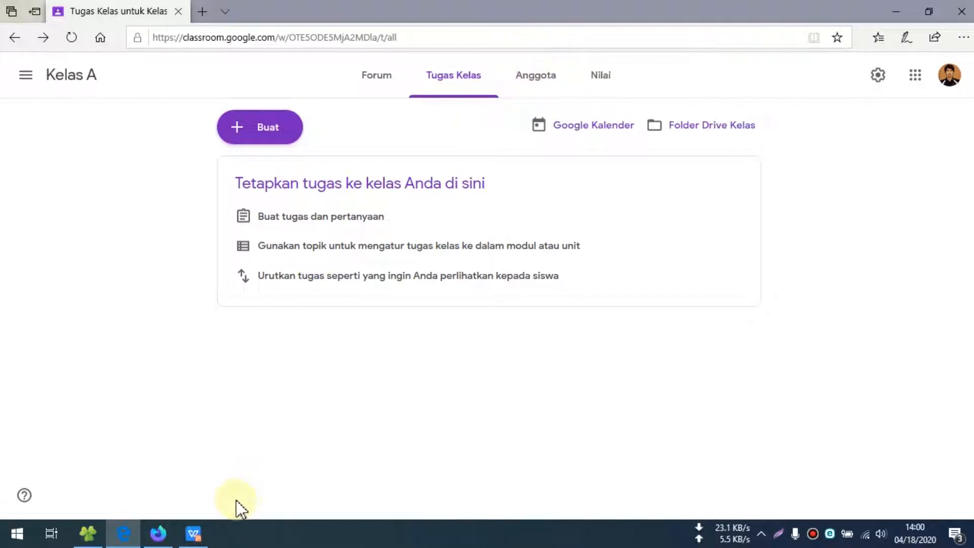
pyautogui.click(379, 92)
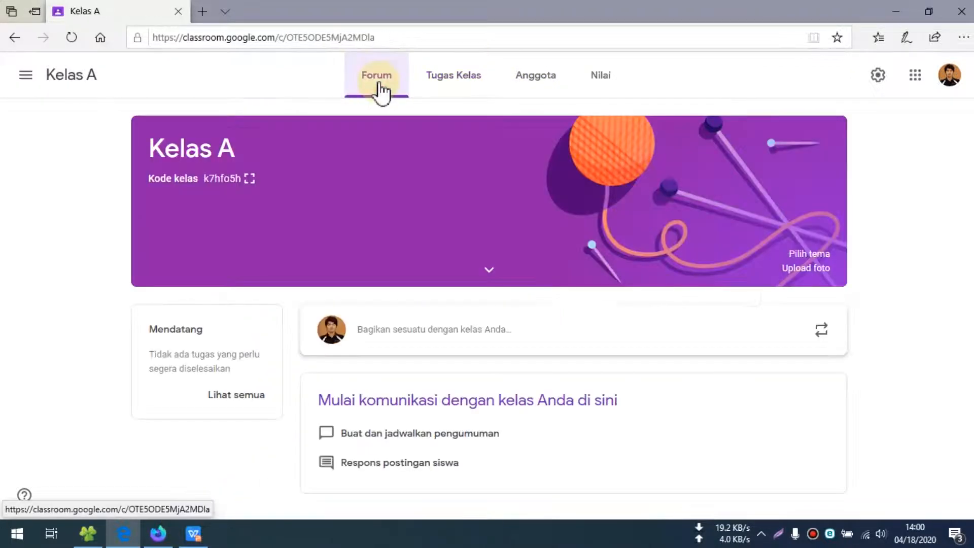
# Step: Switch to Firefox and start joining a class with the second account, up to the class code prompt
pyautogui.click(160, 535)
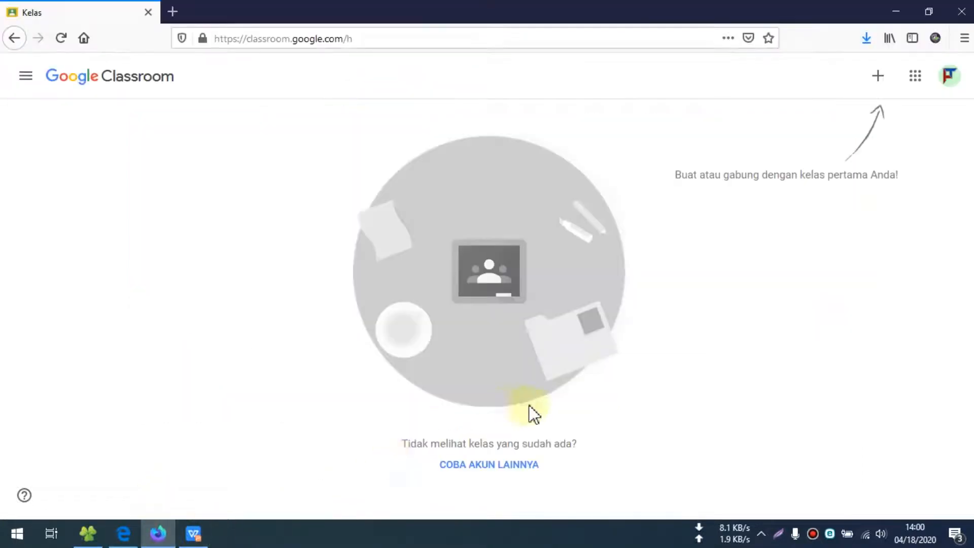
pyautogui.click(877, 76)
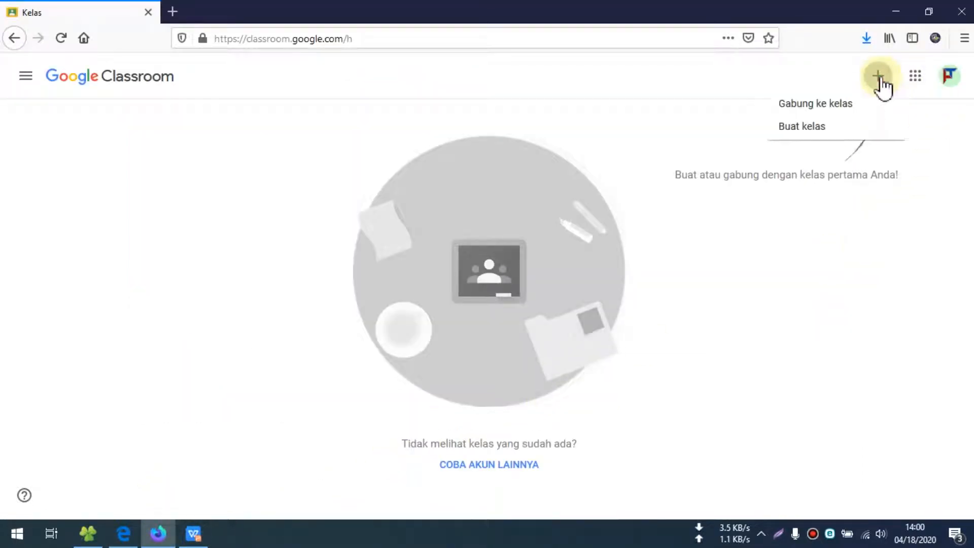
pyautogui.click(806, 108)
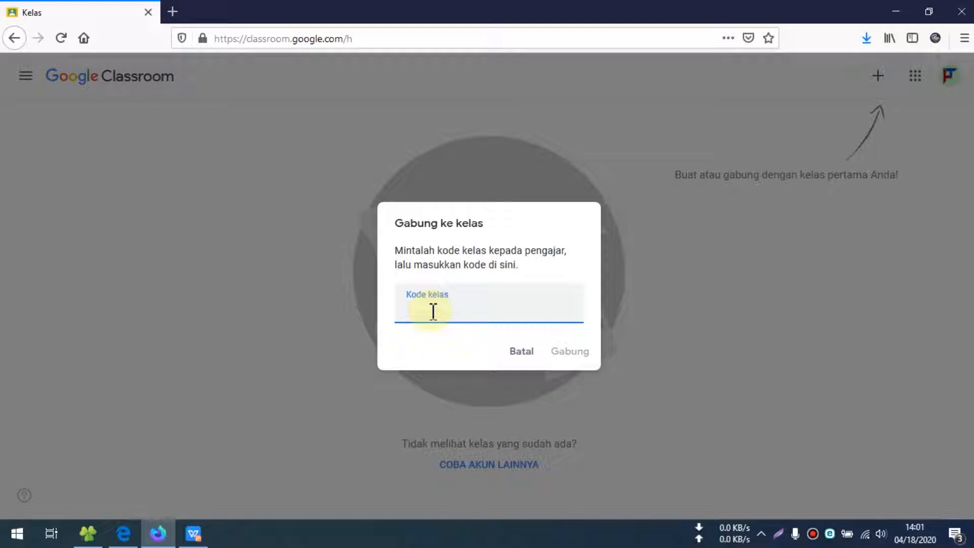
# Step: In Edge, display the class code of Kelas A enlarged, copy it, and close the enlarged display
pyautogui.click(123, 533)
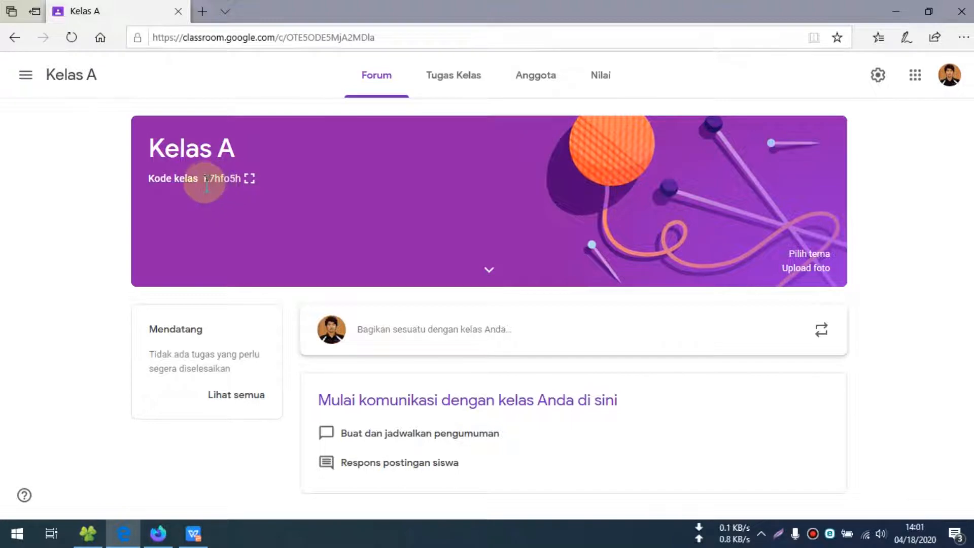
pyautogui.click(249, 178)
pyautogui.moveTo(327, 266); pyautogui.dragTo(644, 274)
pyautogui.hotkey('ctrl', 'c')
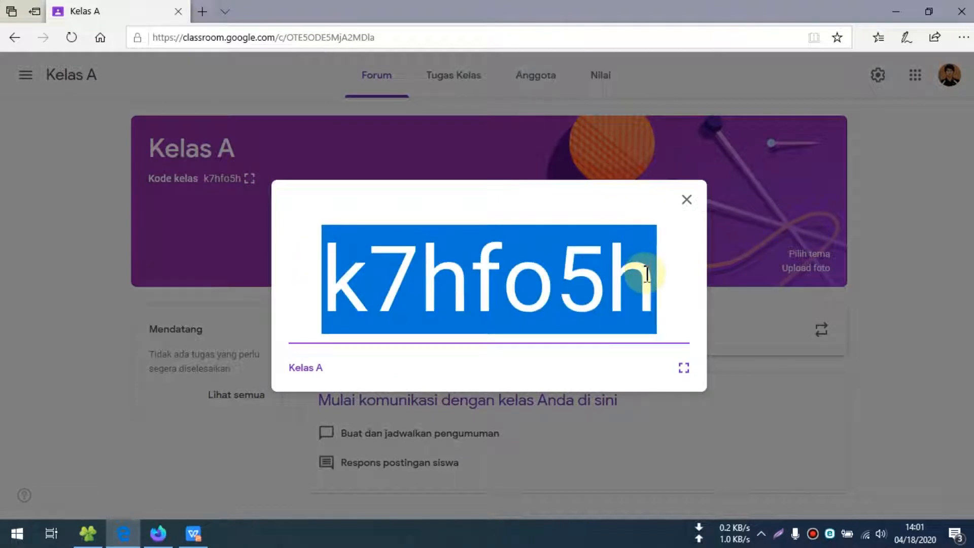
pyautogui.click(680, 274)
pyautogui.click(688, 201)
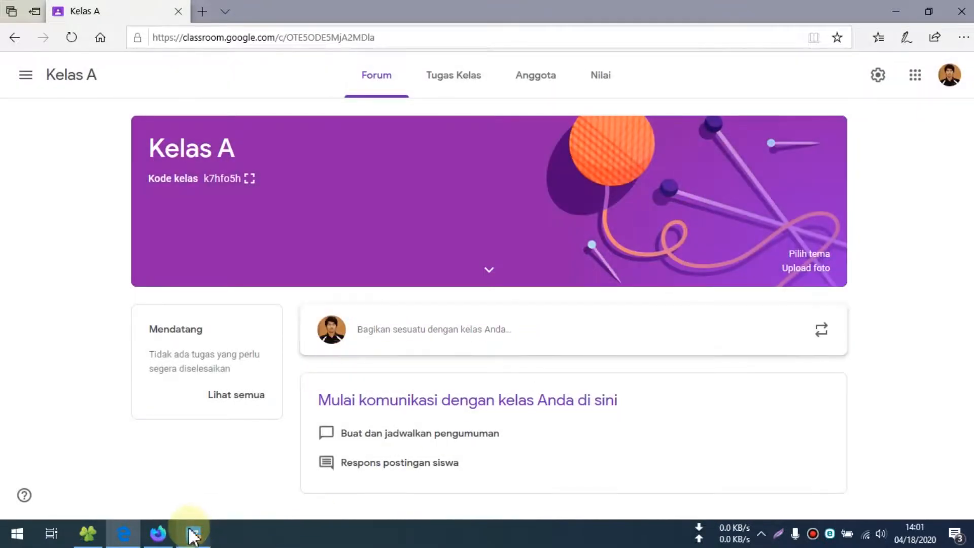
# Step: Join Kelas A in Firefox with the copied class code, and return to the teacher's view in Edge
pyautogui.click(159, 533)
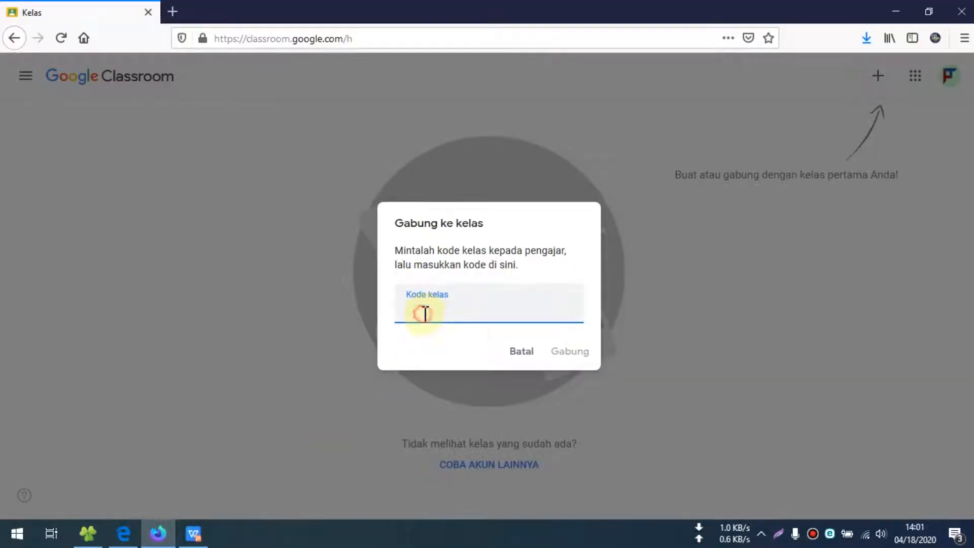
pyautogui.hotkey('ctrl', 'v')
pyautogui.click(572, 351)
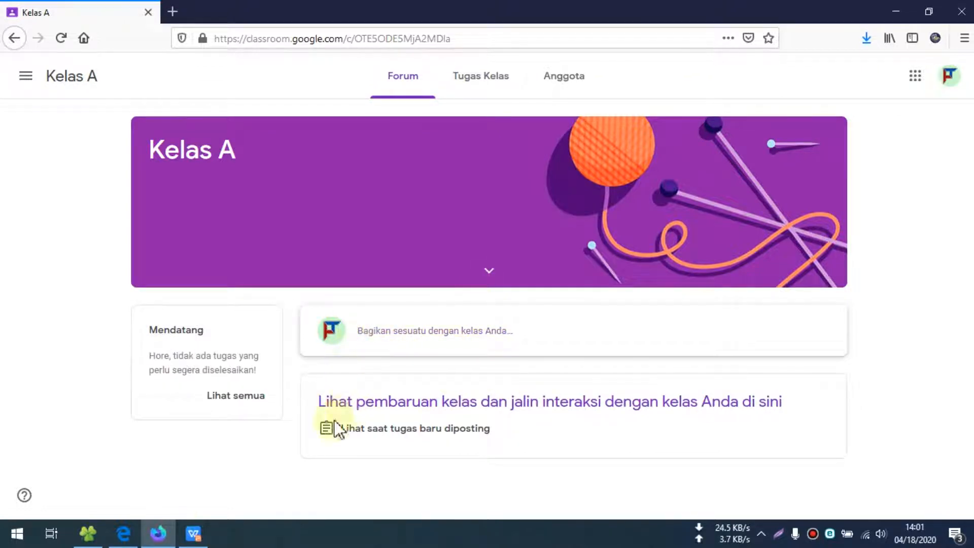
pyautogui.click(124, 533)
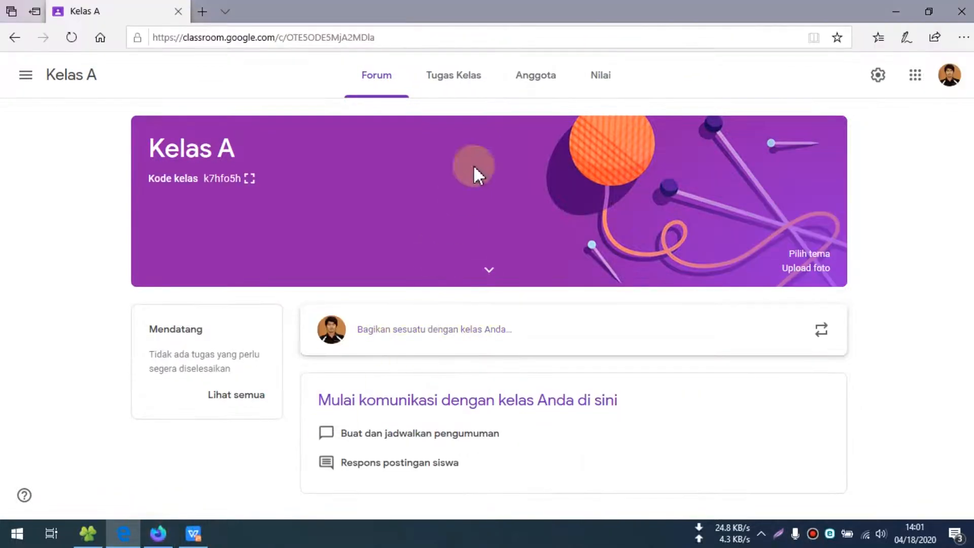
# Step: Review the Anggota and Tugas Kelas pages of Kelas A, and highlight the class code on its Forum page
pyautogui.click(532, 87)
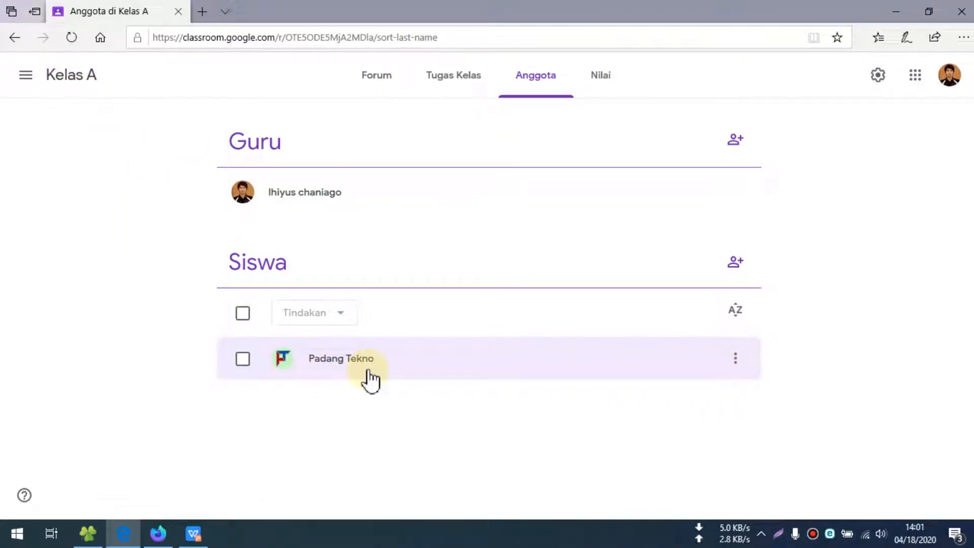
pyautogui.click(463, 77)
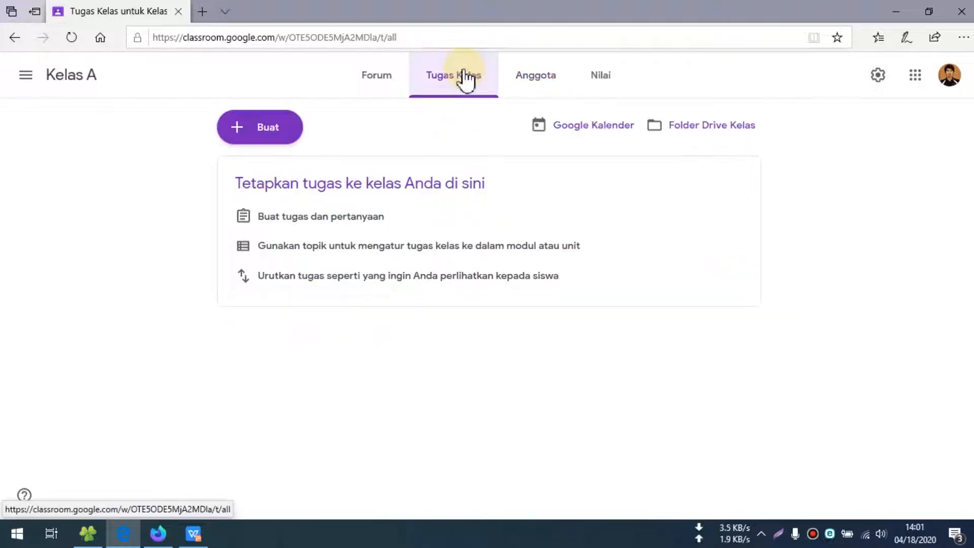
pyautogui.click(378, 75)
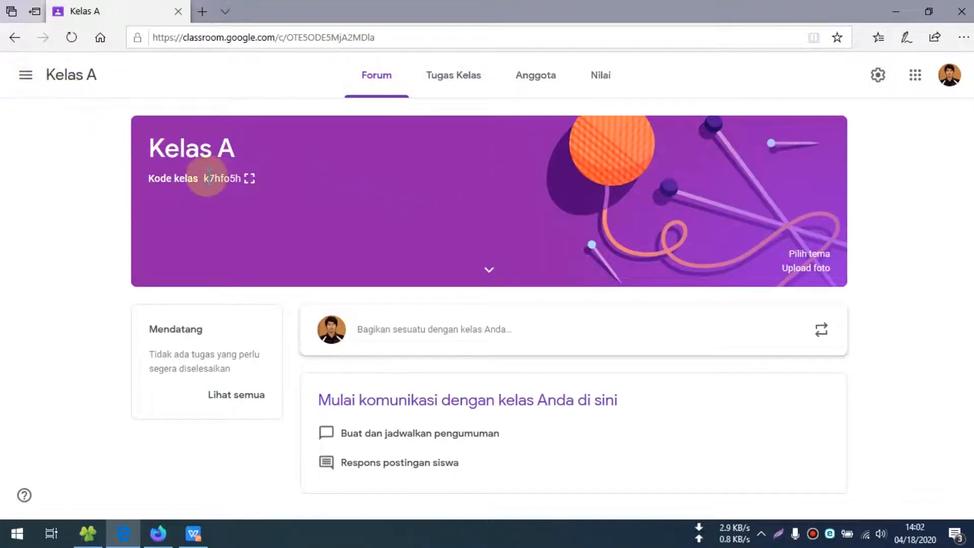
pyautogui.moveTo(203, 178); pyautogui.dragTo(277, 178)
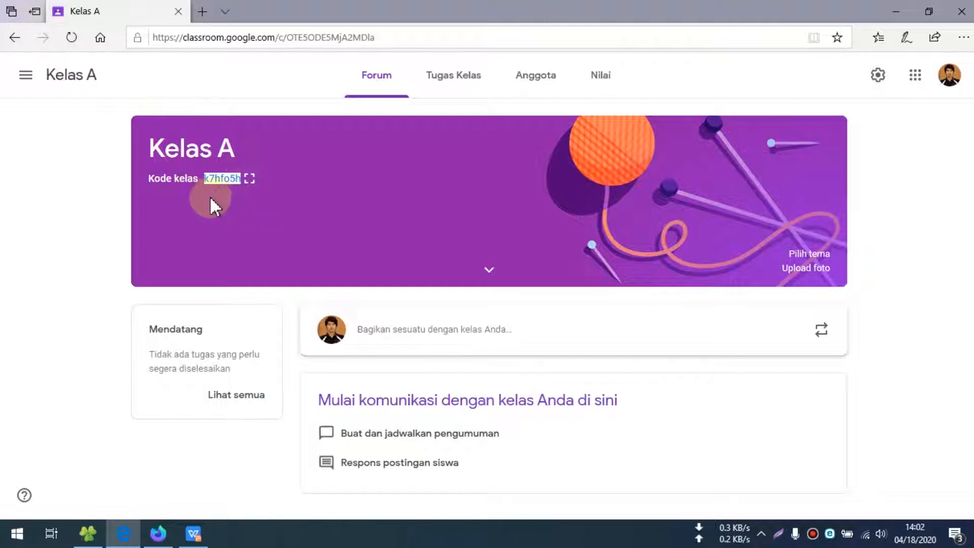
pyautogui.click(222, 191)
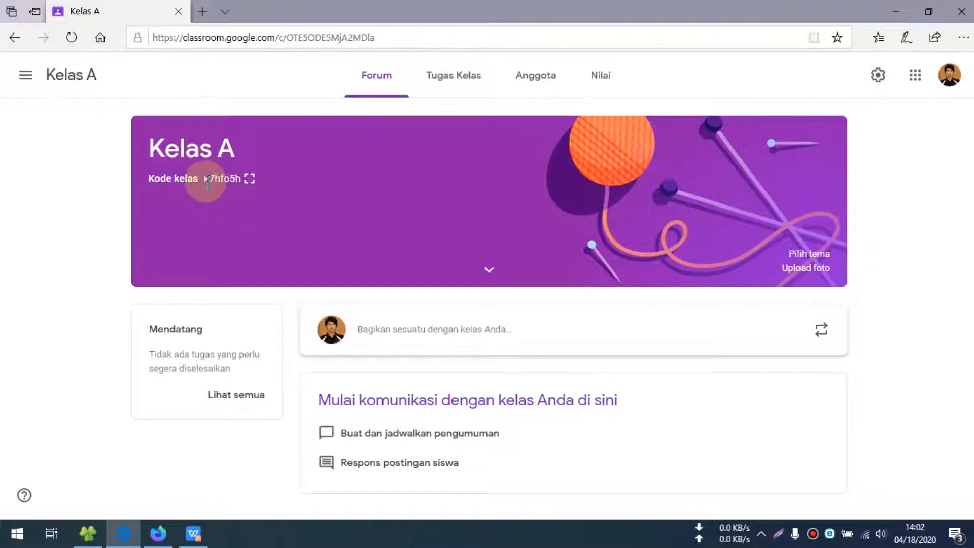
pyautogui.moveTo(206, 180); pyautogui.dragTo(250, 191)
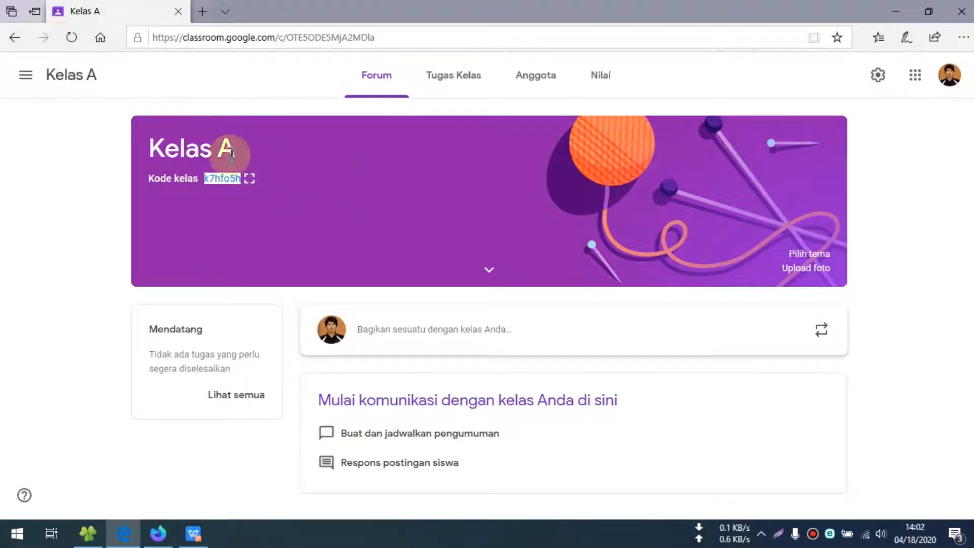
# Step: Leave Kelas A and go to the overview of all classes
pyautogui.click(15, 38)
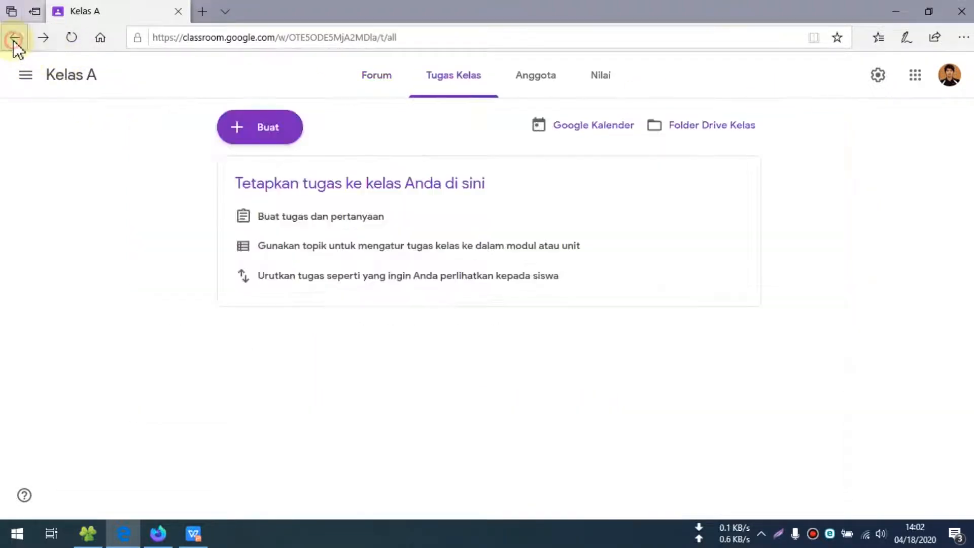
pyautogui.click(16, 49)
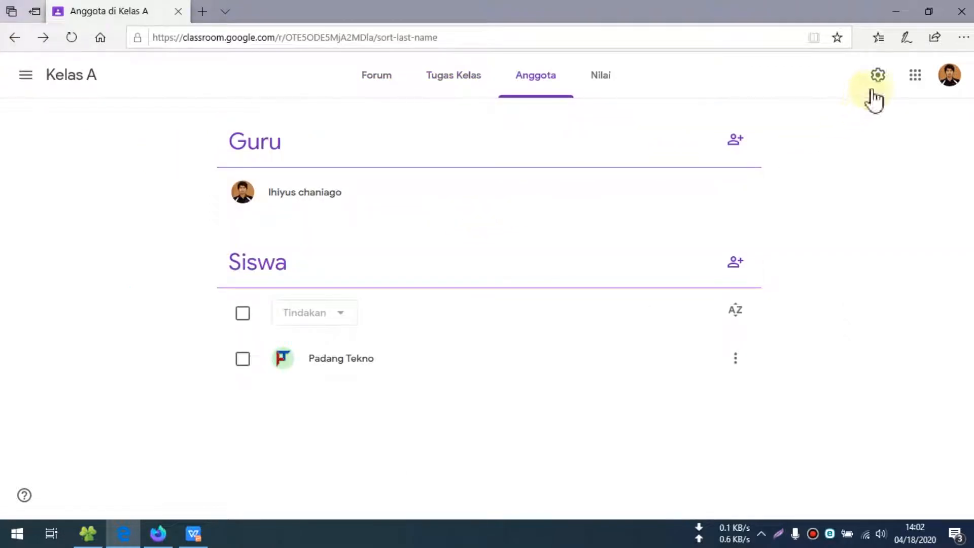
pyautogui.click(30, 76)
pyautogui.click(304, 84)
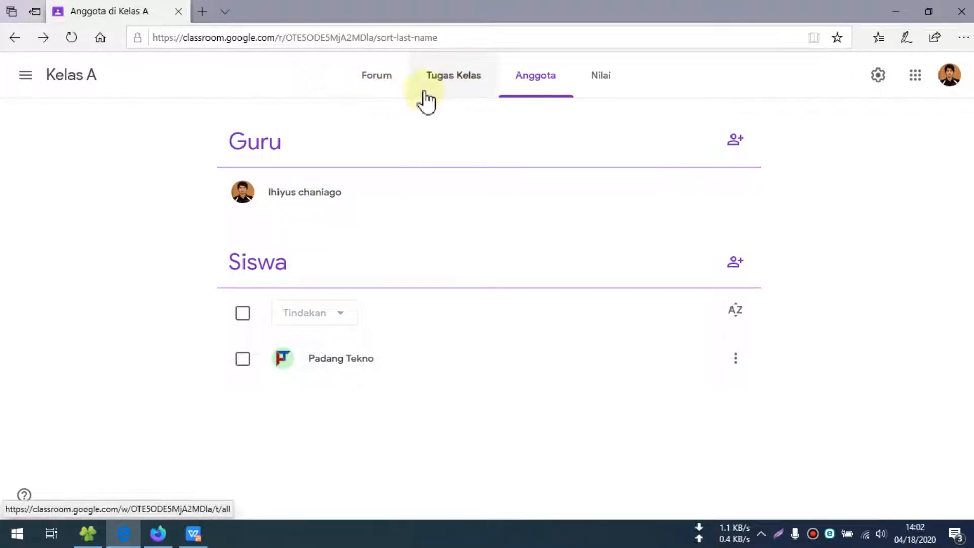
pyautogui.click(26, 78)
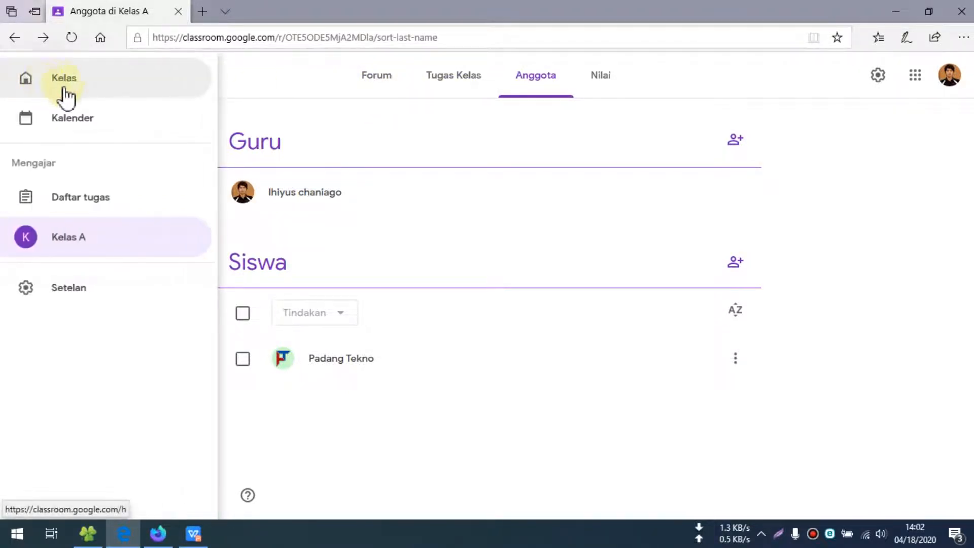
pyautogui.click(60, 81)
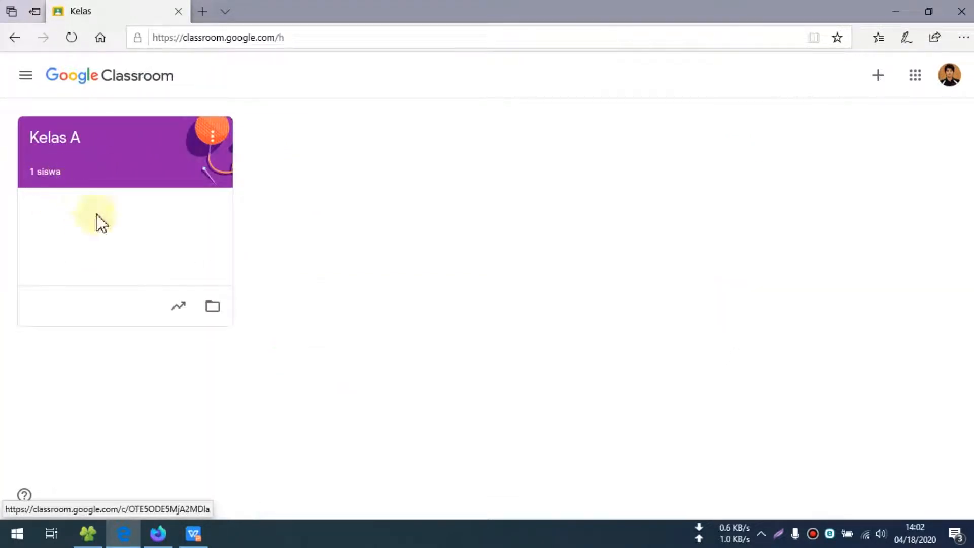
pyautogui.click(876, 81)
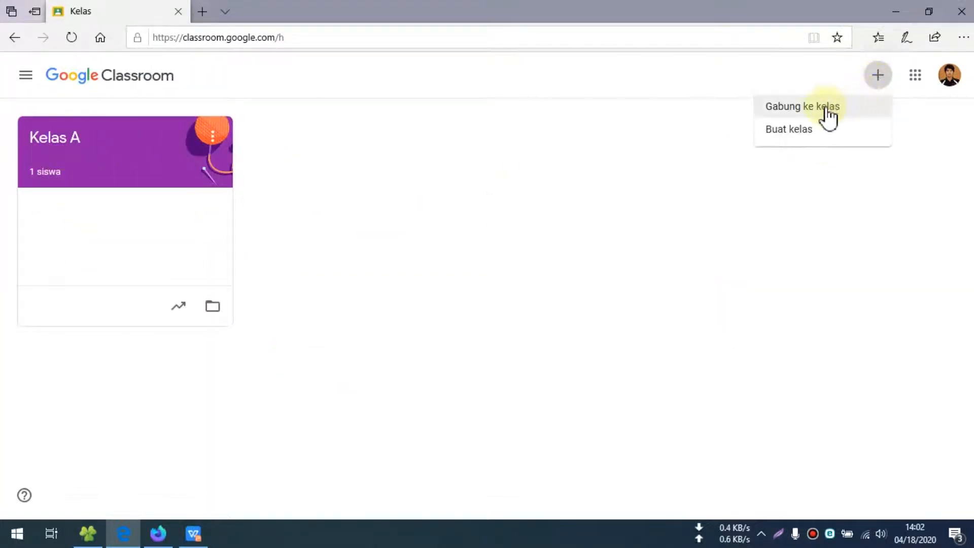
pyautogui.click(807, 132)
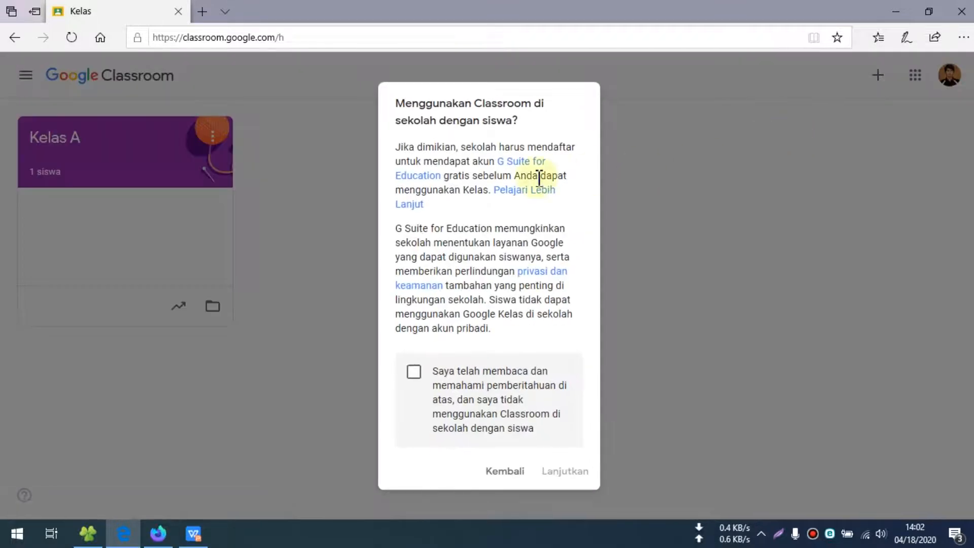
pyautogui.click(414, 373)
pyautogui.click(558, 479)
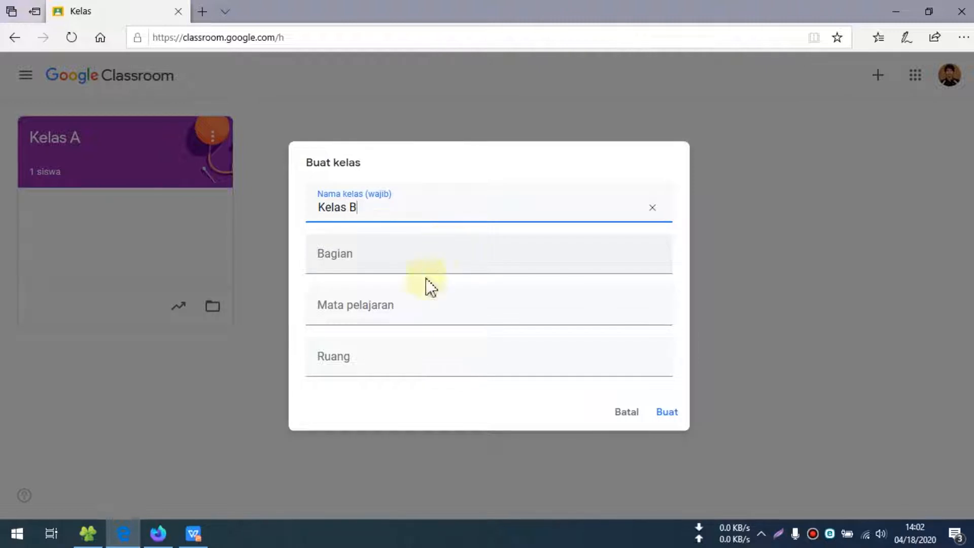
pyautogui.click(390, 314)
pyautogui.write('Matematika')
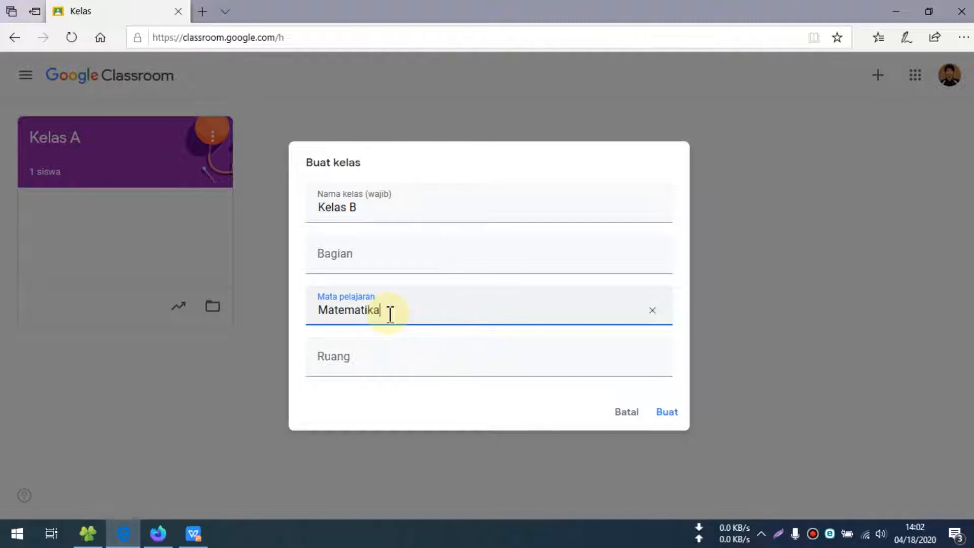
pyautogui.click(365, 365)
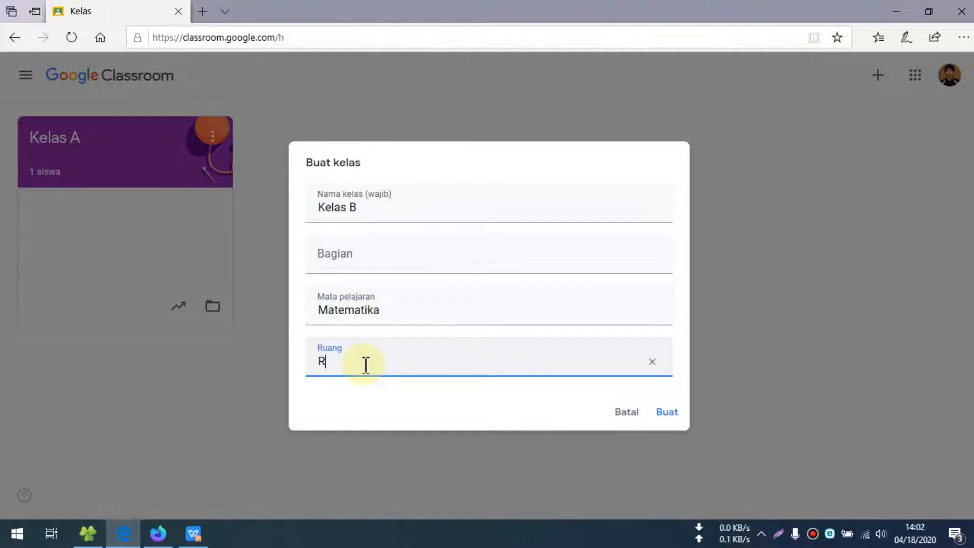
pyautogui.write('Ruang2')
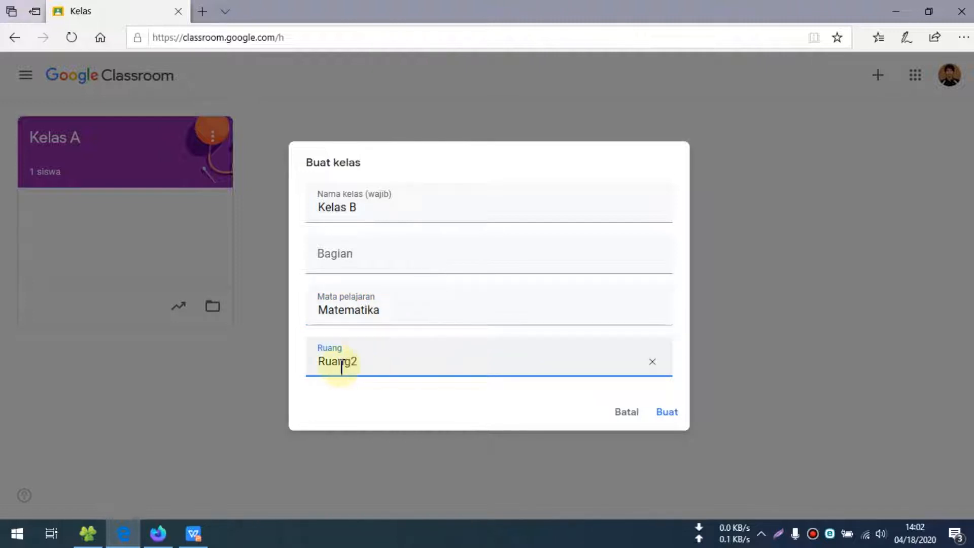
pyautogui.press('BackSpace')
pyautogui.write('2')
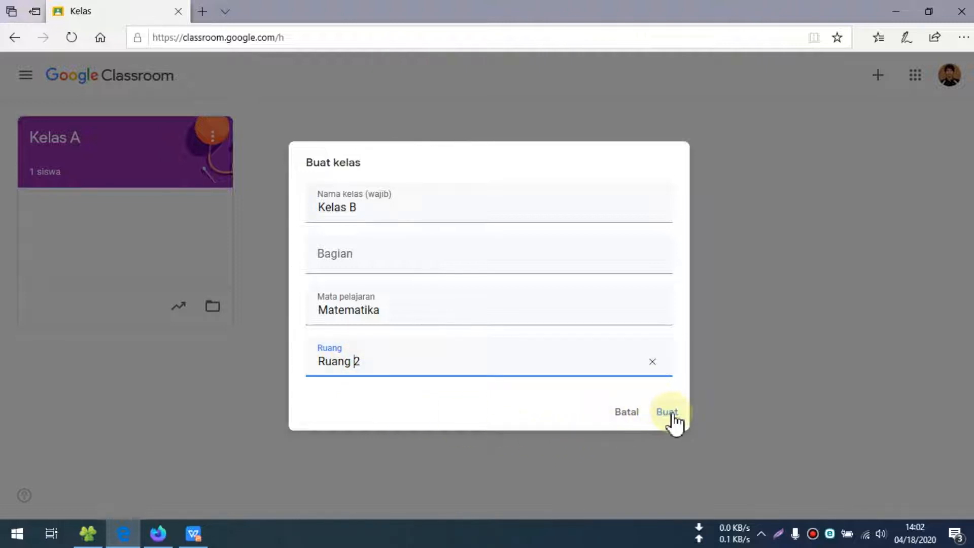
pyautogui.click(319, 261)
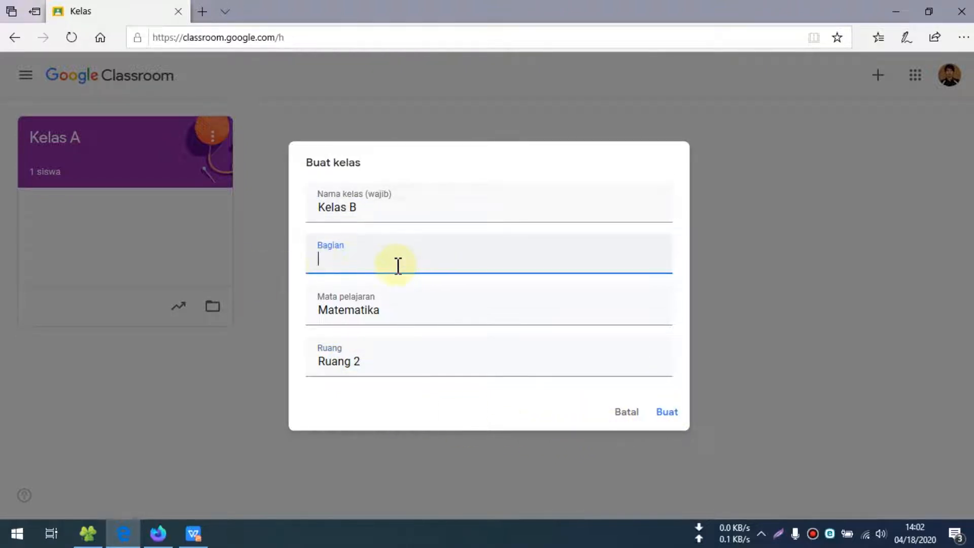
pyautogui.write('Hari Kamis 08')
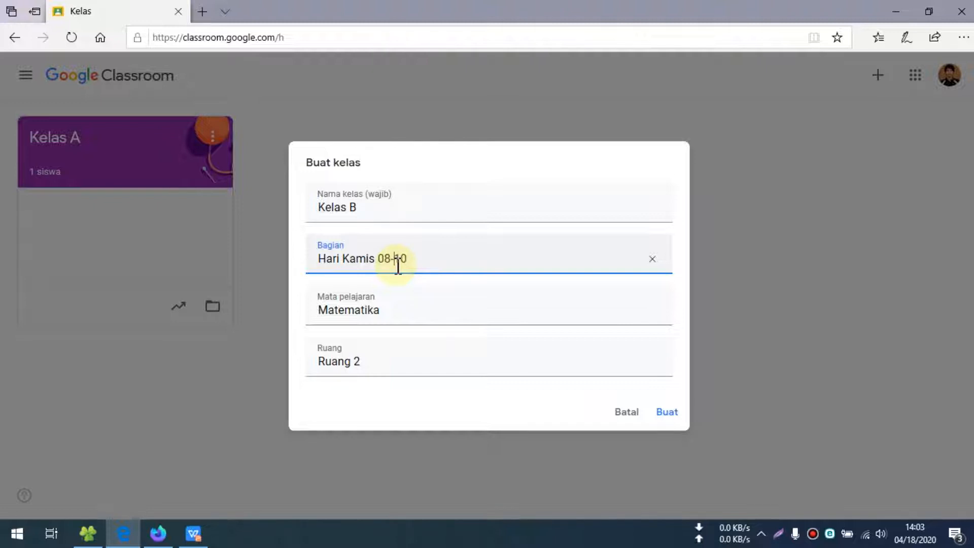
pyautogui.write(':00')
pyautogui.moveTo(463, 263); pyautogui.dragTo(317, 262)
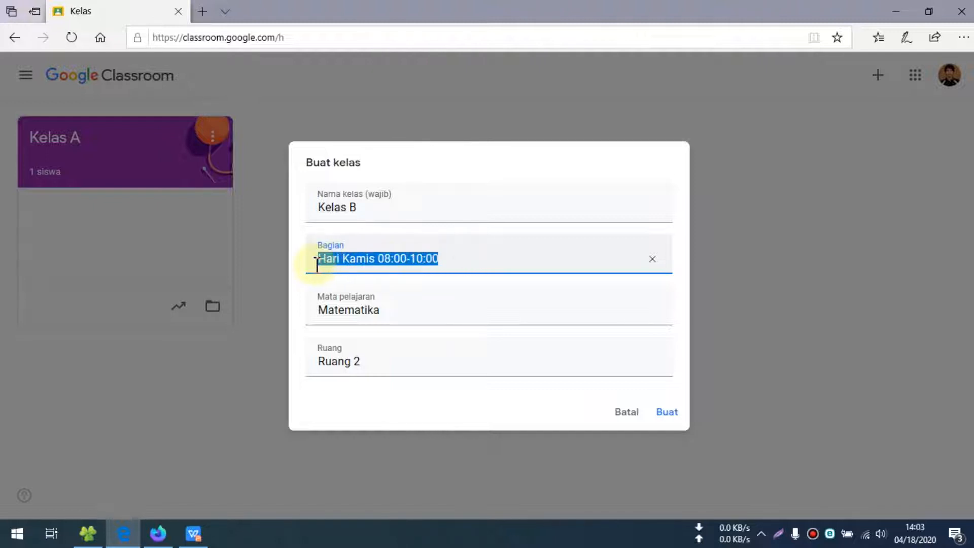
pyautogui.click(543, 442)
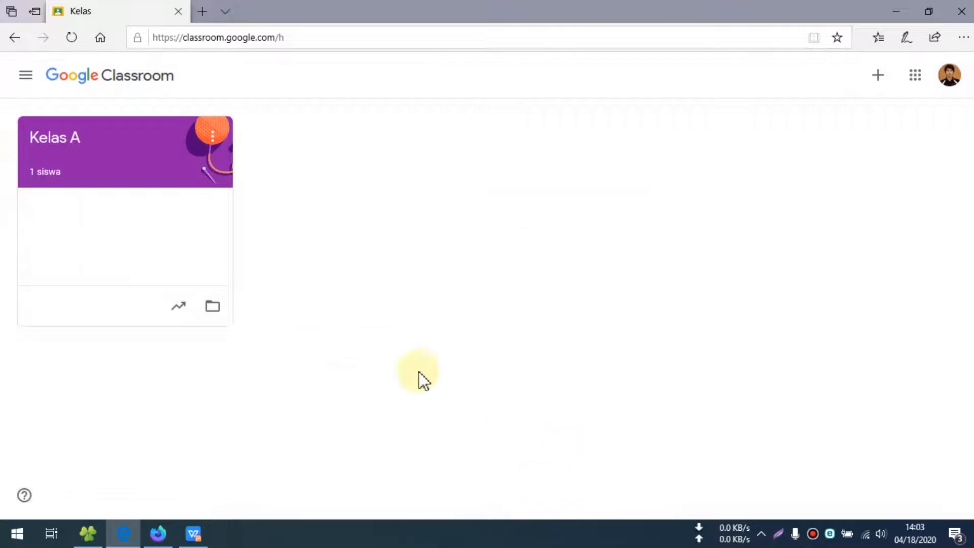
# Step: Start creating a new class, accept the school-use notice, and name the class Kelas B
pyautogui.click(878, 76)
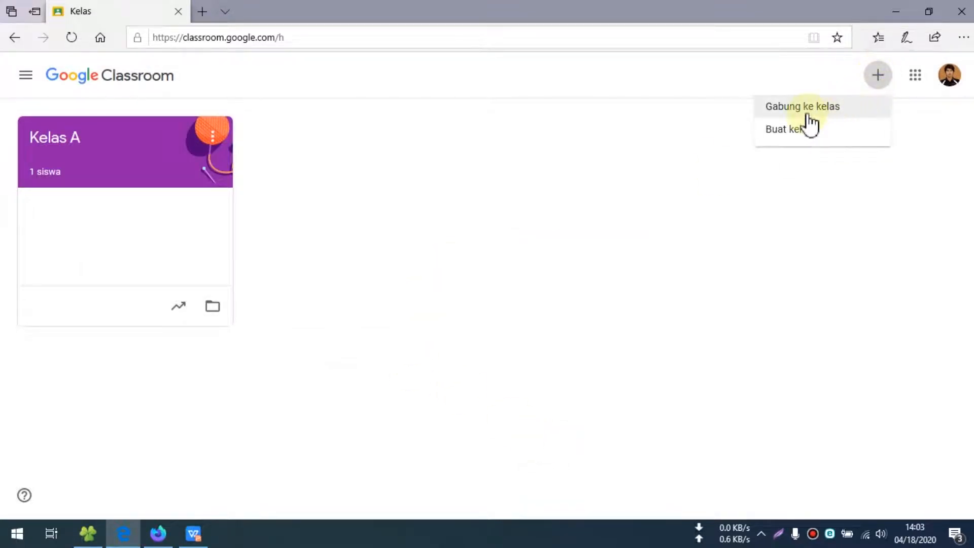
pyautogui.click(803, 130)
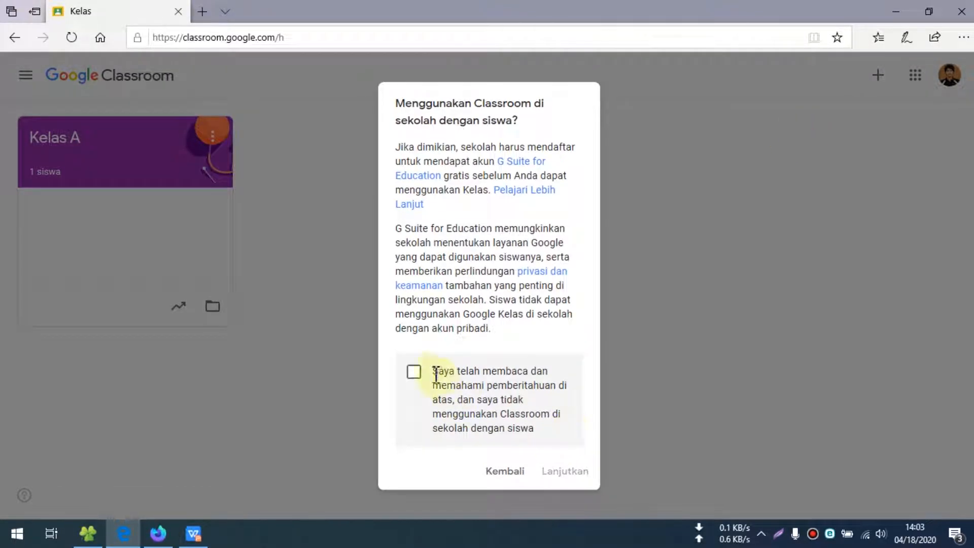
pyautogui.click(432, 373)
pyautogui.click(558, 474)
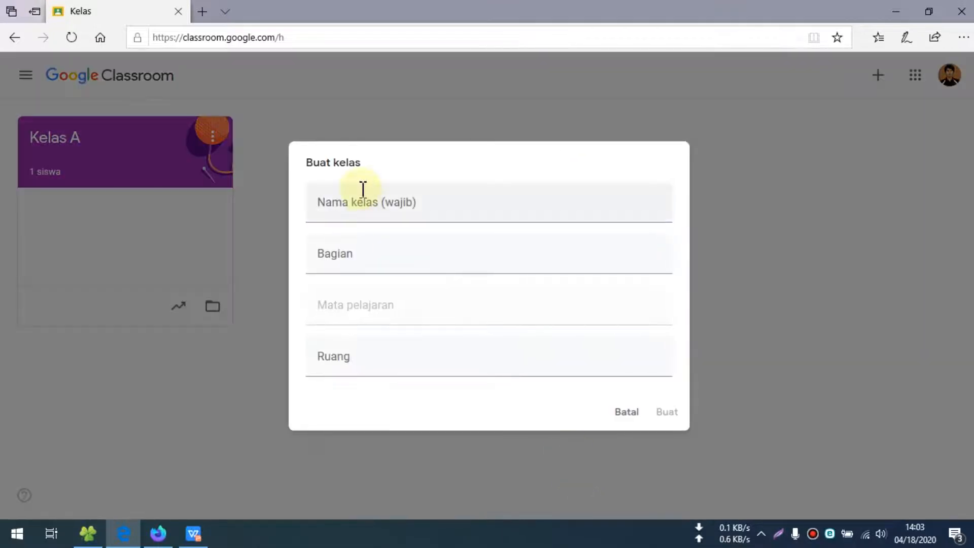
pyautogui.click(362, 202)
pyautogui.write('Kea')
pyautogui.press('BackSpace')
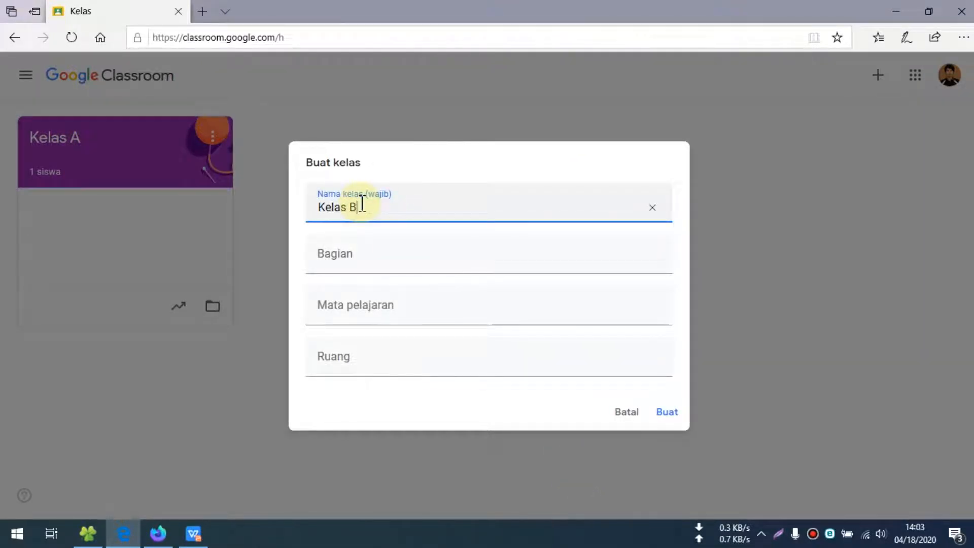
# Step: Set the section to Kamis 08:00-10:30, the subject to Matematika and the room to Ruang 2, and create the class
pyautogui.click(379, 269)
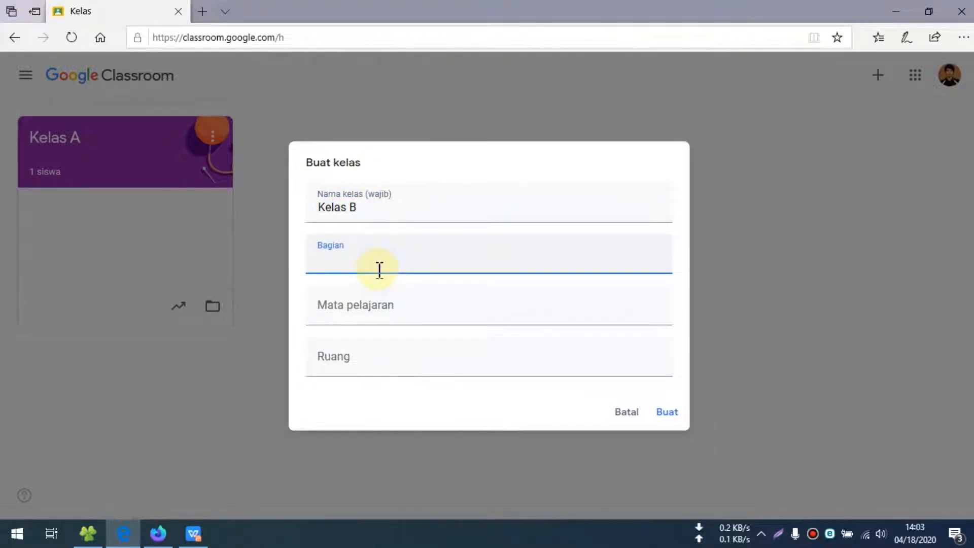
pyautogui.write('Kamis 08:00-10')
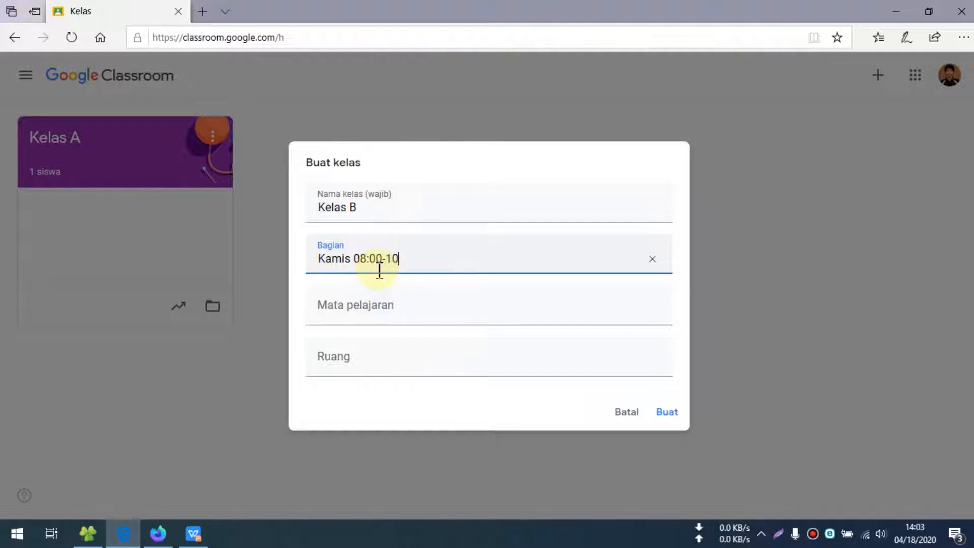
pyautogui.write('30')
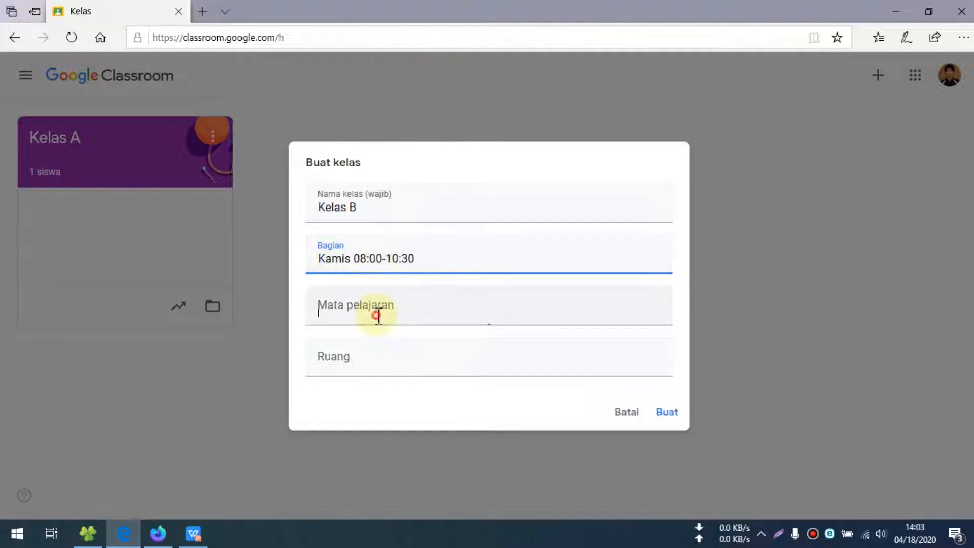
pyautogui.click(376, 313)
pyautogui.write('Matematika')
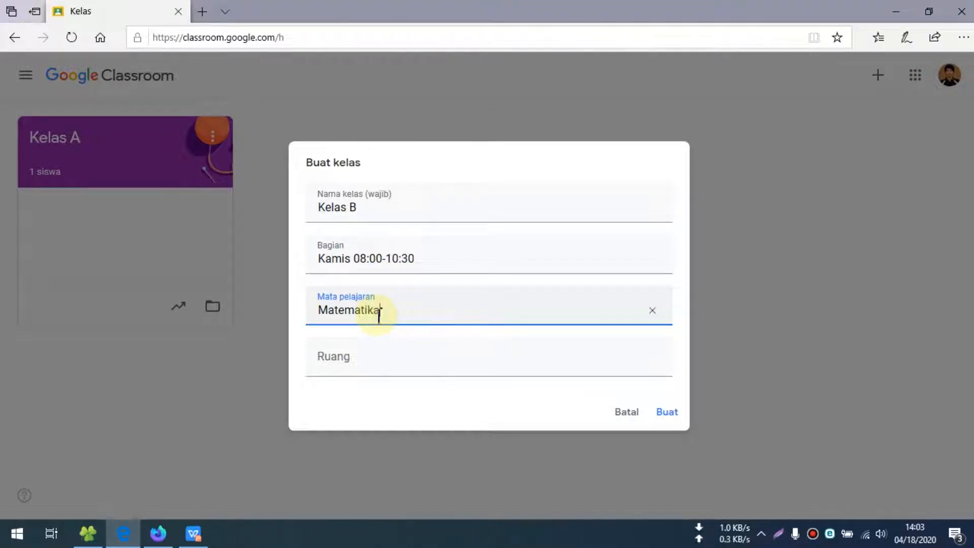
pyautogui.click(376, 358)
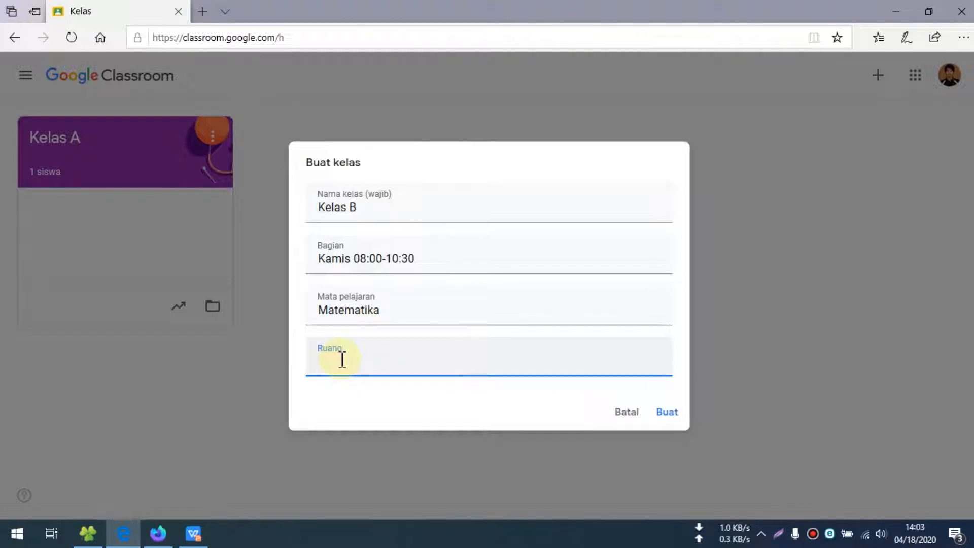
pyautogui.write('Ruang 2')
pyautogui.click(664, 416)
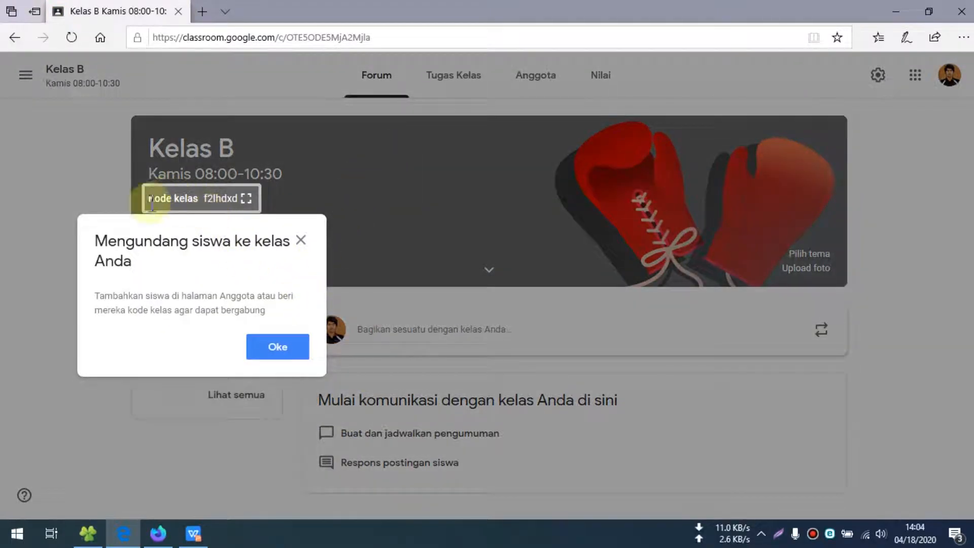
# Step: Dismiss the tip about inviting students to Kelas B and check the list of taught classes
pyautogui.click(269, 355)
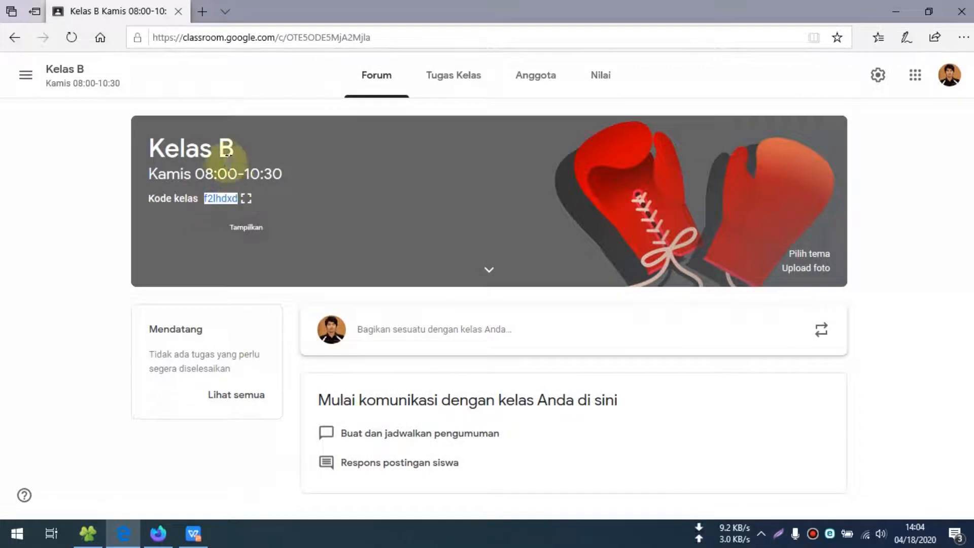
pyautogui.click(21, 81)
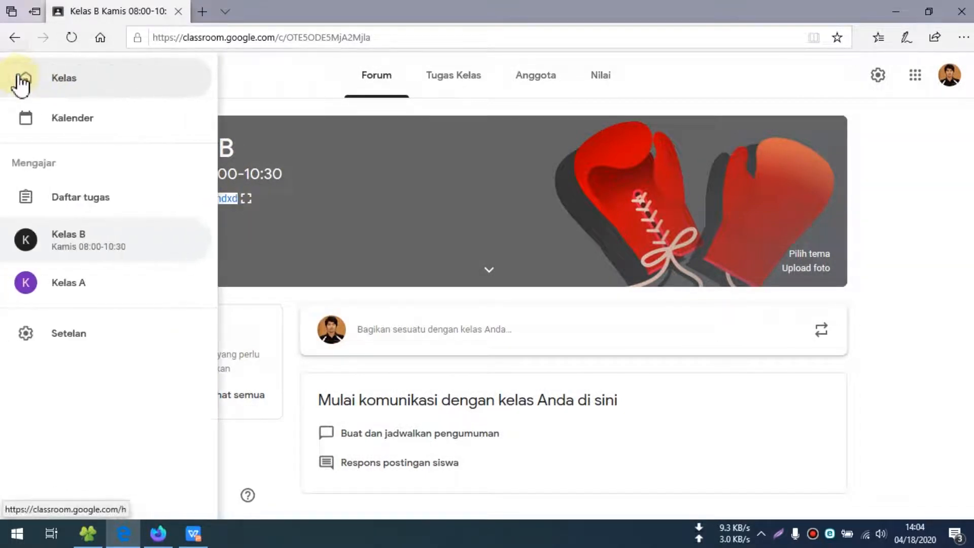
pyautogui.click(315, 77)
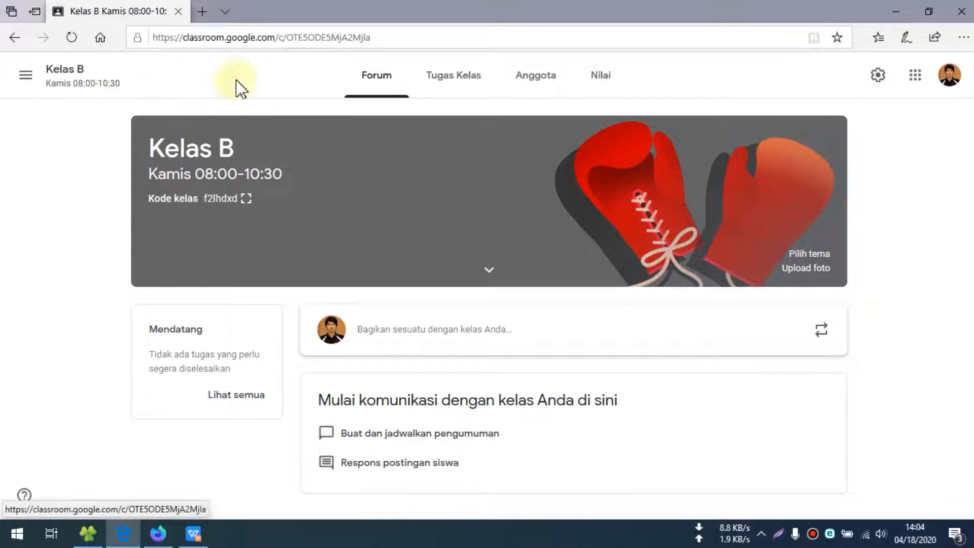
# Step: Return to the overview of all classes and check the tutorial outline in the WPS Office presentation
pyautogui.click(24, 77)
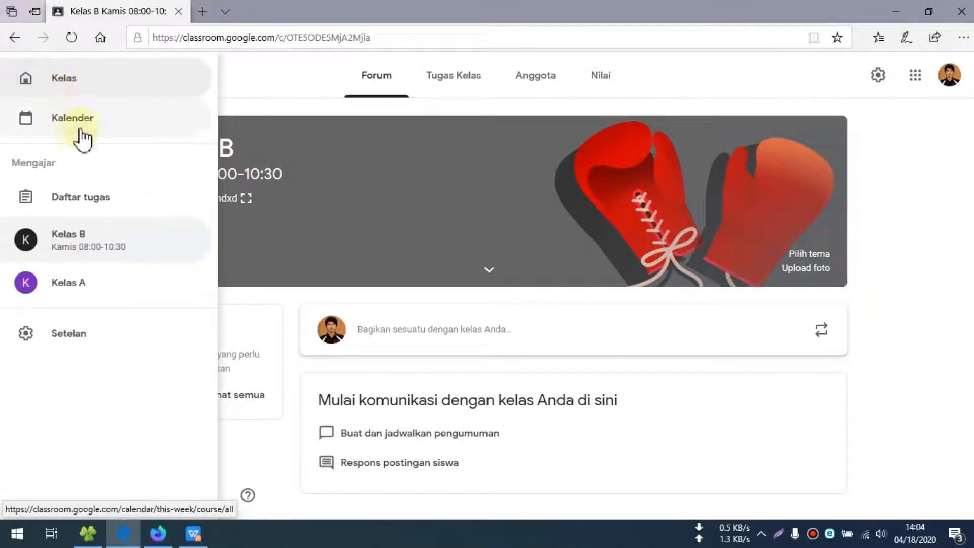
pyautogui.click(76, 85)
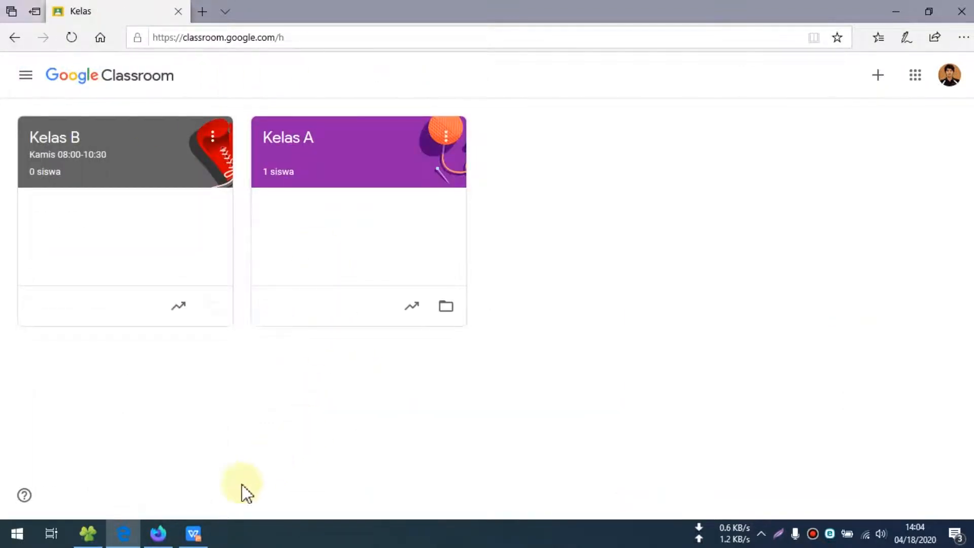
pyautogui.click(193, 533)
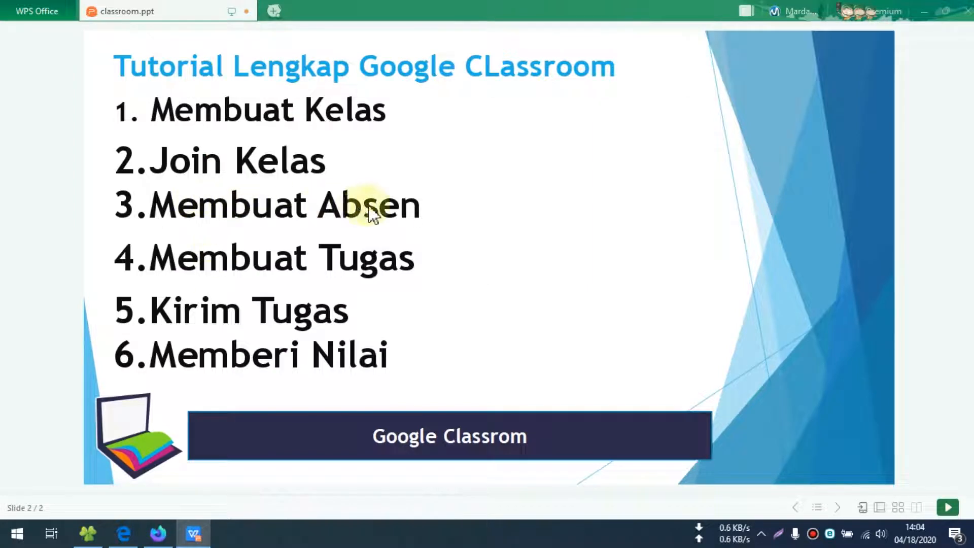
pyautogui.click(124, 533)
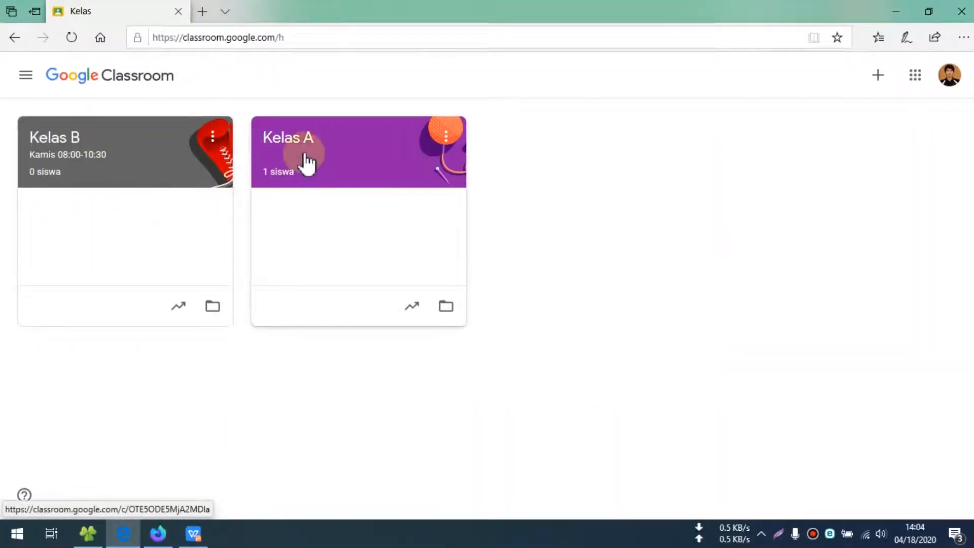
# Step: Open Kelas A and dismiss the tips about creating and reusing announcements
pyautogui.click(387, 166)
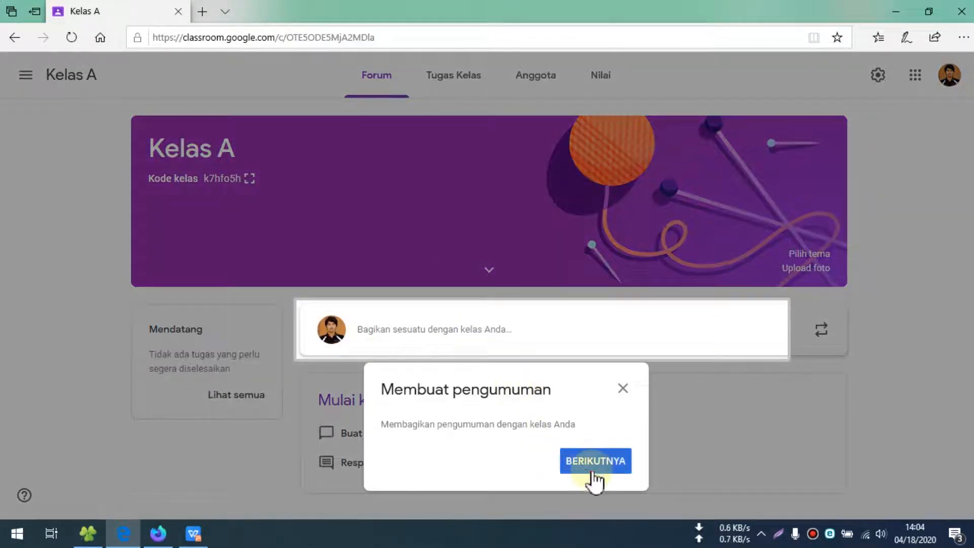
pyautogui.click(593, 468)
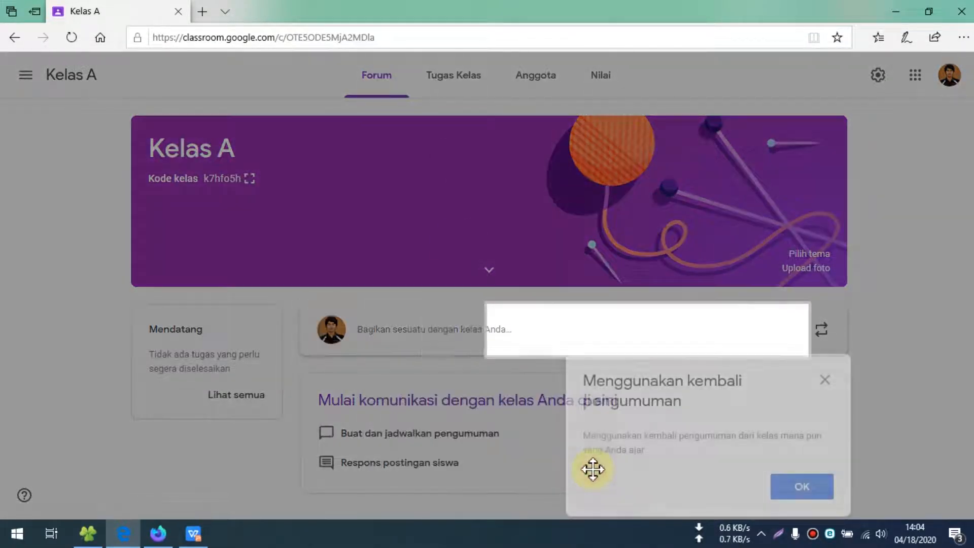
pyautogui.click(797, 489)
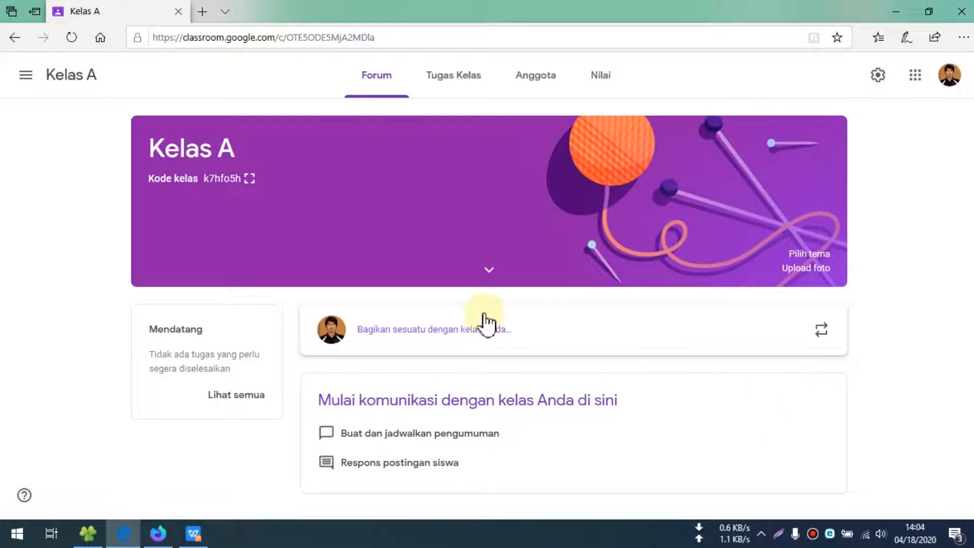
# Step: Start a new Pertanyaan in the classwork of Kelas A and dismiss the tip about posting or scheduling
pyautogui.click(446, 96)
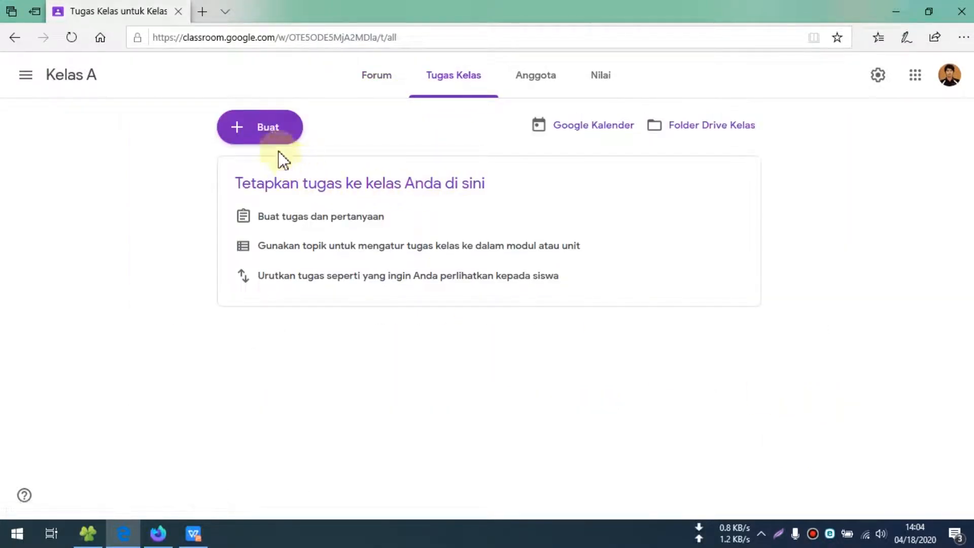
pyautogui.click(267, 135)
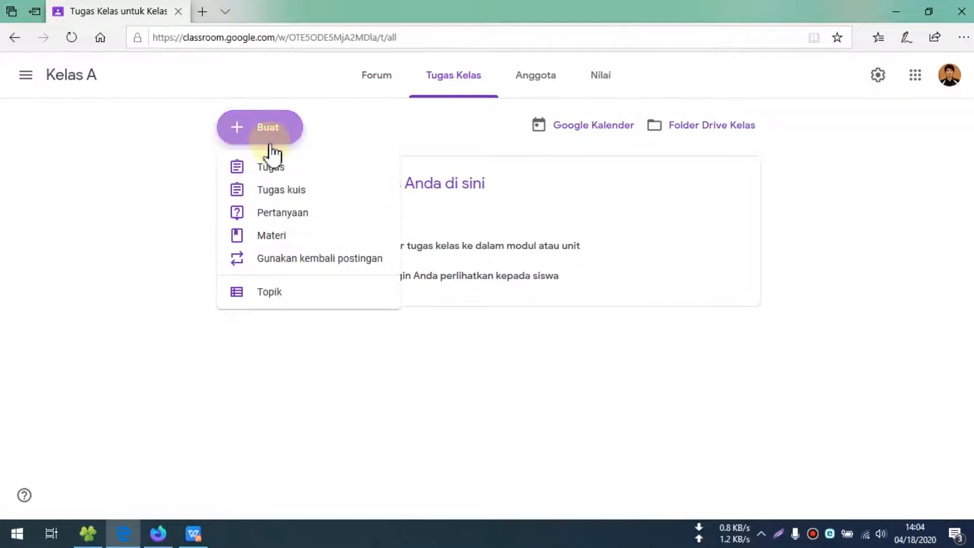
pyautogui.click(282, 217)
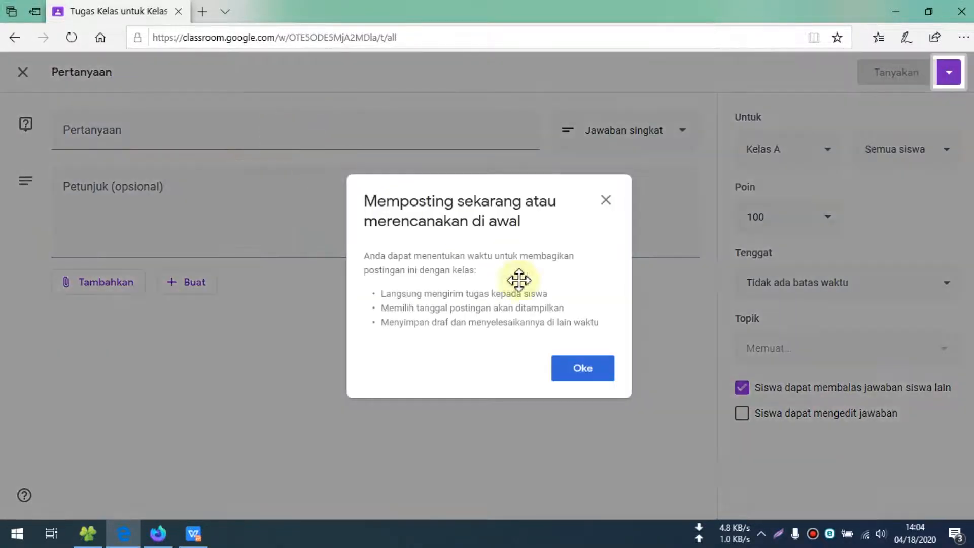
pyautogui.click(591, 373)
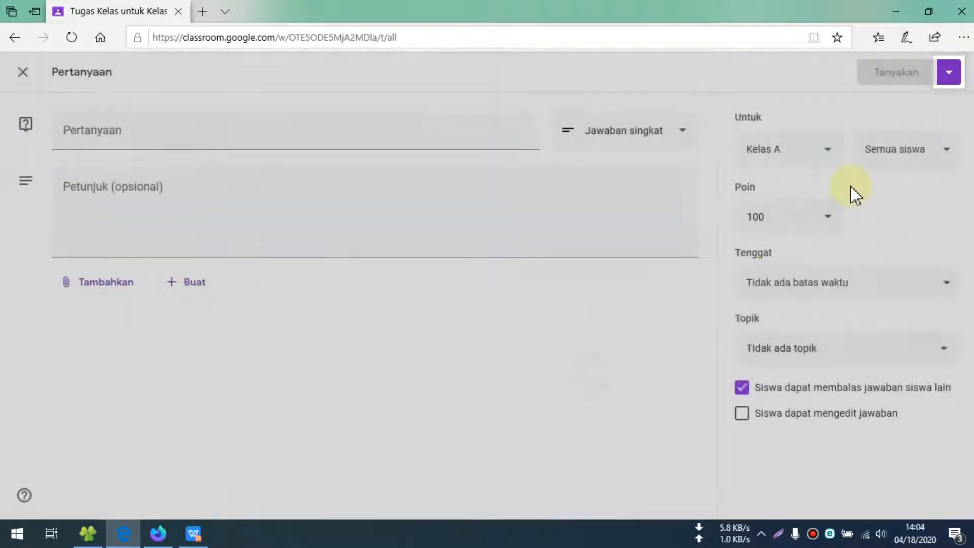
# Step: Title the question "Absen Pertemuan 1" and enter the instructions "Silahkan Isi Absennya"
pyautogui.click(191, 129)
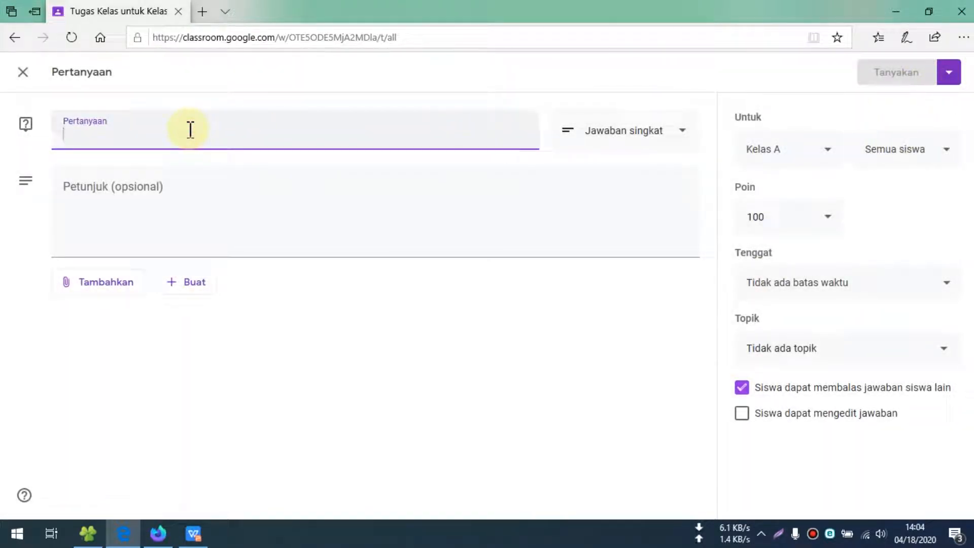
pyautogui.write('Absen Per')
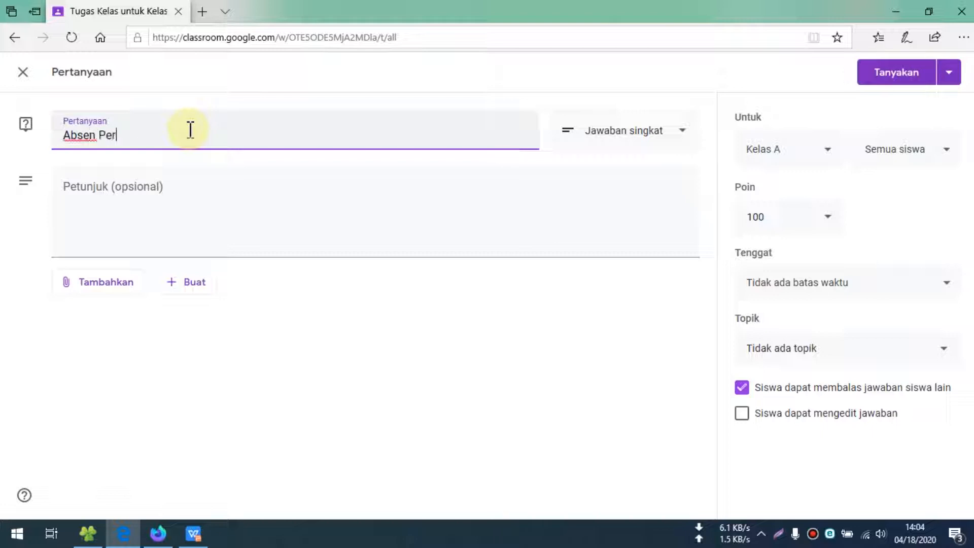
pyautogui.write('temuan 1')
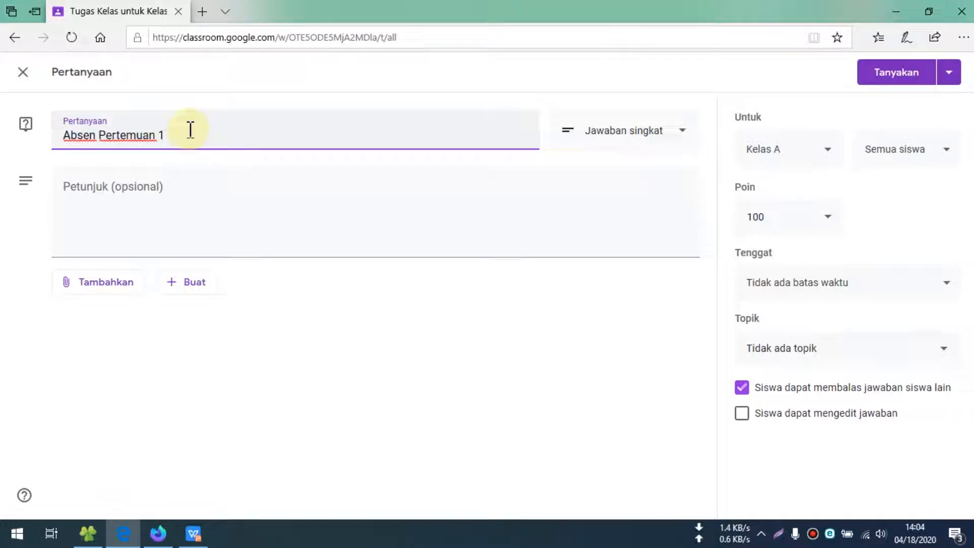
pyautogui.click(147, 189)
pyautogui.write('S')
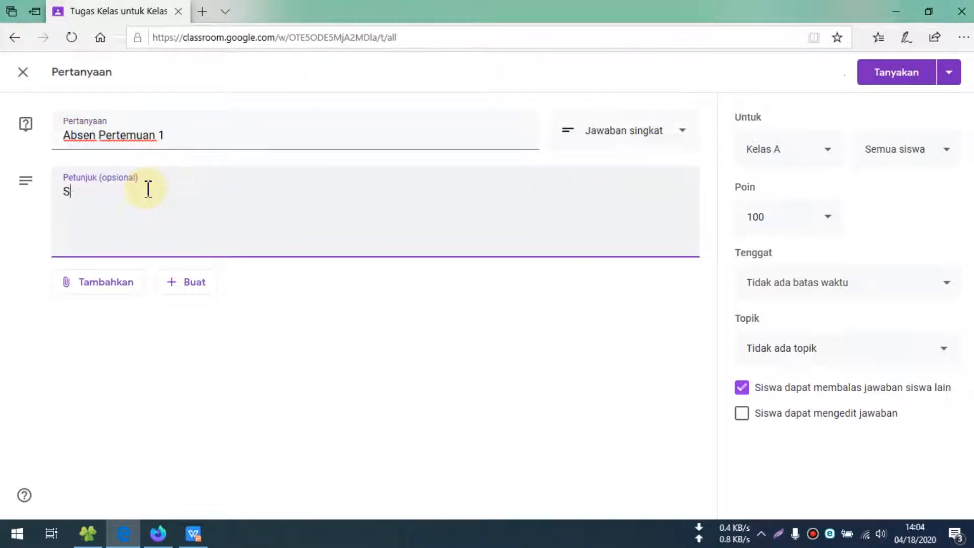
pyautogui.write('ilahkan lsi ')
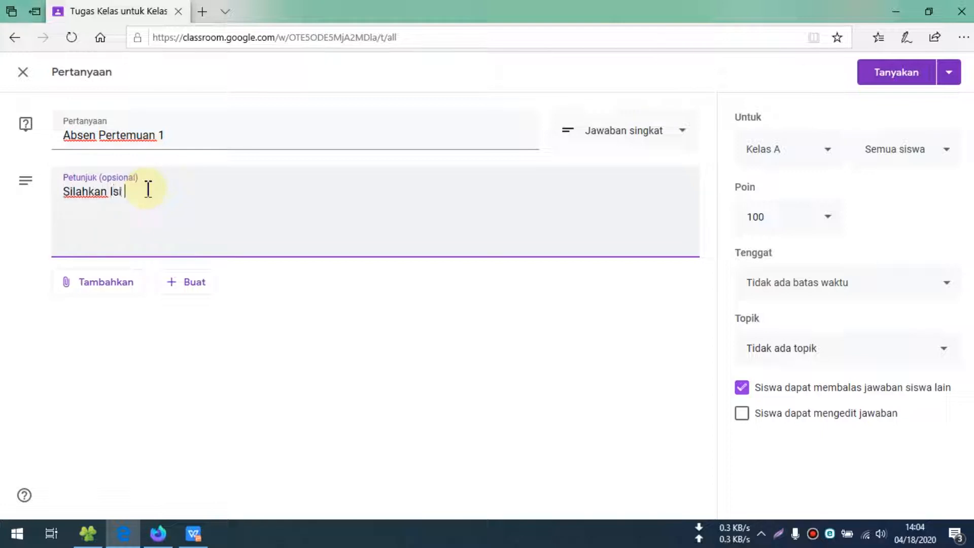
pyautogui.write('Absennya')
# Step: Change the question to multiple choice (Pilihan ganda) with the answer options Hadir, Izin and Sakit
pyautogui.click(647, 142)
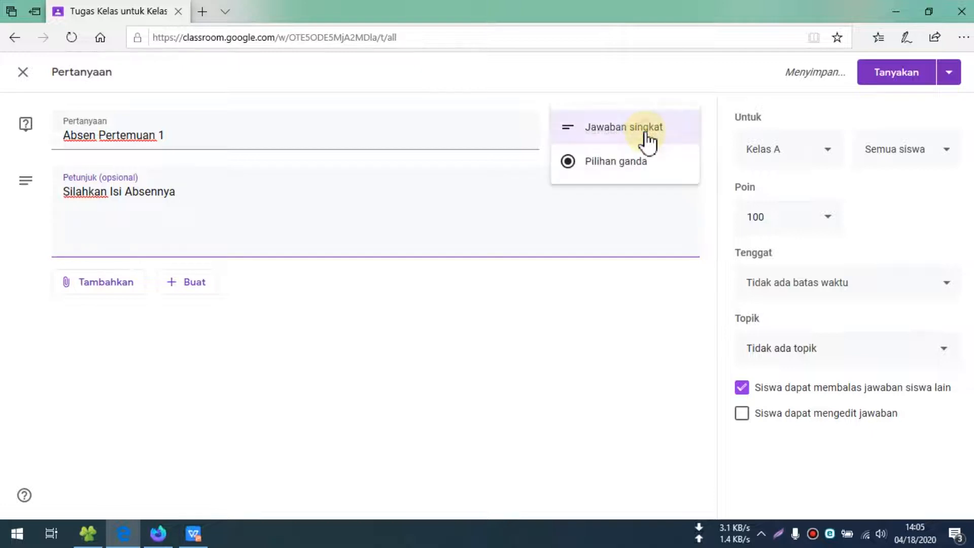
pyautogui.click(616, 162)
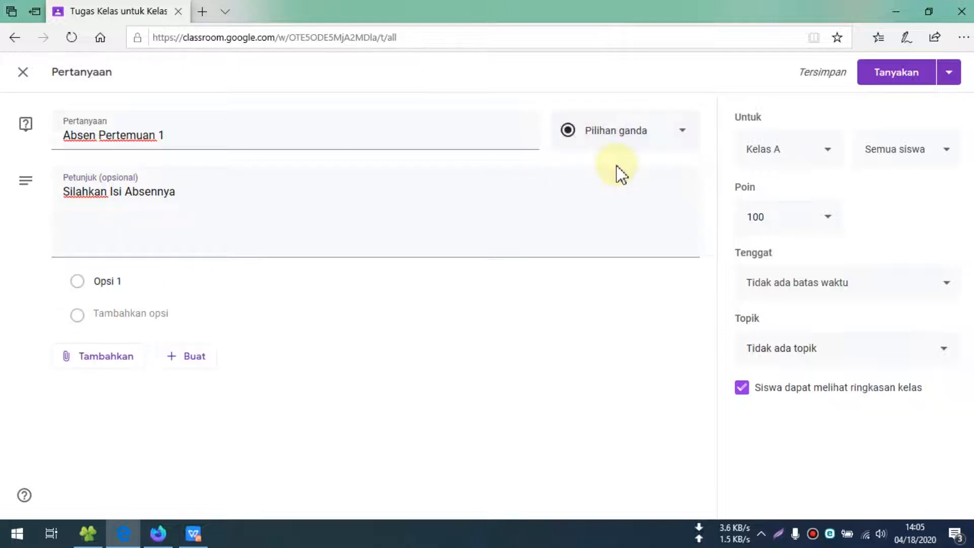
pyautogui.click(154, 282)
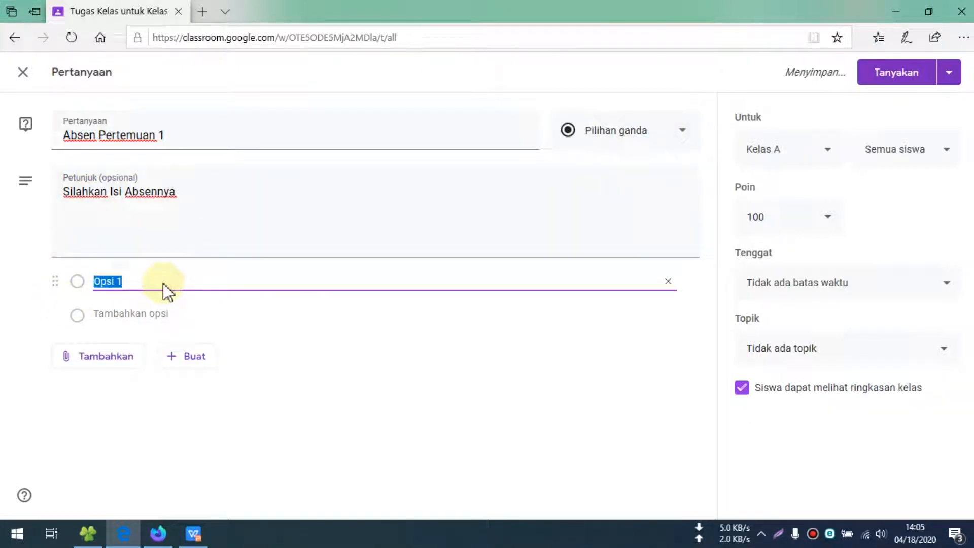
pyautogui.write('A')
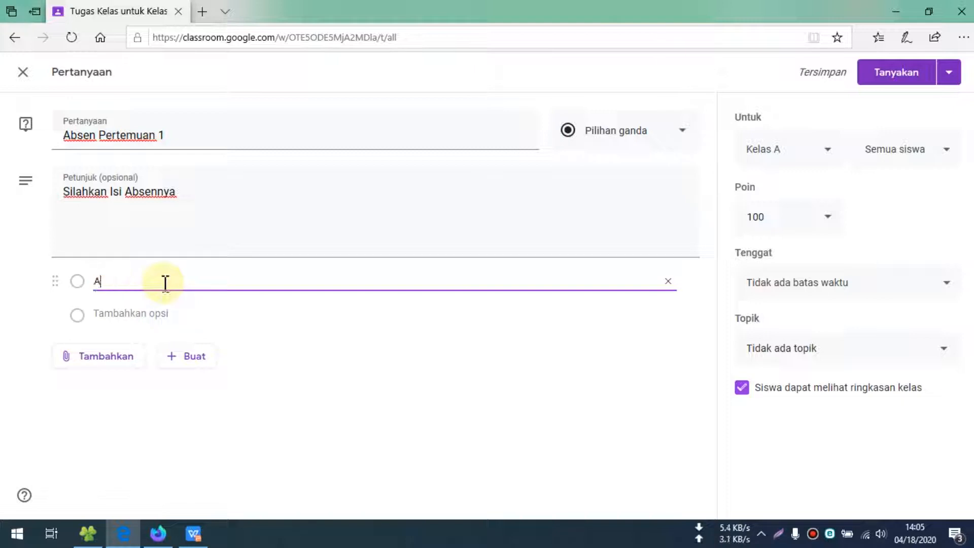
pyautogui.write('Hadir')
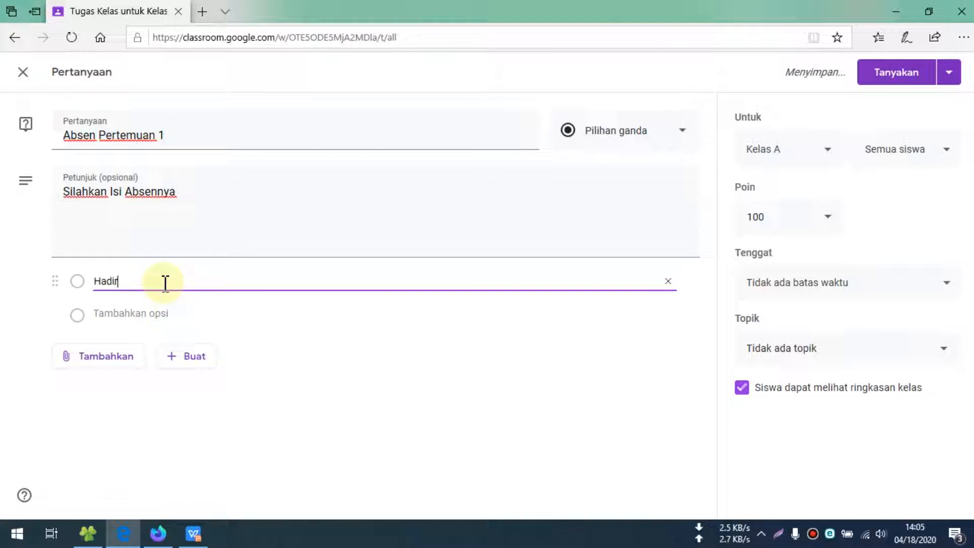
pyautogui.click(142, 319)
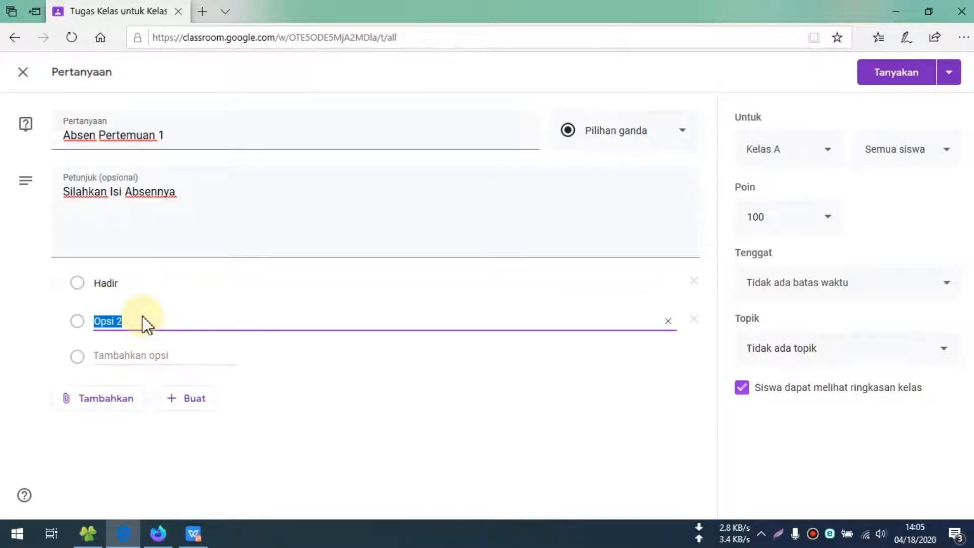
pyautogui.write('Izin')
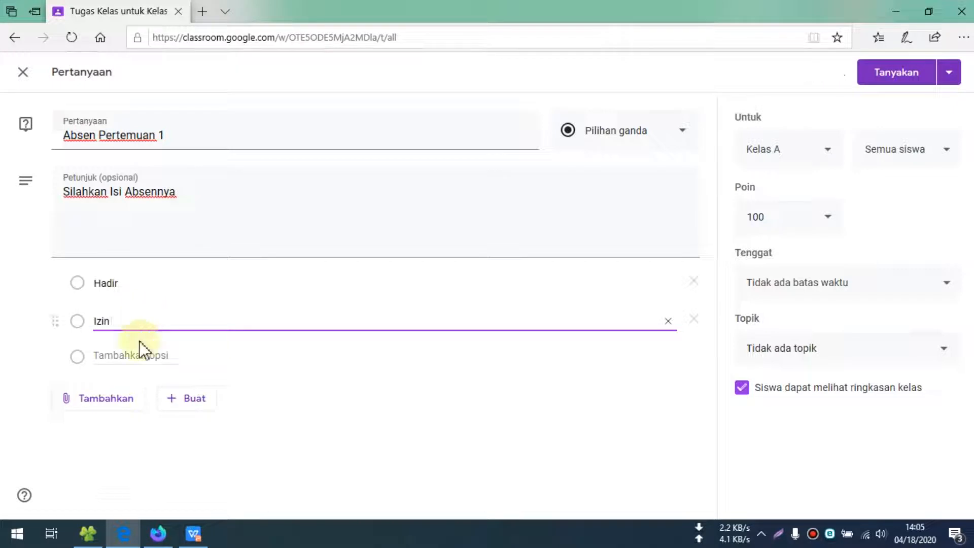
pyautogui.click(138, 356)
pyautogui.write('Sakit')
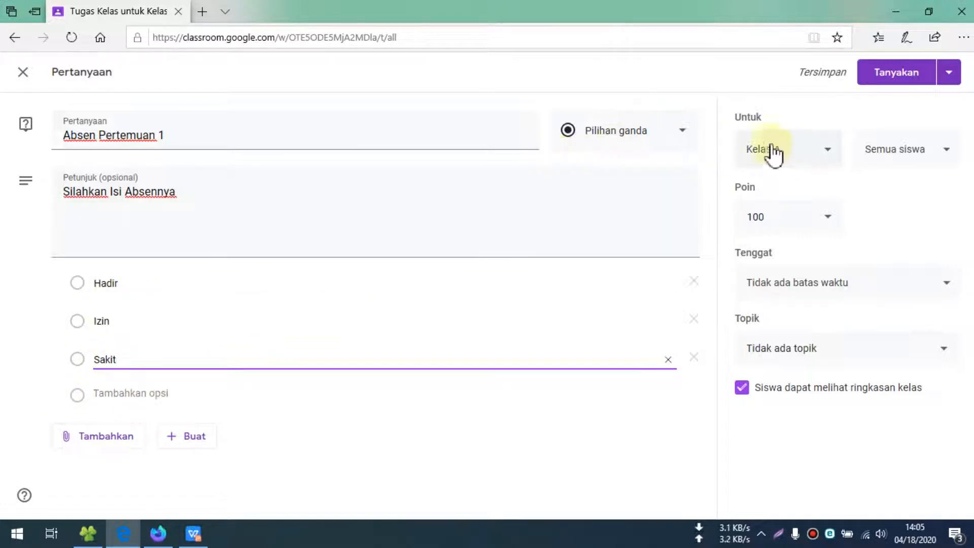
# Step: Review the target classes, keeping only Kelas A, and set the question's deadline to 20 Apr 2020 at 23.59
pyautogui.click(794, 156)
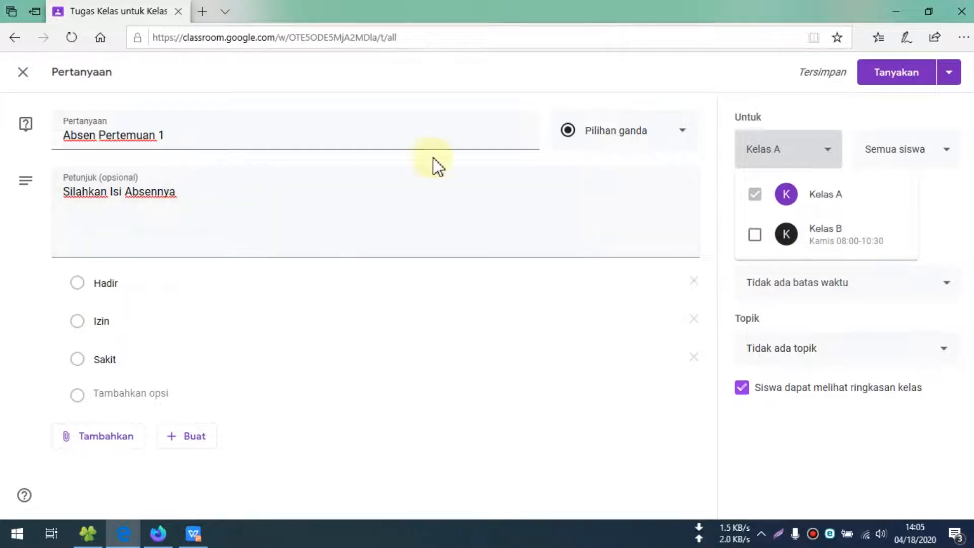
pyautogui.click(797, 152)
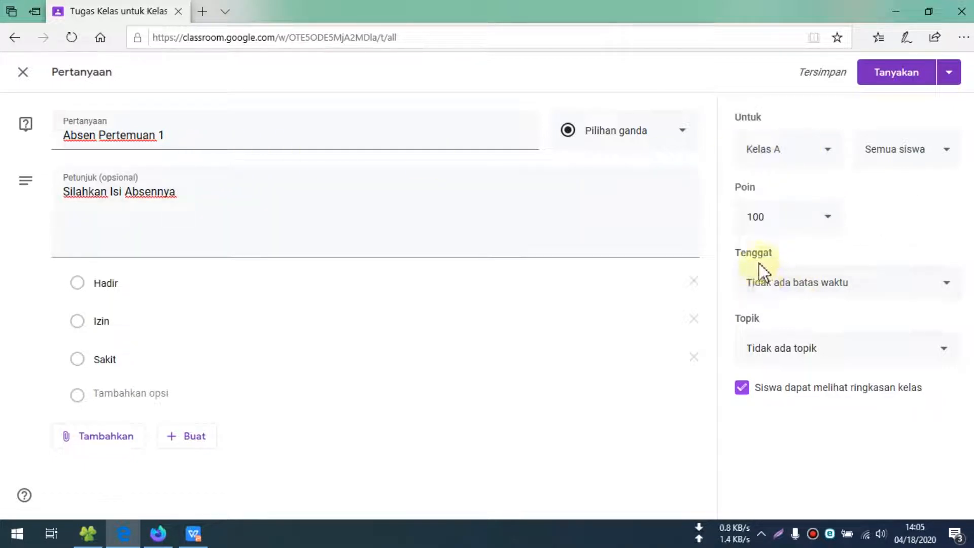
pyautogui.click(770, 283)
pyautogui.click(822, 349)
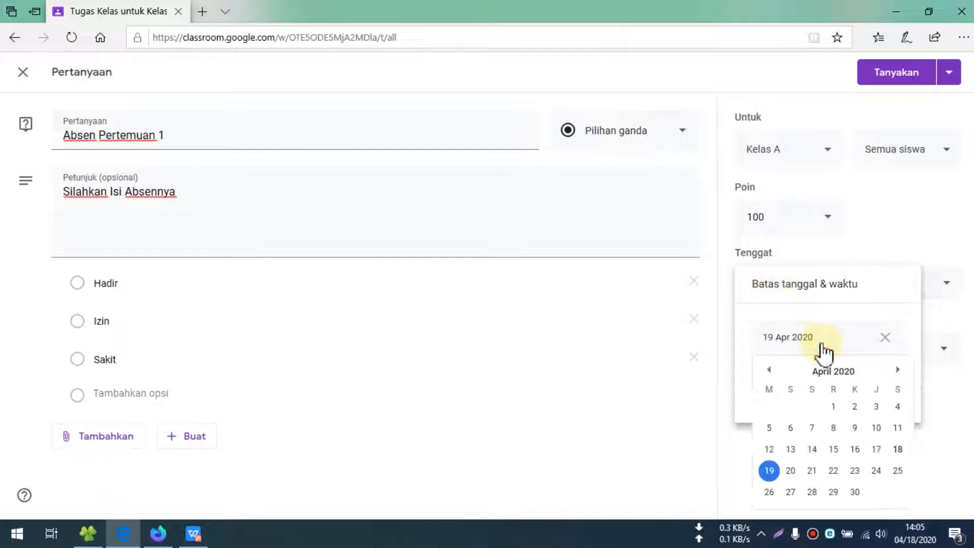
pyautogui.click(789, 471)
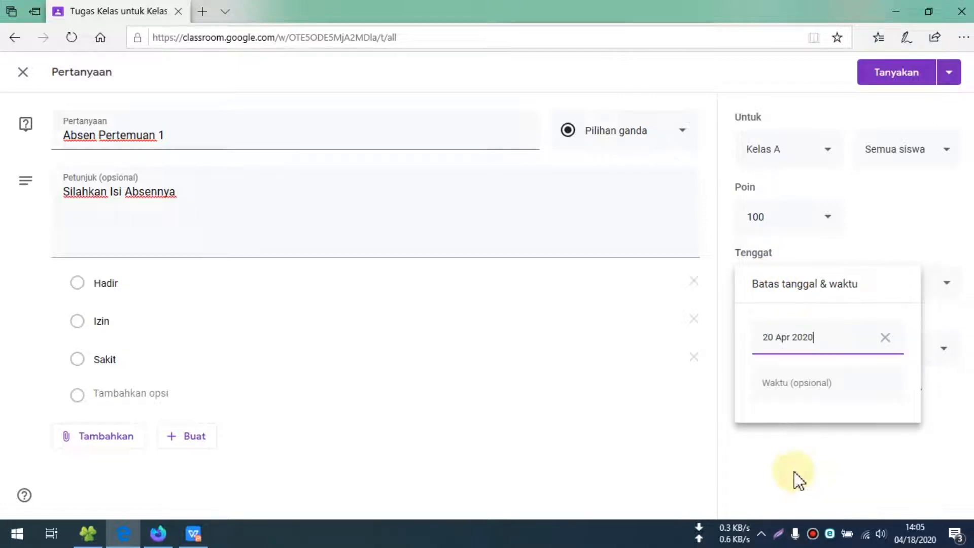
pyautogui.click(807, 389)
pyautogui.click(685, 376)
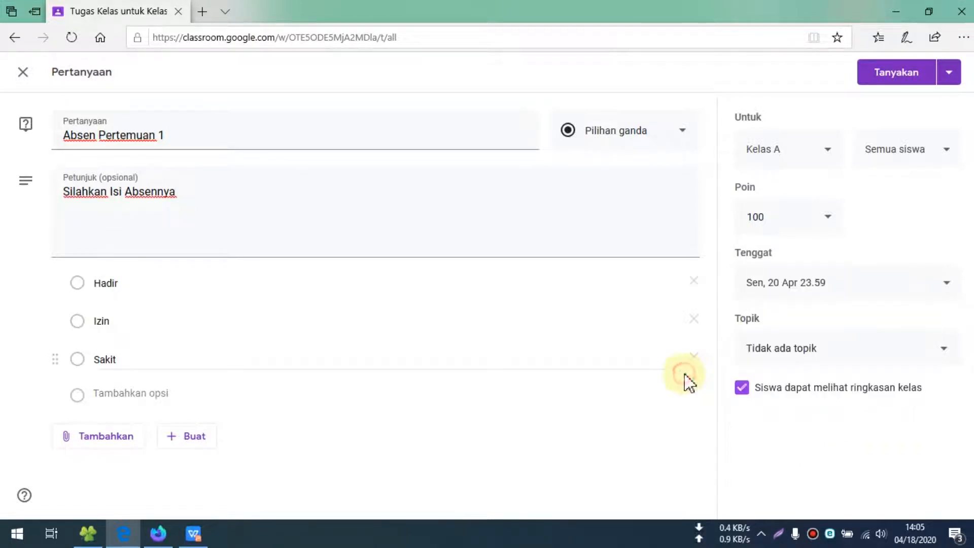
# Step: Set the points of the attendance question to Tidak dinilai
pyautogui.click(768, 223)
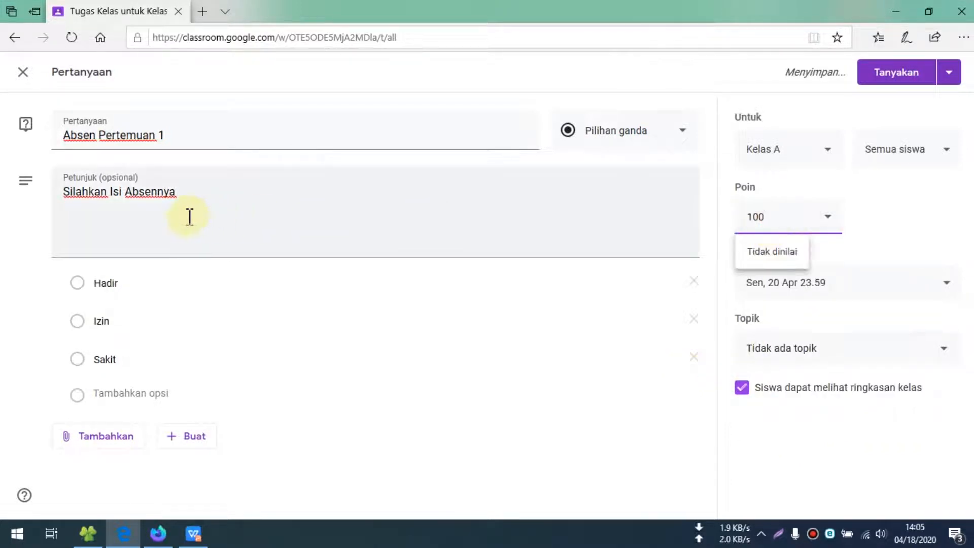
pyautogui.click(832, 226)
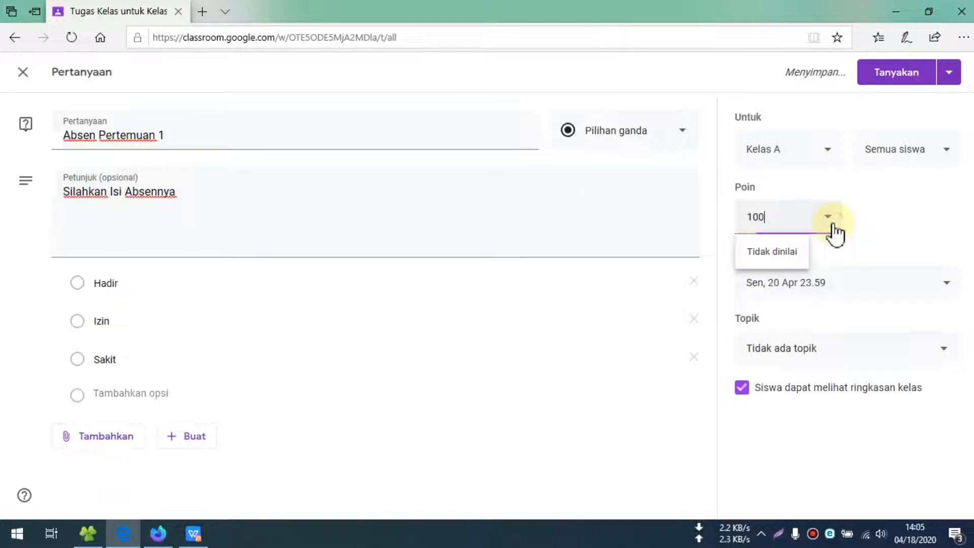
pyautogui.click(784, 252)
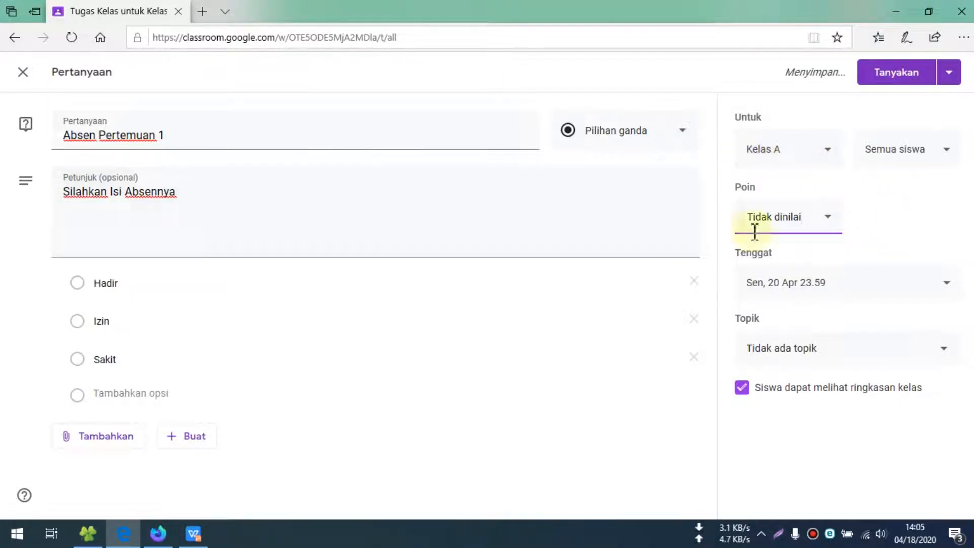
# Step: Post the attendance question to Kelas A, dismiss the tip about topics, and expand the posted question's details
pyautogui.click(897, 81)
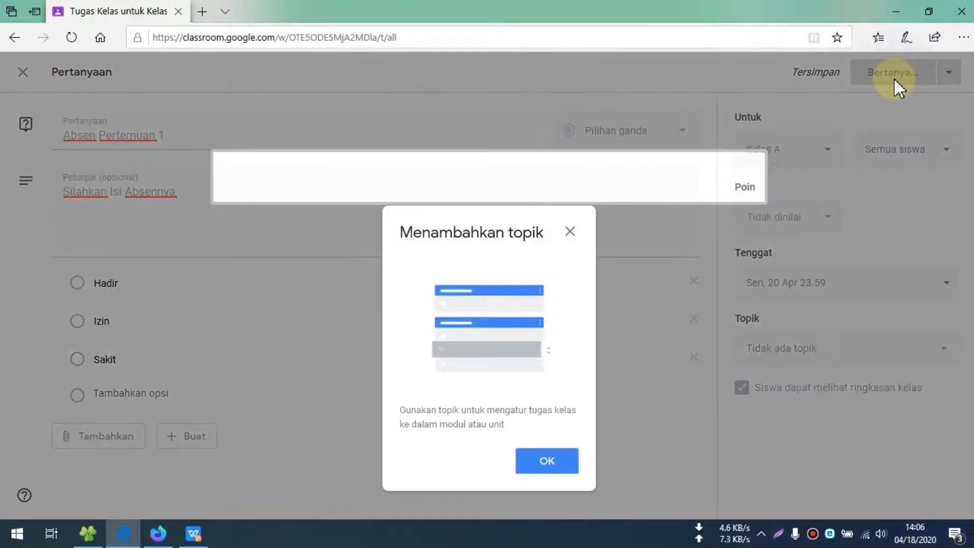
pyautogui.click(543, 460)
pyautogui.click(404, 187)
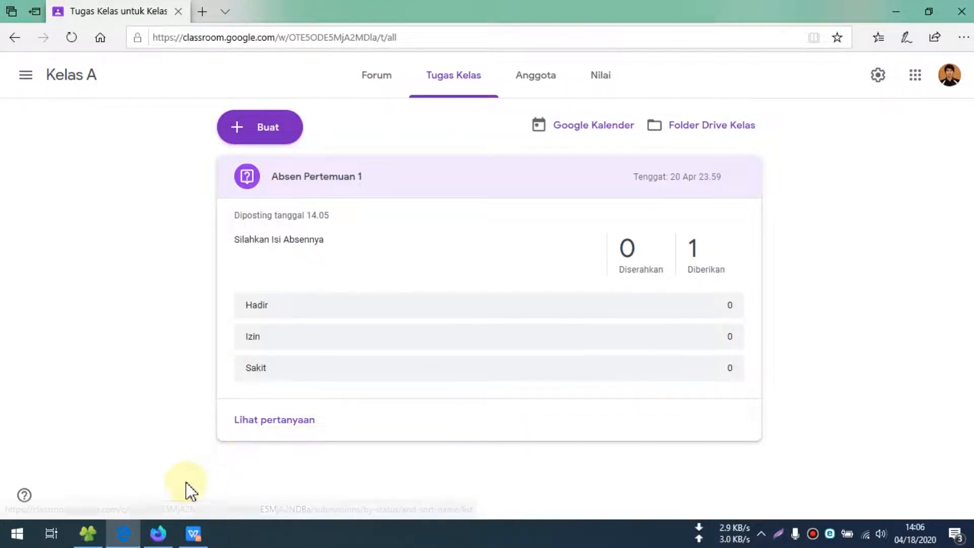
# Step: Switch to the student's Kelas A in Firefox and submit Hadir as the answer to the Absen Pertemuan 1 question
pyautogui.click(158, 533)
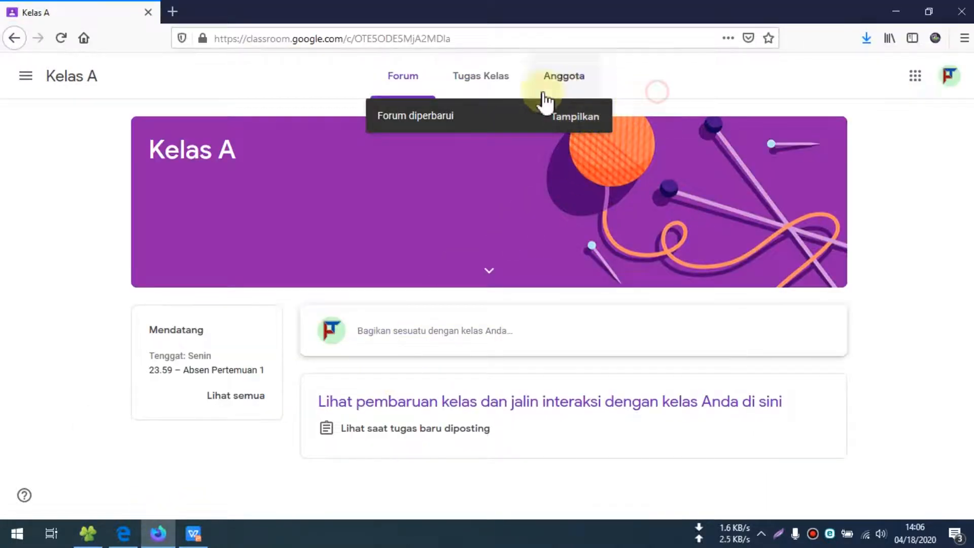
pyautogui.click(480, 84)
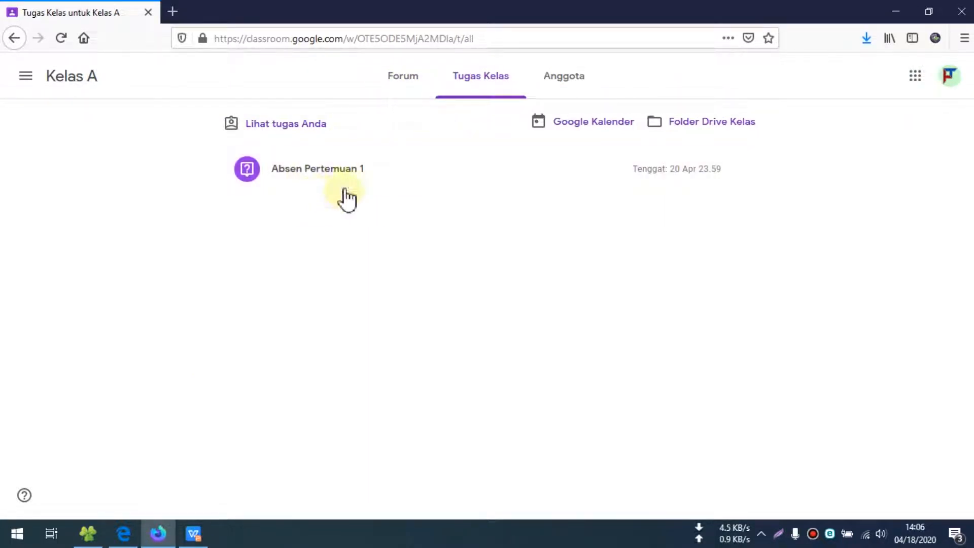
pyautogui.click(348, 172)
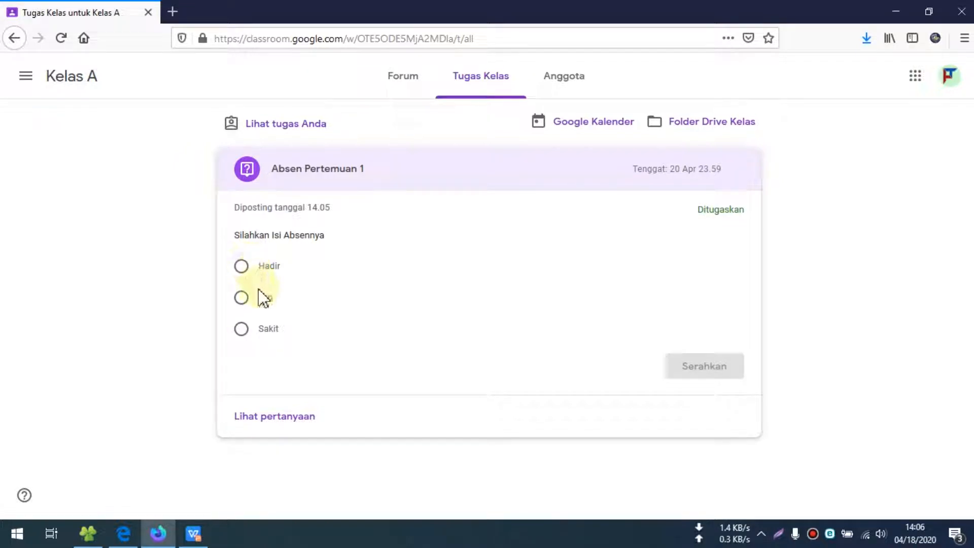
pyautogui.click(242, 328)
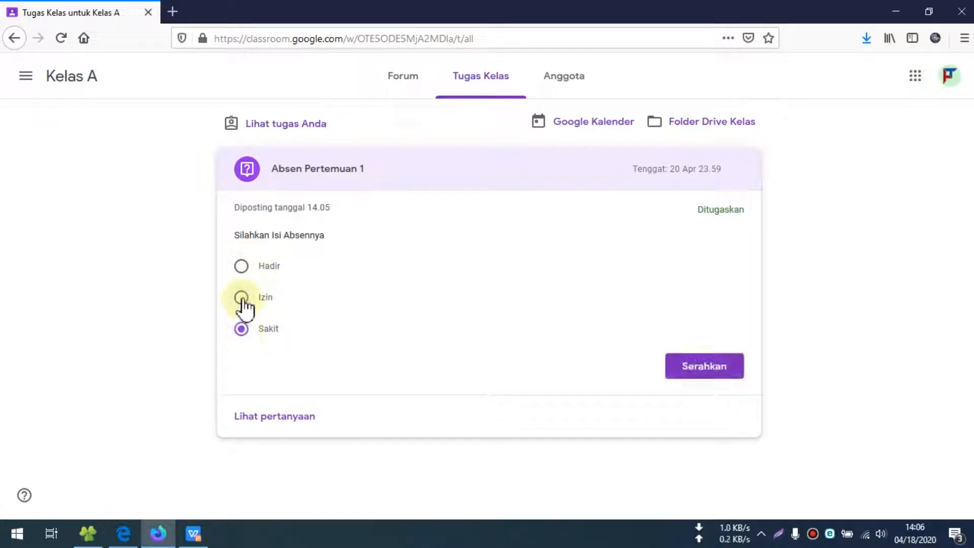
pyautogui.click(241, 266)
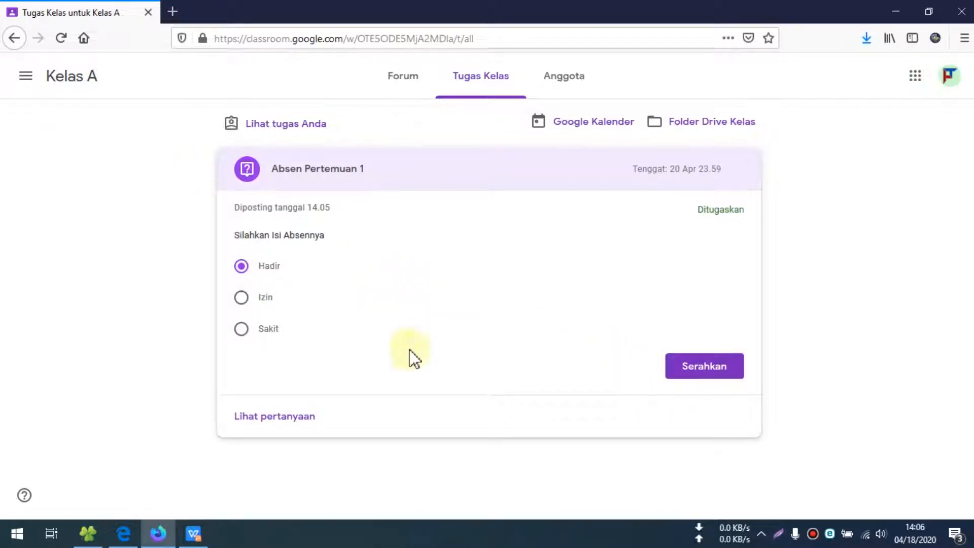
pyautogui.click(708, 371)
pyautogui.click(588, 328)
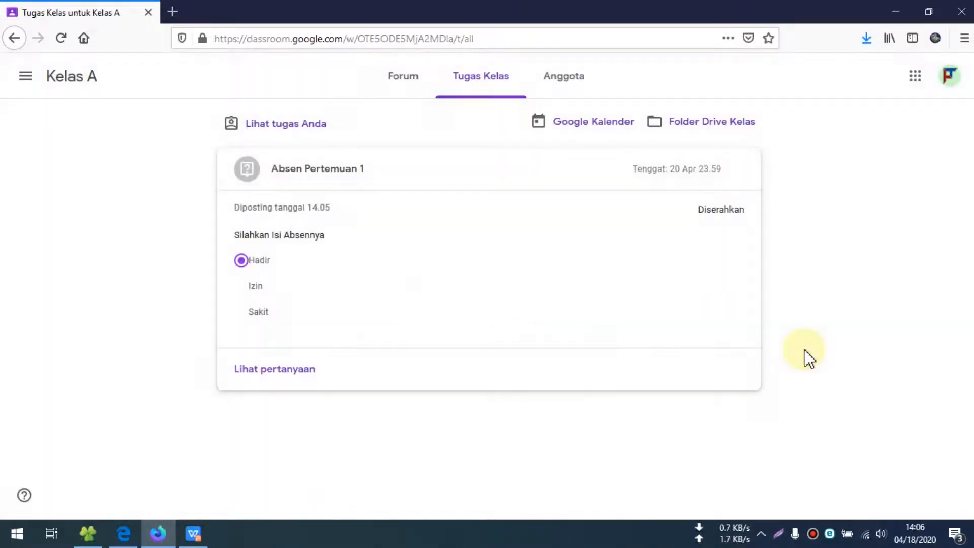
pyautogui.click(476, 183)
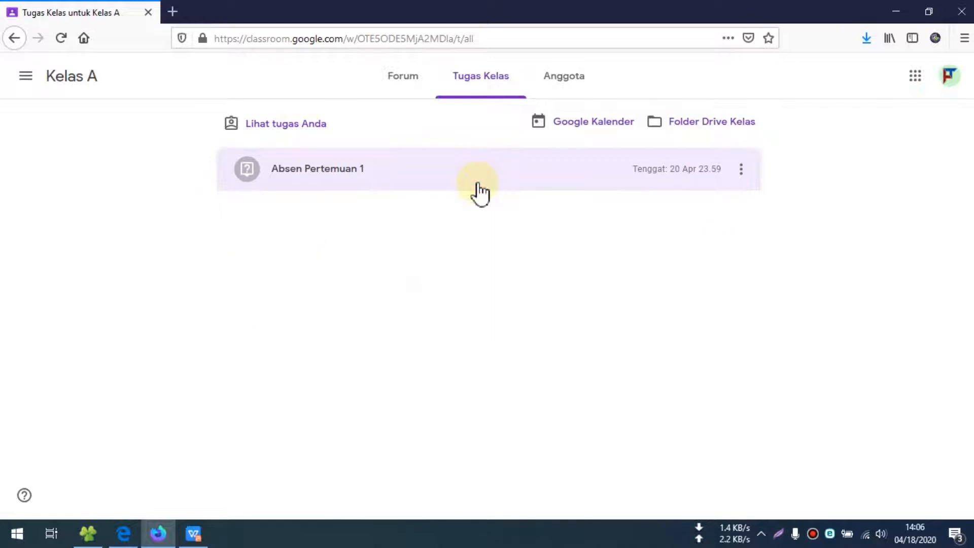
# Step: Switch back to the teacher's Kelas A in Edge, reload the classwork page and check the responses to Absen Pertemuan 1
pyautogui.click(124, 534)
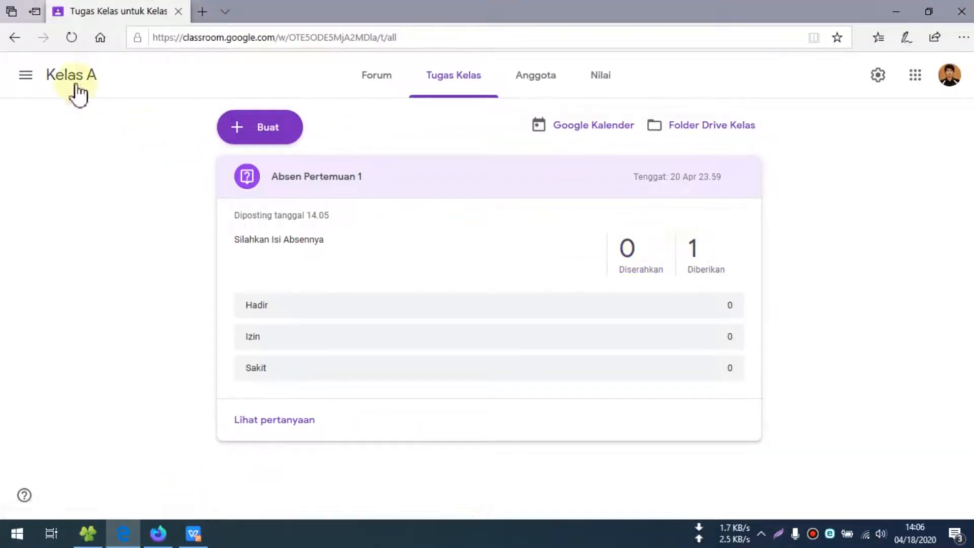
pyautogui.click(68, 39)
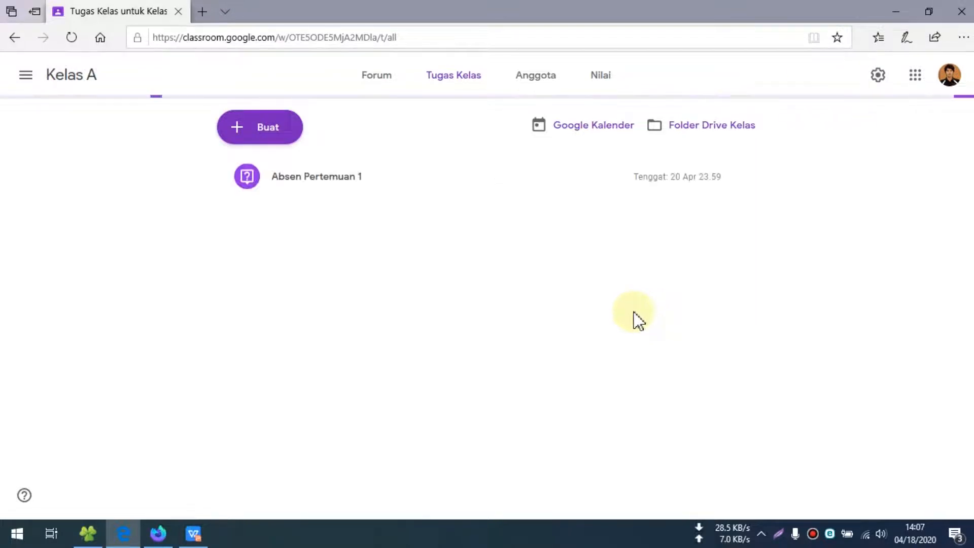
pyautogui.click(370, 191)
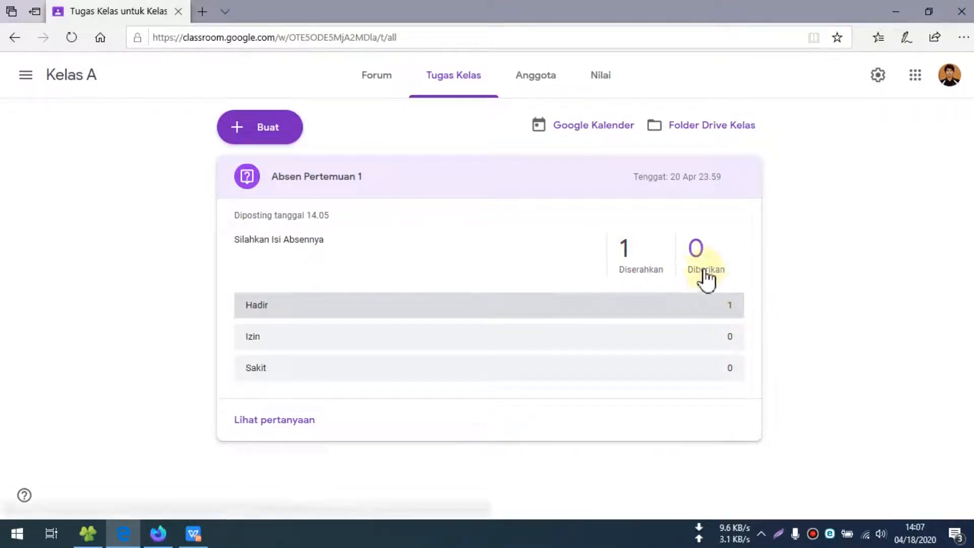
# Step: Examine the Kelas A gradebook, dismissing its introductory tips, and return to the classwork list with Absen Pertemuan 1 collapsed
pyautogui.click(595, 85)
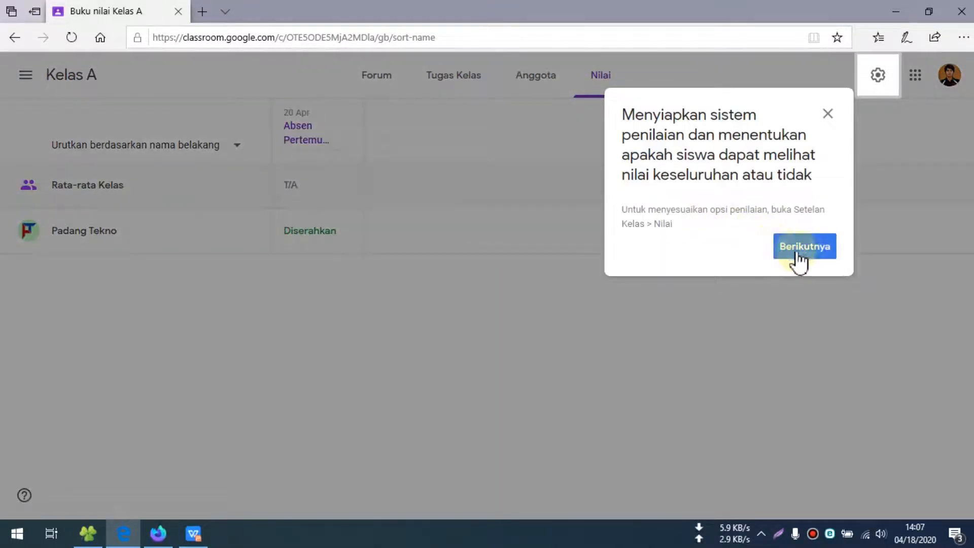
pyautogui.click(800, 252)
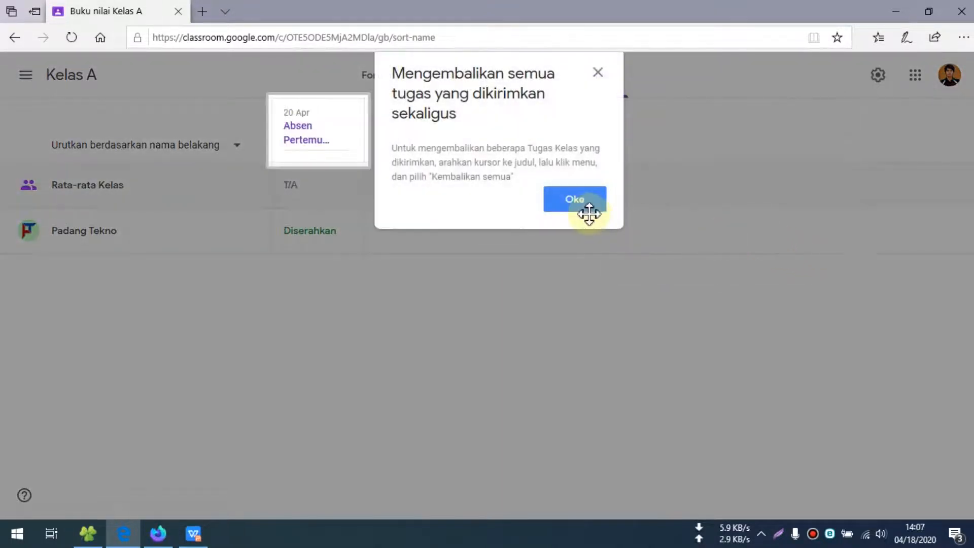
pyautogui.click(585, 203)
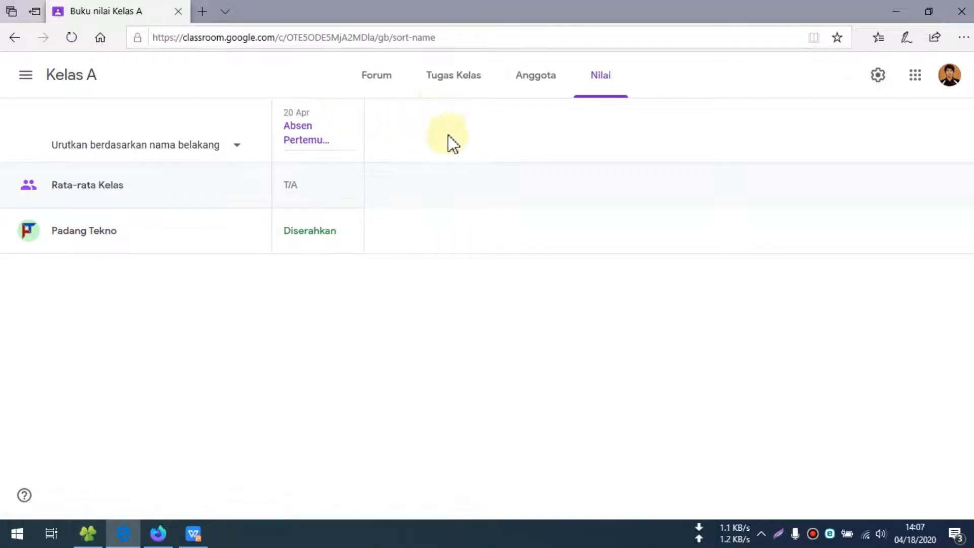
pyautogui.click(15, 37)
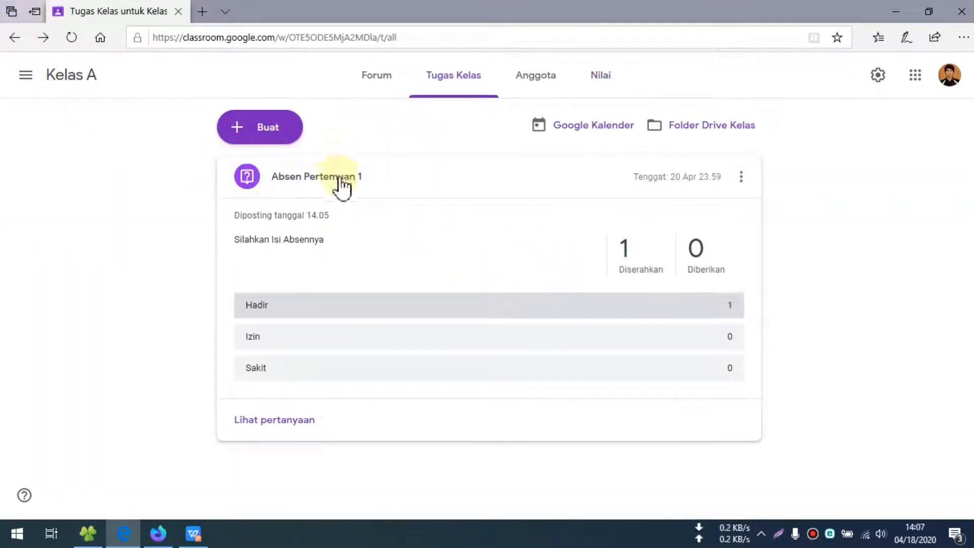
pyautogui.click(425, 183)
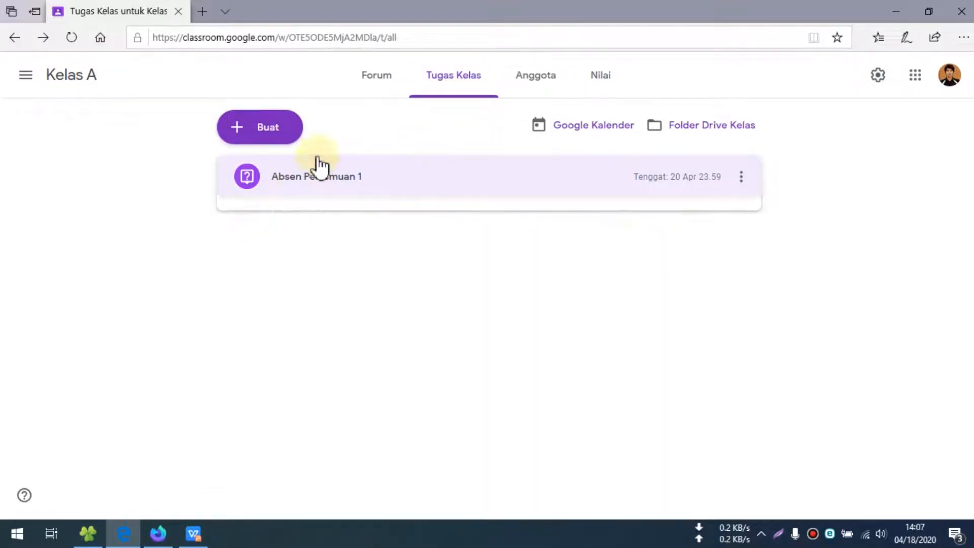
# Step: Create a new question titled Absen Pertemuan 2 with the instructions Silahkan Isi Absen, dismissing the tip about adding materials
pyautogui.click(271, 138)
pyautogui.click(290, 215)
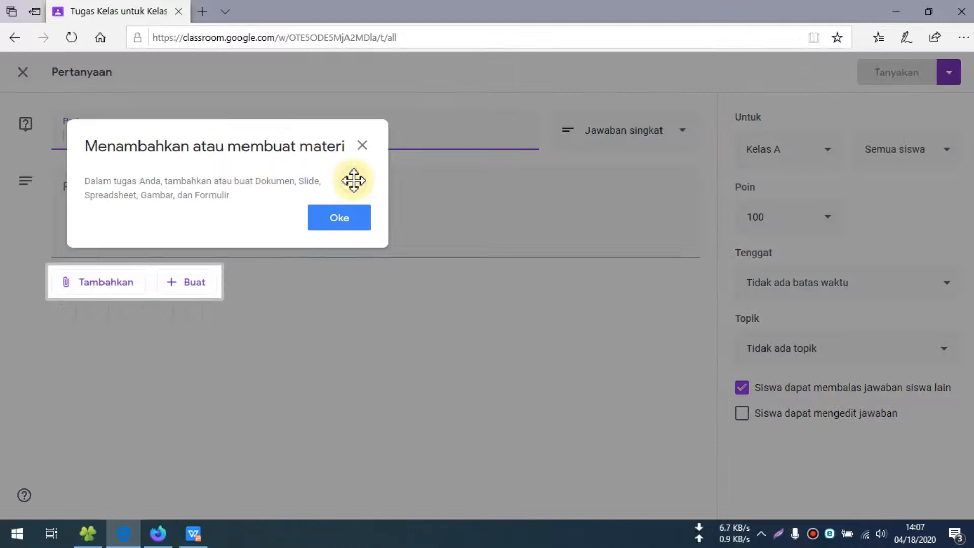
pyautogui.click(337, 217)
pyautogui.write('Absen Pertemuan 2')
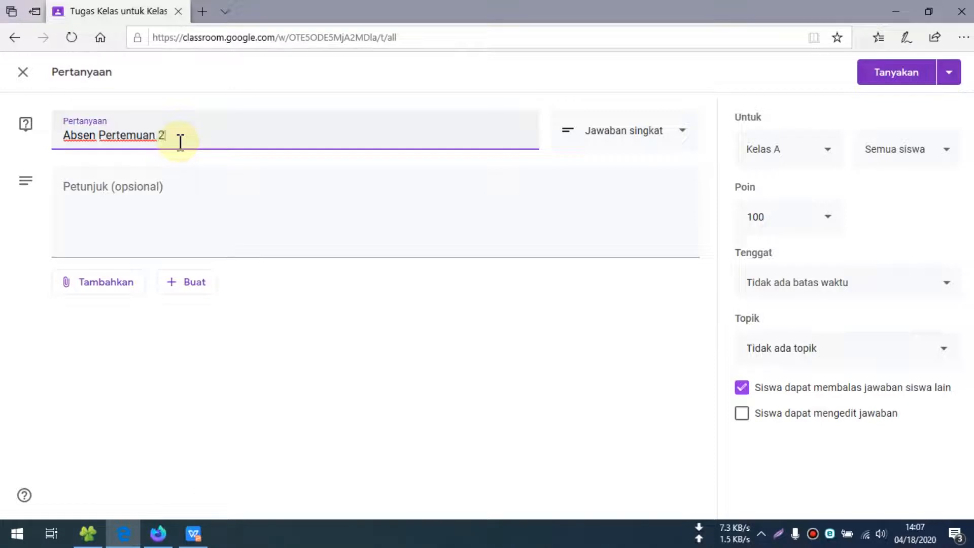
pyautogui.click(173, 210)
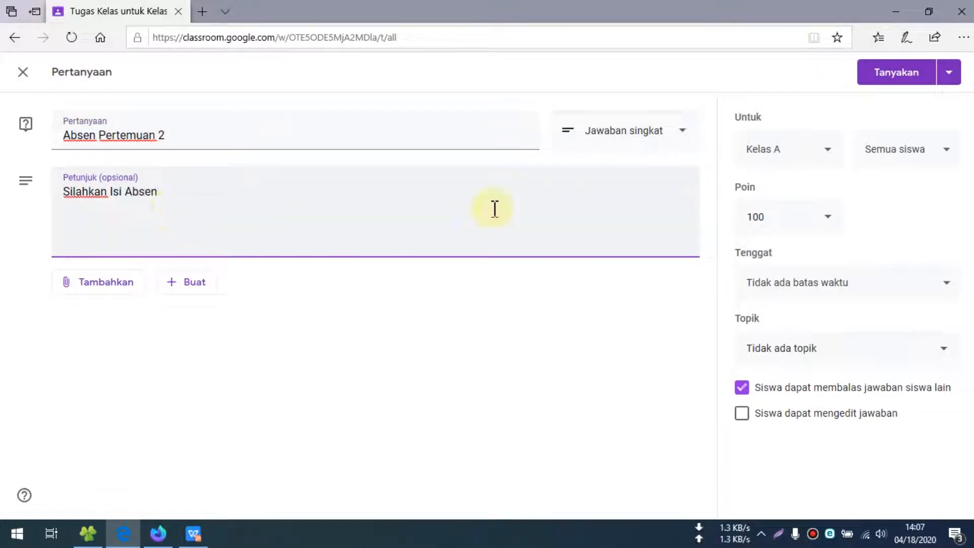
# Step: Make Absen Pertemuan 2 a multiple-choice question (Pilihan ganda) and set its points to Tidak dinilai
pyautogui.click(643, 142)
pyautogui.click(631, 174)
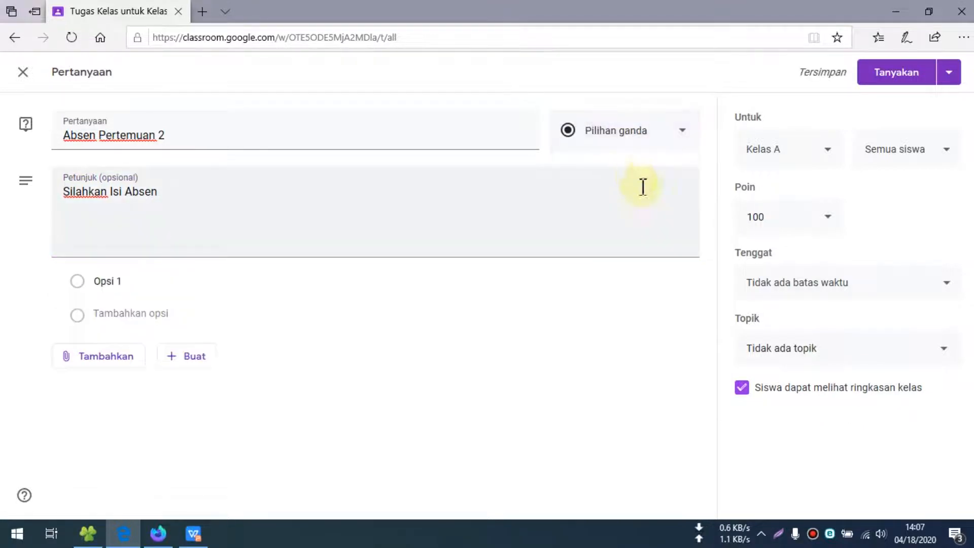
pyautogui.click(798, 220)
pyautogui.click(793, 246)
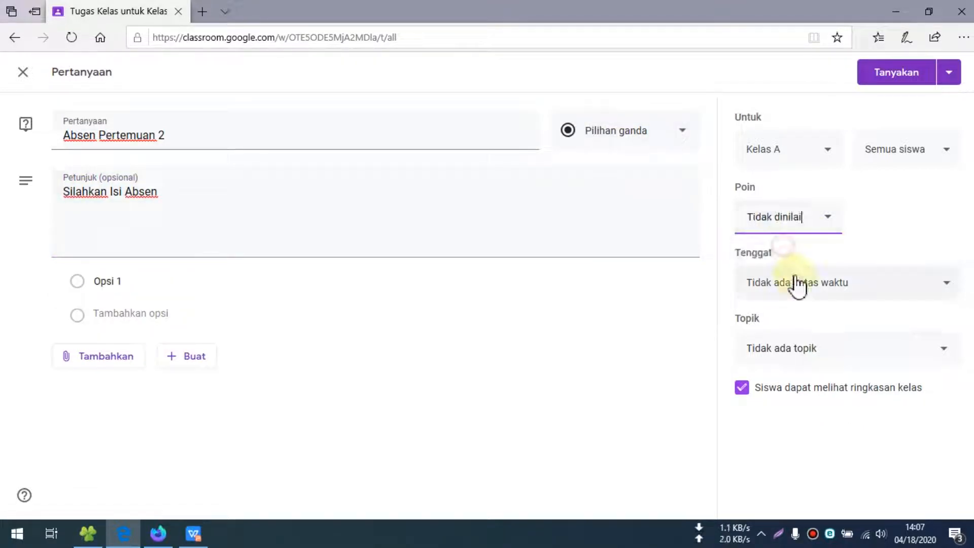
# Step: Set the deadline of Absen Pertemuan 2 to 27 Apr 2020 at 23.59
pyautogui.click(826, 292)
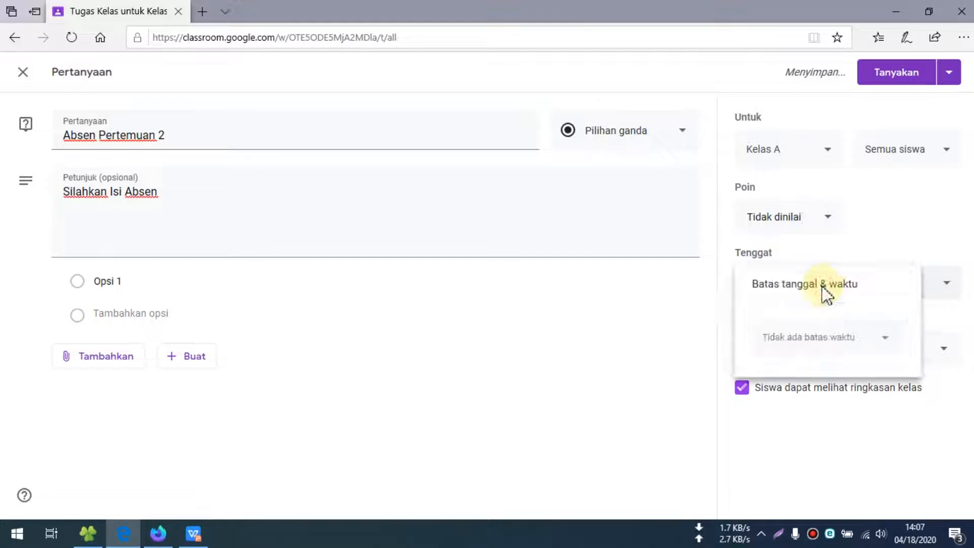
pyautogui.click(852, 343)
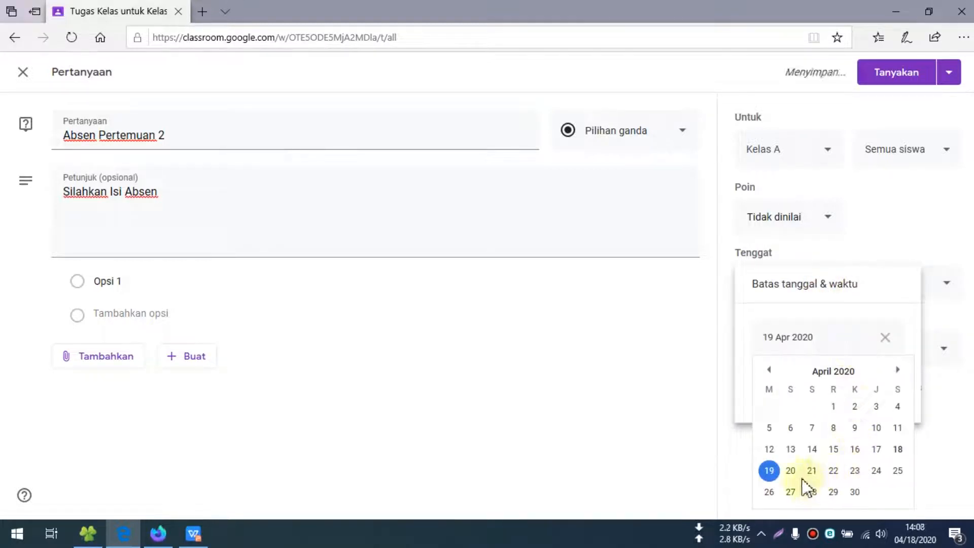
pyautogui.click(792, 491)
pyautogui.click(821, 397)
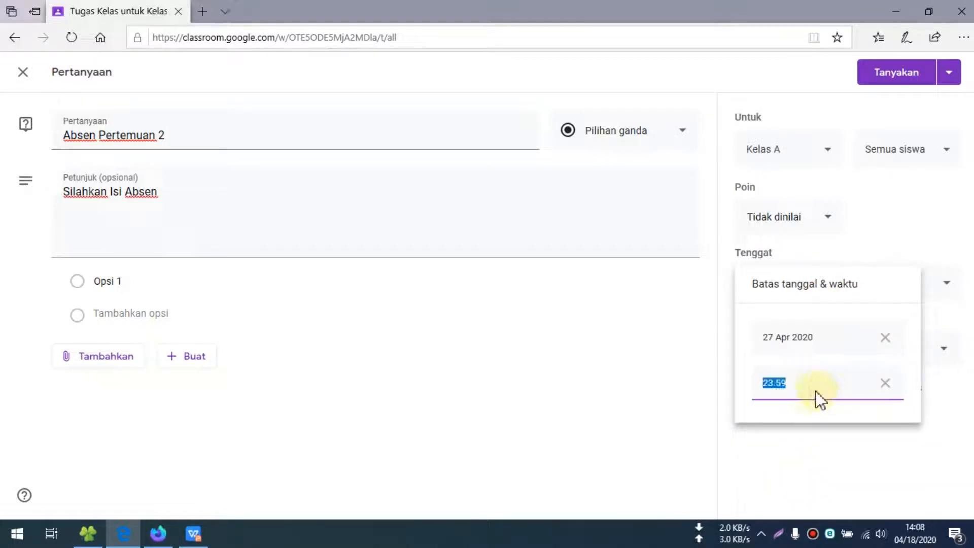
pyautogui.click(693, 374)
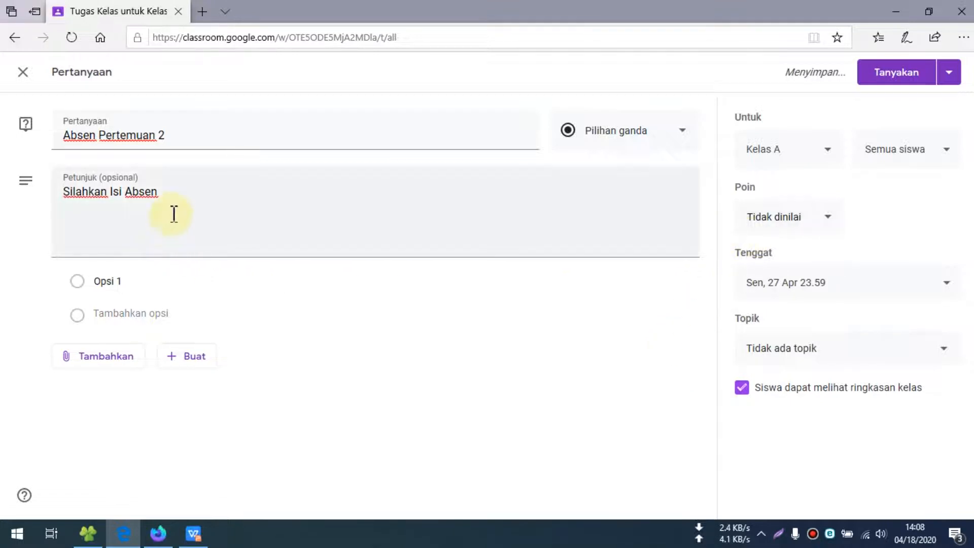
# Step: Enter Hadir, Izin and Sakit as the answer options of Absen Pertemuan 2
pyautogui.click(138, 282)
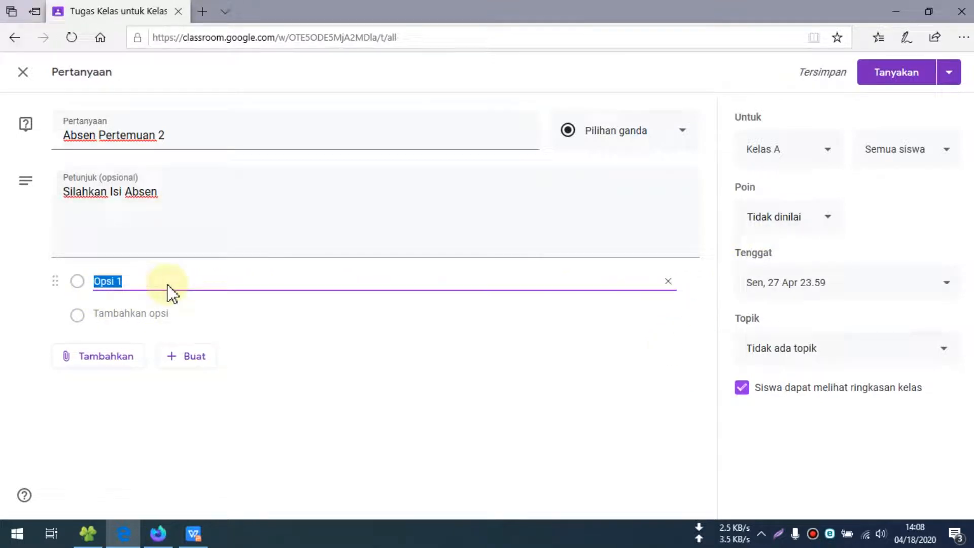
pyautogui.write('Hadir')
pyautogui.click(152, 314)
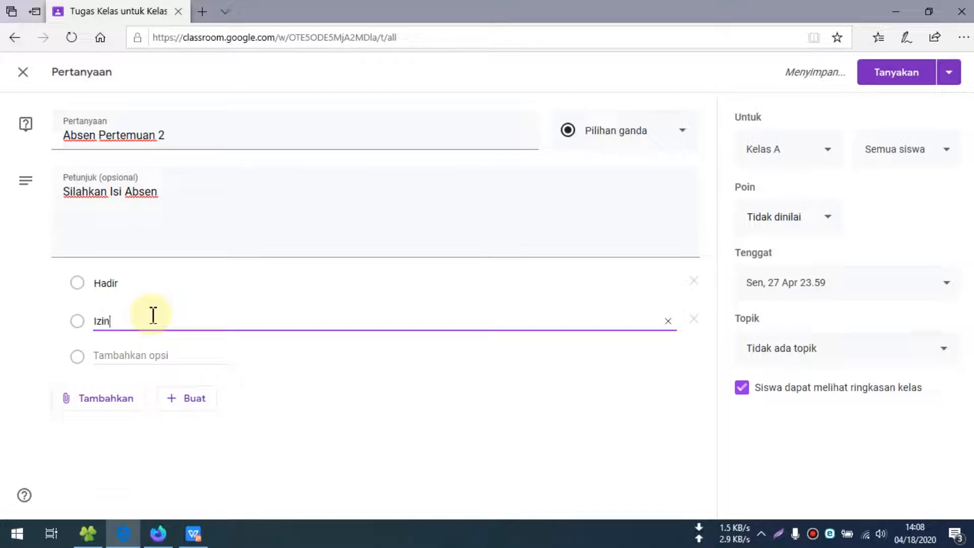
pyautogui.click(151, 356)
pyautogui.write('Sak')
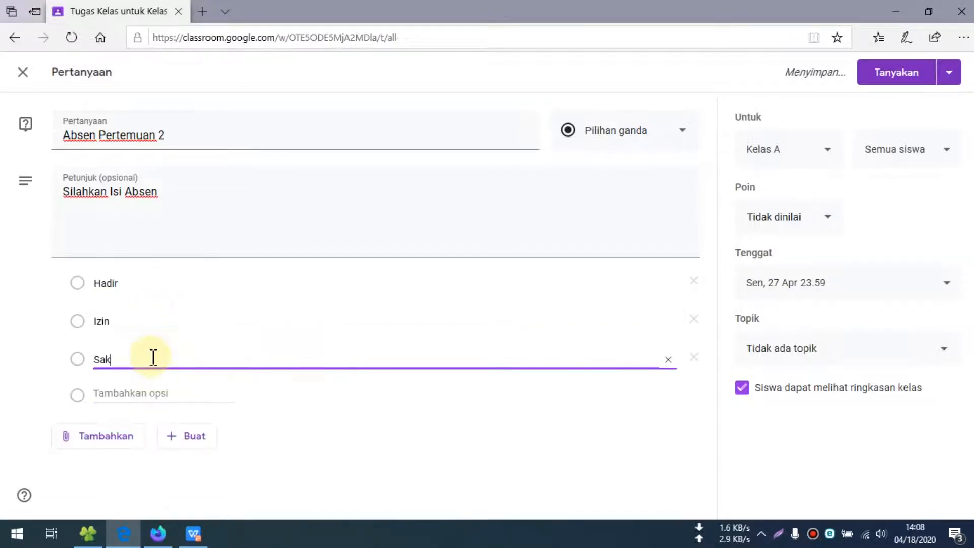
pyautogui.write('it')
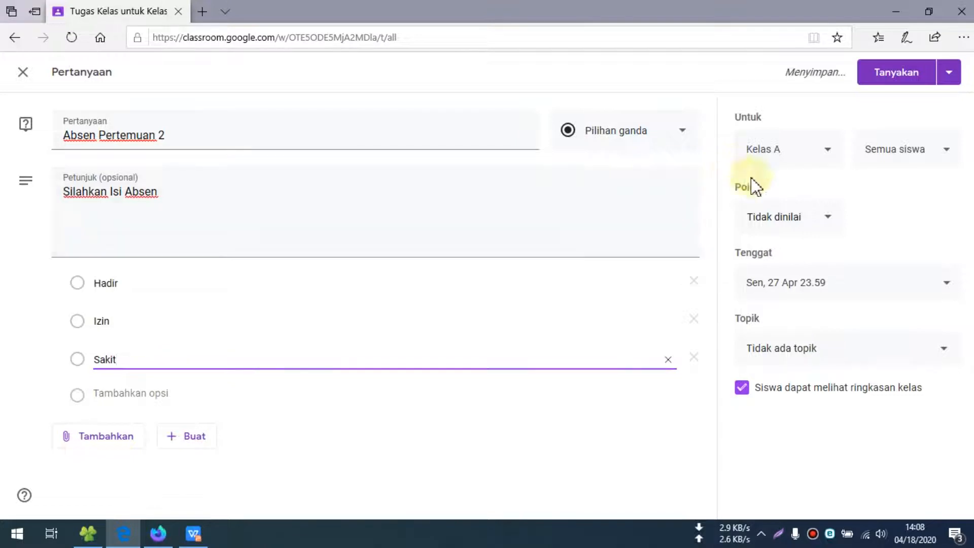
# Step: Post Absen Pertemuan 2 to Kelas A and view the class gradebook
pyautogui.click(887, 76)
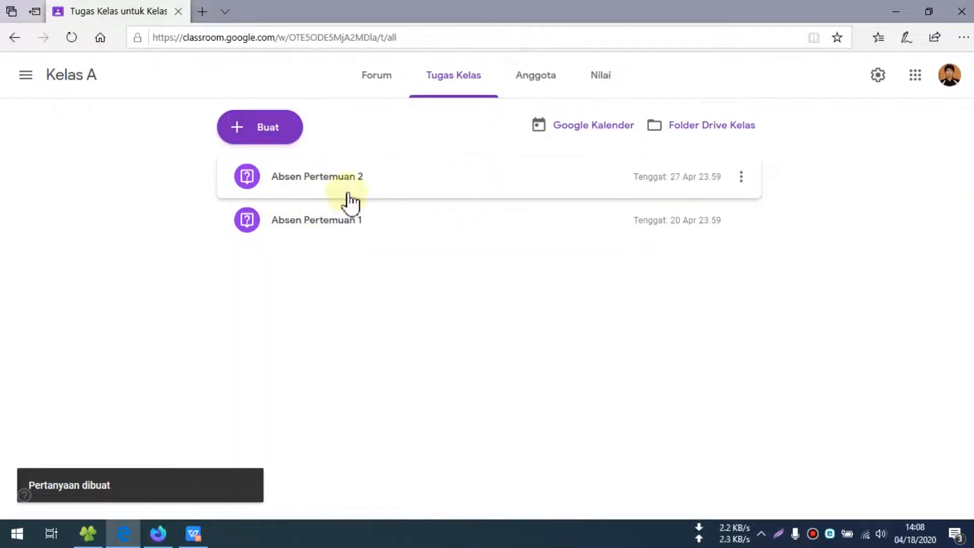
pyautogui.click(600, 88)
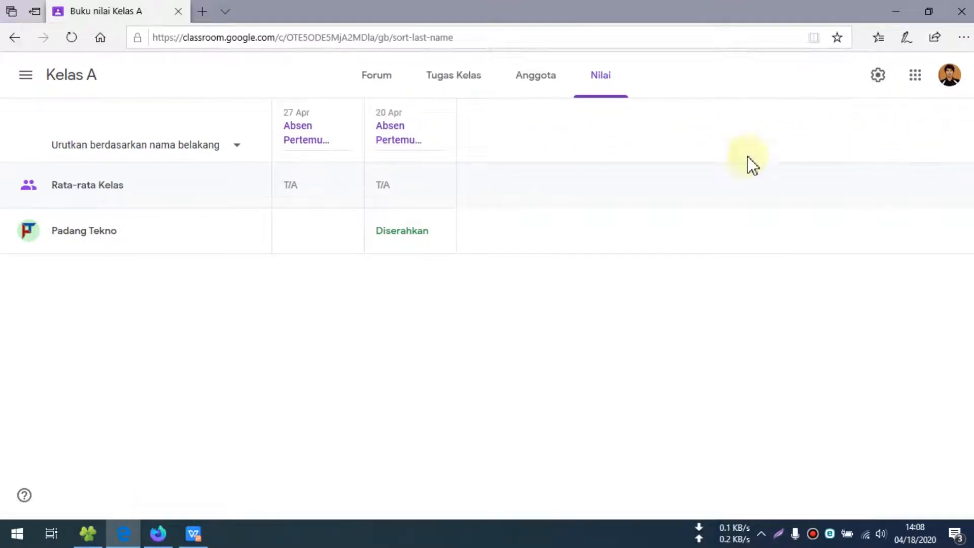
# Step: Switch to the student's Kelas A in Firefox, reload the classwork and submit Sakit as the answer to Absen Pertemuan 2
pyautogui.click(158, 533)
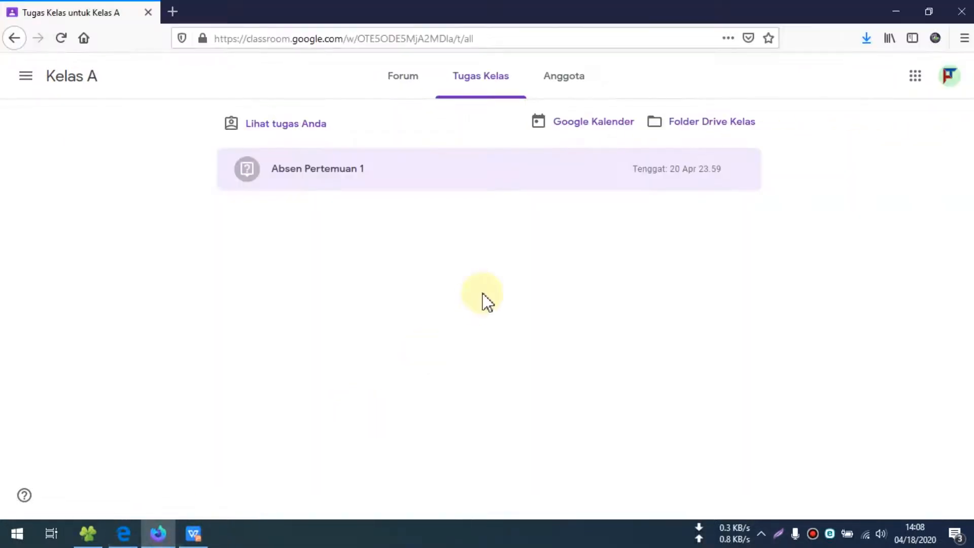
pyautogui.click(61, 38)
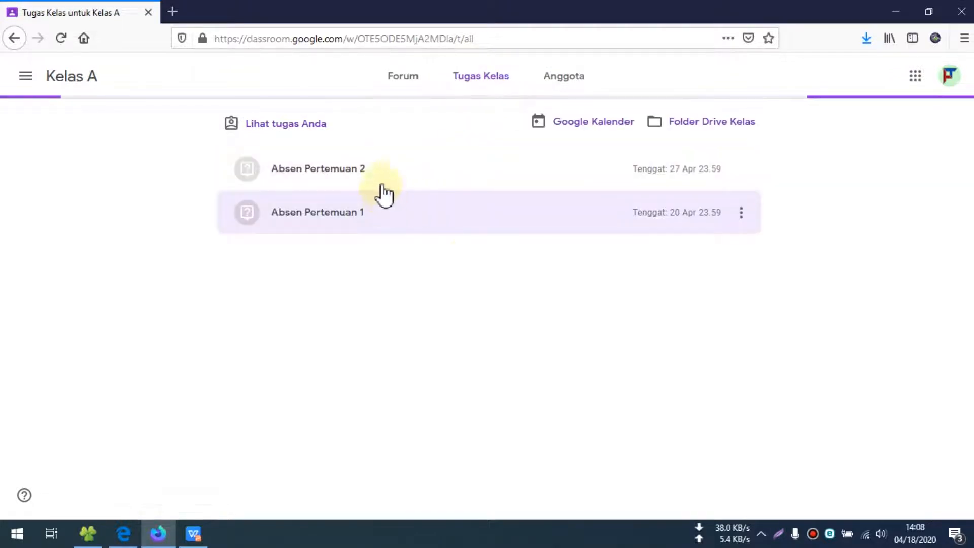
pyautogui.click(381, 180)
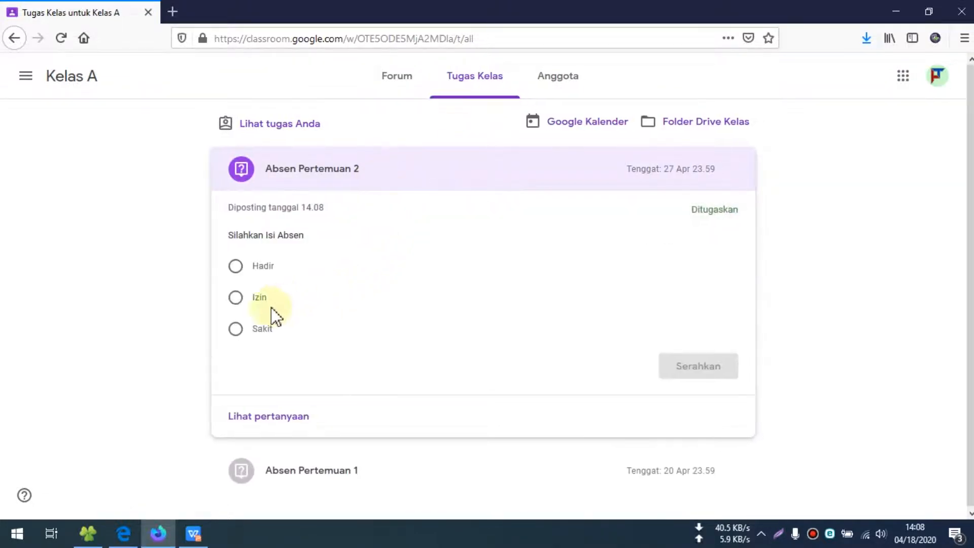
pyautogui.click(240, 332)
pyautogui.click(702, 368)
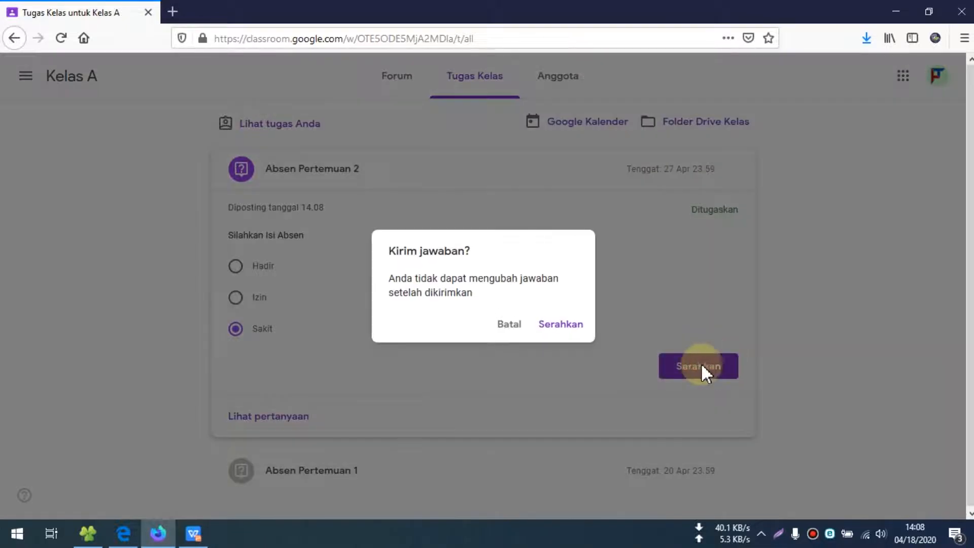
pyautogui.click(547, 324)
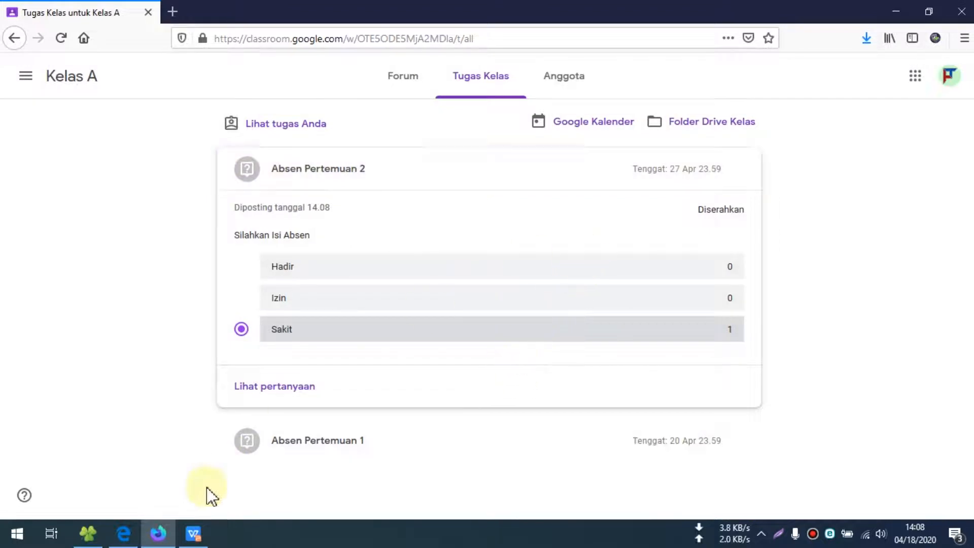
# Step: Switch to the teacher's Kelas A in Edge, reload the gradebook and examine the responses to Absen Pertemuan 2 in the classwork
pyautogui.click(126, 531)
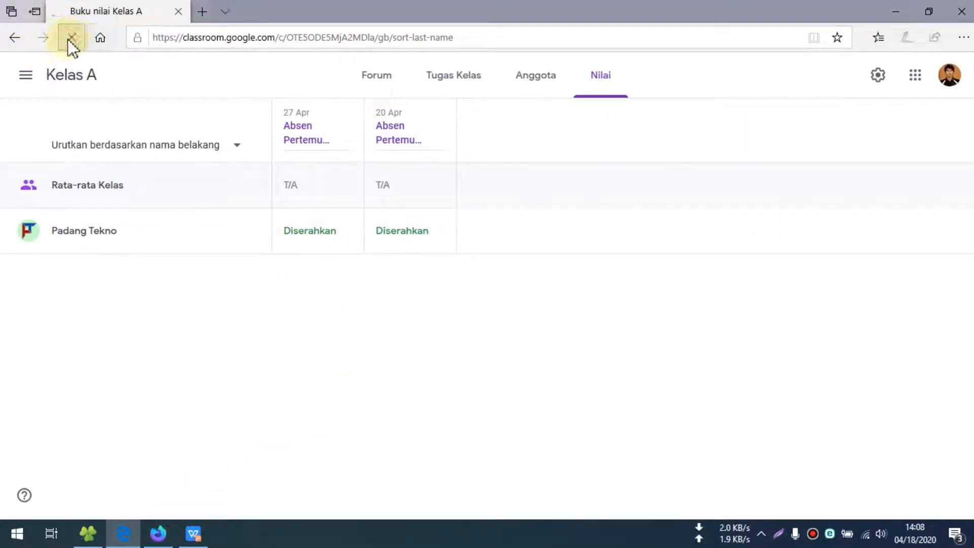
pyautogui.click(69, 40)
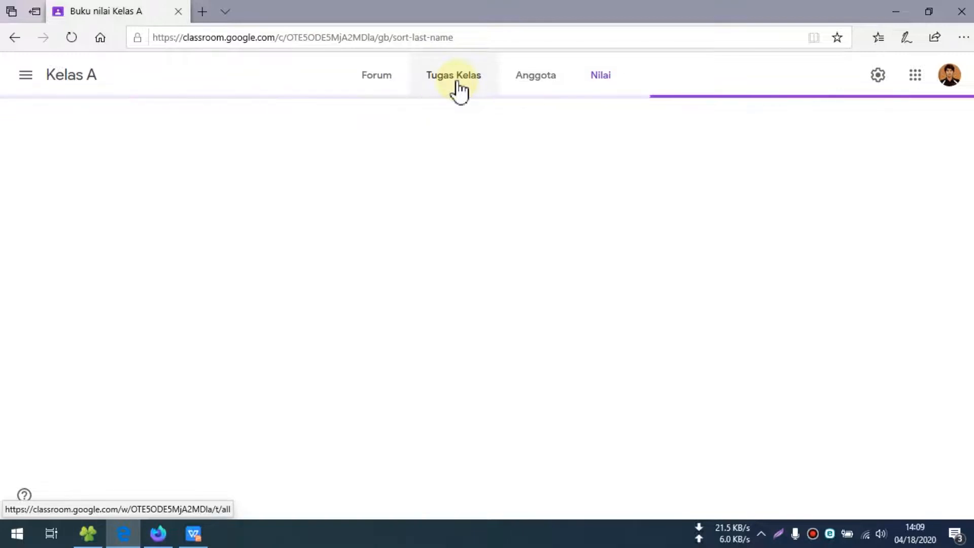
pyautogui.click(457, 84)
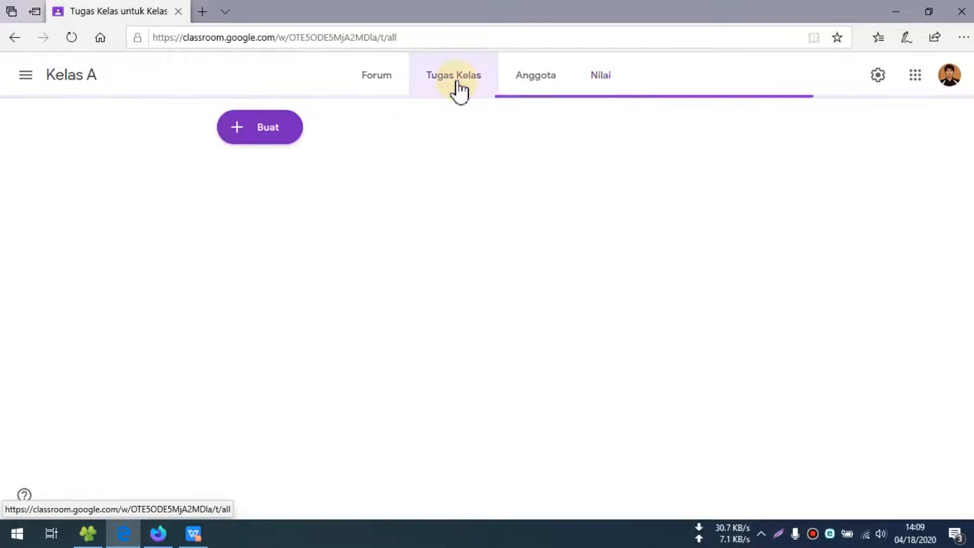
pyautogui.click(409, 190)
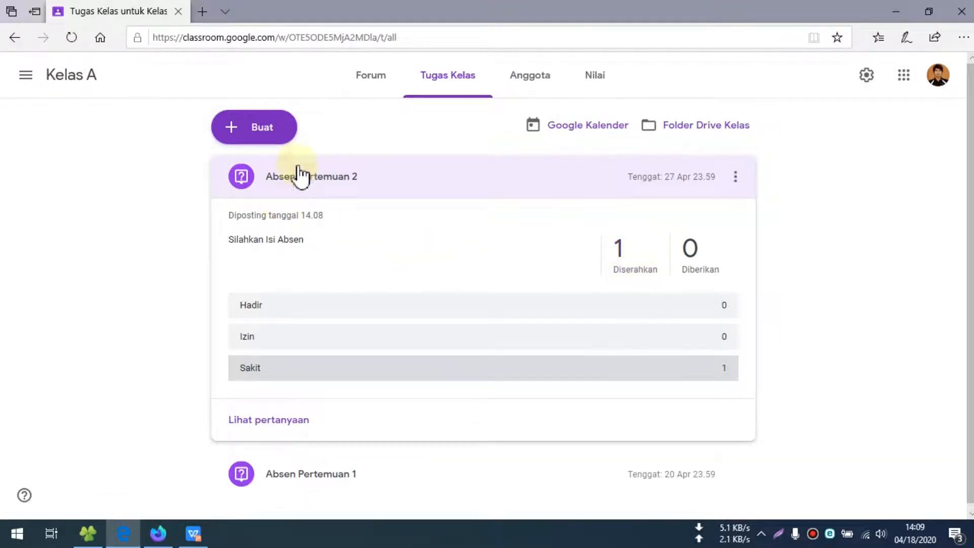
pyautogui.click(341, 191)
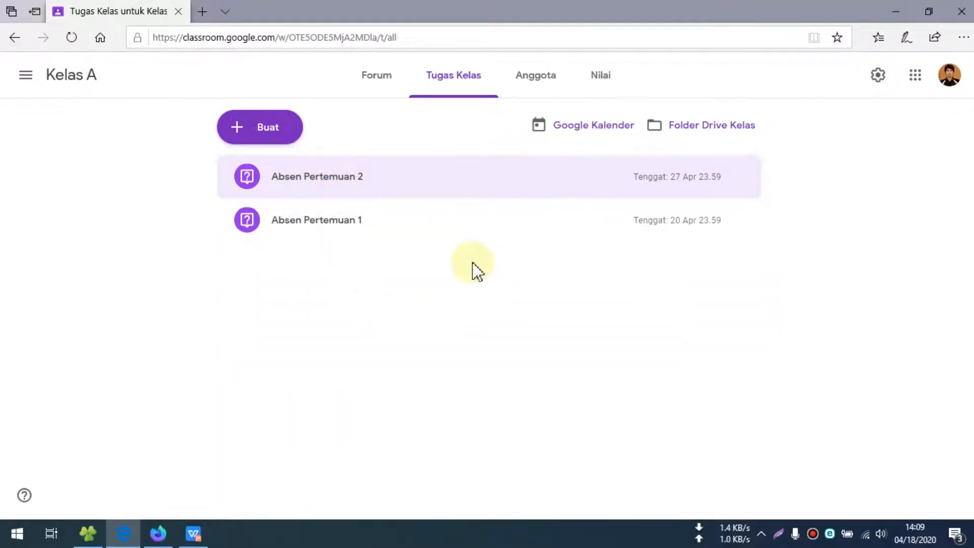
# Step: View the Forum page of Kelas A and dismiss the display customization tip
pyautogui.click(376, 77)
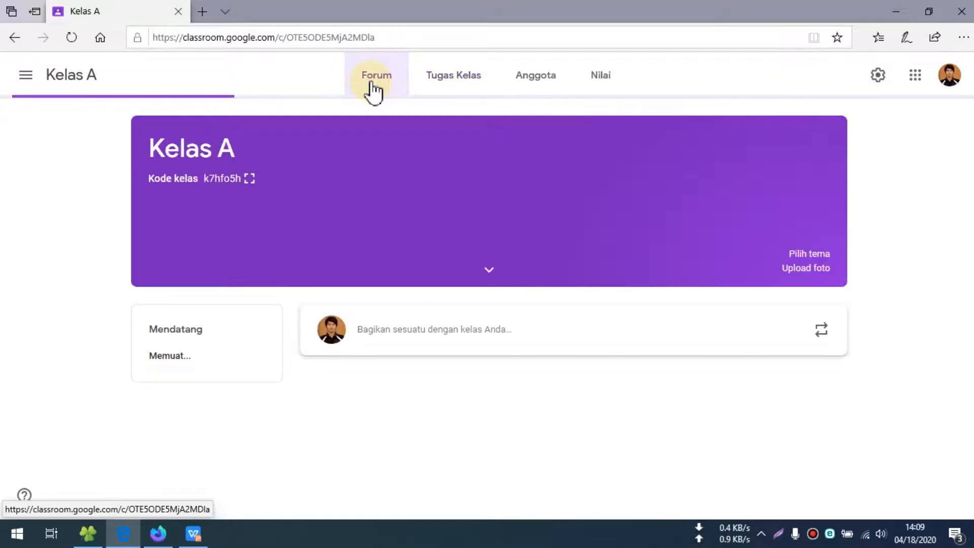
pyautogui.click(66, 89)
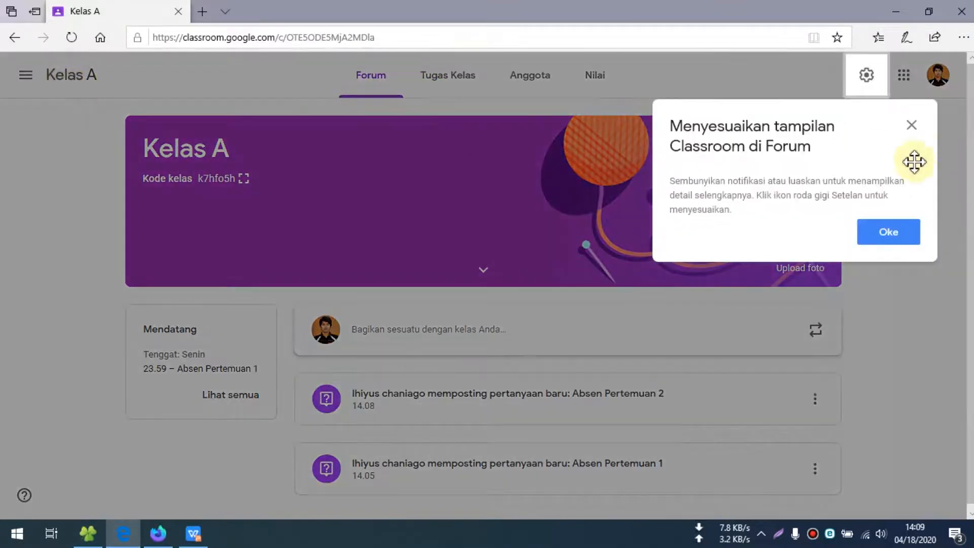
pyautogui.click(896, 234)
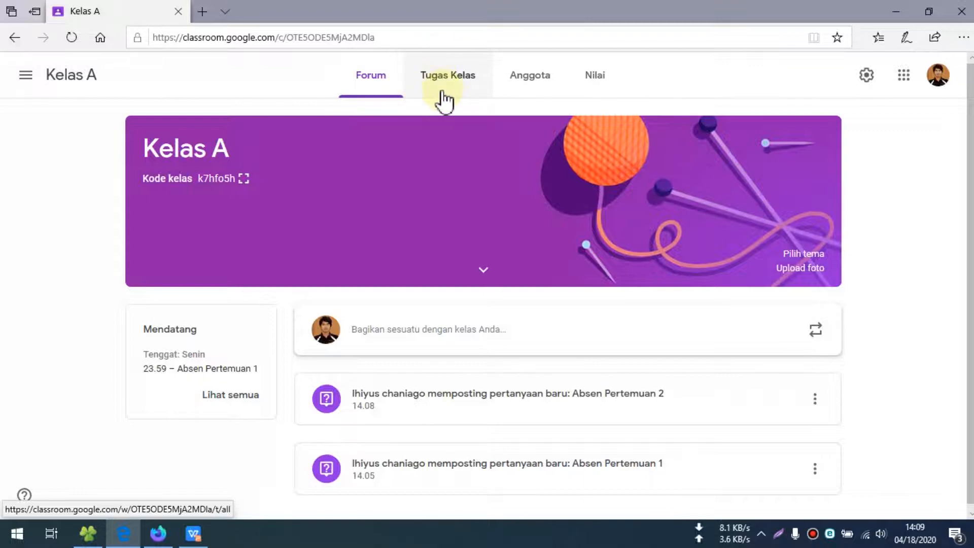
# Step: Start a new Materi post in the classwork of Kelas A with the title Materi Pertemuan 1
pyautogui.click(437, 96)
pyautogui.click(274, 130)
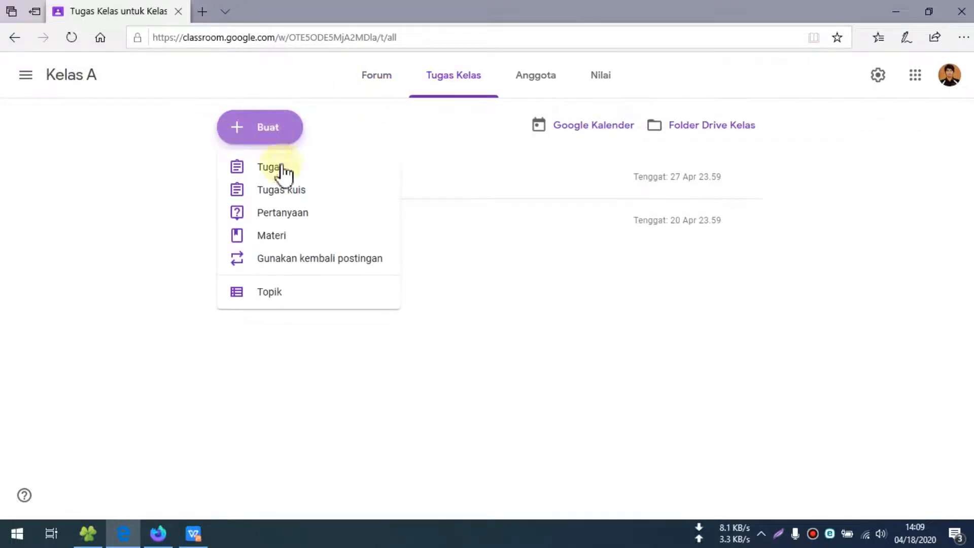
pyautogui.click(272, 237)
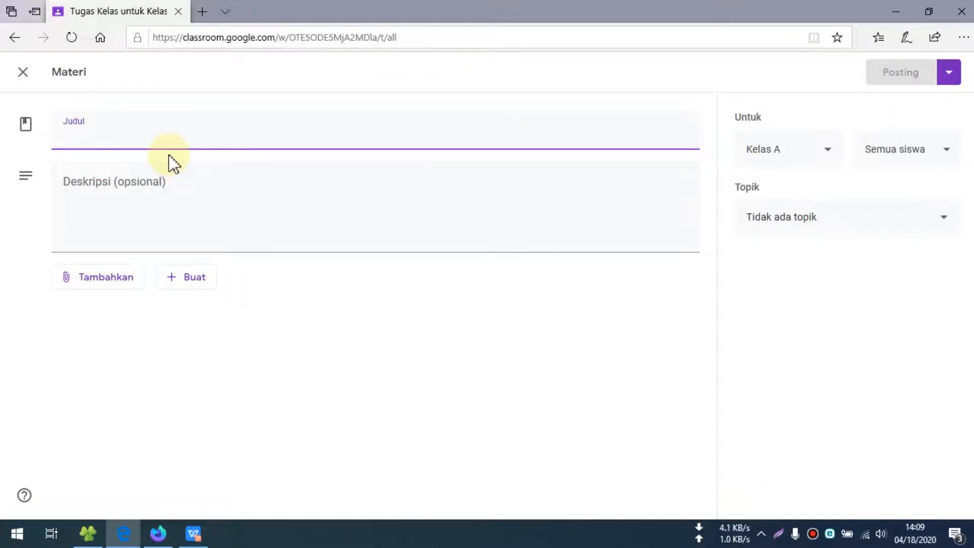
pyautogui.write('Materi Pertemuan 1')
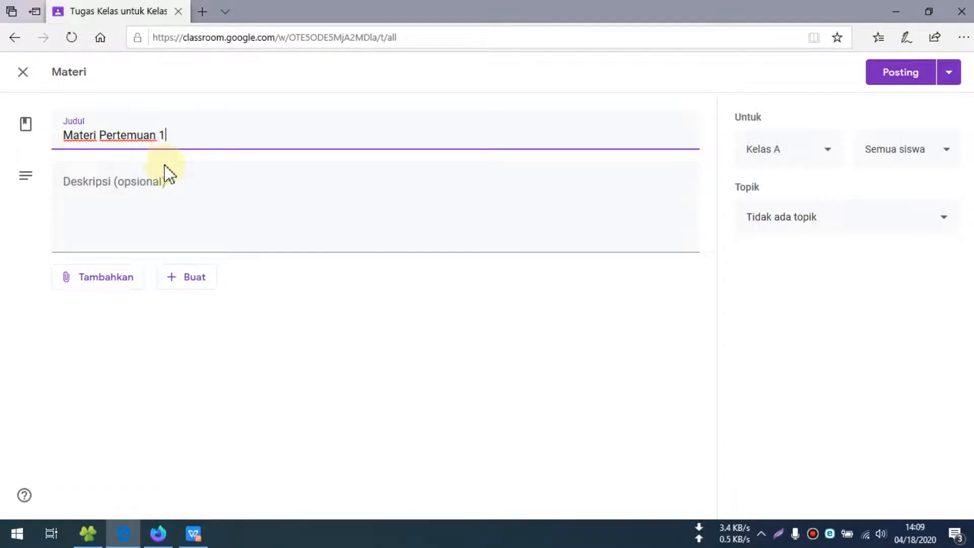
pyautogui.click(157, 184)
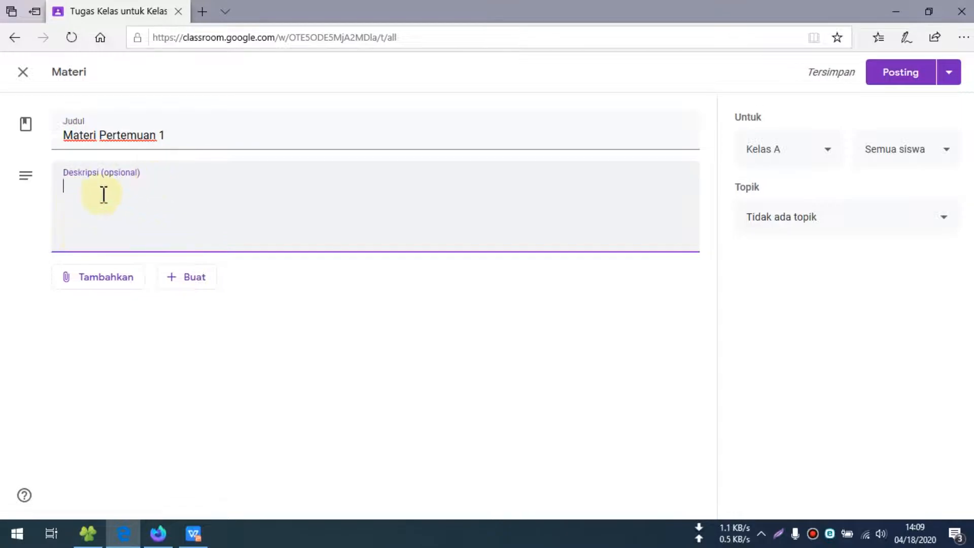
pyautogui.click(123, 292)
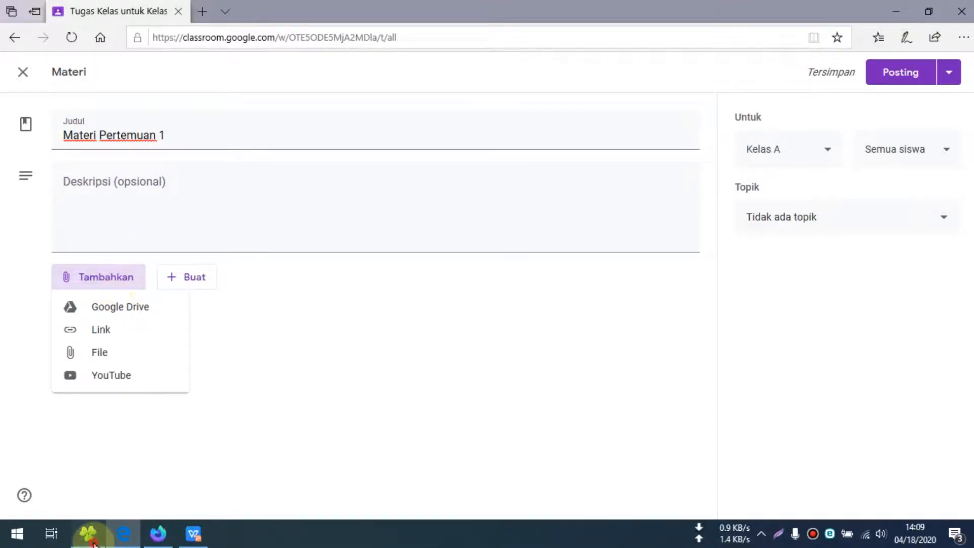
# Step: Switch to File Explorer and copy BAB 3.docx and BAB I REVISI.docx from the Videos folder
pyautogui.click(93, 541)
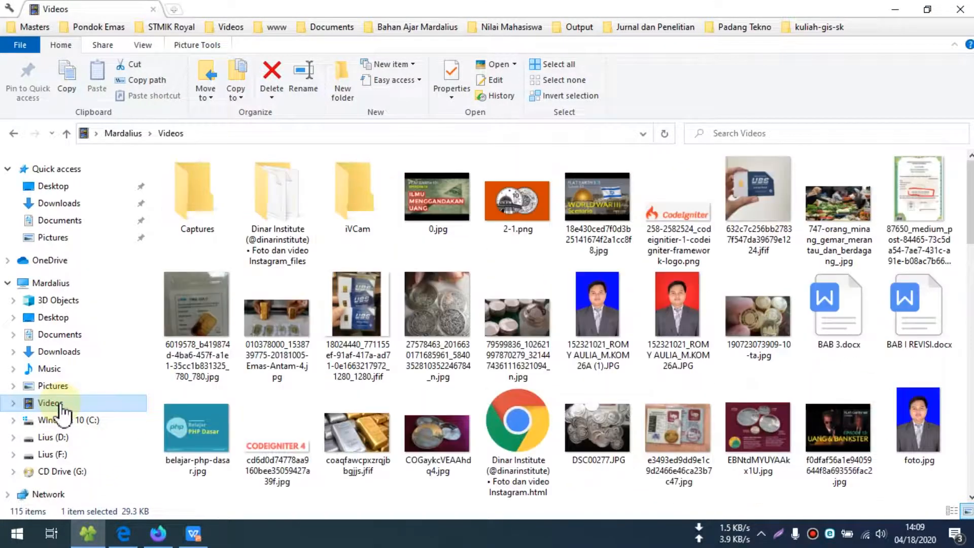
pyautogui.click(59, 405)
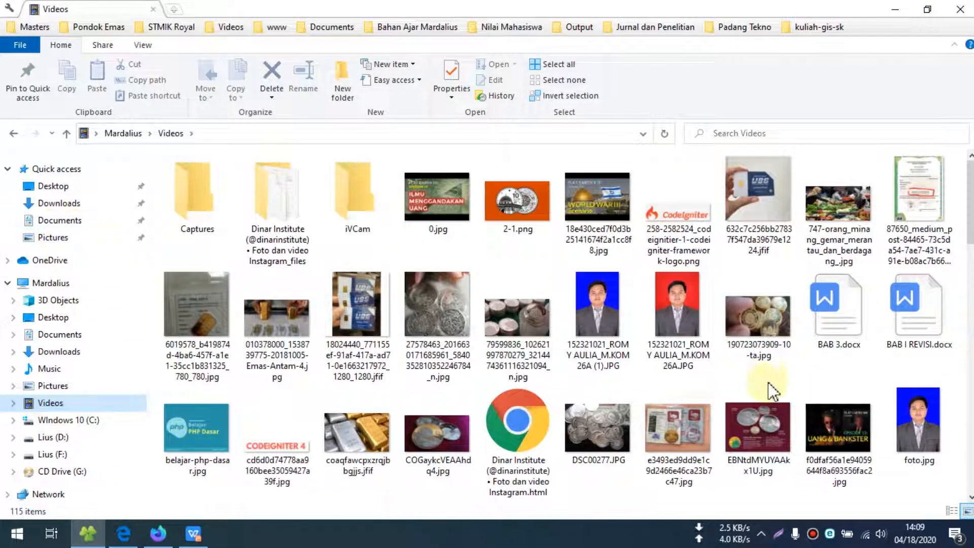
pyautogui.click(908, 324)
pyautogui.click(843, 337)
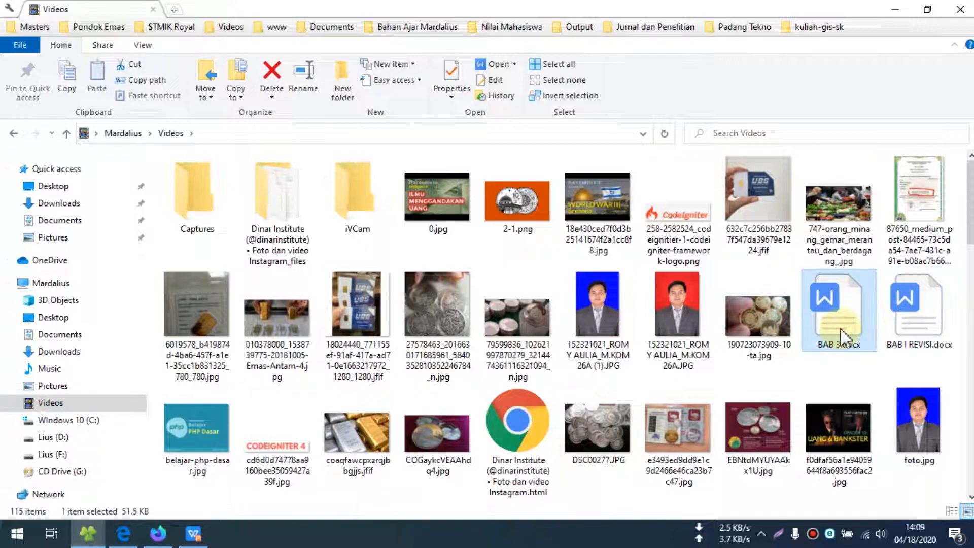
pyautogui.keyDown('ctrl'); pyautogui.click(916, 334); pyautogui.keyUp('ctrl')
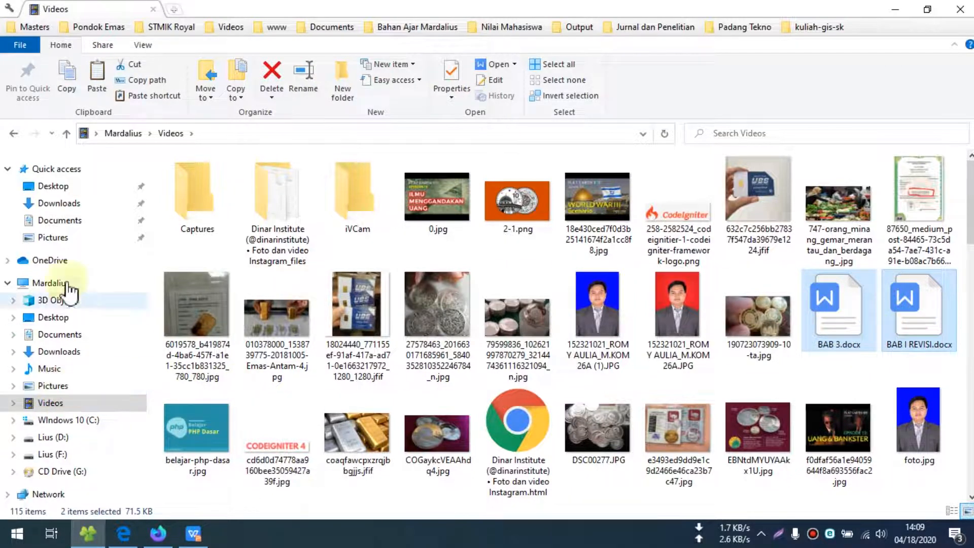
# Step: Create a folder named materi matematika in Downloads and paste the two copied documents into it
pyautogui.click(58, 203)
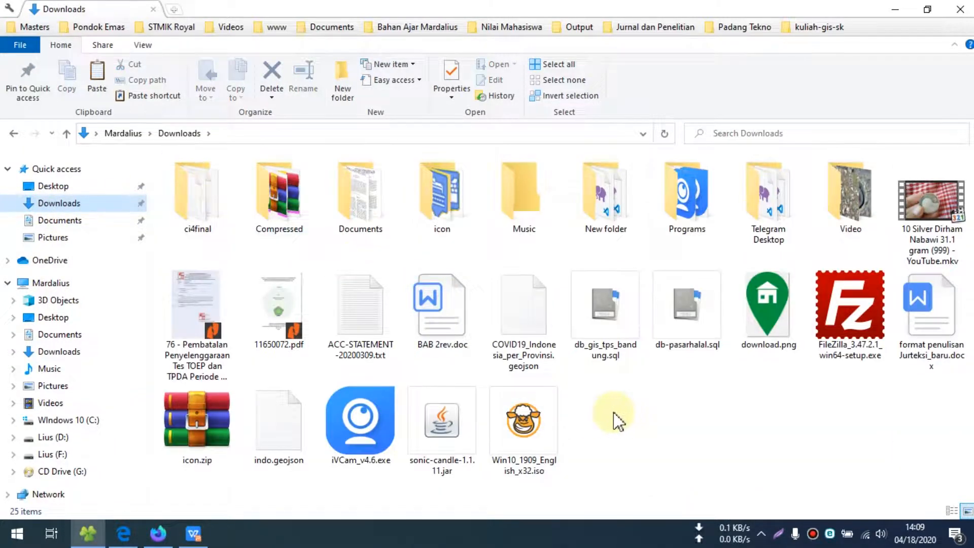
pyautogui.click(341, 91)
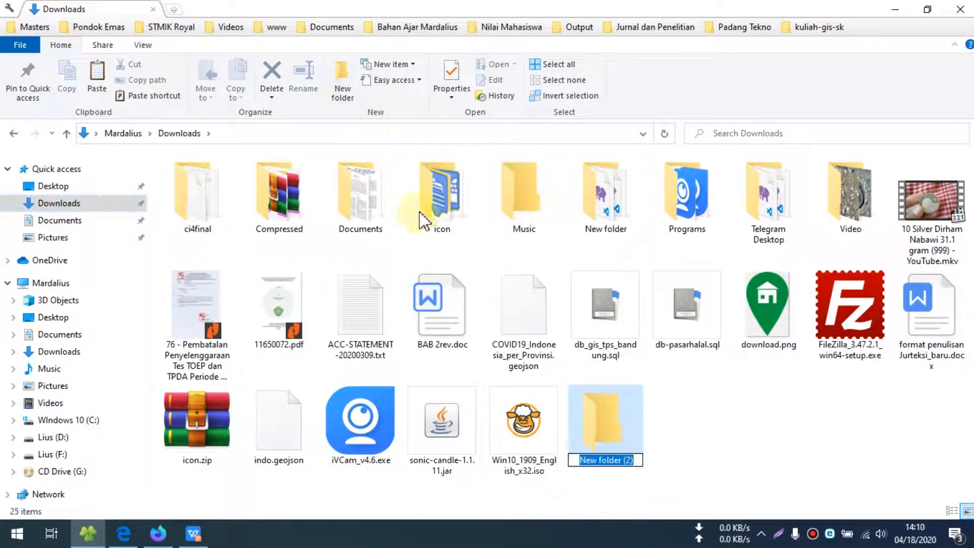
pyautogui.write('materi')
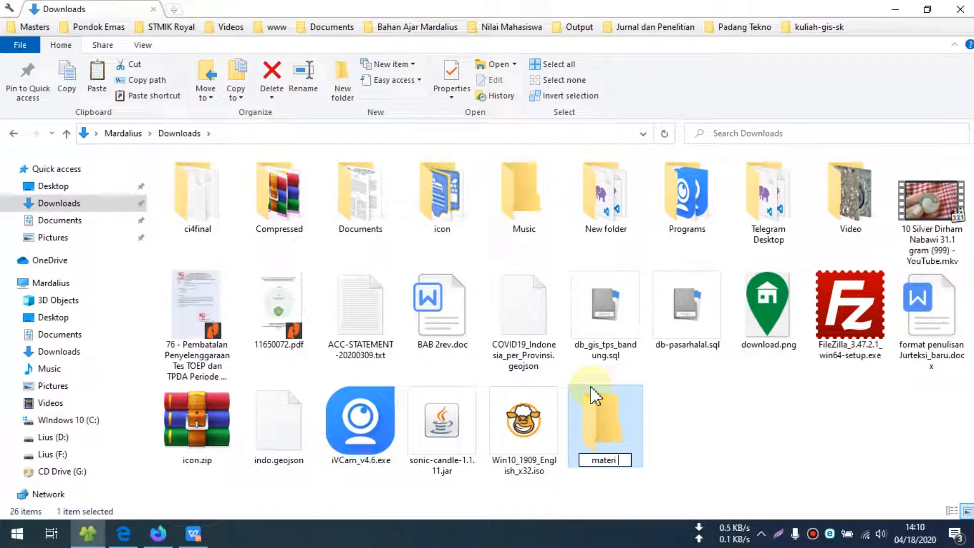
pyautogui.write(' matematika')
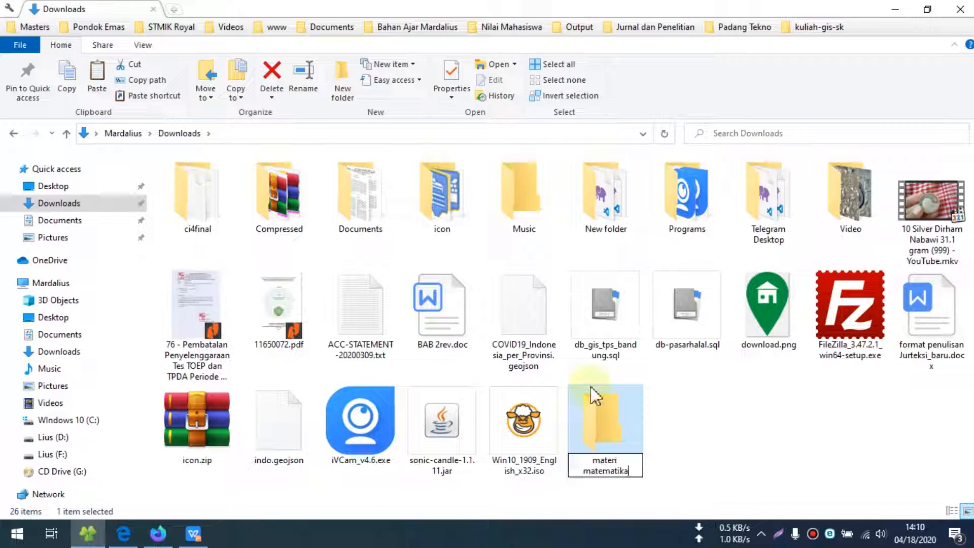
pyautogui.press('Return')
pyautogui.doubleClick(591, 387)
pyautogui.hotkey('ctrl', 'v')
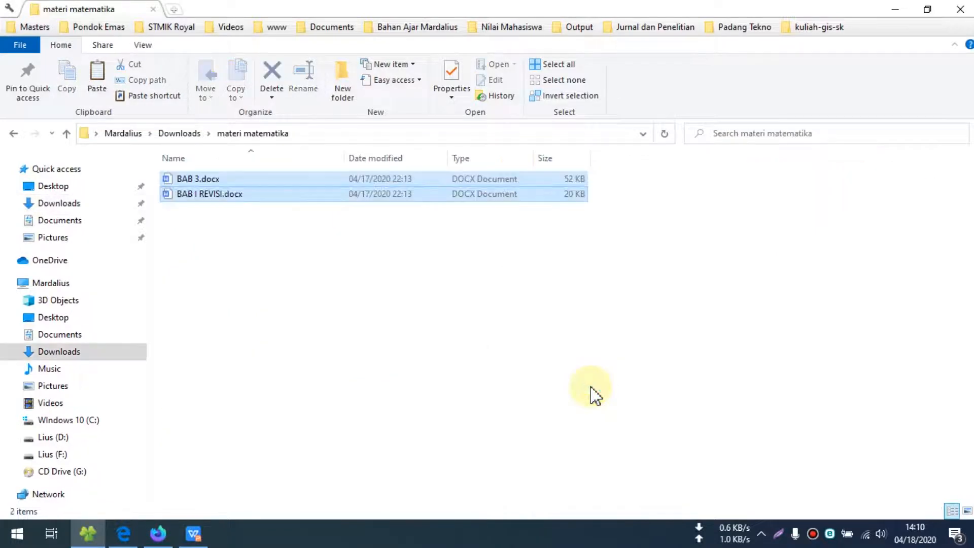
# Step: Rename BAB 3.docx as materi pertemuan 1.docx and BAB I REVISI.docx as materi pertemuan 2.docx
pyautogui.click(335, 315)
pyautogui.click(212, 180)
pyautogui.press('F2')
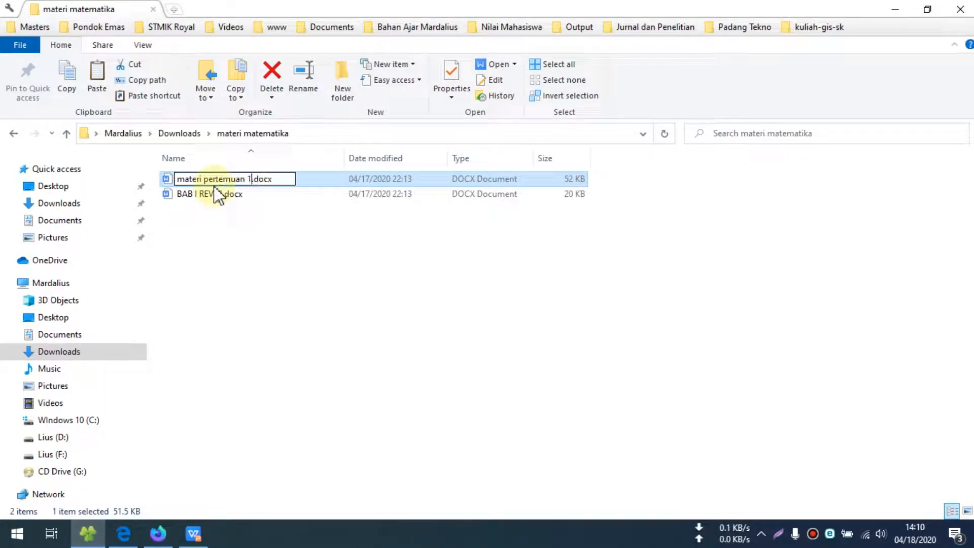
pyautogui.press('Return')
pyautogui.press('Up')
pyautogui.press('F2')
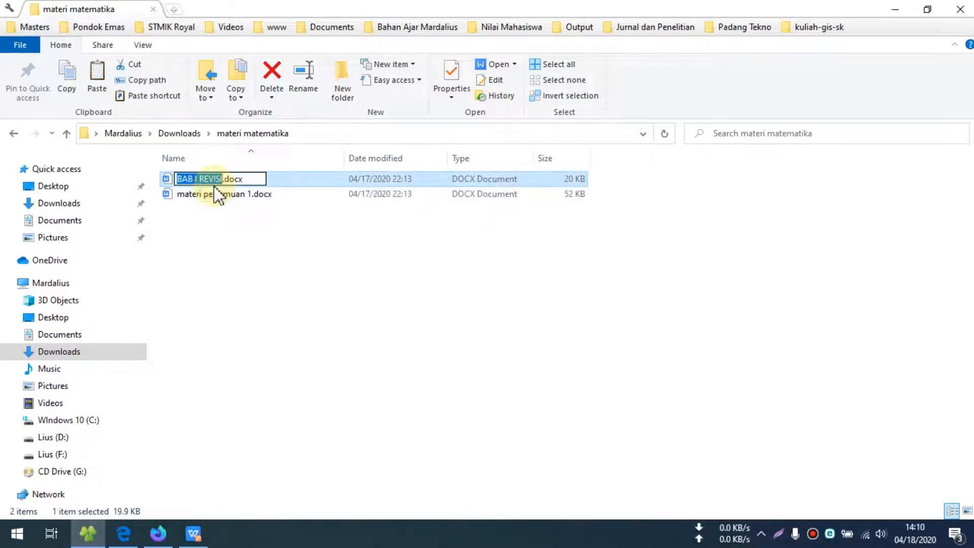
pyautogui.write('materi pertemuan 2')
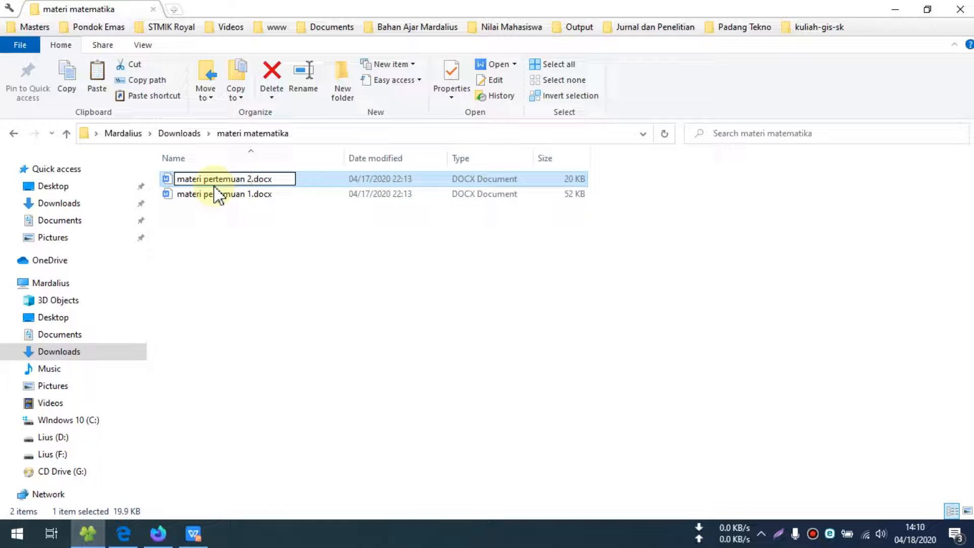
pyautogui.press('Return')
pyautogui.click(243, 261)
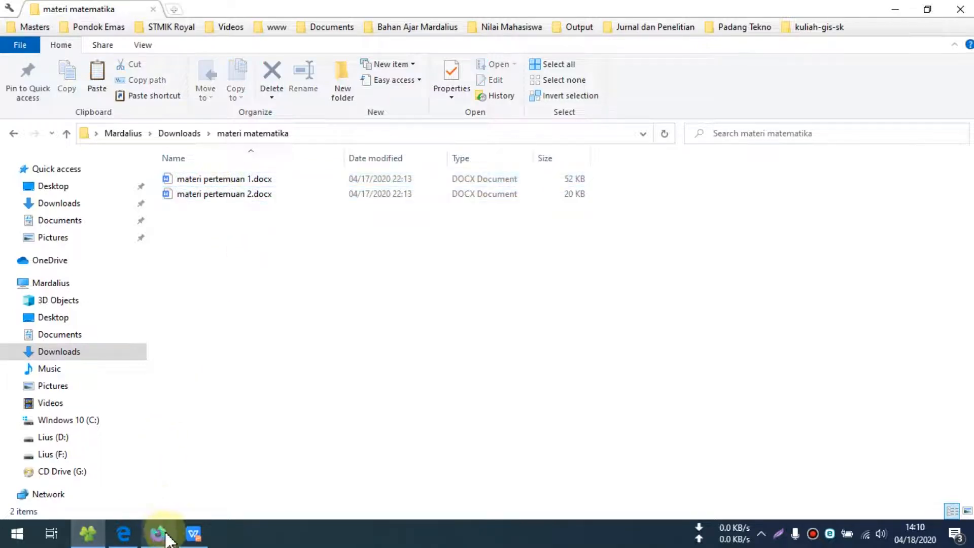
# Step: Return to the material post in Edge and enter the description Silahkan Pelajari Materi Dibawah Ini
pyautogui.click(123, 532)
pyautogui.click(123, 194)
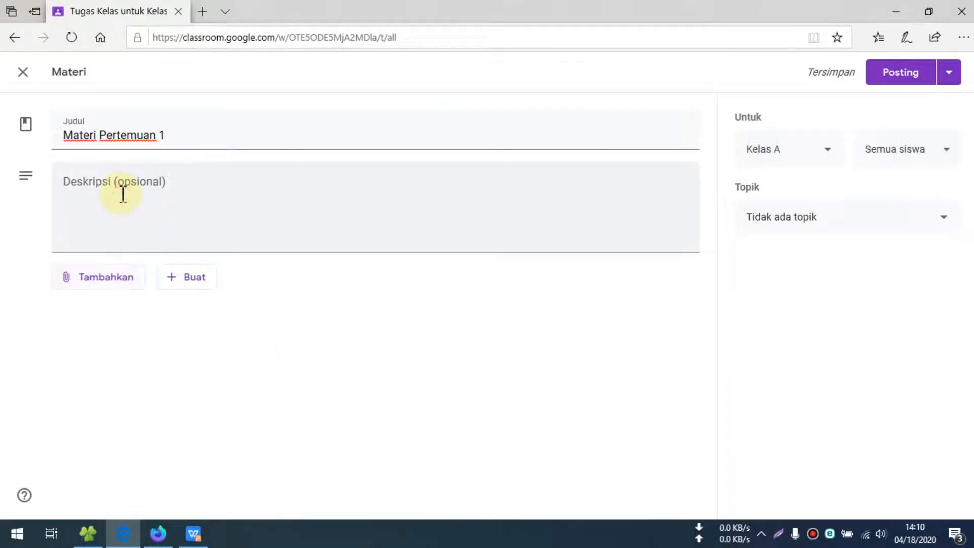
pyautogui.click(122, 194)
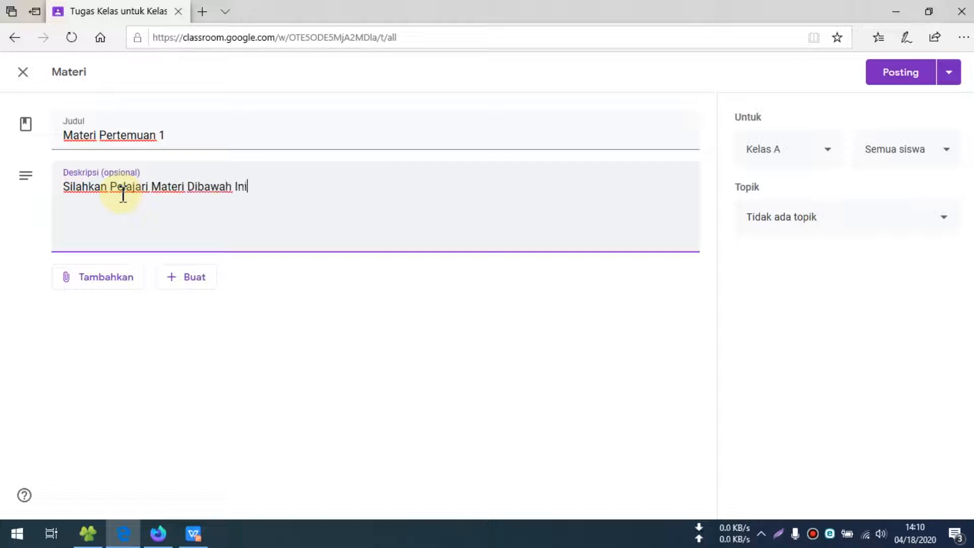
pyautogui.click(113, 282)
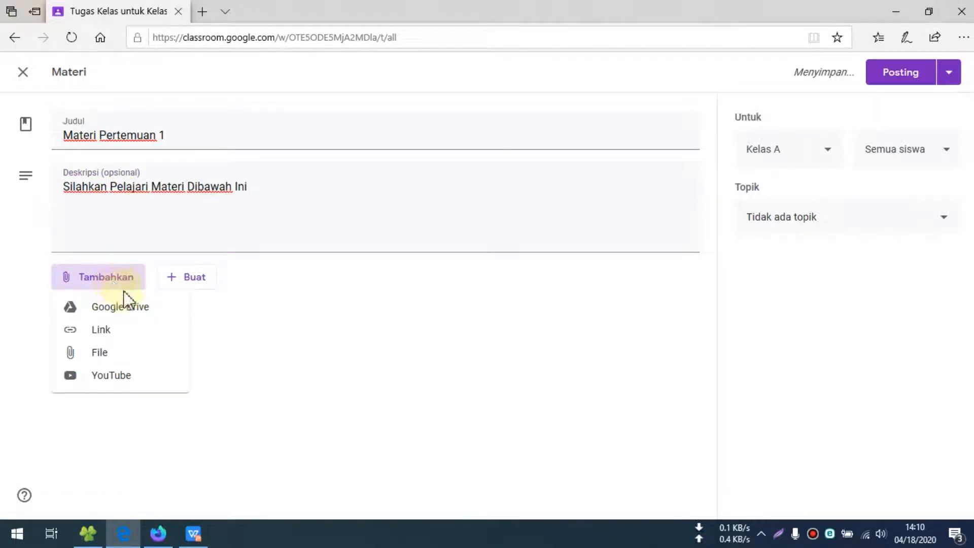
pyautogui.click(100, 338)
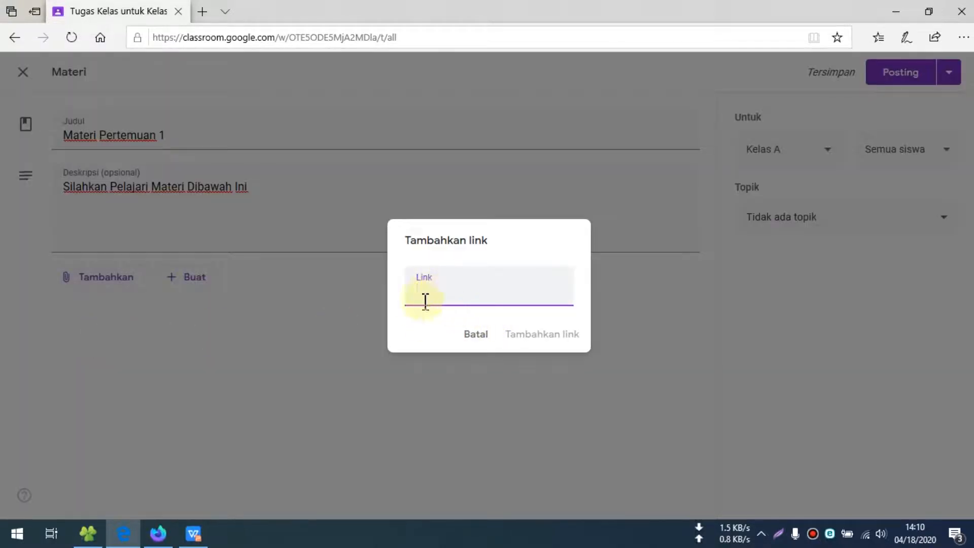
pyautogui.click(473, 337)
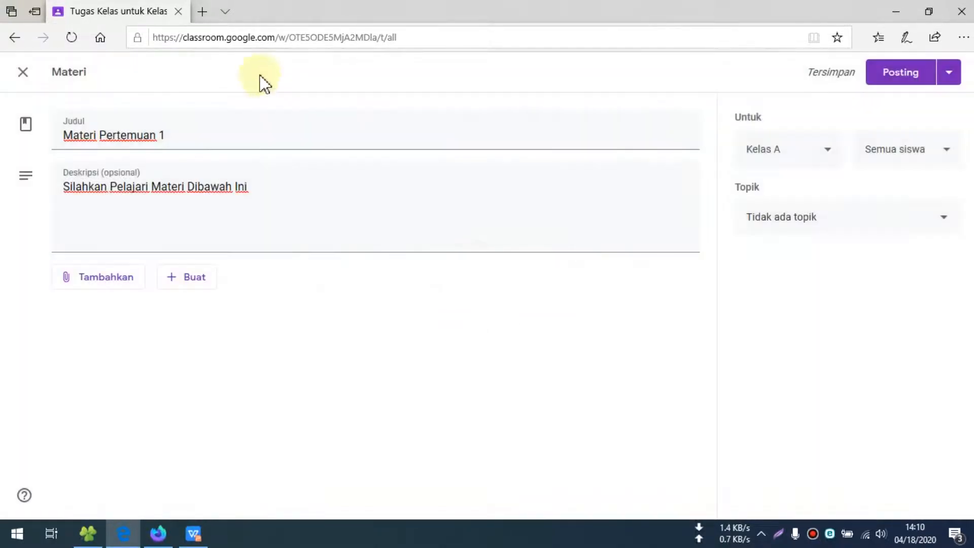
# Step: Switch to Firefox and open YouTube in a new tab alongside the Kelas A page
pyautogui.click(158, 532)
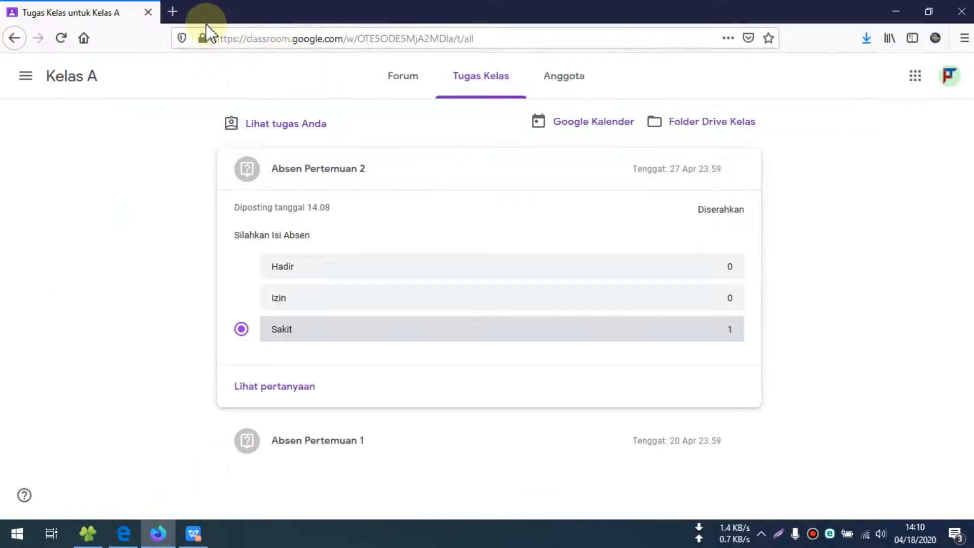
pyautogui.click(170, 12)
pyautogui.click(272, 203)
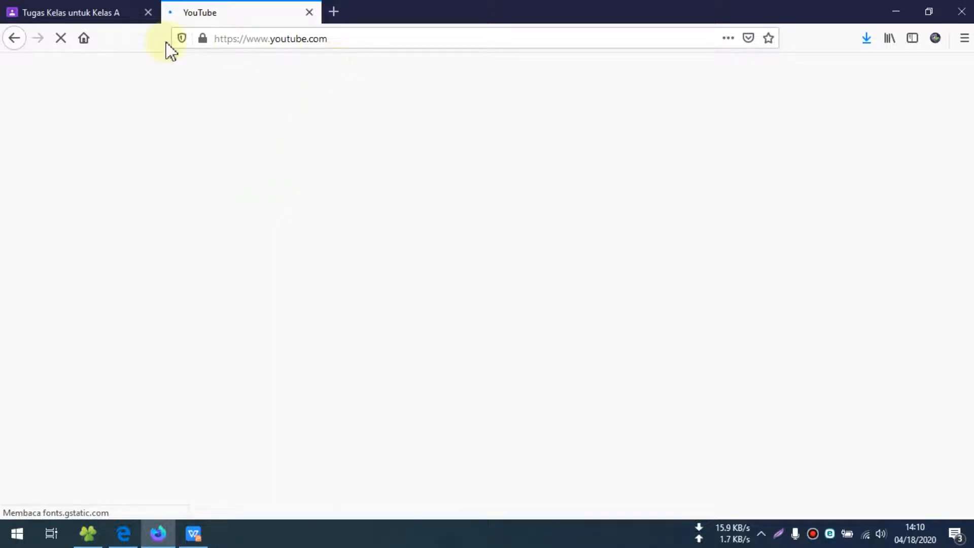
pyautogui.click(86, 15)
pyautogui.click(219, 15)
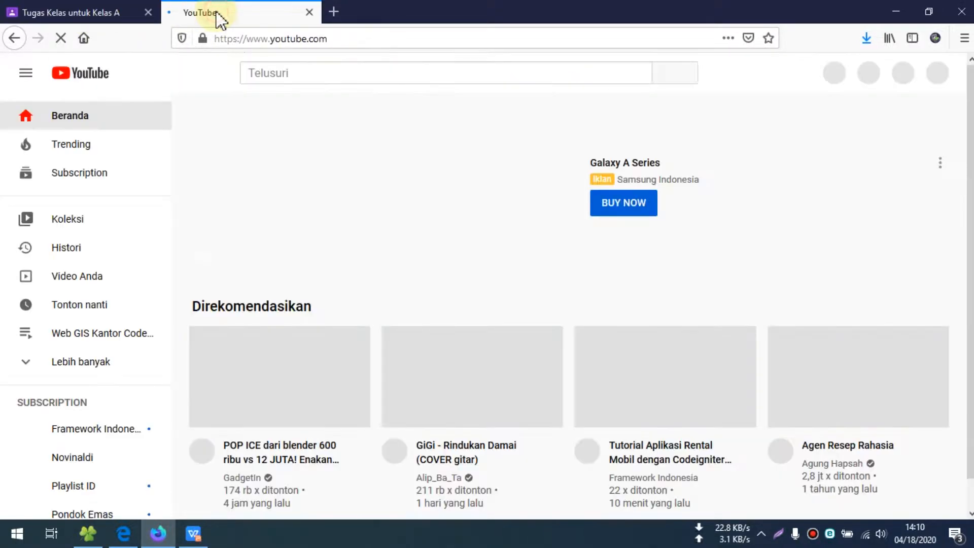
# Step: Search YouTube for belajar matematika
pyautogui.click(349, 75)
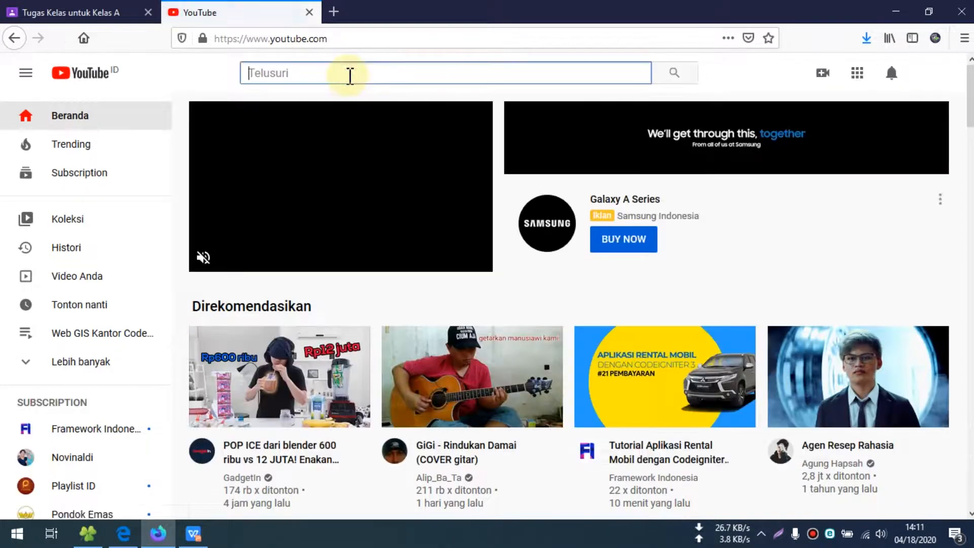
pyautogui.write('belajar bahasa aljaz')
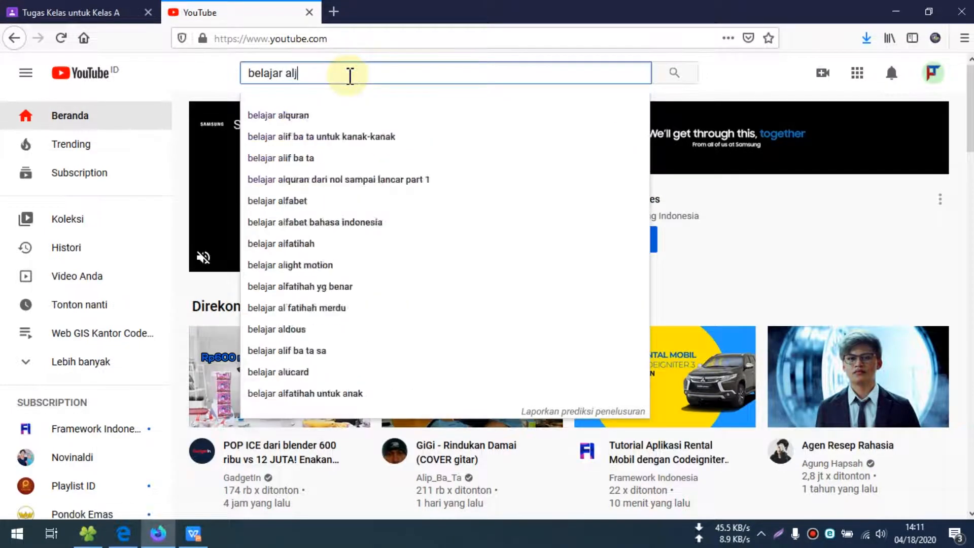
pyautogui.write('a')
pyautogui.write('i')
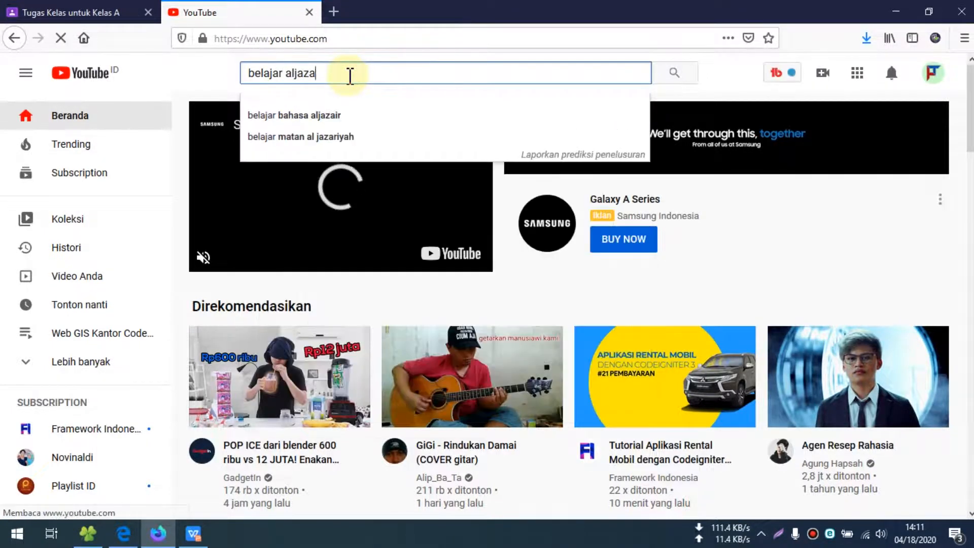
pyautogui.press('Down')
pyautogui.press('BackSpace')
pyautogui.press('BackSpace')
pyautogui.press('BackSpace')
pyautogui.press('BackSpace')
pyautogui.press('BackSpace')
pyautogui.press('BackSpace')
pyautogui.press('BackSpace')
pyautogui.press('BackSpace')
pyautogui.press('BackSpace')
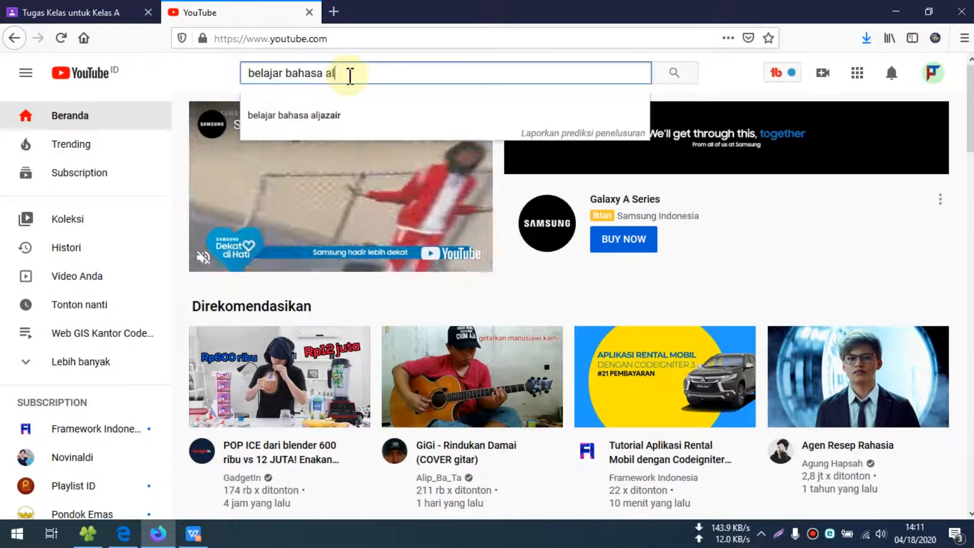
pyautogui.press('BackSpace')
pyautogui.press('BackSpace')
pyautogui.press('BackSpace')
pyautogui.press('BackSpace')
pyautogui.press('BackSpace')
pyautogui.press('BackSpace')
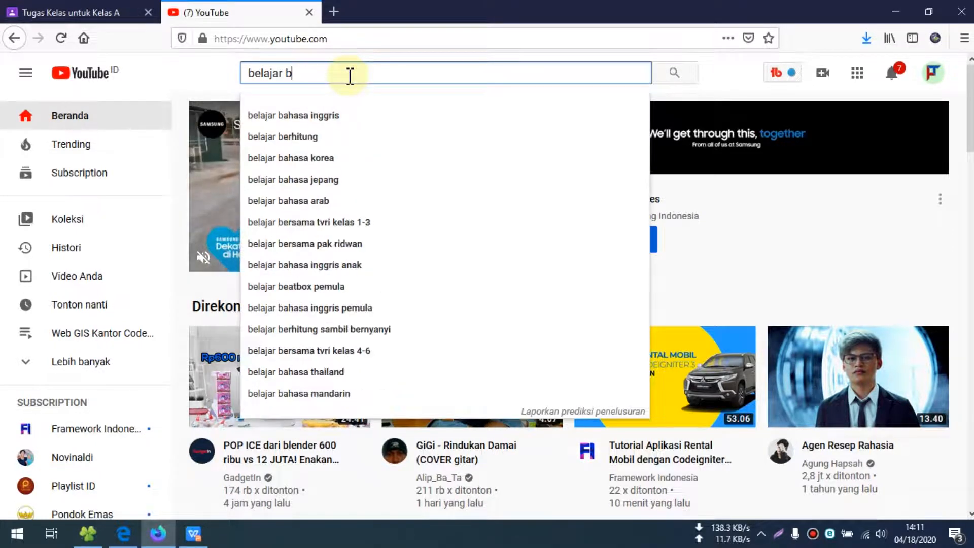
pyautogui.write('matematika')
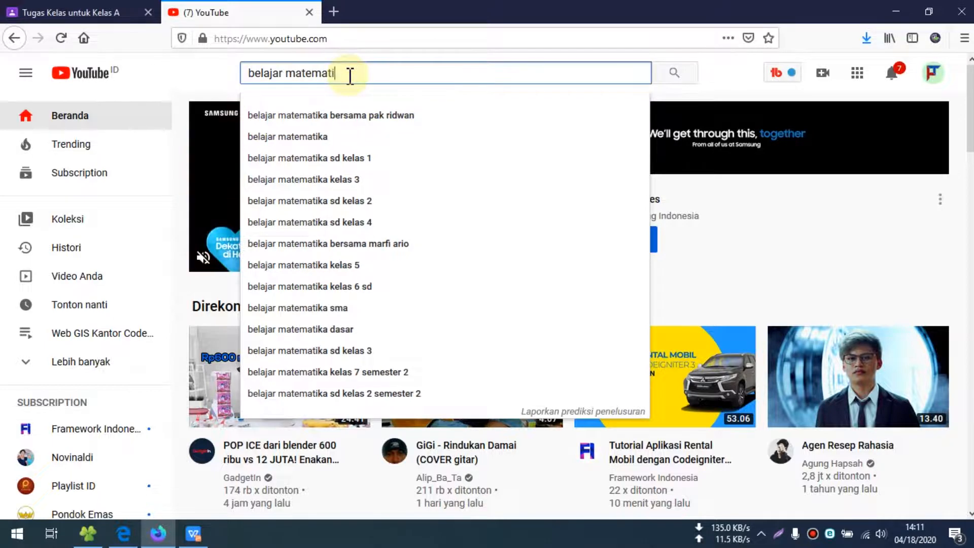
pyautogui.press('Return')
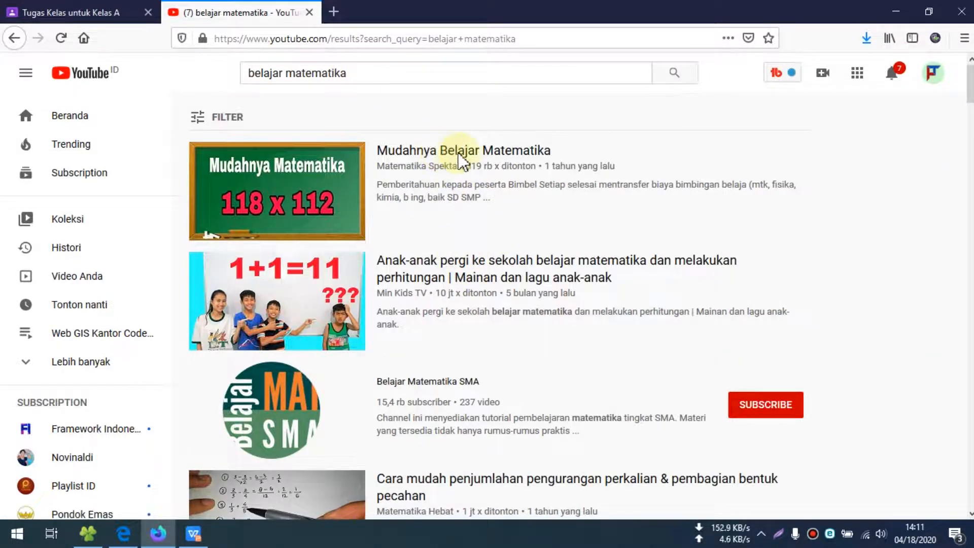
# Step: Open the video Mudahnya Belajar Matematika and copy its share link
pyautogui.click(443, 151)
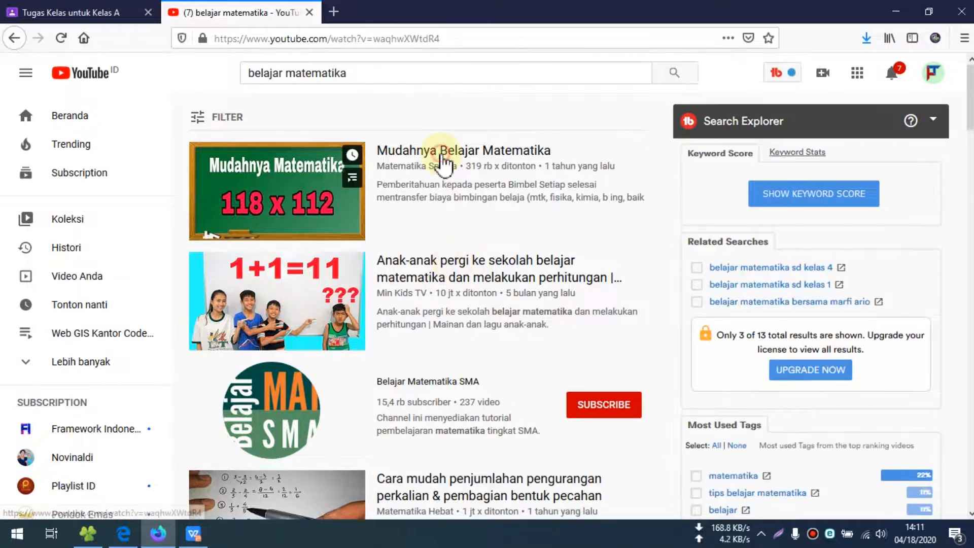
pyautogui.scroll(-3, 441, 193)
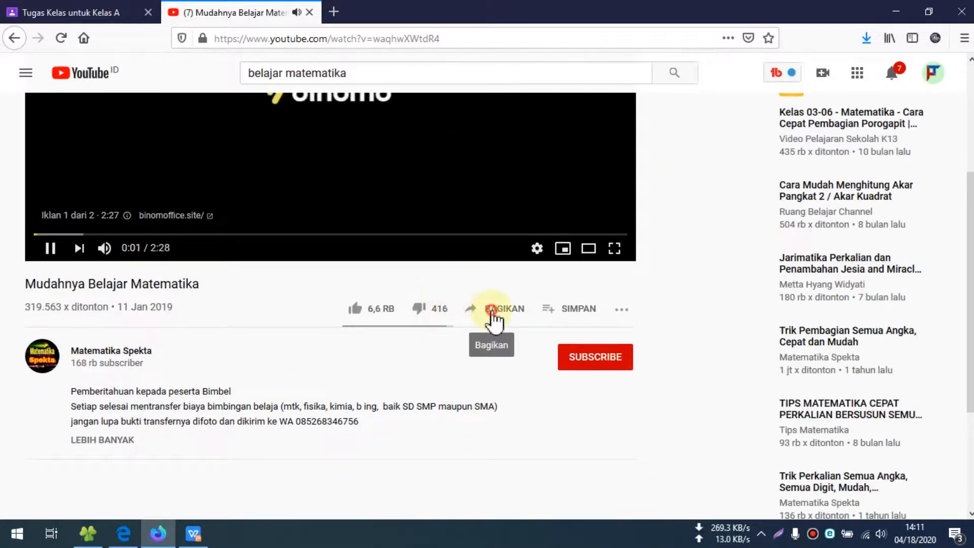
pyautogui.click(492, 329)
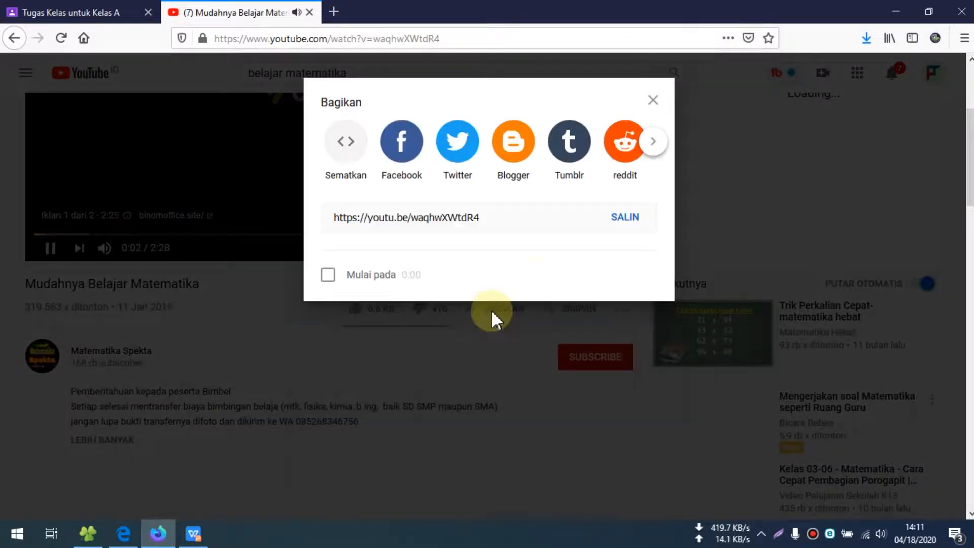
pyautogui.click(625, 225)
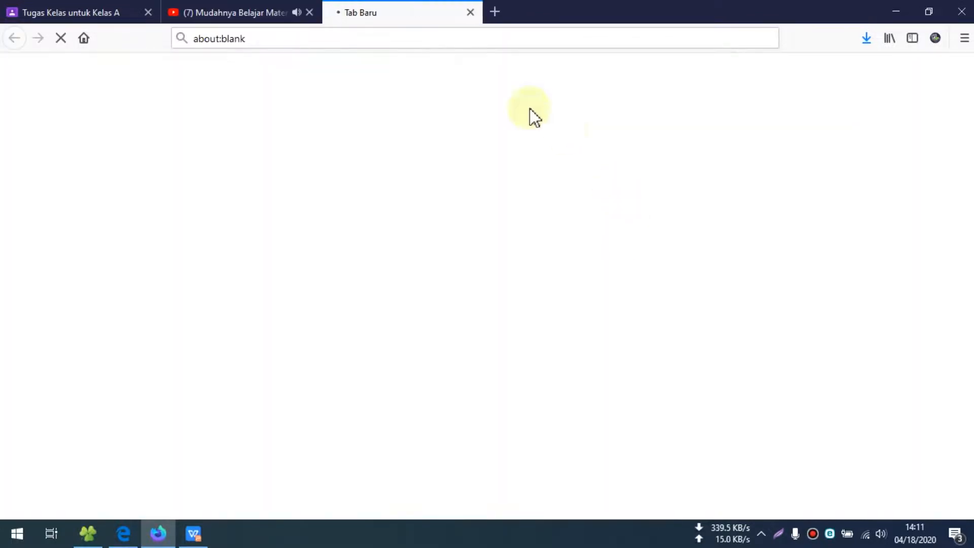
pyautogui.click(470, 12)
pyautogui.click(627, 315)
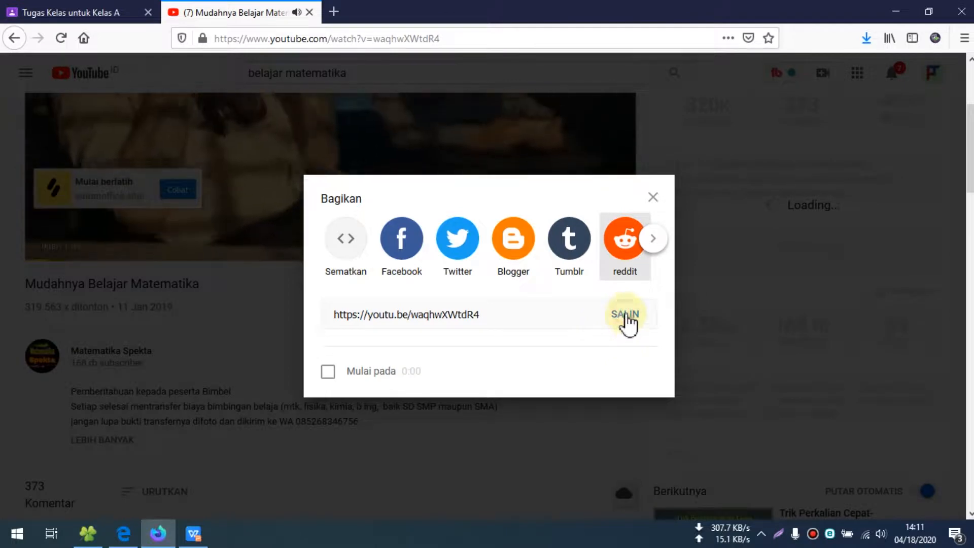
pyautogui.click(653, 197)
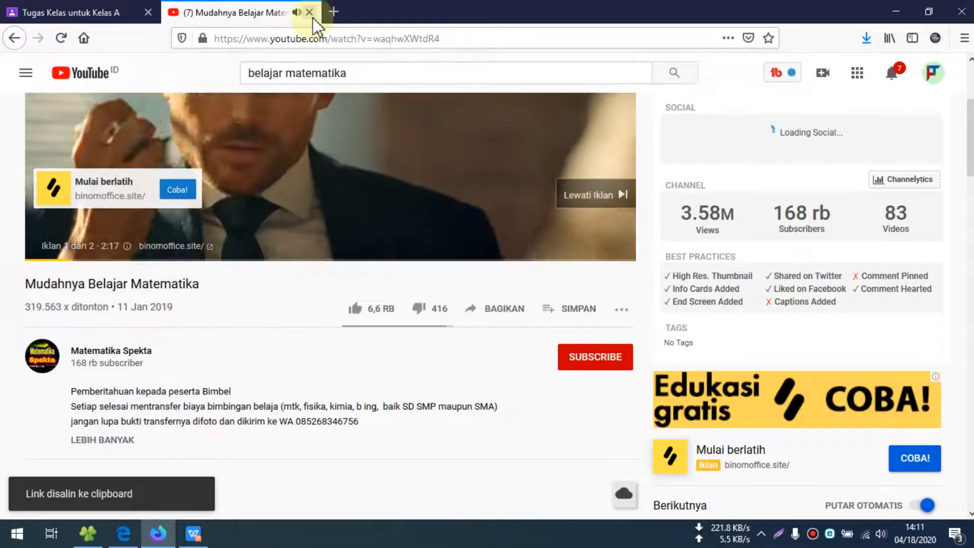
# Step: Skip the ad and pause the video, and collapse Absen Pertemuan 2 on the Kelas A classwork page
pyautogui.click(576, 196)
pyautogui.click(50, 248)
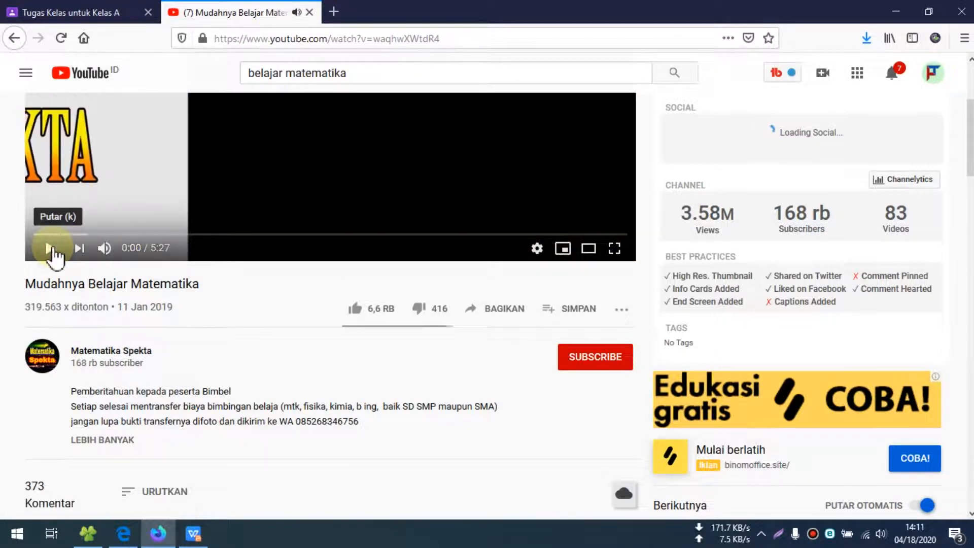
pyautogui.click(114, 14)
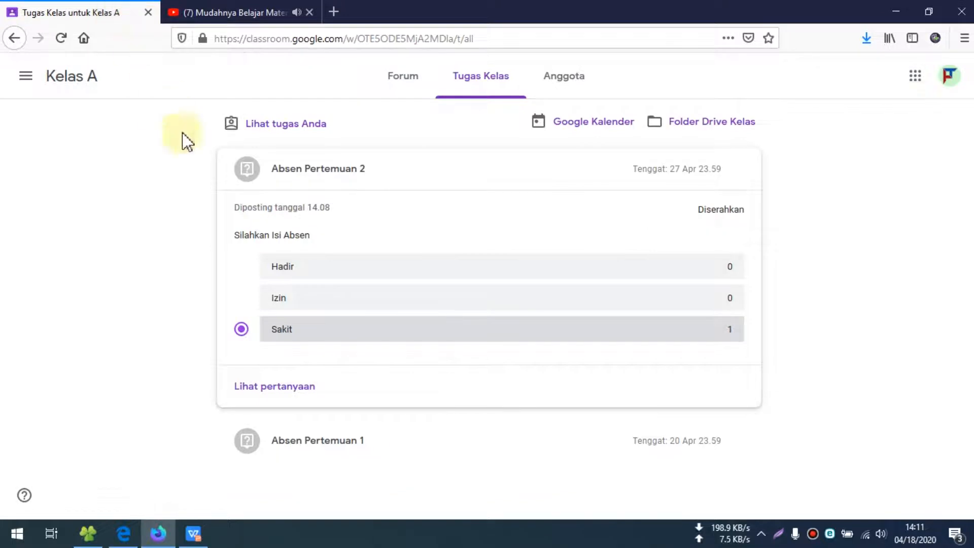
pyautogui.click(278, 170)
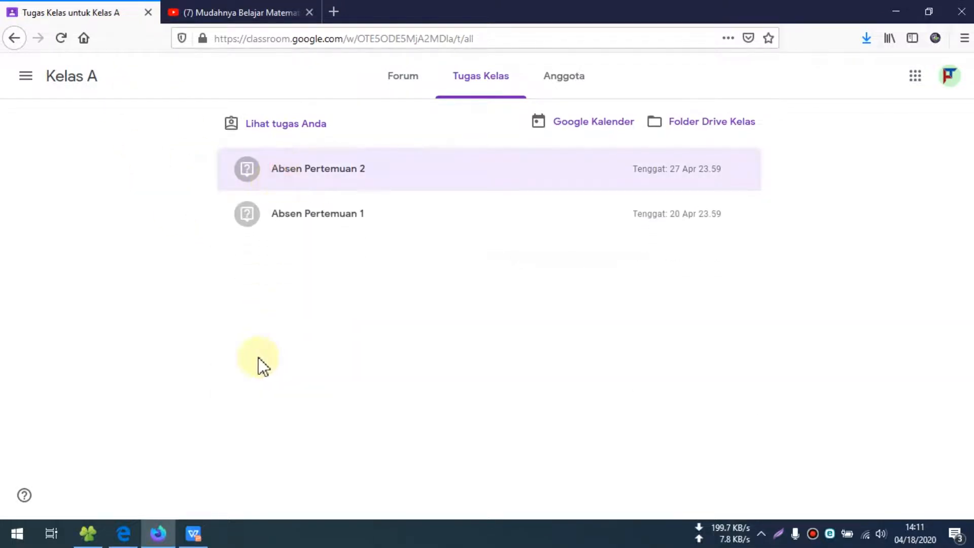
# Step: Return to the material post in Edge and attach the copied video link youtu.be/waqhwXWtdR4
pyautogui.click(125, 537)
pyautogui.click(101, 287)
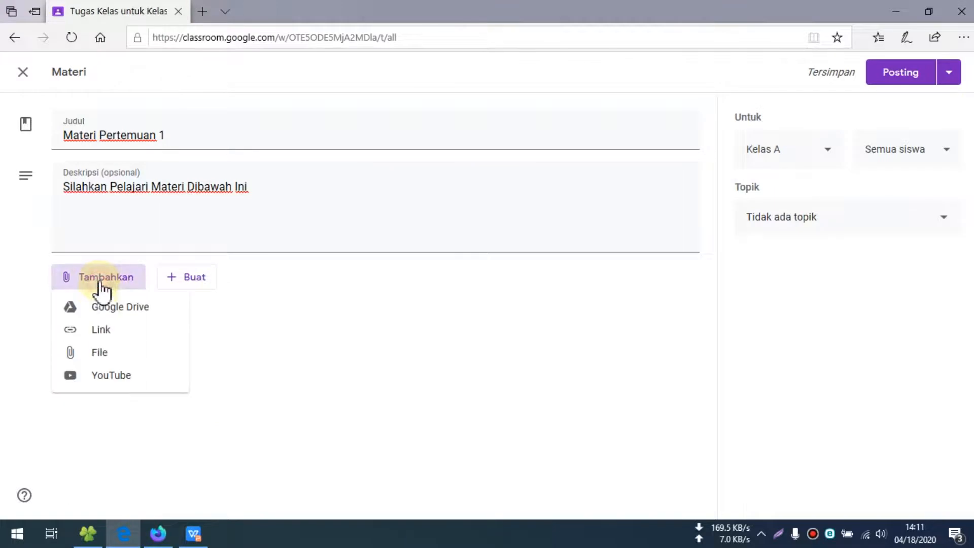
pyautogui.click(102, 334)
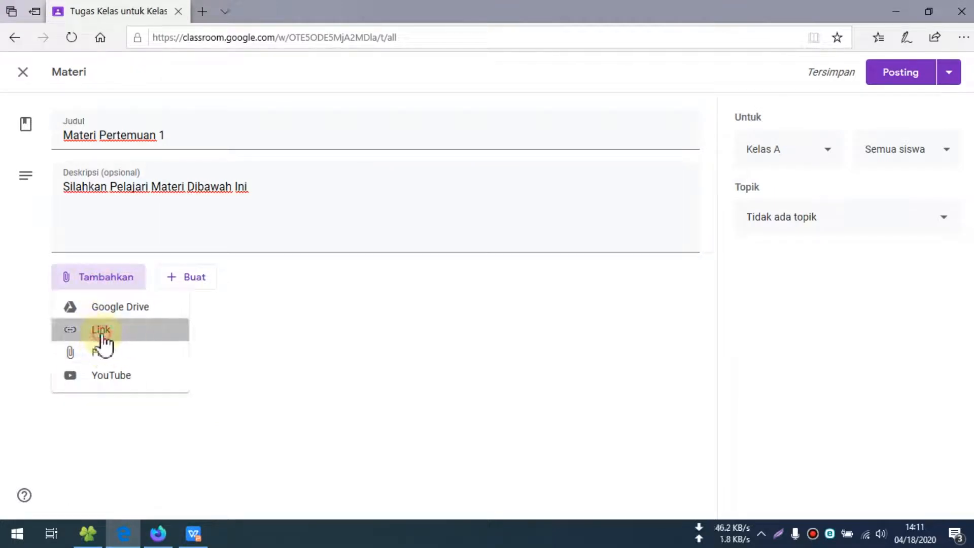
pyautogui.write('youtu.be/waqhwXWtdR4')
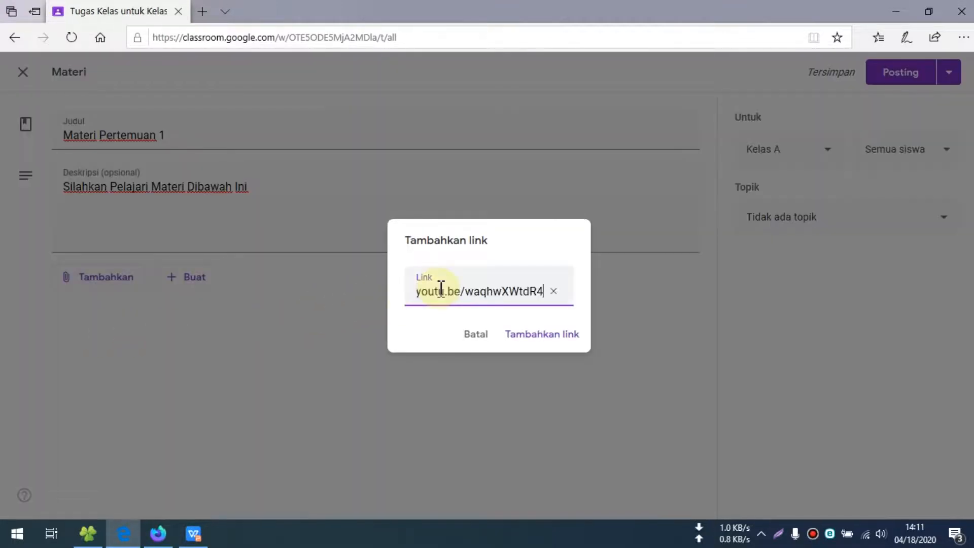
pyautogui.click(528, 337)
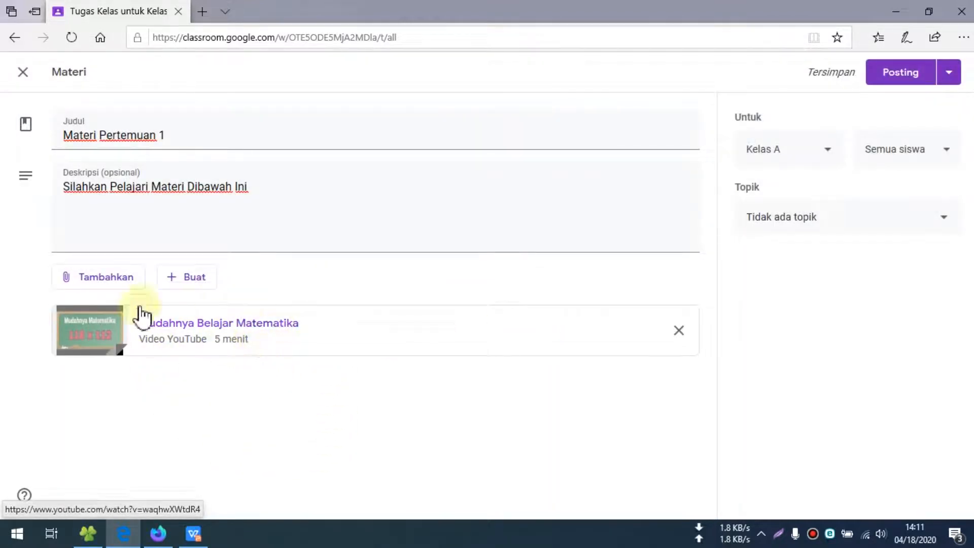
# Step: Upload materi pertemuan 1.docx from the materi matematika folder in Downloads as an attachment and post the material to Kelas A
pyautogui.click(108, 278)
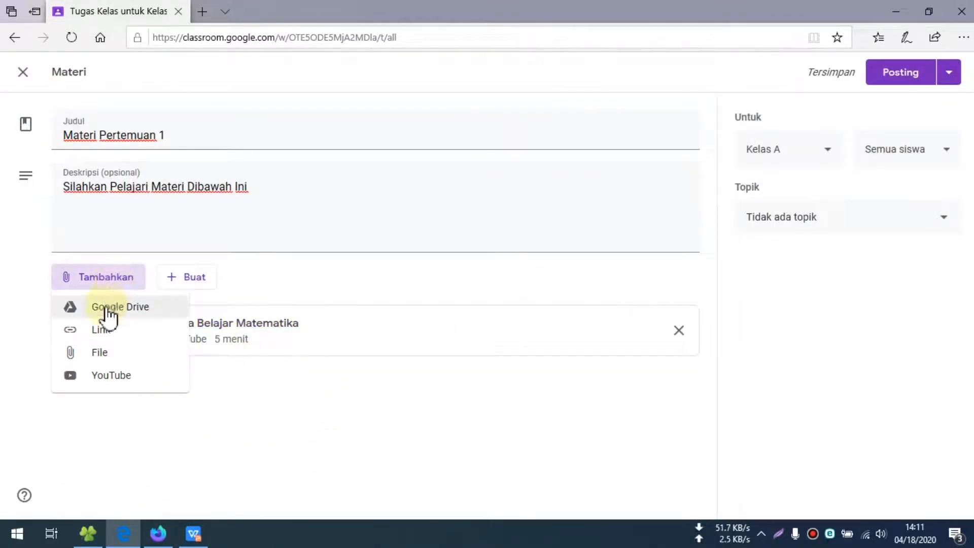
pyautogui.click(100, 353)
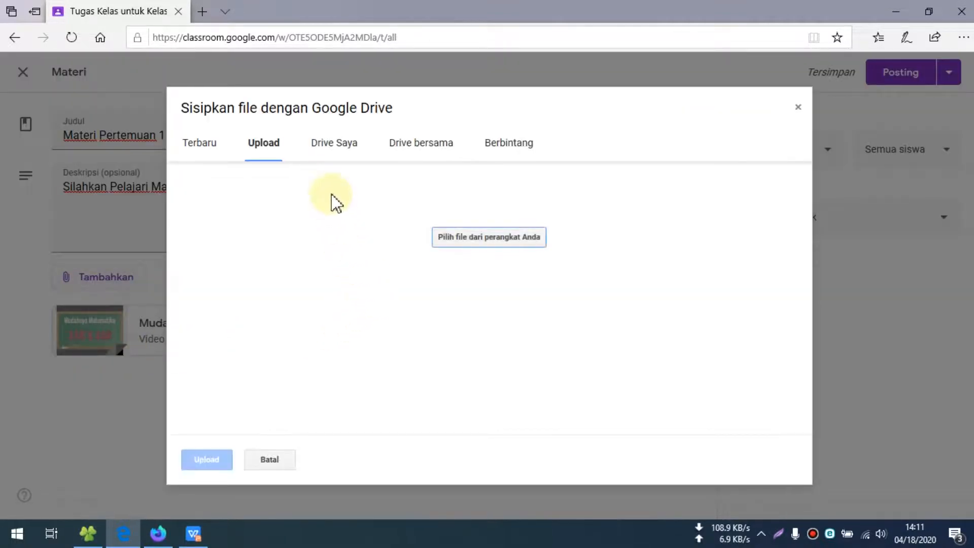
pyautogui.click(516, 250)
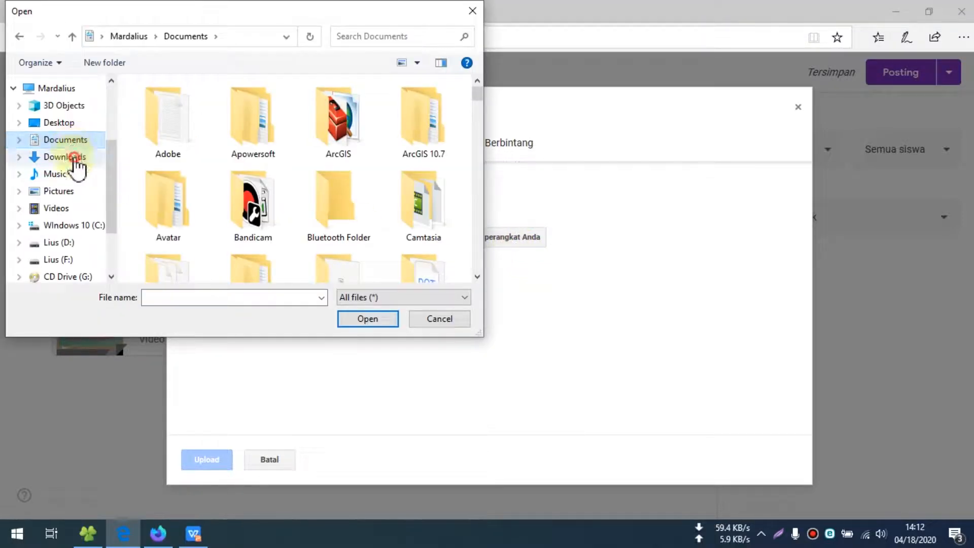
pyautogui.click(76, 157)
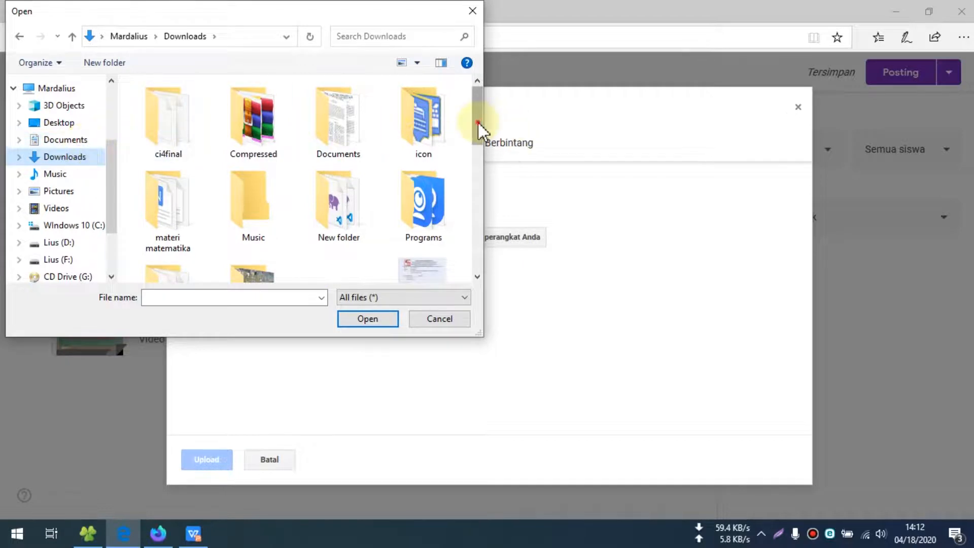
pyautogui.moveTo(476, 121); pyautogui.dragTo(473, 164)
pyautogui.doubleClick(162, 127)
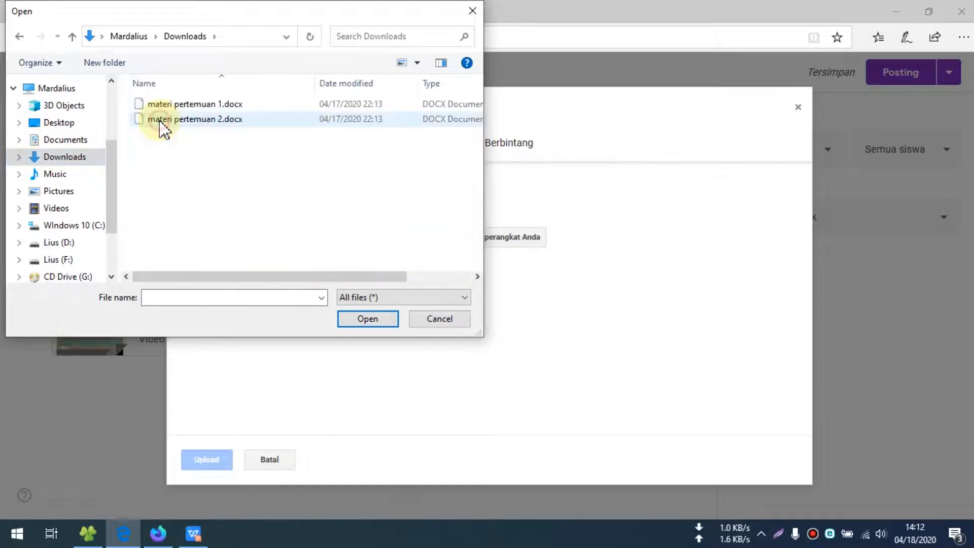
pyautogui.doubleClick(209, 104)
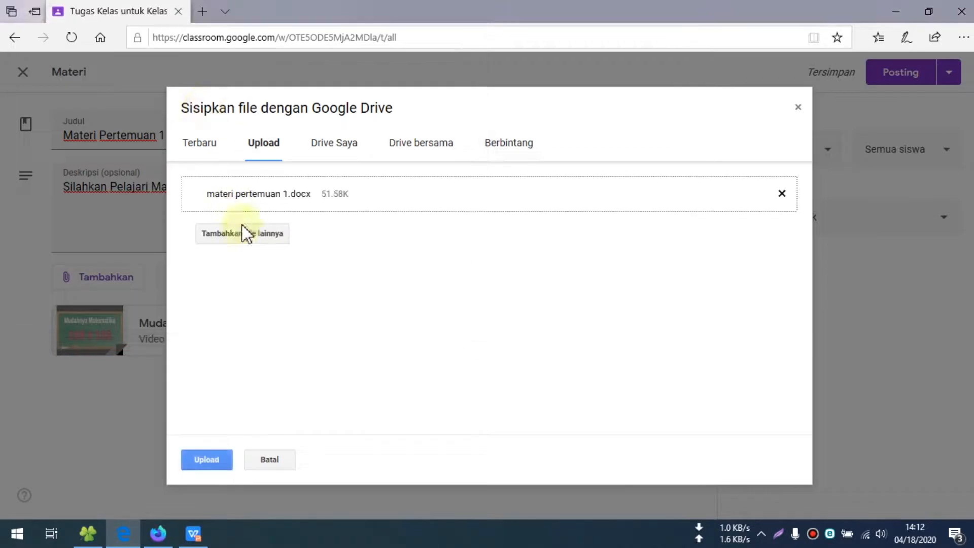
pyautogui.click(216, 460)
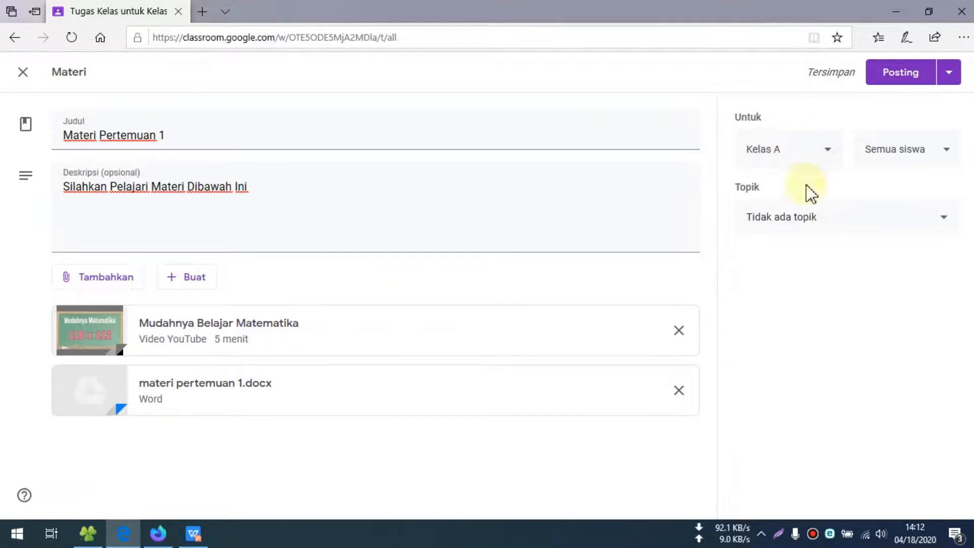
pyautogui.click(880, 78)
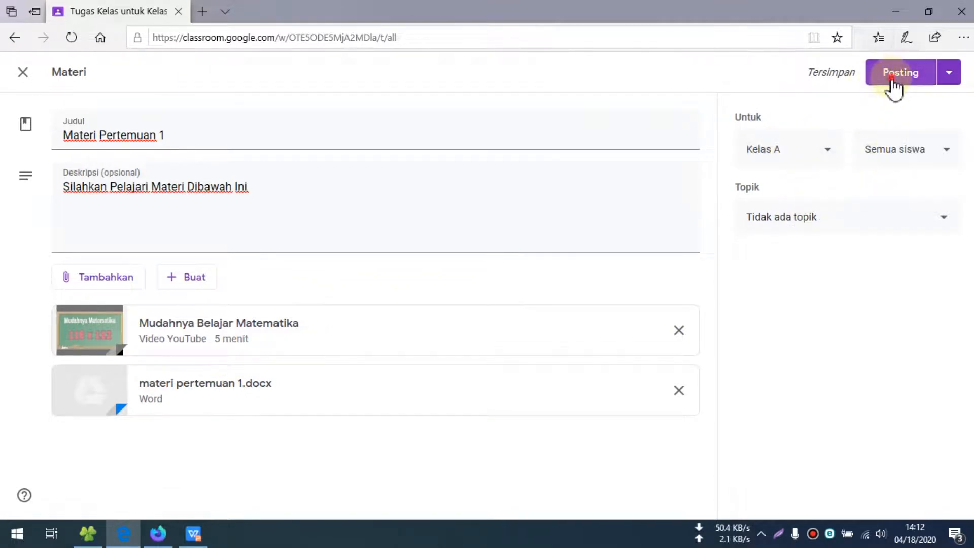
pyautogui.click(890, 80)
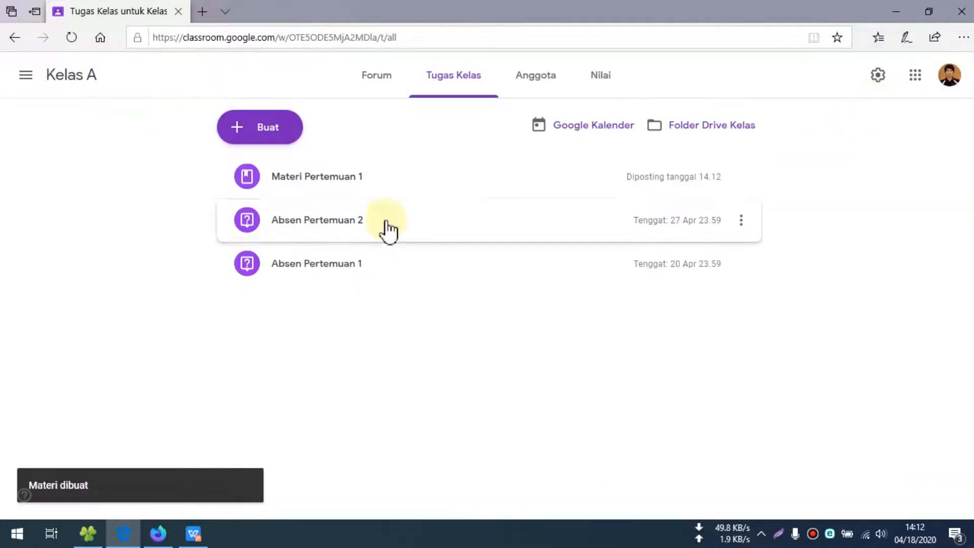
# Step: Switch to the student's Kelas A page in Firefox and expand Materi Pertemuan 1 to check its description and attachments
pyautogui.click(162, 535)
pyautogui.click(492, 94)
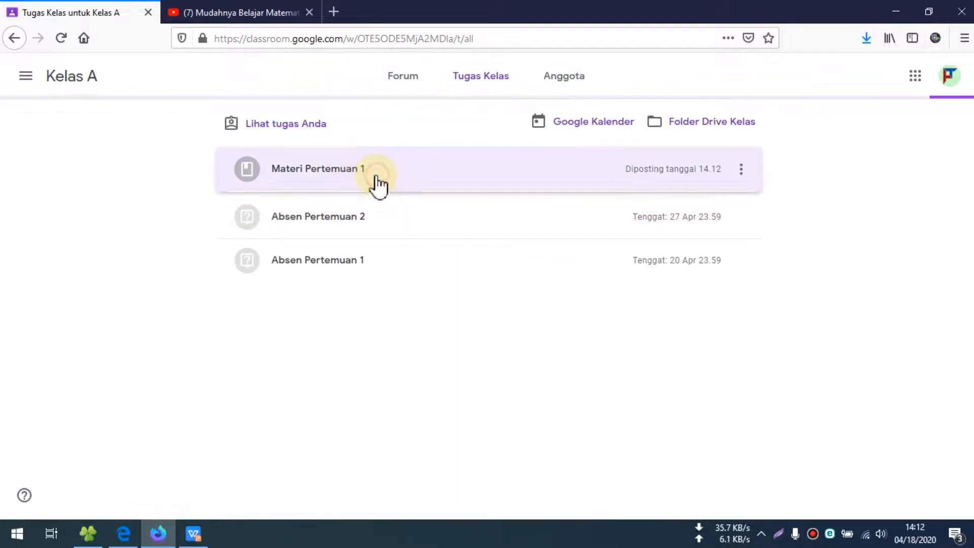
pyautogui.click(372, 182)
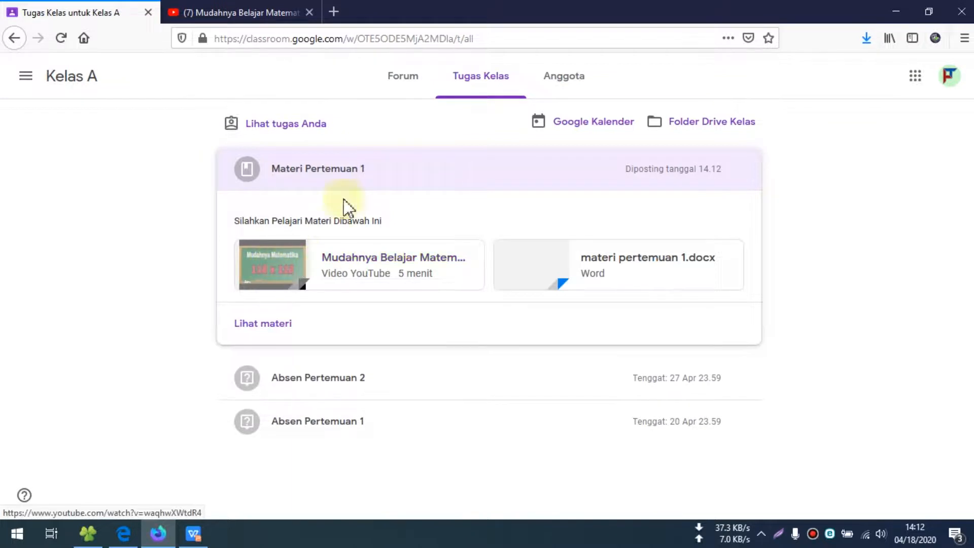
pyautogui.click(393, 169)
pyautogui.click(394, 168)
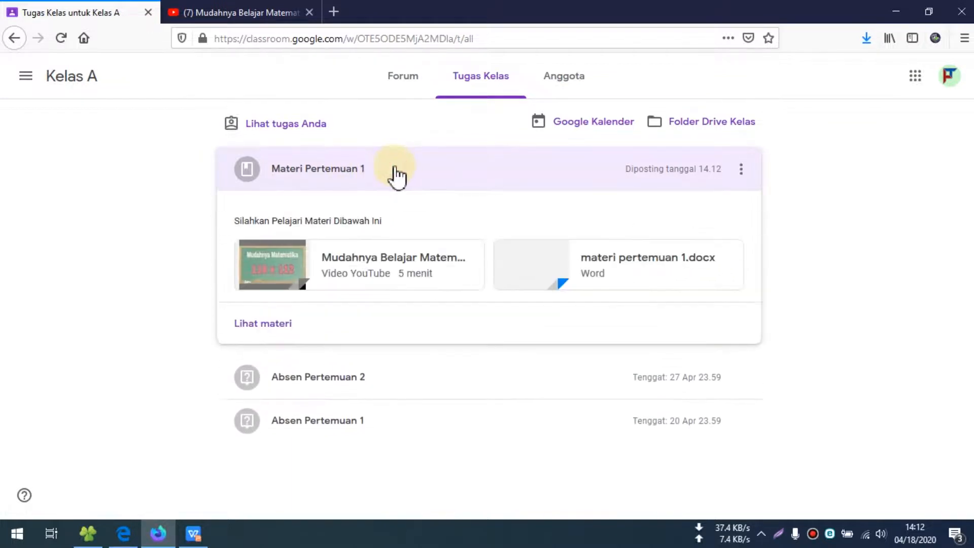
# Step: Open the full Materi Pertemuan 1 page as the student, and return to the teacher's Kelas A classwork page in Edge
pyautogui.click(271, 328)
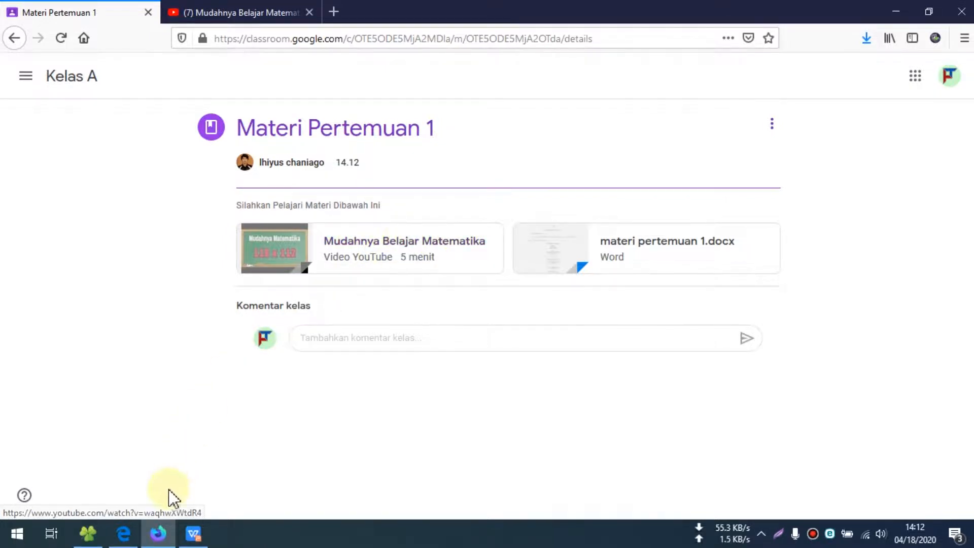
pyautogui.click(124, 533)
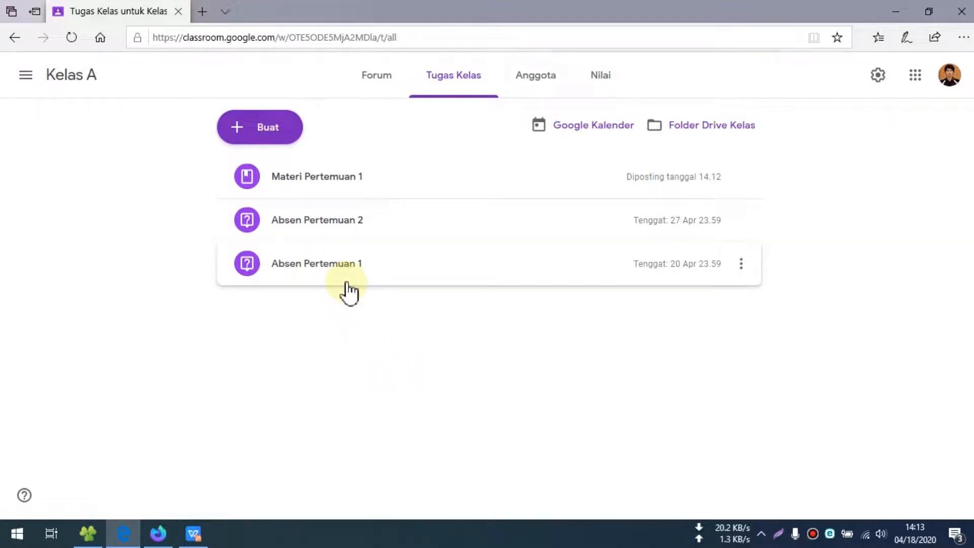
# Step: Create a new assignment in Kelas A, dismiss the rubric introduction, and title it Tugas Pertemuan 1
pyautogui.click(274, 144)
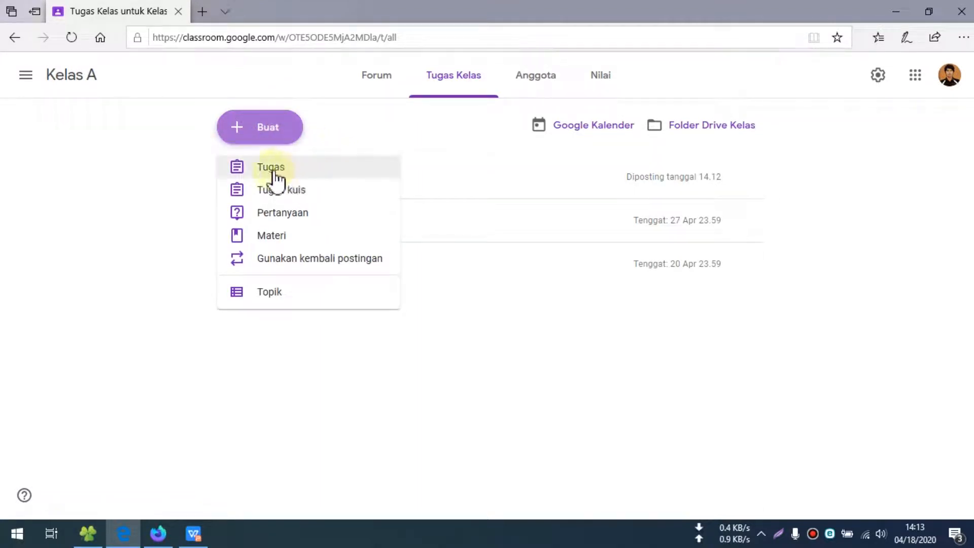
pyautogui.click(279, 173)
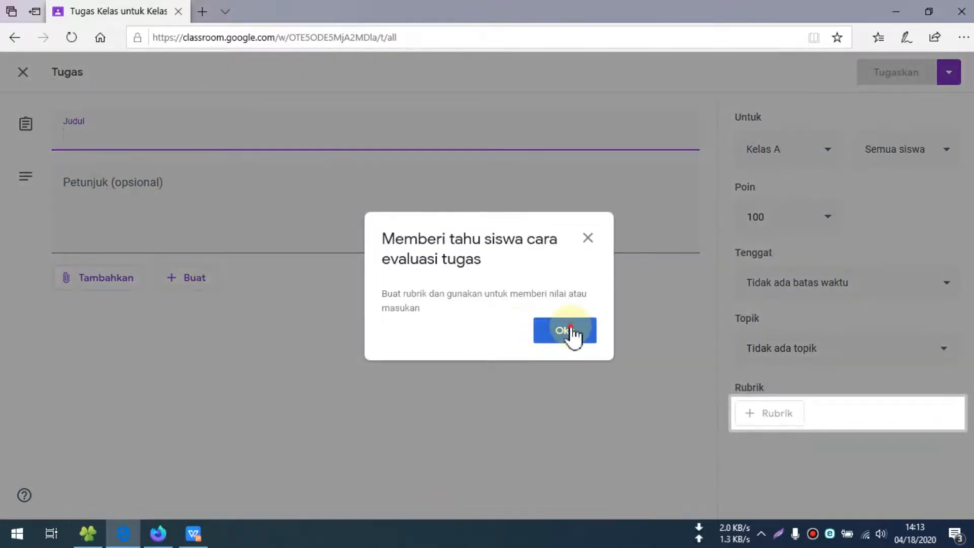
pyautogui.click(572, 332)
pyautogui.write('Tugas Materi')
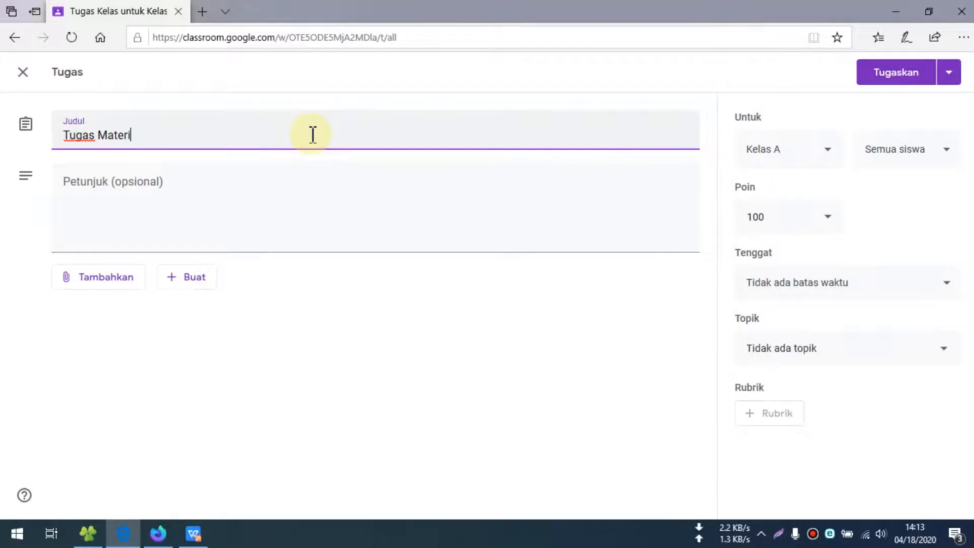
pyautogui.write(' 44')
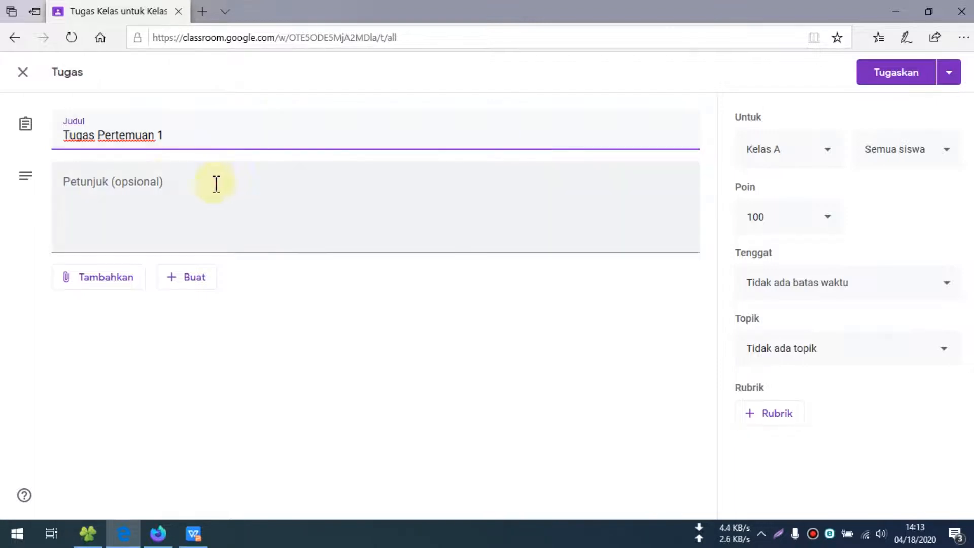
pyautogui.click(171, 184)
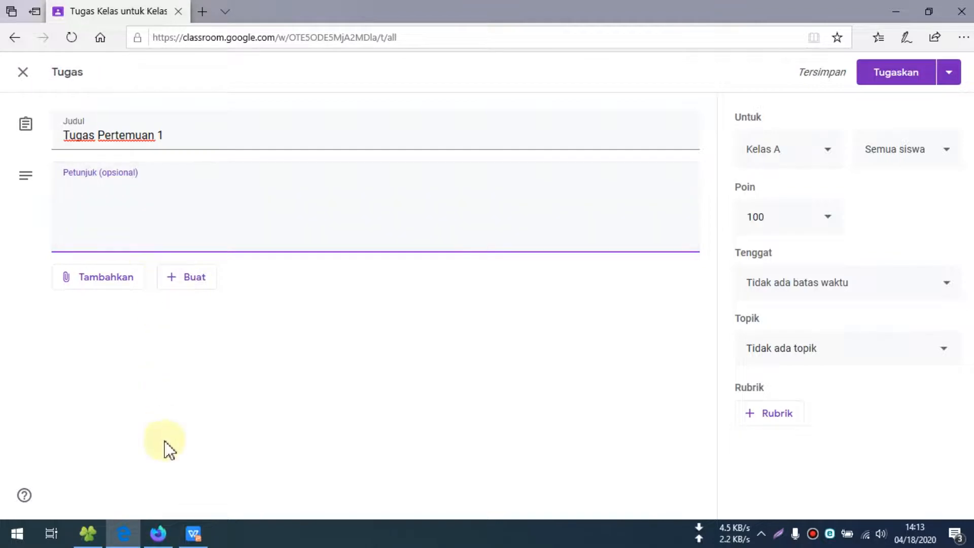
# Step: Search Google for "soal amtematika" in a new Firefox tab and open Zenius's Materi Latihan Soal Matematika Dasar - Set 01
pyautogui.click(157, 533)
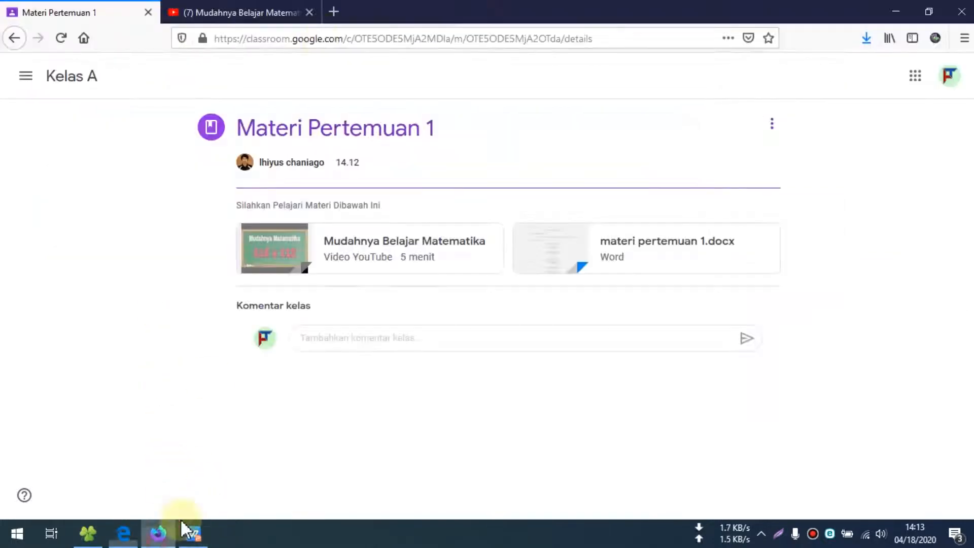
pyautogui.click(331, 15)
pyautogui.write('soal')
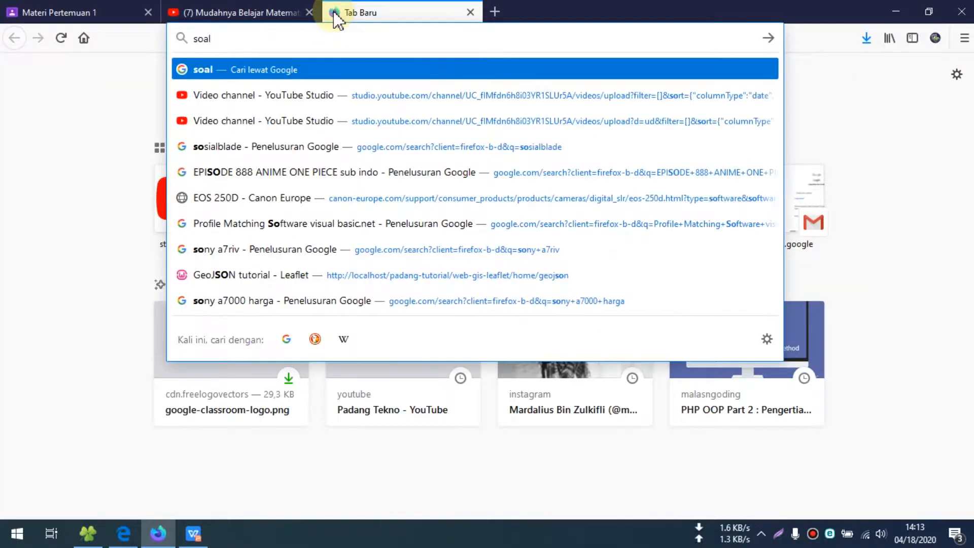
pyautogui.write(' amtematika')
pyautogui.press('Return')
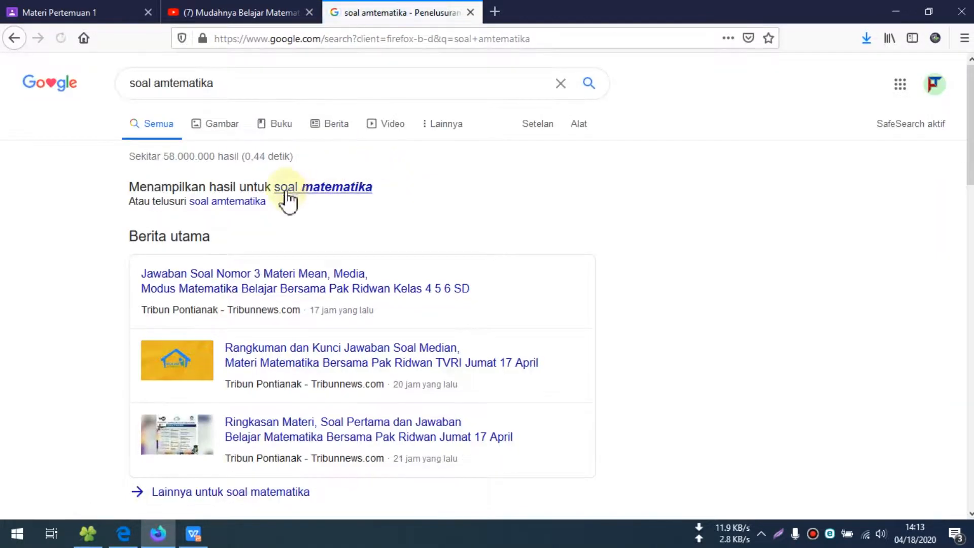
pyautogui.scroll(-6, 288, 203)
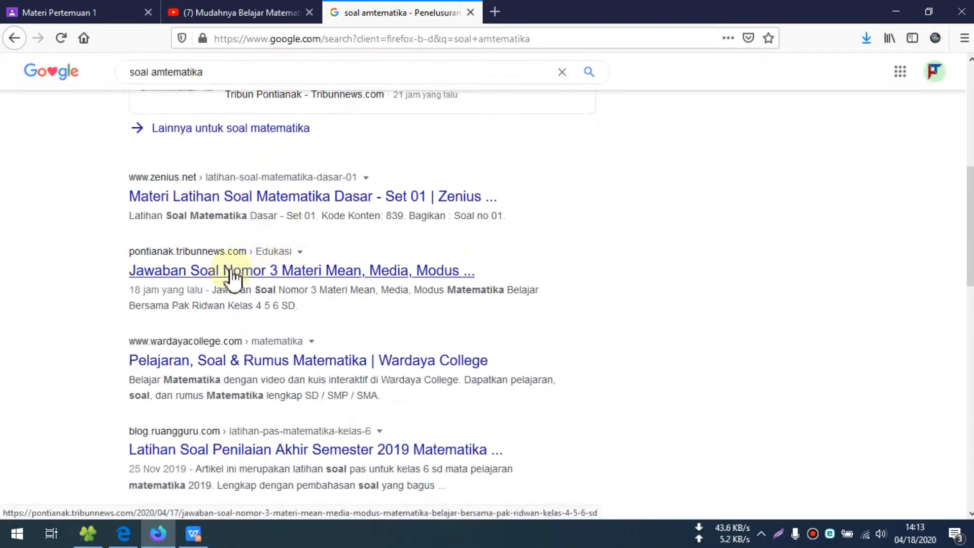
pyautogui.click(250, 202)
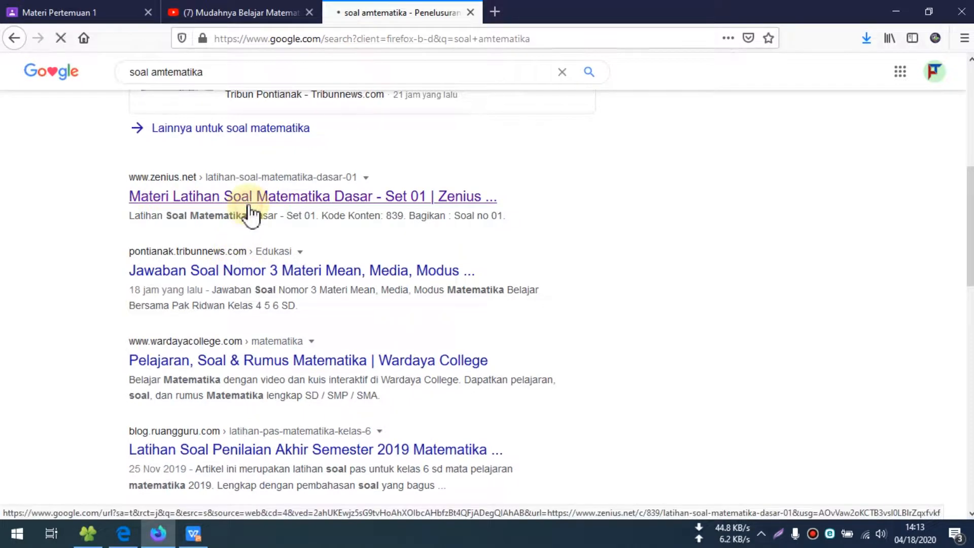
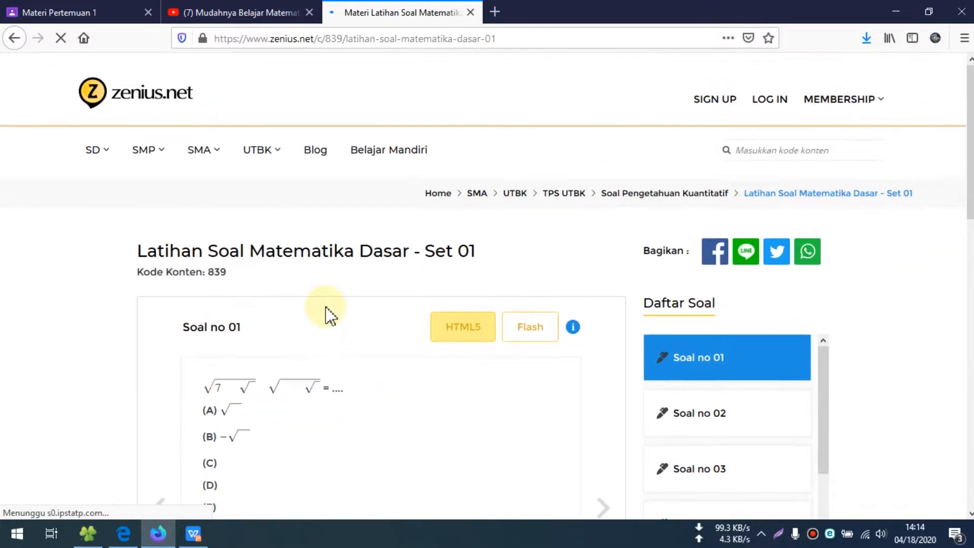
# Step: Copy the Soal no 02 graph question with its answer choices from Zenius into the assignment instructions in Edge
pyautogui.scroll(-12, 326, 307)
pyautogui.scroll(12, 326, 307)
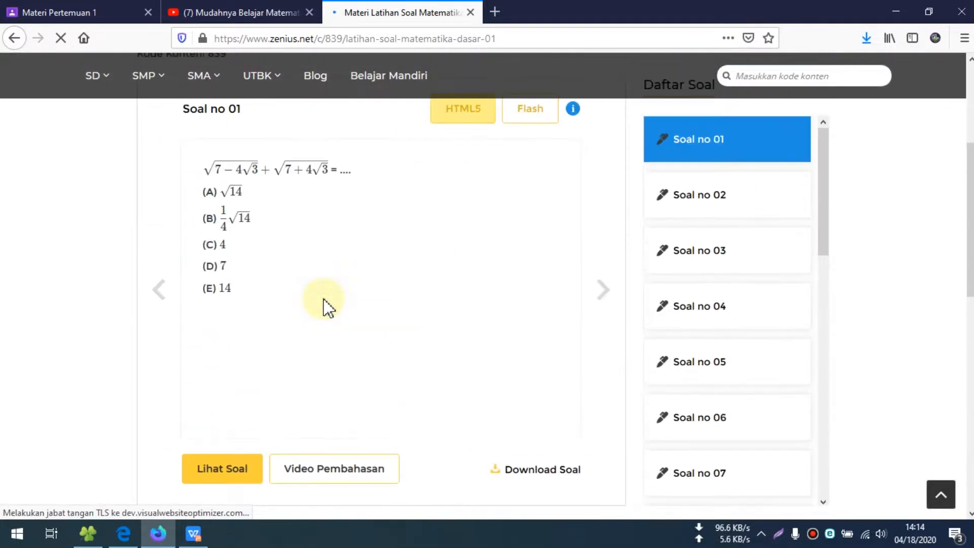
pyautogui.click(601, 292)
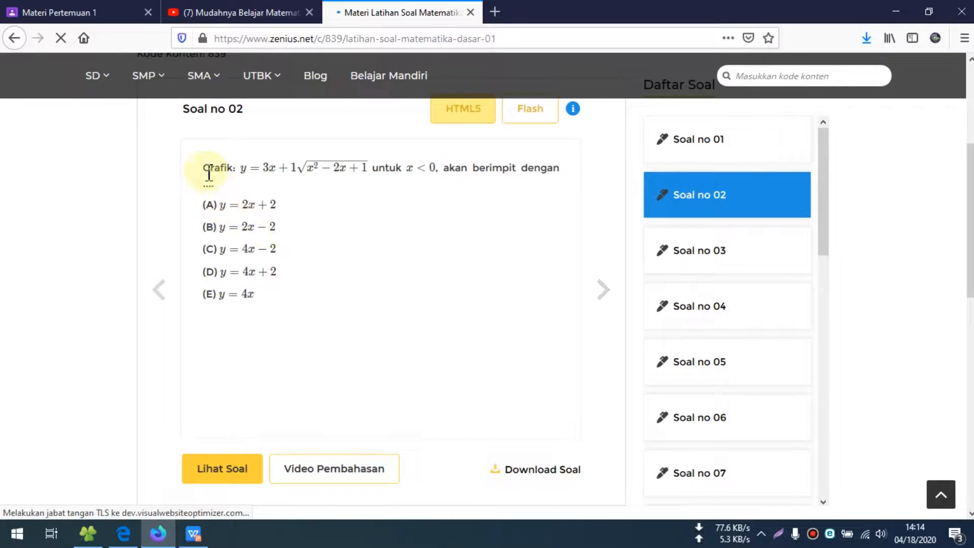
pyautogui.moveTo(207, 170); pyautogui.dragTo(292, 306)
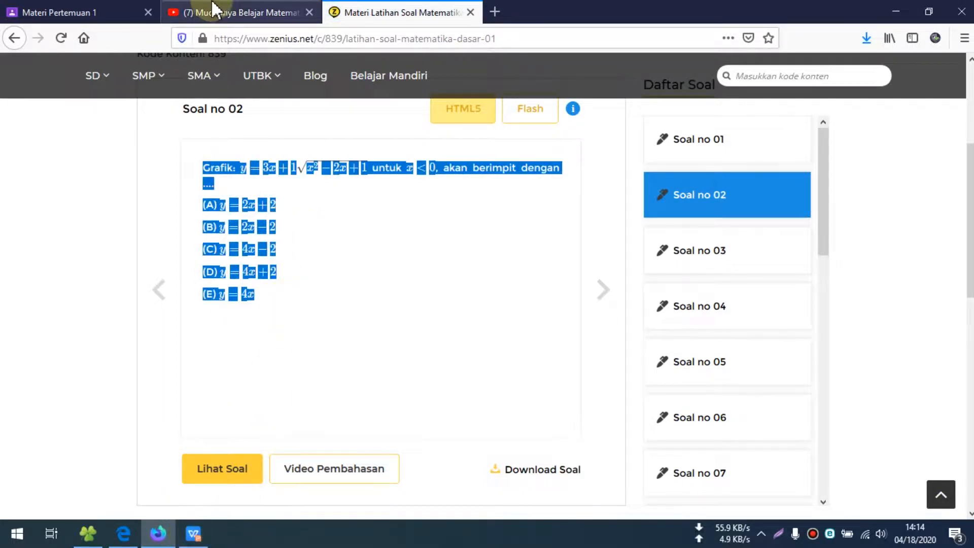
pyautogui.click(123, 533)
pyautogui.click(174, 210)
pyautogui.write('Grafik: y=3x+1x2−2x+1y=3x+1\\sqrt{x^2-2x+1}y=3x+1x2−2x+1   untuk x<0x < 0x<0, akan berimpit dengan ....  (A) y=2x+2y = 2x + 2y=2x+2  (B) y=2x−2y = 2x-2y=2x−2  (C) y=4x−2y = 4x-2y=4x−2  (D) y=4x+2y = 4x+2y=4x+2  (E) y=4xy = 4xy=4x')
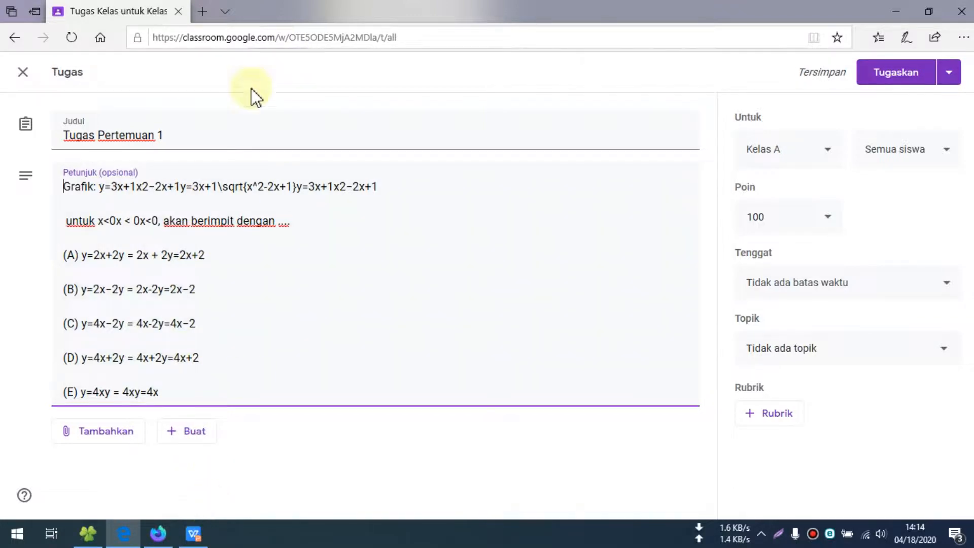
# Step: Search Google in Firefox for "soal latihan matematika sd", open Contoh Soal Matematika Kelas 4 SD Semester 1 2020 in a new tab, and close the results
pyautogui.hotkey('alt', 'Tab')
pyautogui.scroll(5, 304, 119)
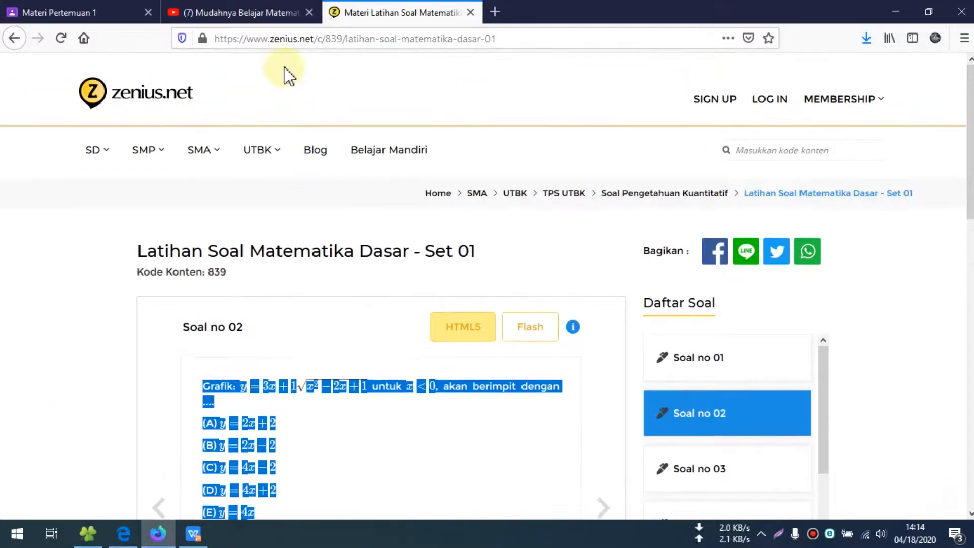
pyautogui.click(377, 40)
pyautogui.write('so')
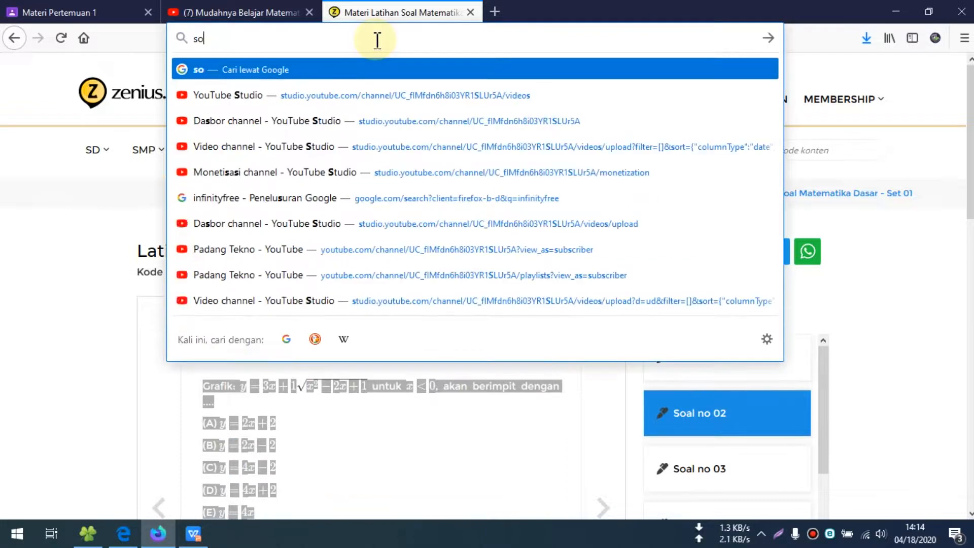
pyautogui.write('al latihan ')
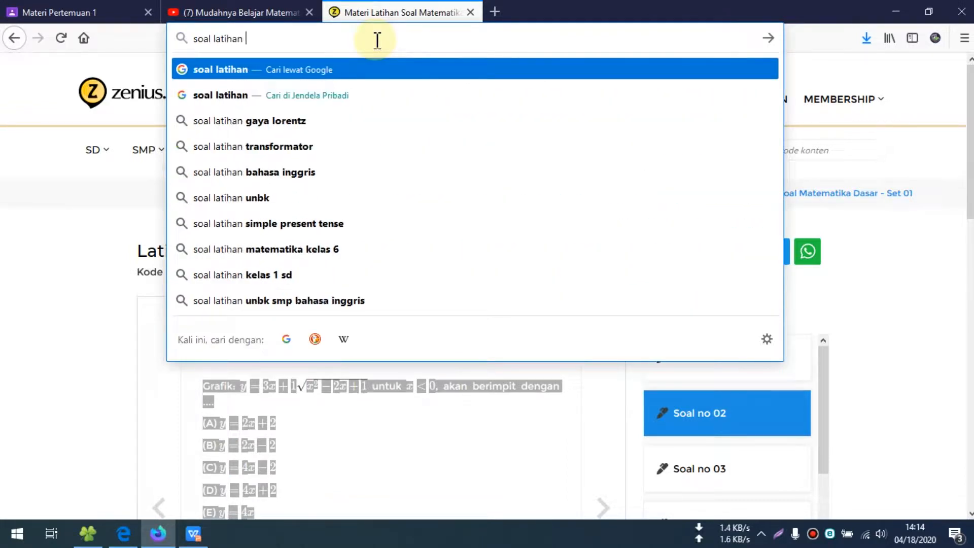
pyautogui.write('matematika sd')
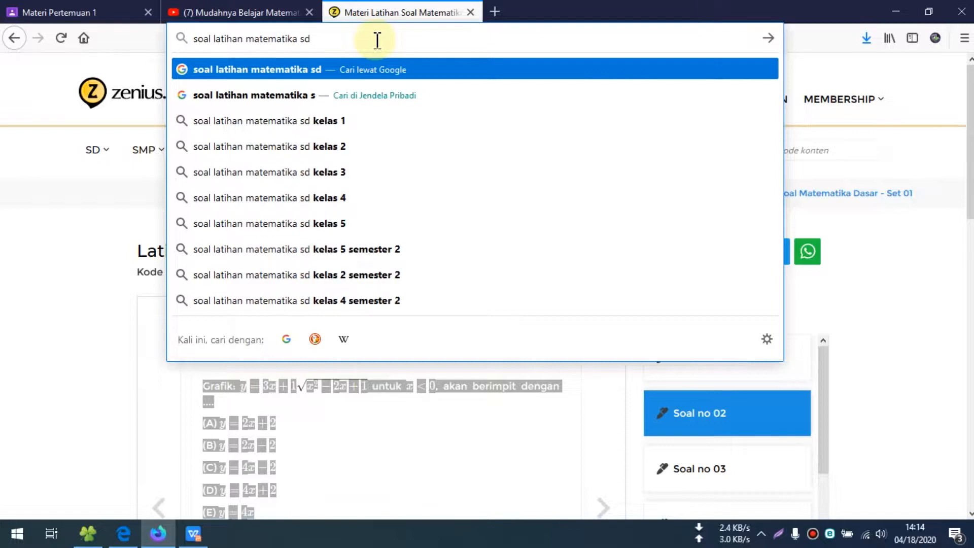
pyautogui.press('Return')
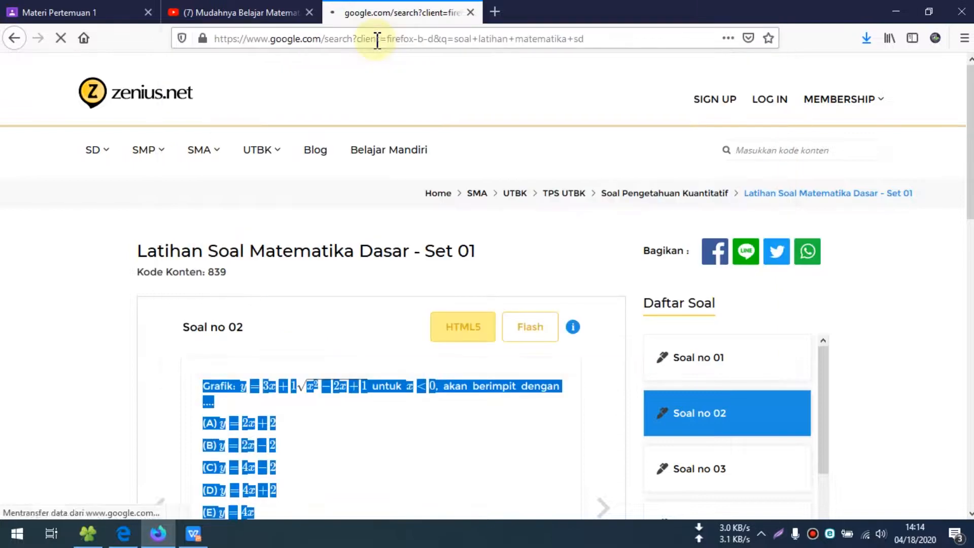
pyautogui.middleClick(276, 290)
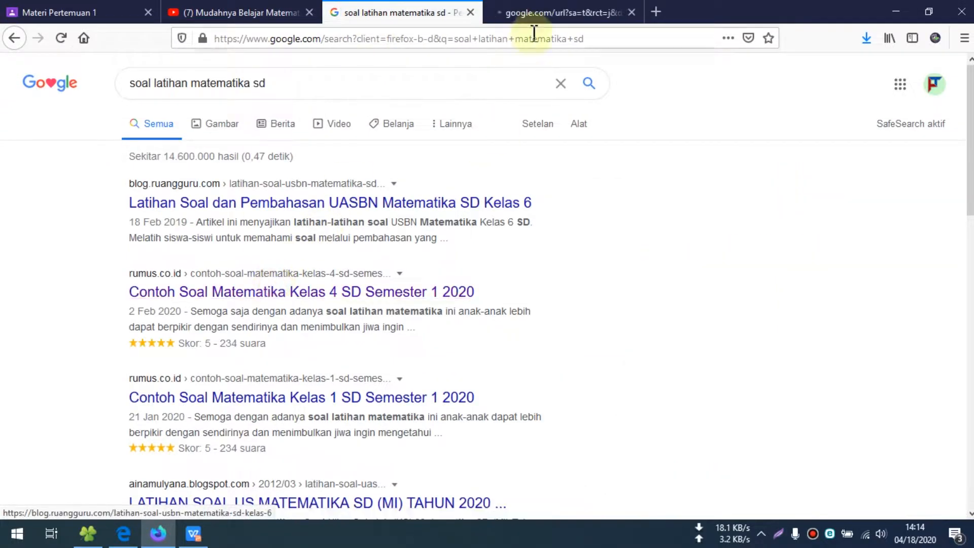
pyautogui.click(536, 15)
pyautogui.click(393, 16)
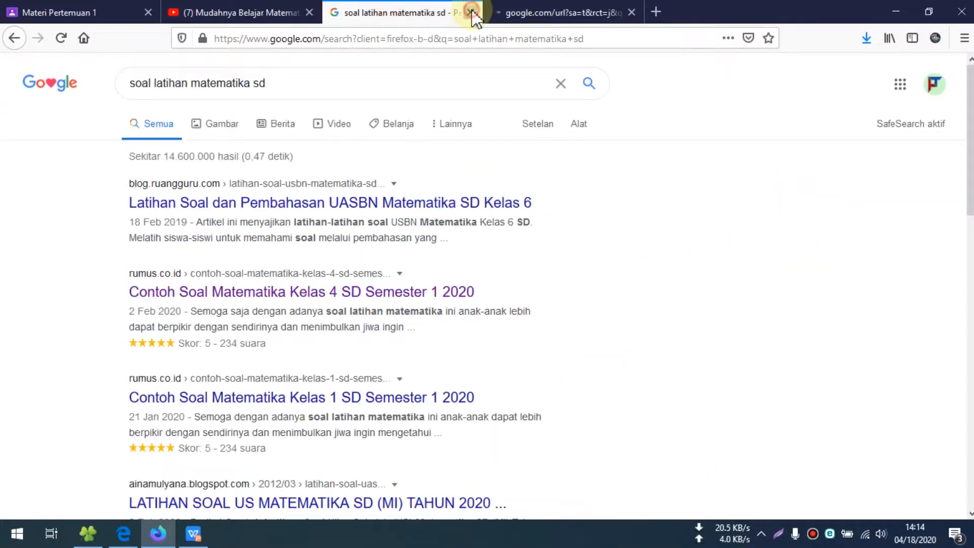
pyautogui.click(470, 12)
# Step: Return to the assignment in Edge and delete the pasted graph question from its instructions
pyautogui.click(123, 534)
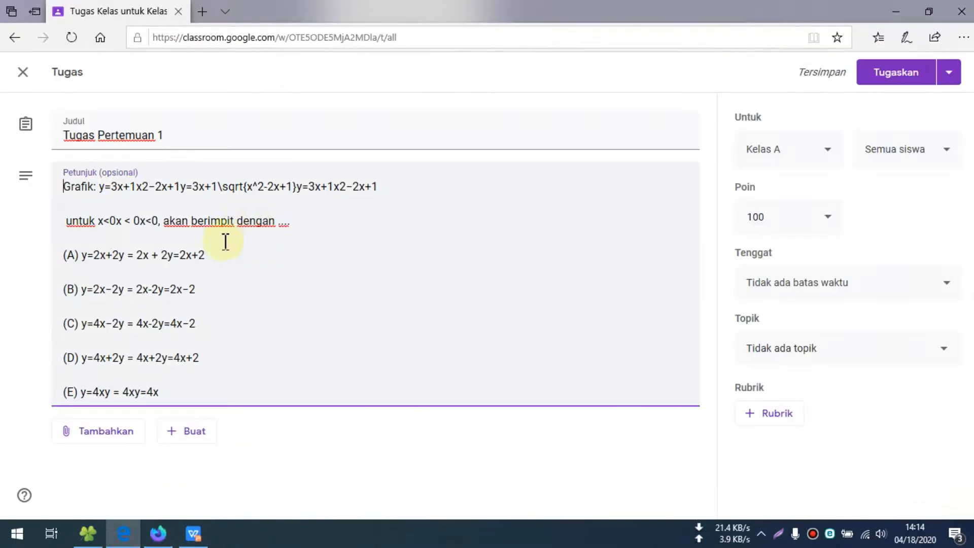
pyautogui.moveTo(223, 390); pyautogui.dragTo(27, 167)
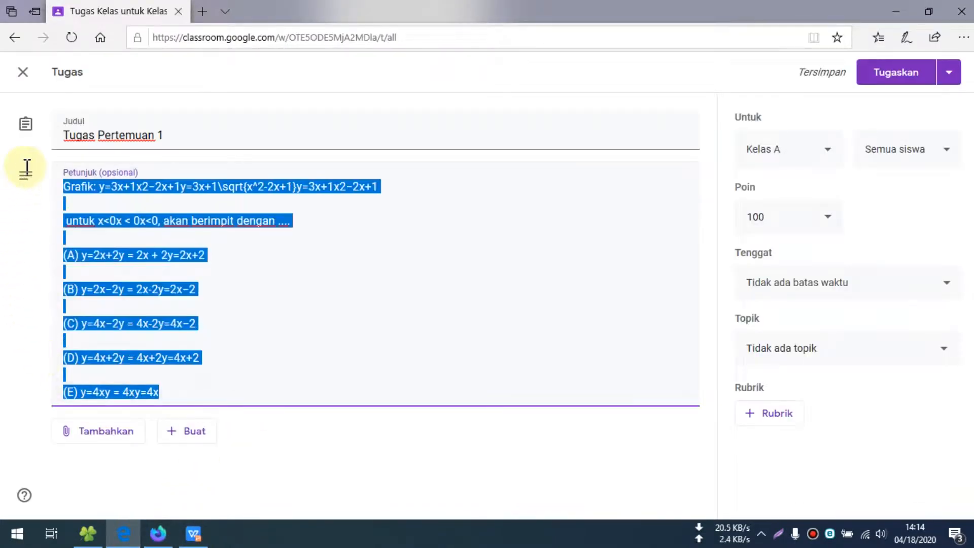
pyautogui.press('BackSpace')
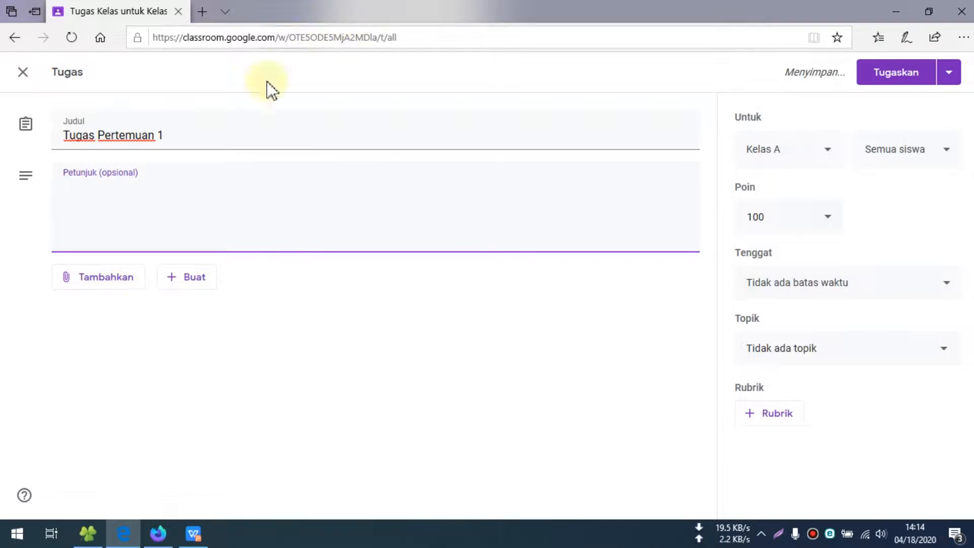
# Step: Check the Contoh Soal Matematika Kelas 4 SD tab in Firefox, and enter "Kerjakan Soal Dibawah ini" as the assignment instructions in Edge
pyautogui.click(158, 533)
pyautogui.click(262, 20)
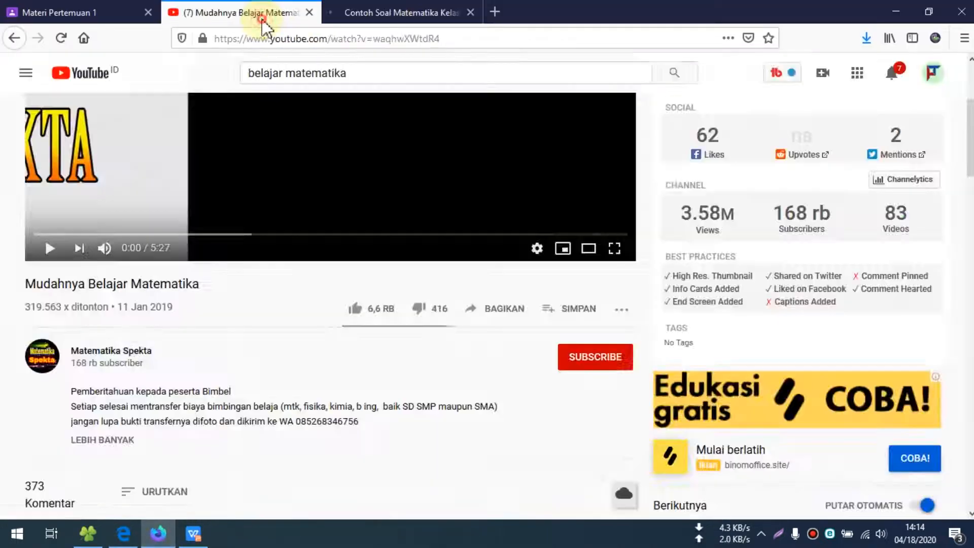
pyautogui.click(354, 11)
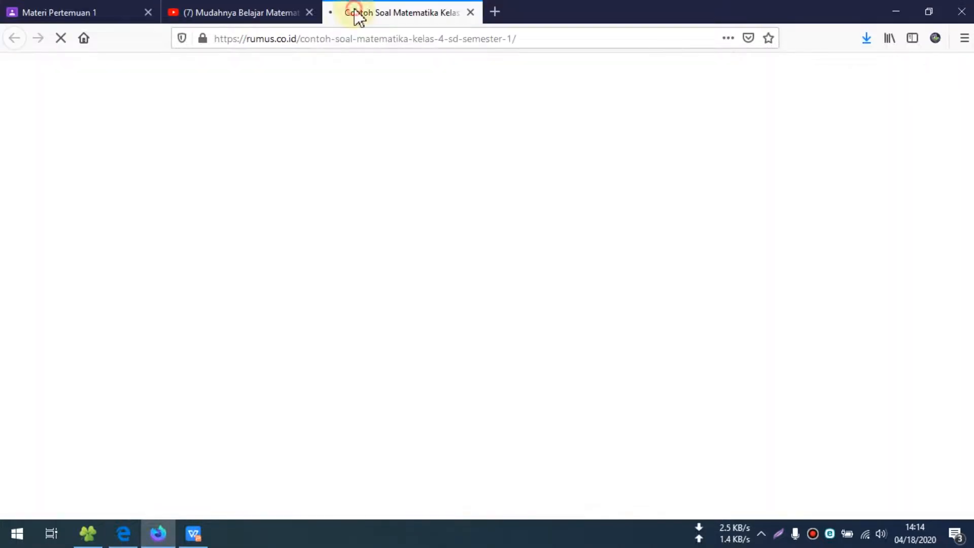
pyautogui.click(123, 533)
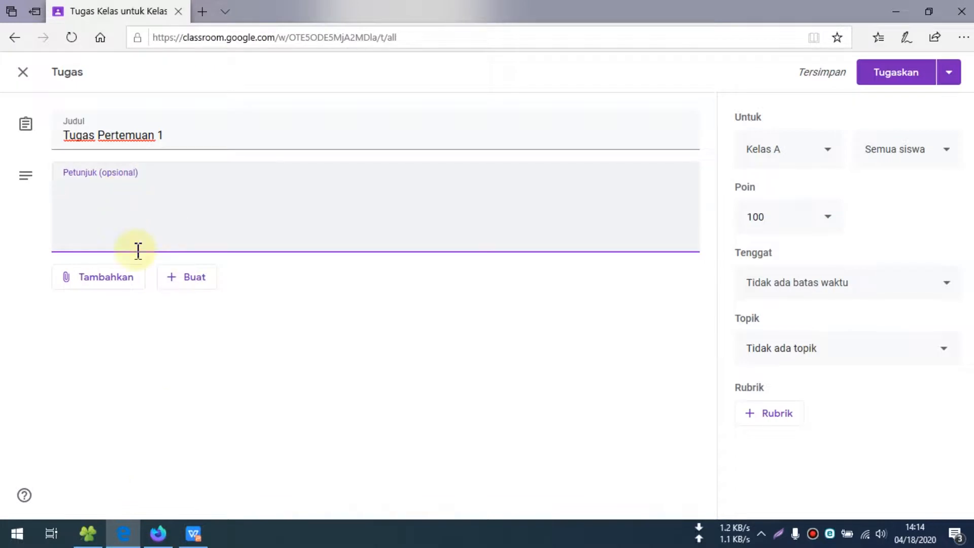
pyautogui.write('Kerjakan Soal Dibawah ini')
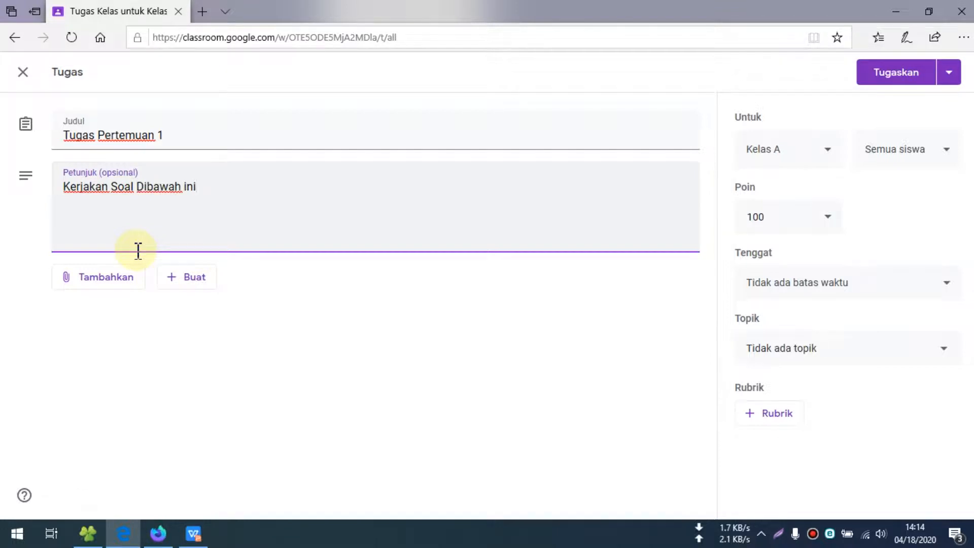
# Step: Switch to Firefox and view the Contoh Soal Matematika Kelas 4 SD Semester 1 page on rumus.co.id
pyautogui.click(158, 533)
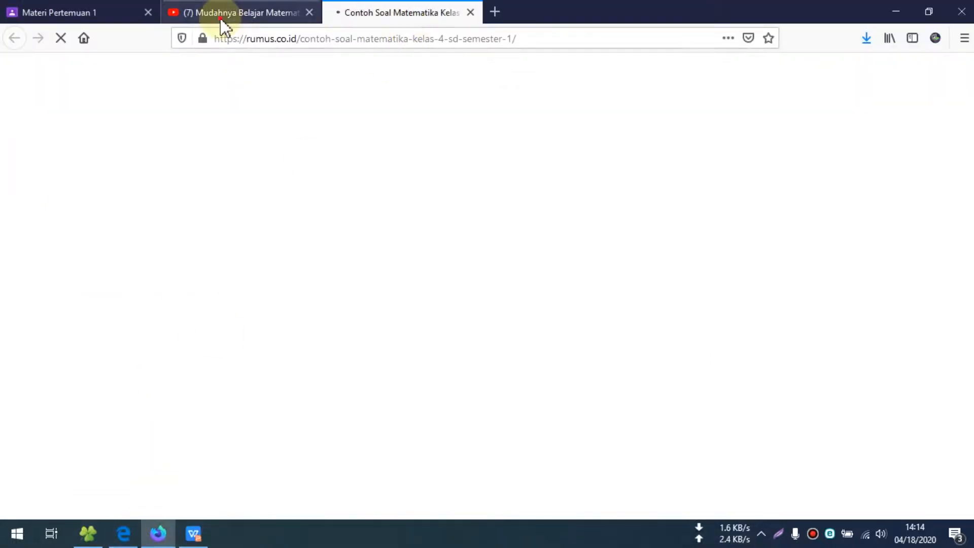
pyautogui.click(222, 21)
pyautogui.click(383, 18)
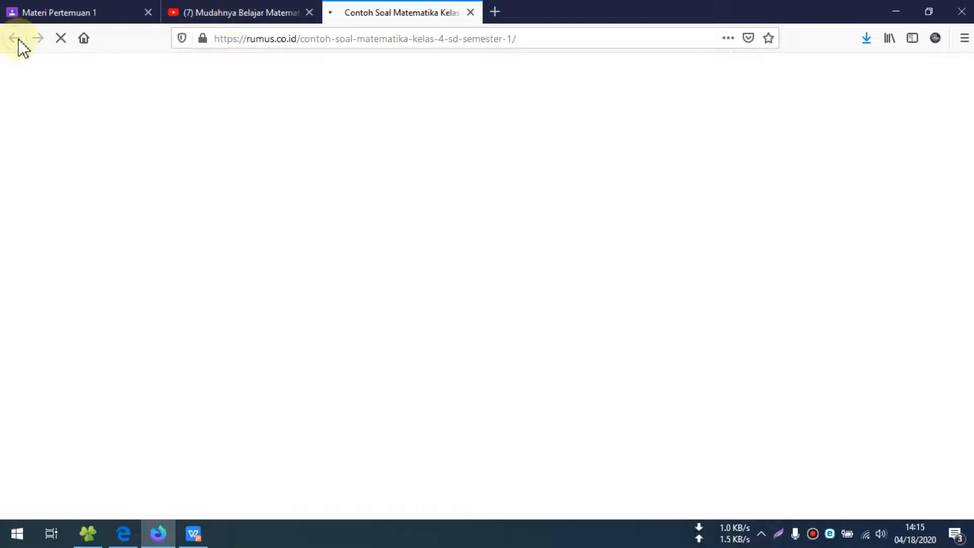
pyautogui.click(125, 534)
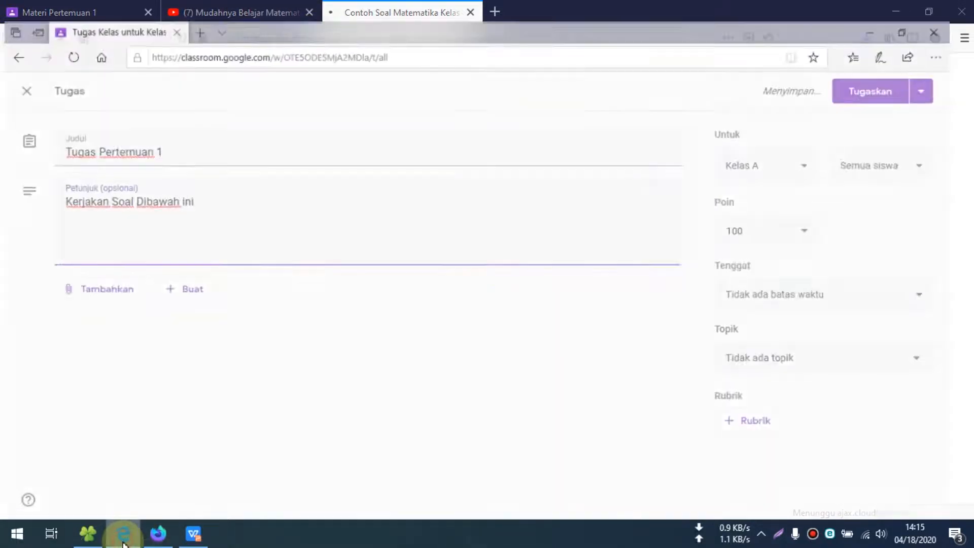
pyautogui.click(157, 533)
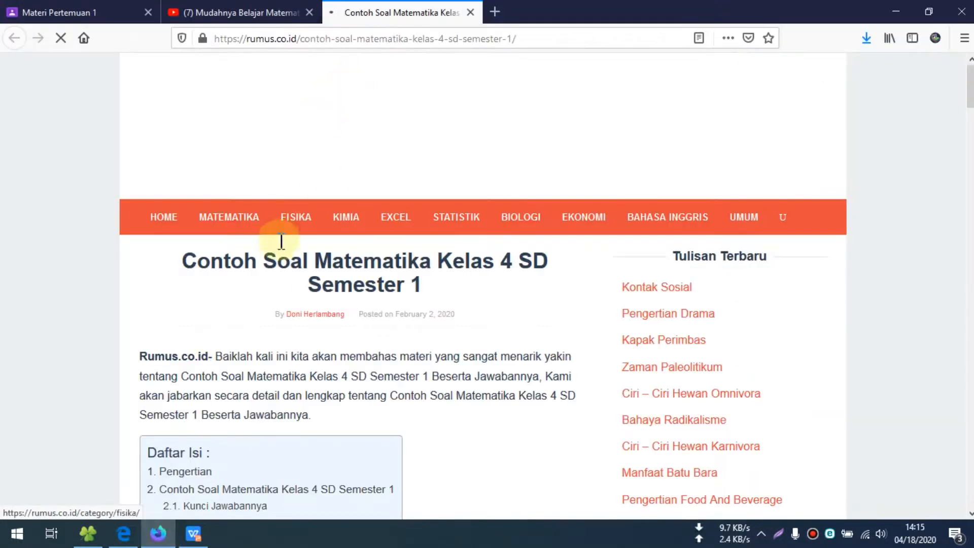
# Step: Copy the introduction and questions 1 to 3 from the rumus.co.id page and paste them below the assignment instructions in Edge
pyautogui.scroll(-15, 283, 245)
pyautogui.scroll(-4, 283, 243)
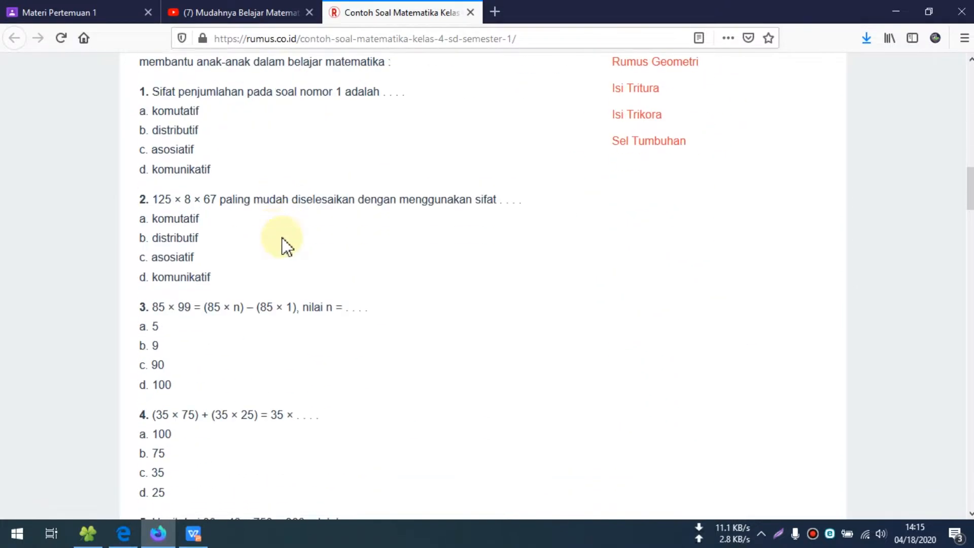
pyautogui.scroll(2, 283, 243)
pyautogui.scroll(-3, 208, 322)
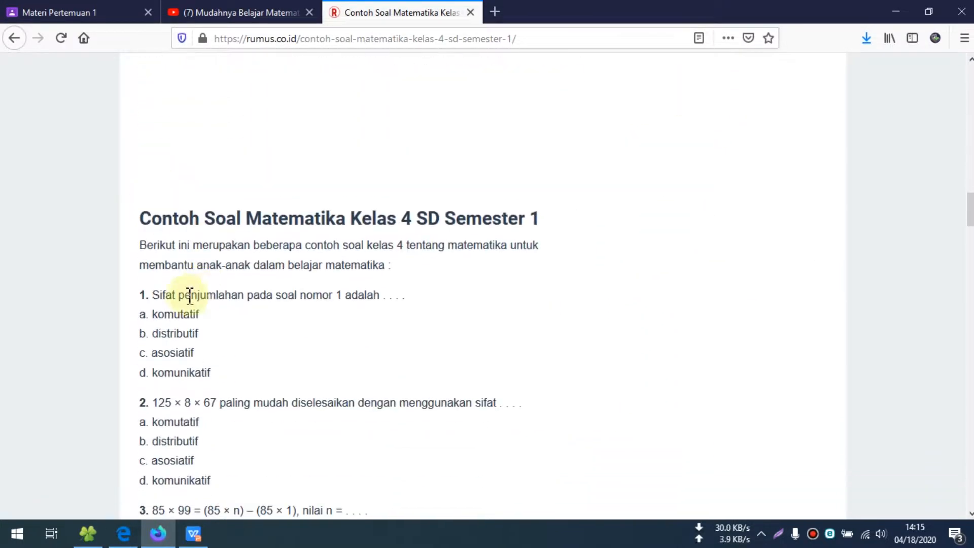
pyautogui.moveTo(140, 245); pyautogui.dragTo(236, 328)
pyautogui.scroll(-5, 238, 507)
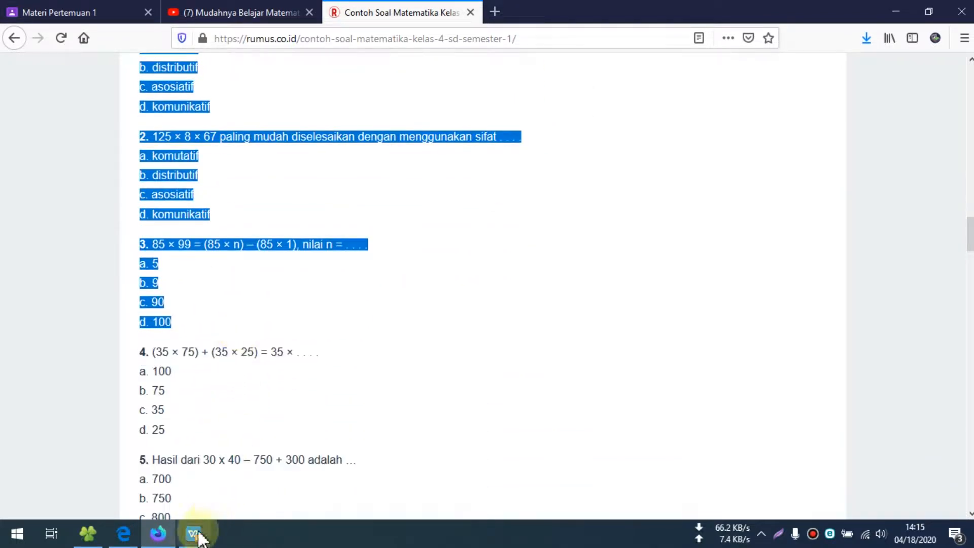
pyautogui.click(123, 533)
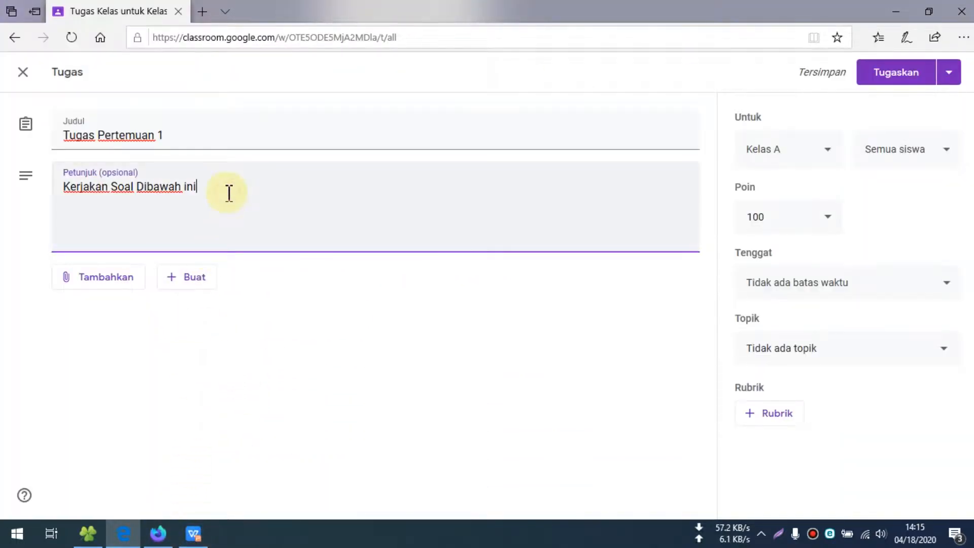
pyautogui.write('Berikut ini merupakan beberapa contoh soal kelas 4 tentang matematika untuk membantu anak-anak dalam belajar matematika :  1. Sifat penjumlahan pada soal nomor 1 adalah . . . . a. komutatif b. distributif c. asosiatif d. komunikatif  2. 125 × 8 × 67 paling mudah diselesaikan dengan menggunakan sifat . . . . a. komutatif b. distributif c. asosiatif d. komunikatif  3. 85 × 99 = (85 × n) − (85 × 1), nilai n = . . . . a. 5 b. 9 c. 90 d. 100')
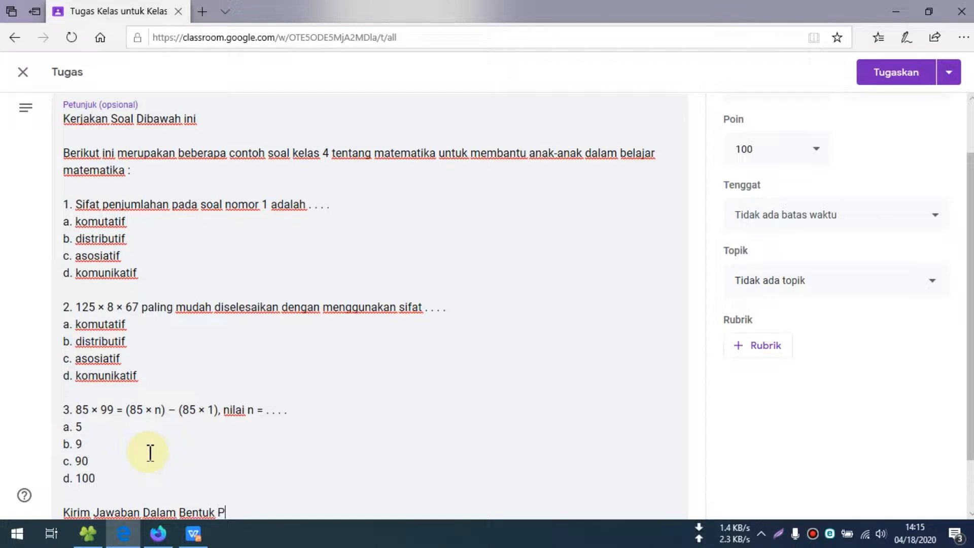
# Step: Add the closing line "Kirim Jawaban Dalam Bentuk PDF, WORd" beneath question 3 in the instructions
pyautogui.write('F, WORD')
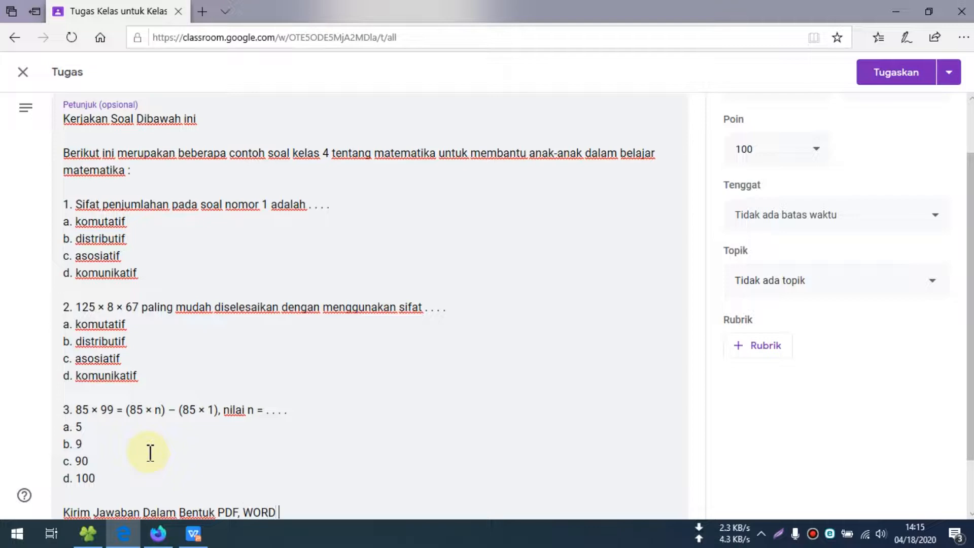
pyautogui.scroll(2, 557, 337)
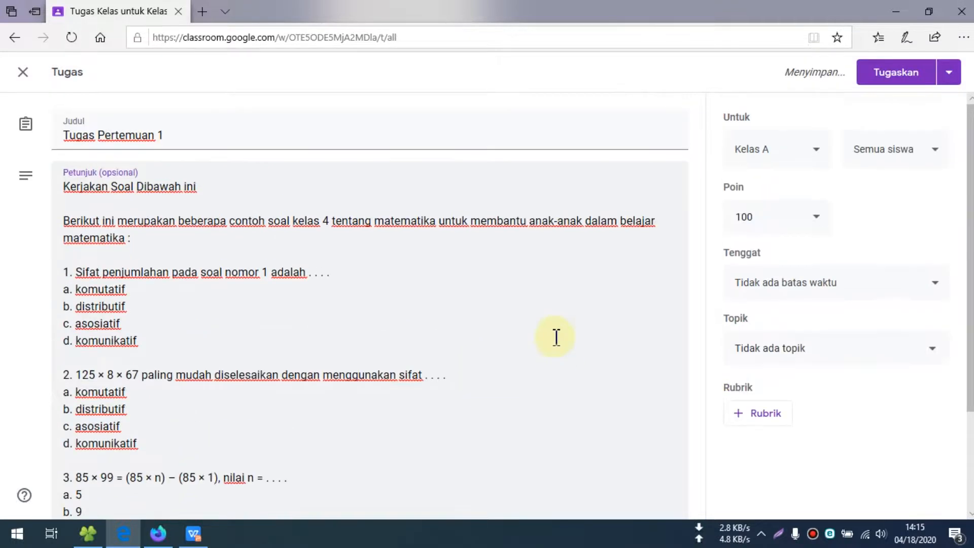
pyautogui.scroll(-3, 556, 337)
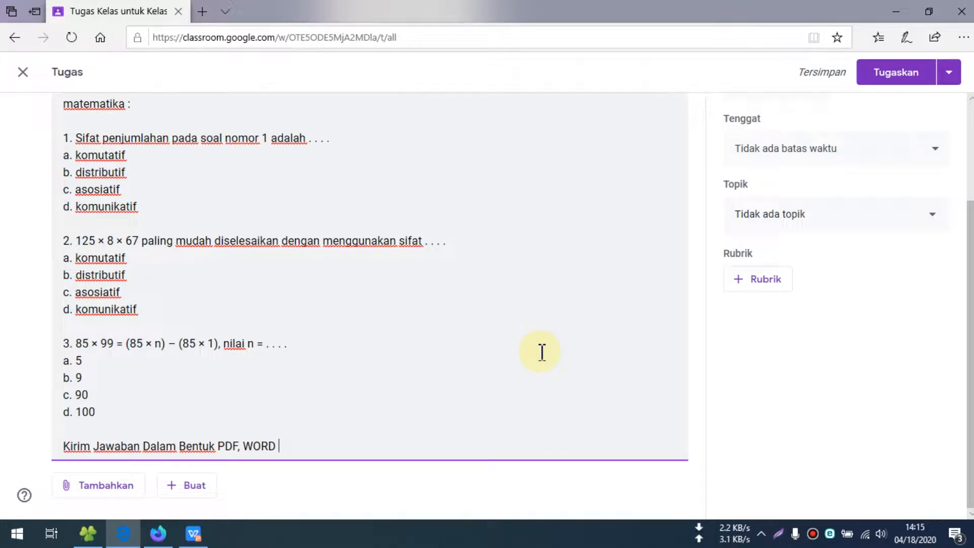
pyautogui.press('BackSpace')
pyautogui.scroll(2, 541, 352)
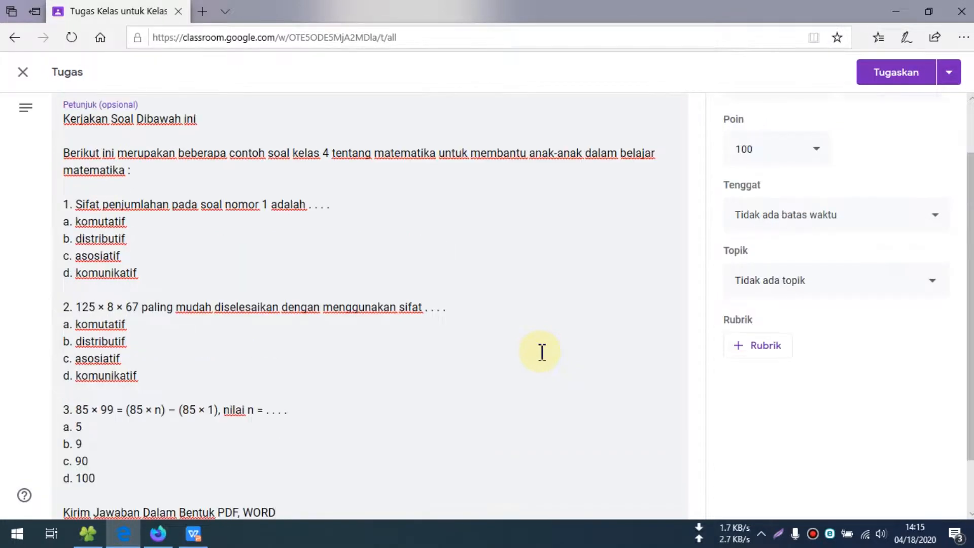
pyautogui.write('d')
pyautogui.scroll(-2, 469, 344)
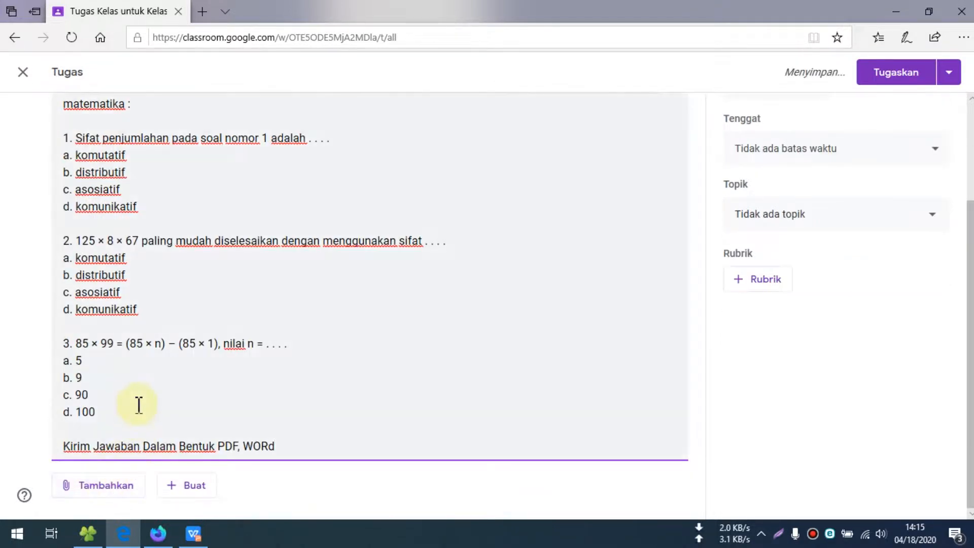
# Step: Review the pasted questions in the instructions and look at the attachment options without adding anything
pyautogui.scroll(4, 137, 398)
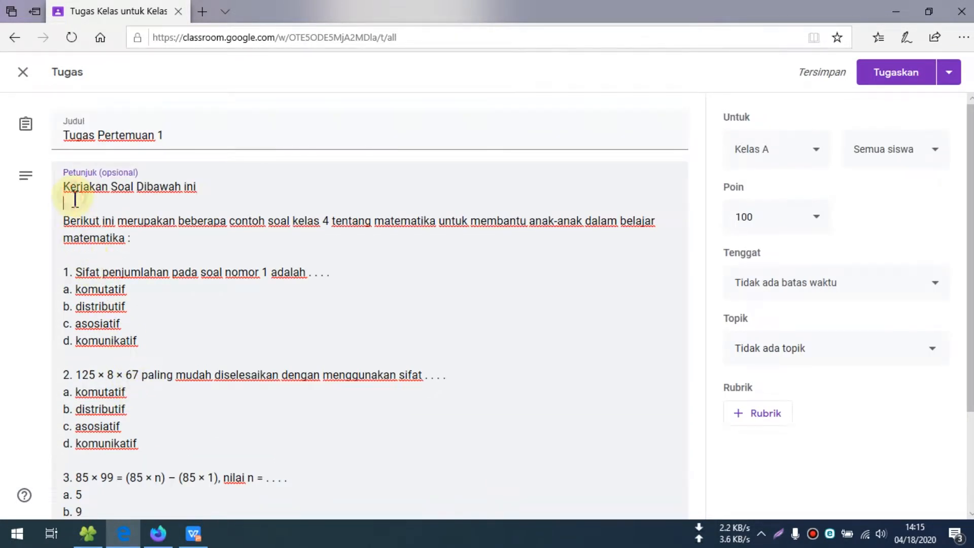
pyautogui.moveTo(74, 199); pyautogui.dragTo(209, 349)
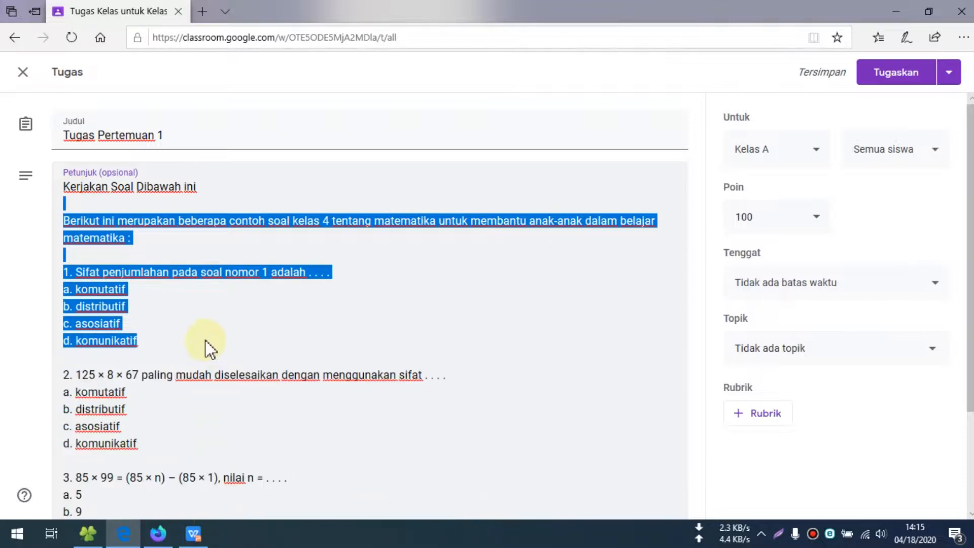
pyautogui.scroll(-3, 169, 392)
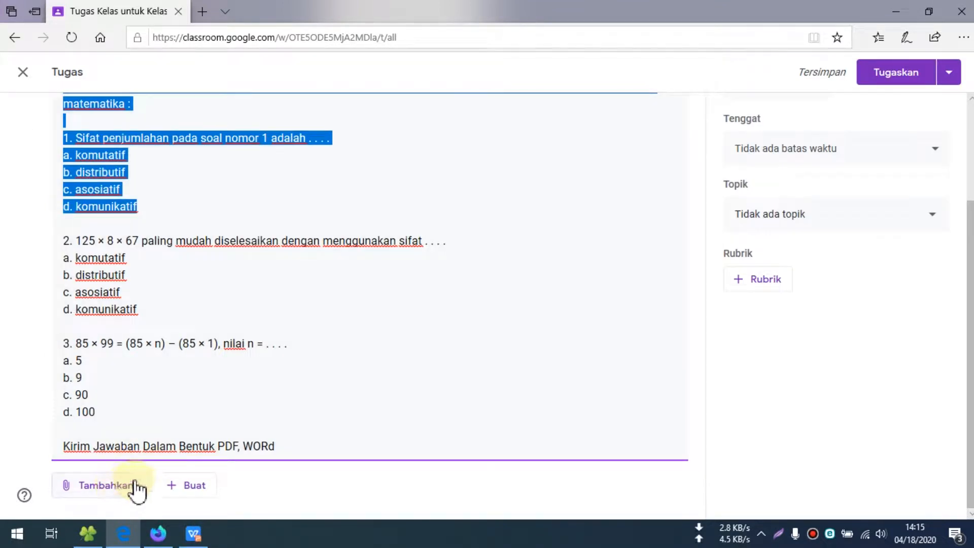
pyautogui.click(110, 493)
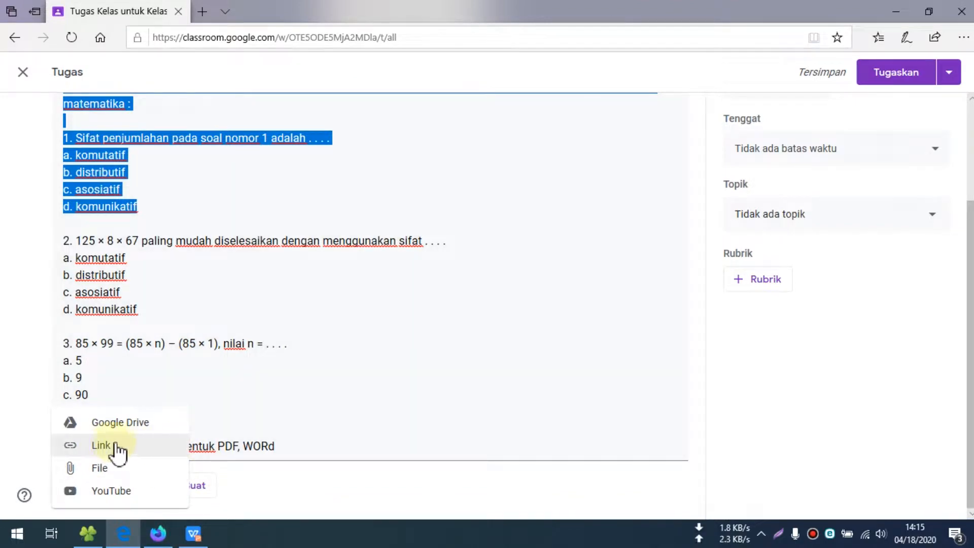
pyautogui.press('Escape')
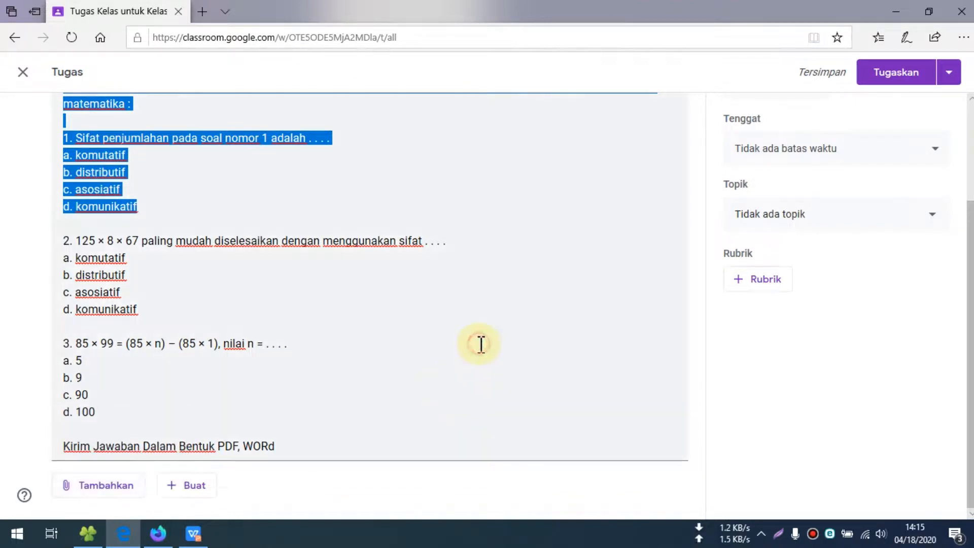
pyautogui.scroll(3, 583, 329)
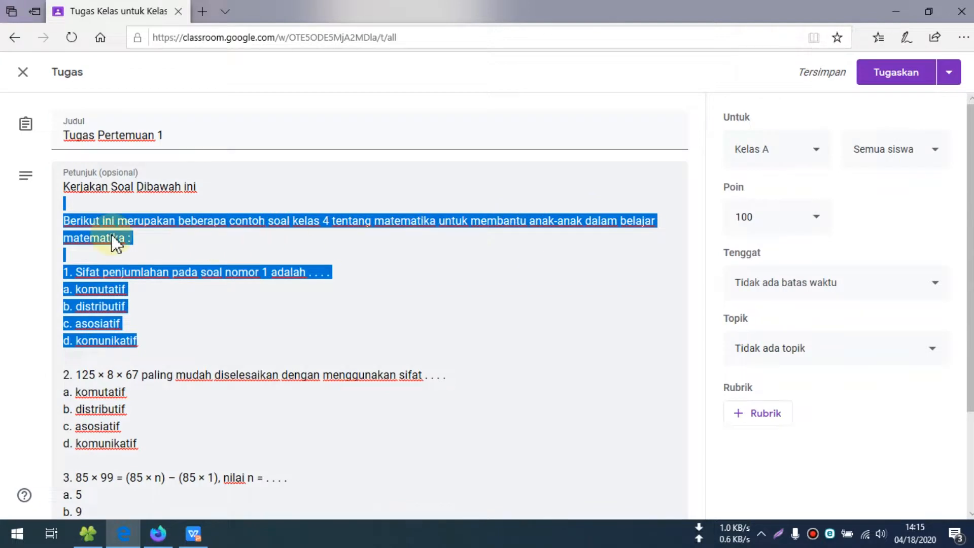
# Step: Keep the assignment's points at 100 and set its due date to 20 Apr 2020 at 23.59
pyautogui.click(786, 216)
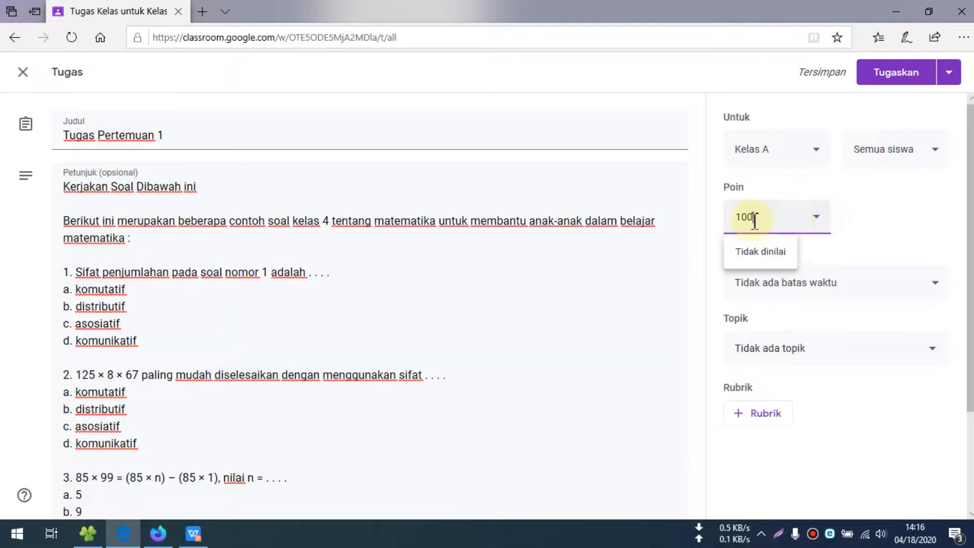
pyautogui.click(891, 231)
pyautogui.click(804, 286)
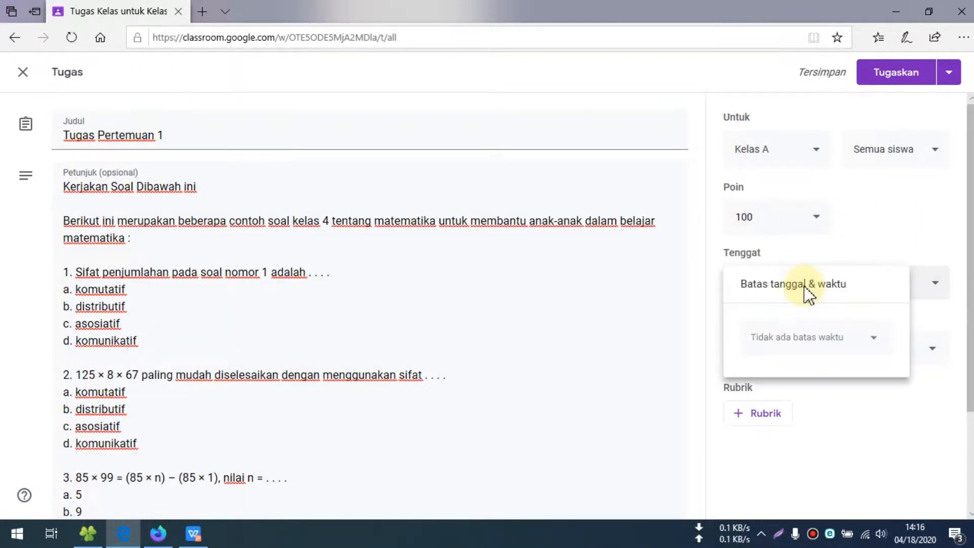
pyautogui.click(820, 346)
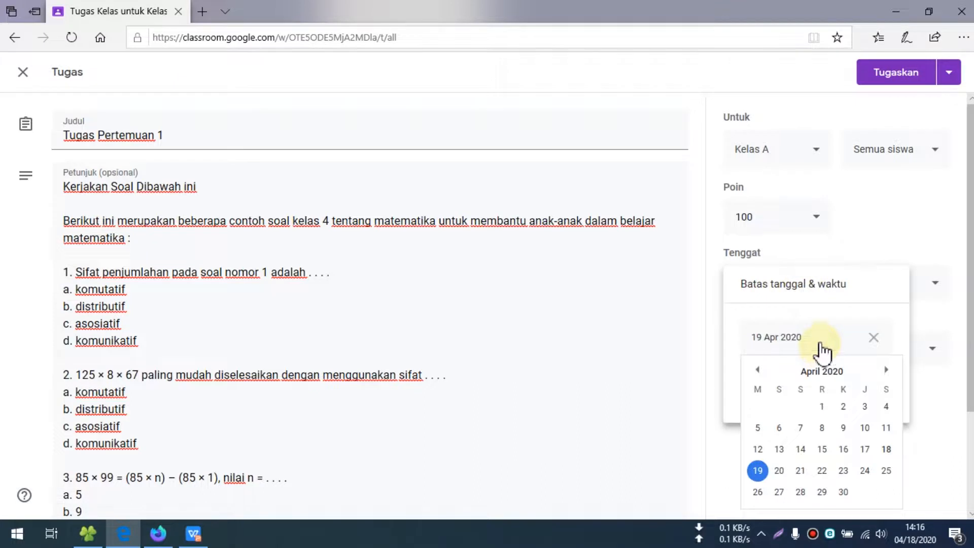
pyautogui.click(778, 470)
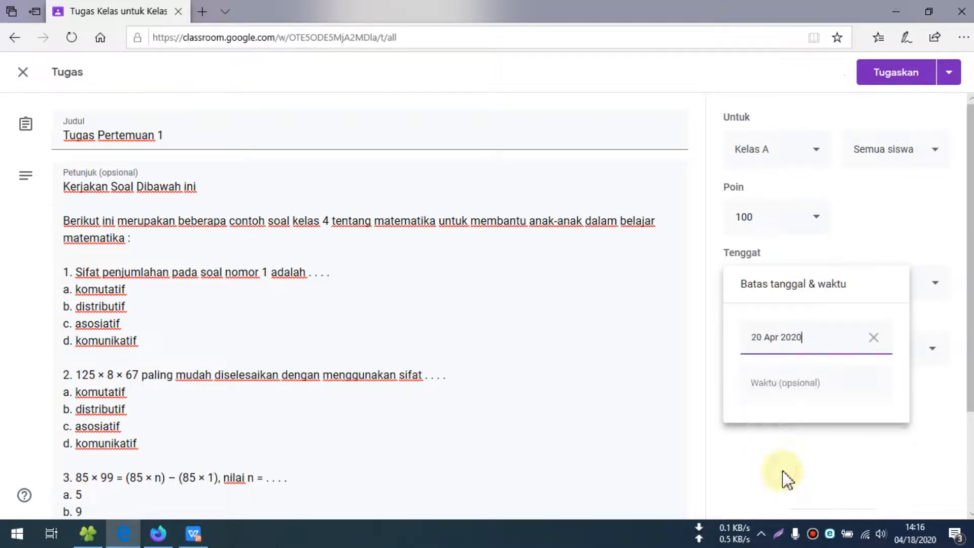
pyautogui.click(789, 390)
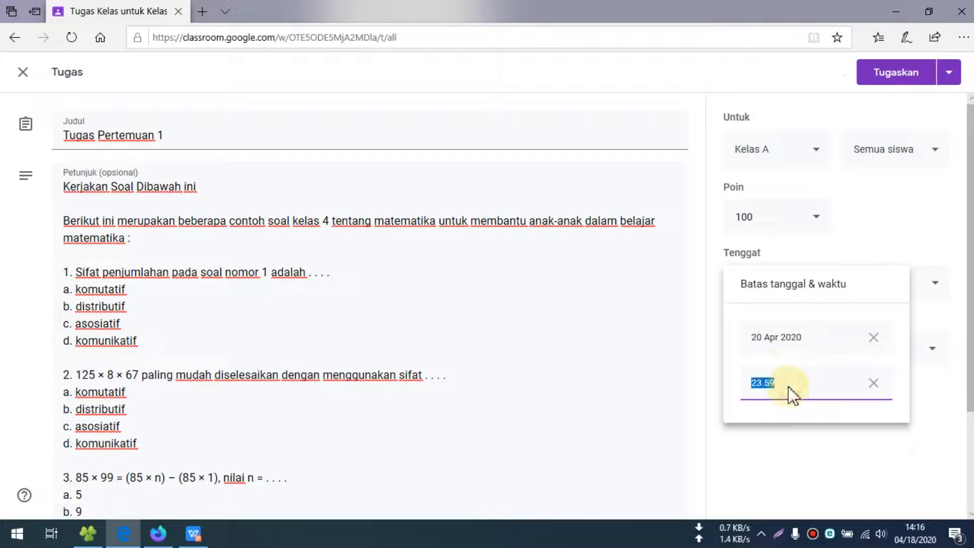
pyautogui.click(714, 397)
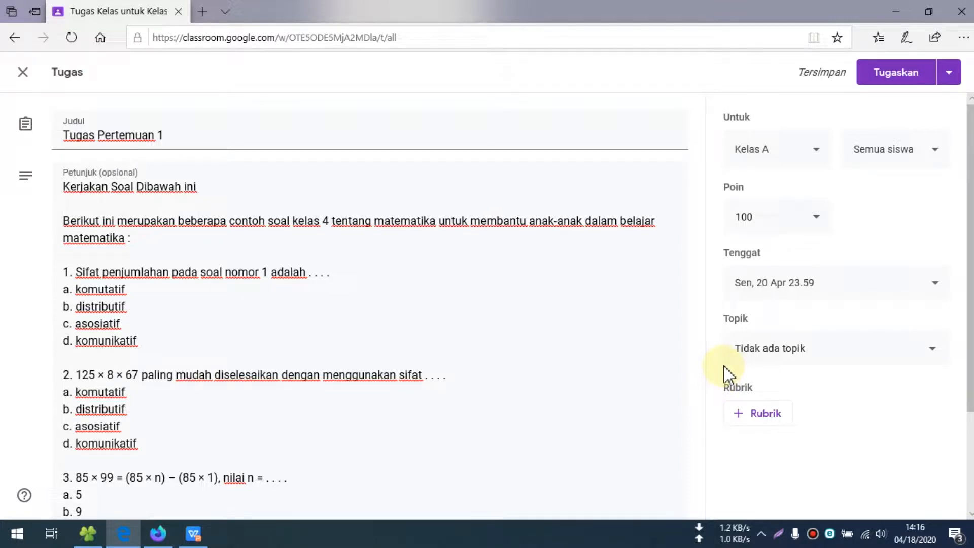
# Step: Create the topic Aljabar for the assignment
pyautogui.click(775, 350)
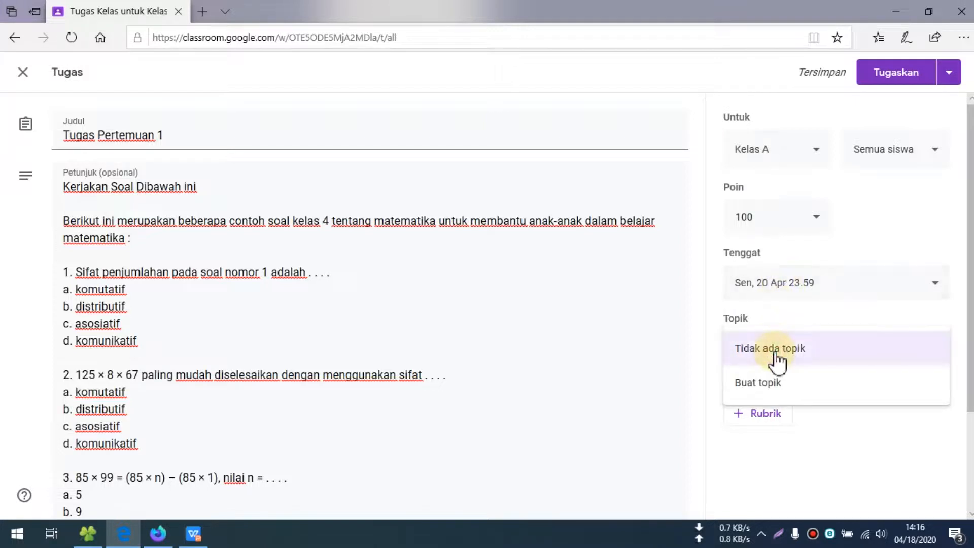
pyautogui.click(777, 349)
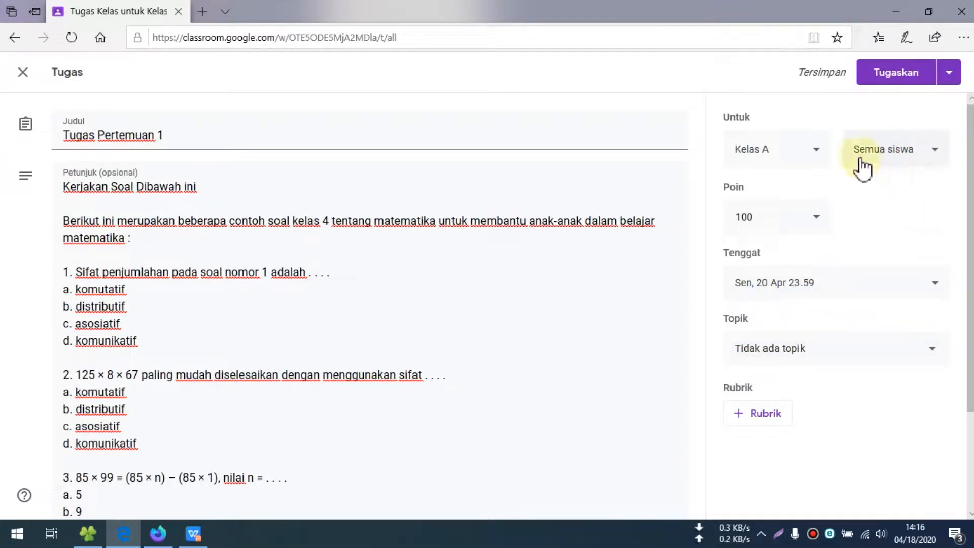
pyautogui.click(783, 356)
pyautogui.click(761, 391)
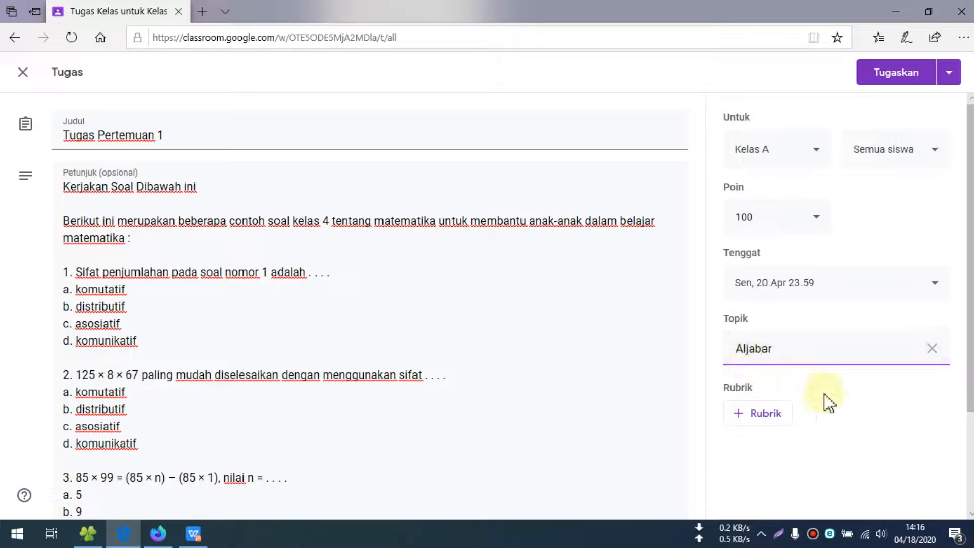
pyautogui.click(854, 404)
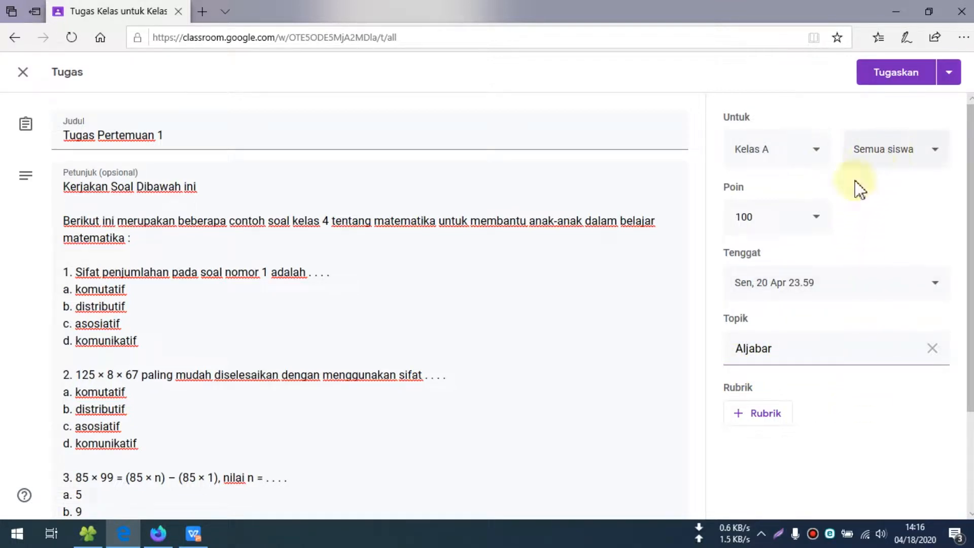
# Step: Post the assignment to all students of Kelas A, dismiss the reordering tip, and review Tugas Pertemuan 1 under Aljabar
pyautogui.click(889, 75)
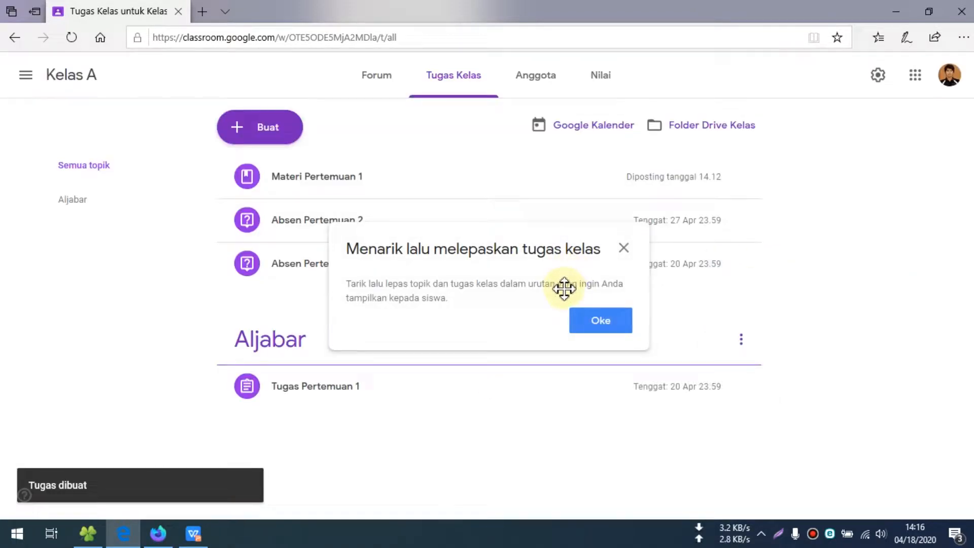
pyautogui.click(599, 325)
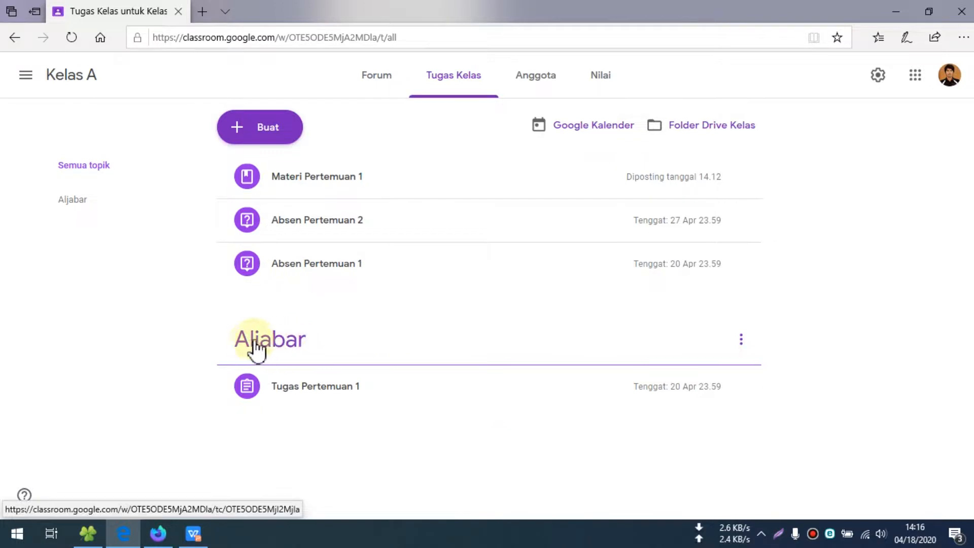
pyautogui.click(332, 395)
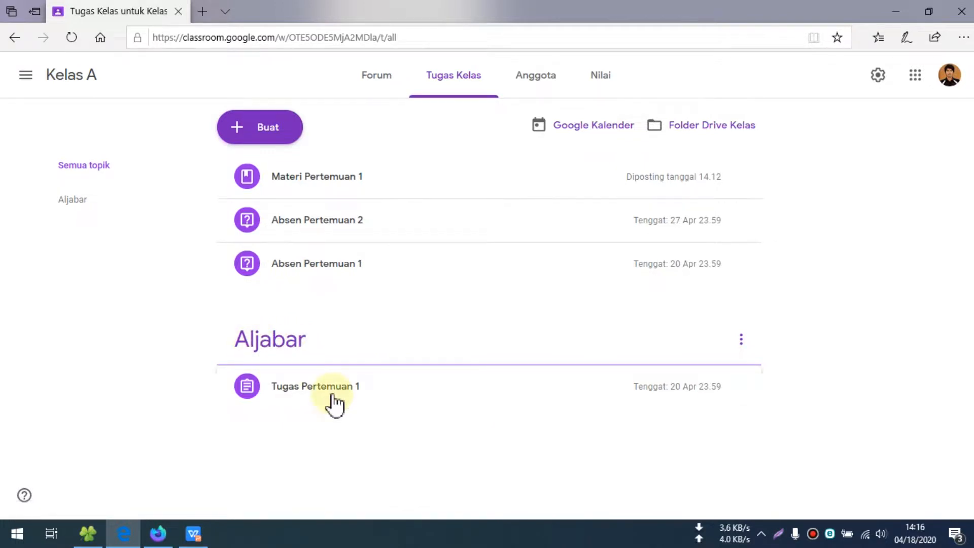
pyautogui.scroll(-5, 404, 404)
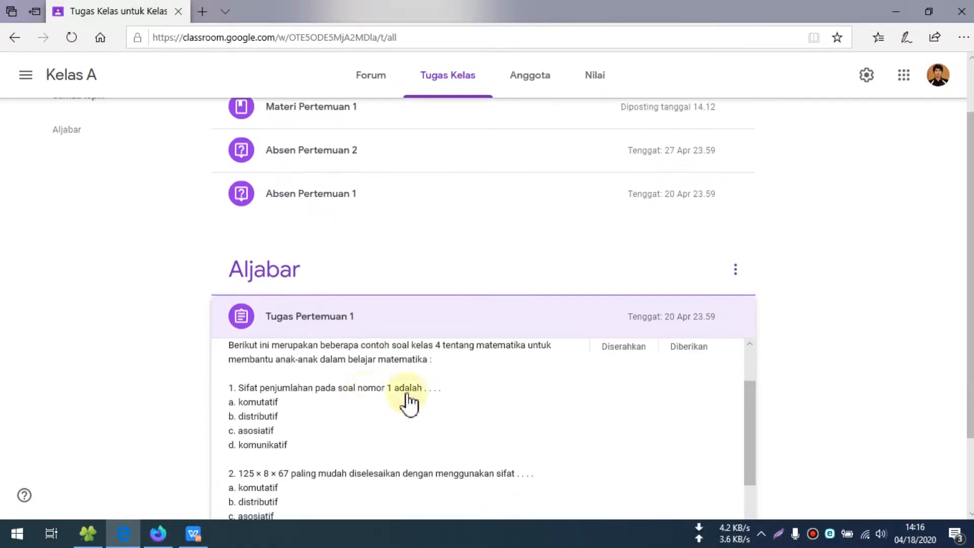
pyautogui.scroll(5, 396, 426)
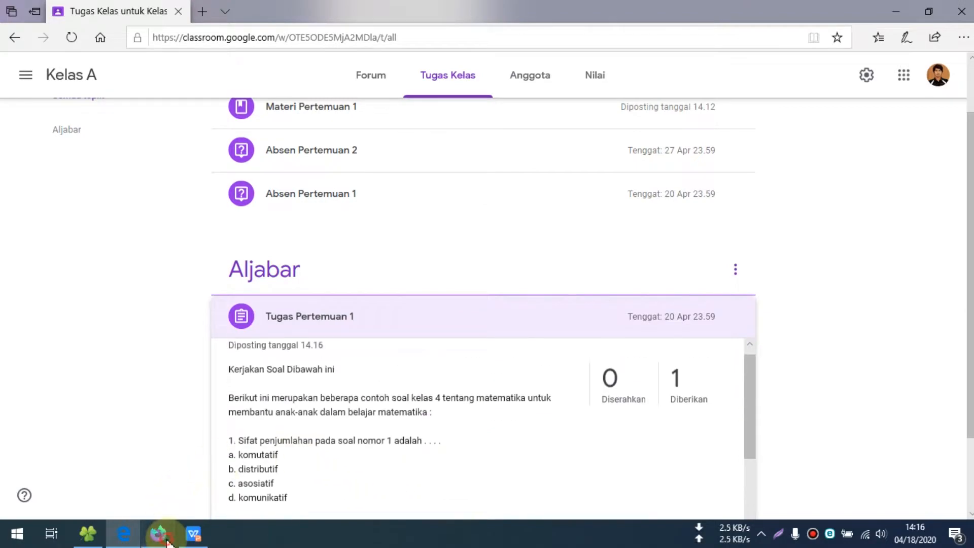
# Step: Switch to the student account in Firefox, return from Materi Pertemuan 1 to the Kelas A classwork list, and reload it
pyautogui.click(166, 540)
pyautogui.scroll(10, 527, 327)
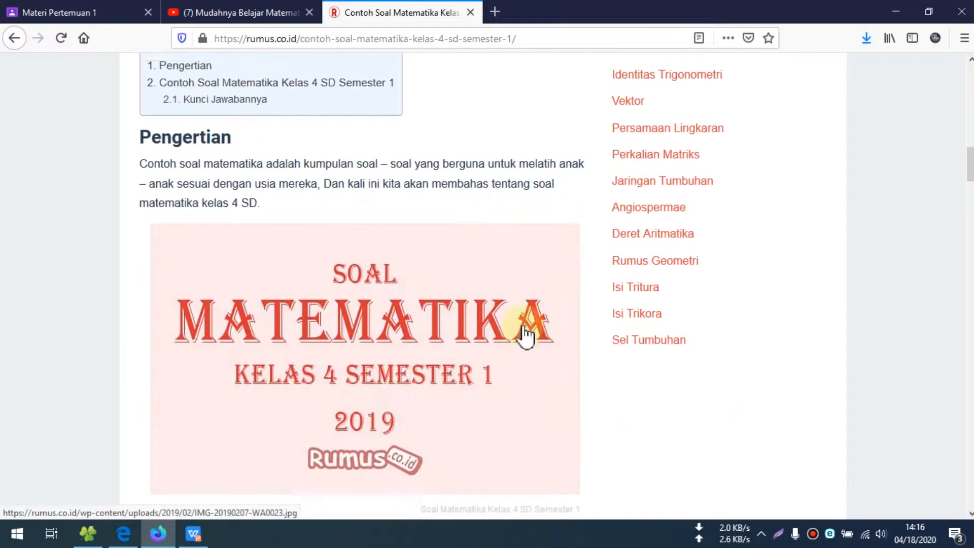
pyautogui.scroll(-5, 525, 332)
pyautogui.click(76, 14)
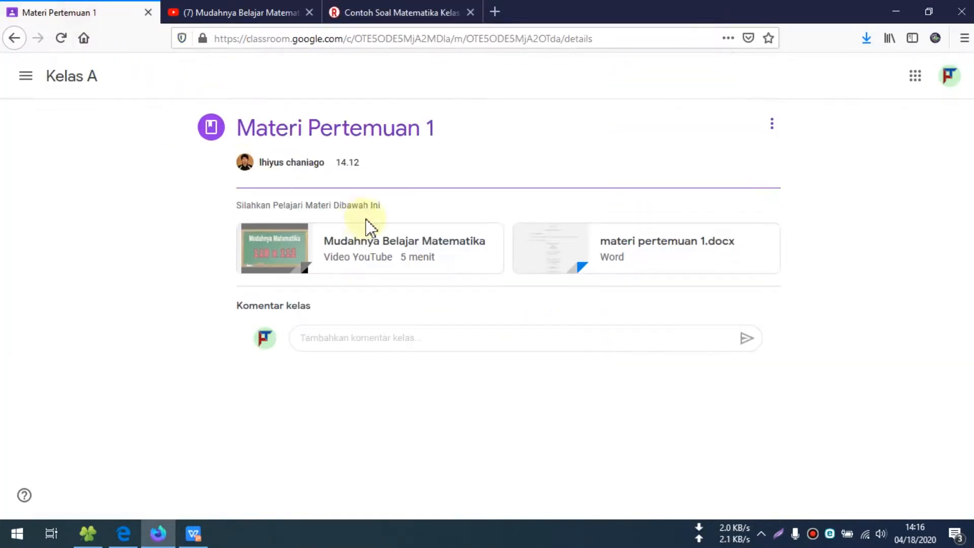
pyautogui.click(12, 39)
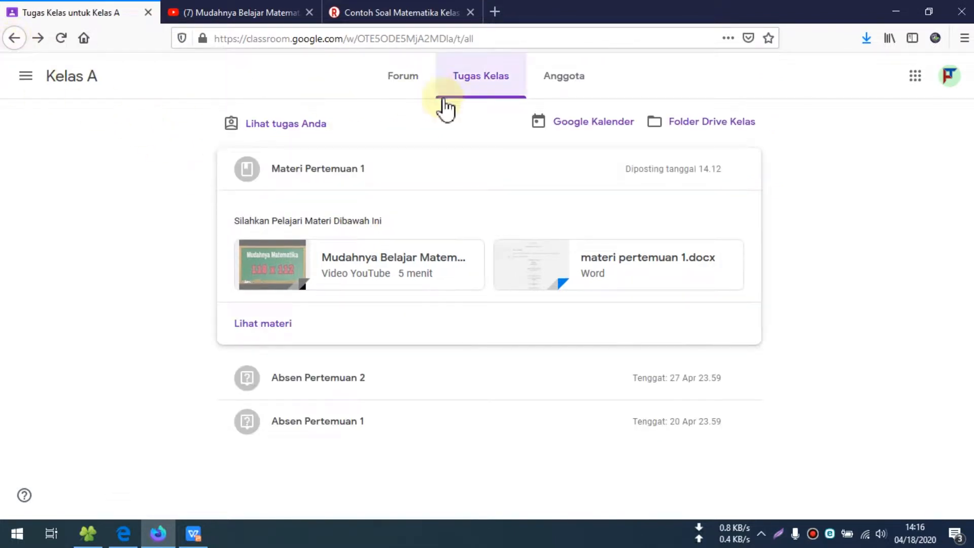
pyautogui.click(68, 45)
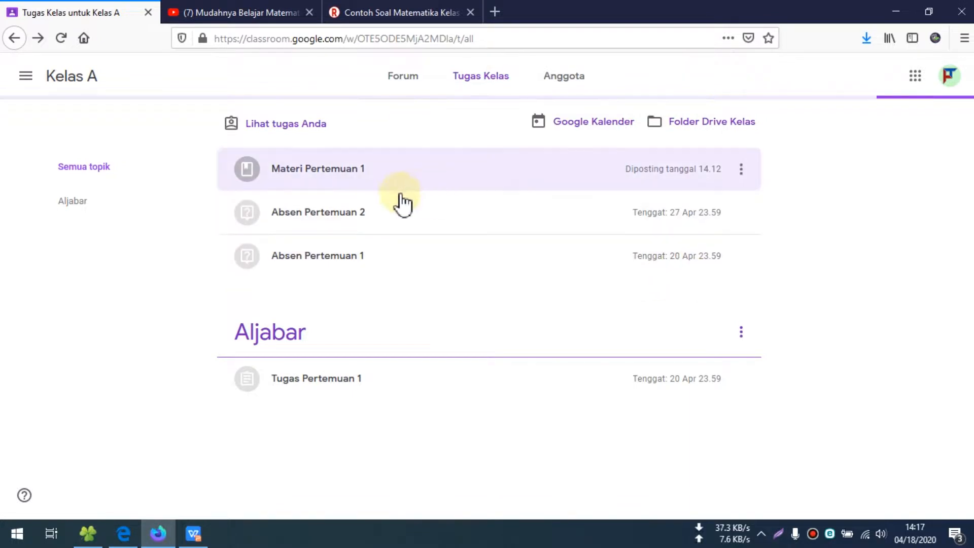
# Step: Open the full Tugas Pertemuan 1 assignment, review its questions, and check the tutorial outline in WPS Office
pyautogui.click(330, 391)
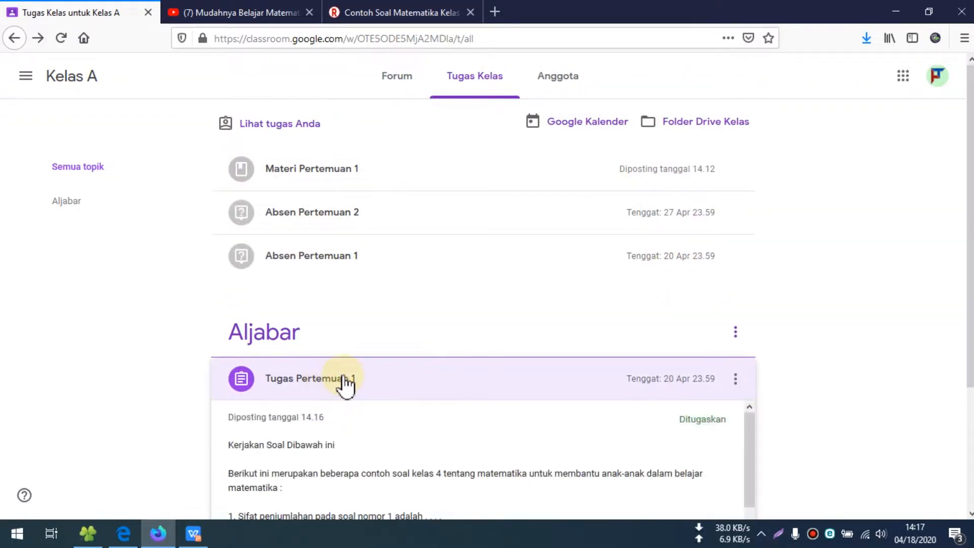
pyautogui.click(259, 471)
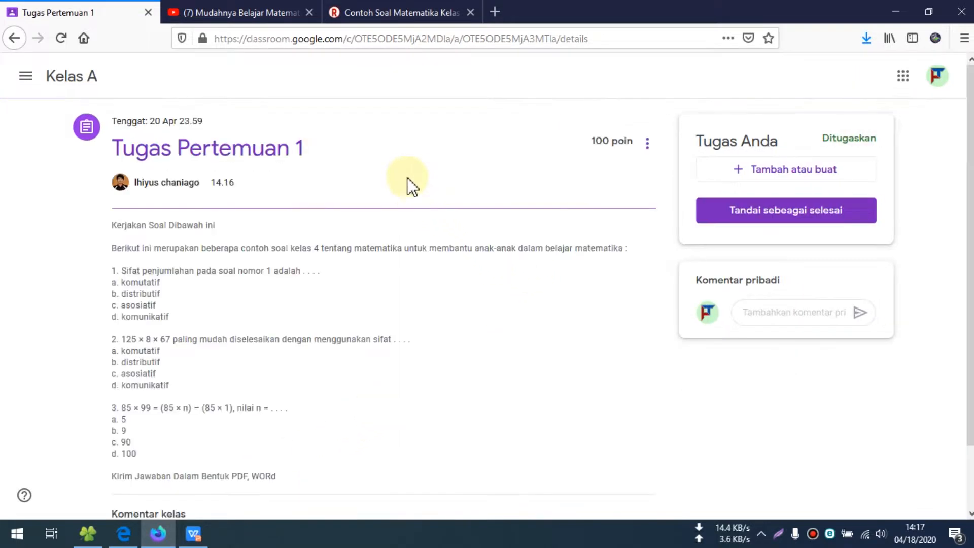
pyautogui.scroll(-3, 163, 305)
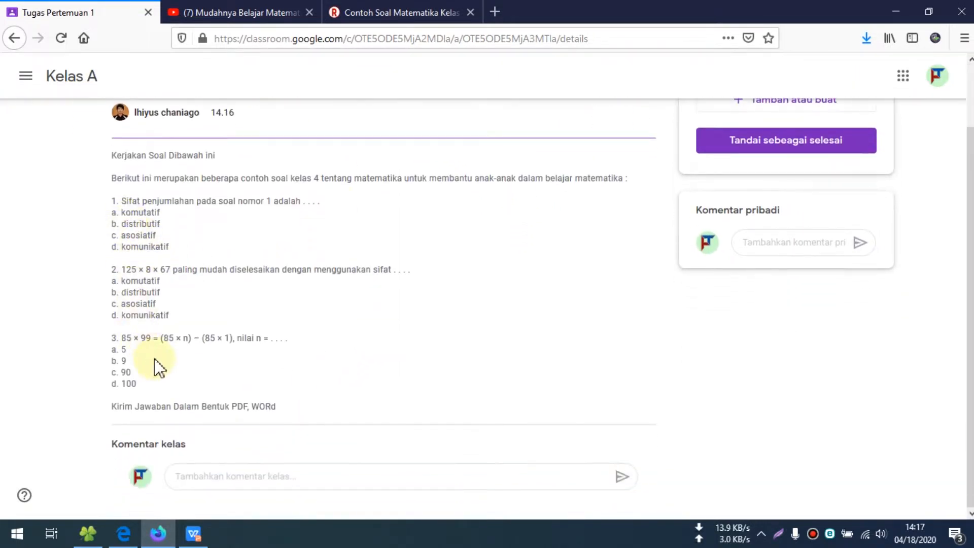
pyautogui.scroll(3, 627, 241)
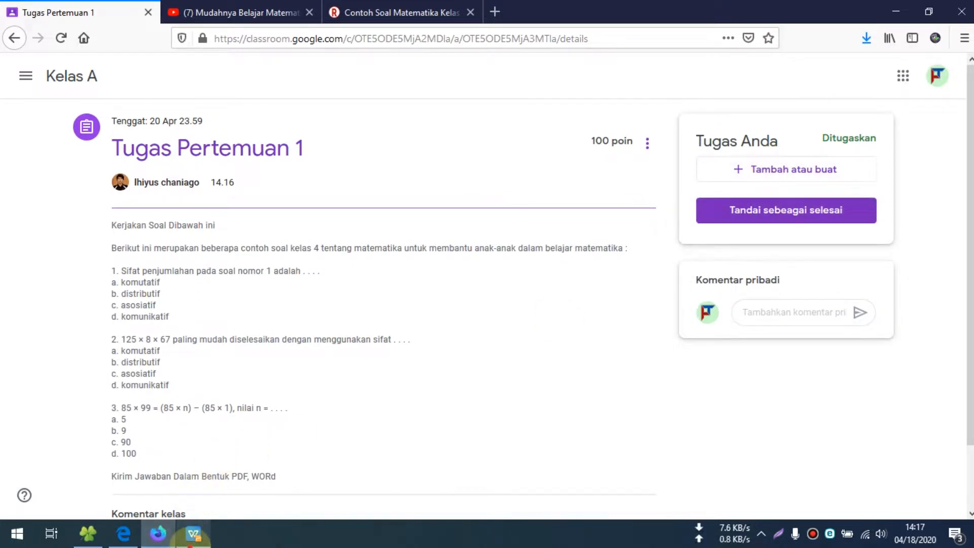
pyautogui.click(192, 533)
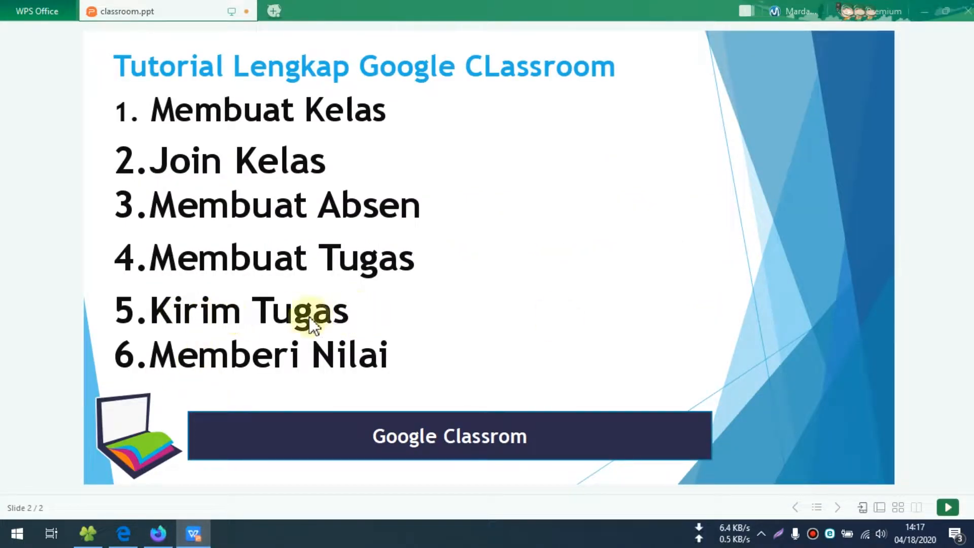
pyautogui.click(159, 533)
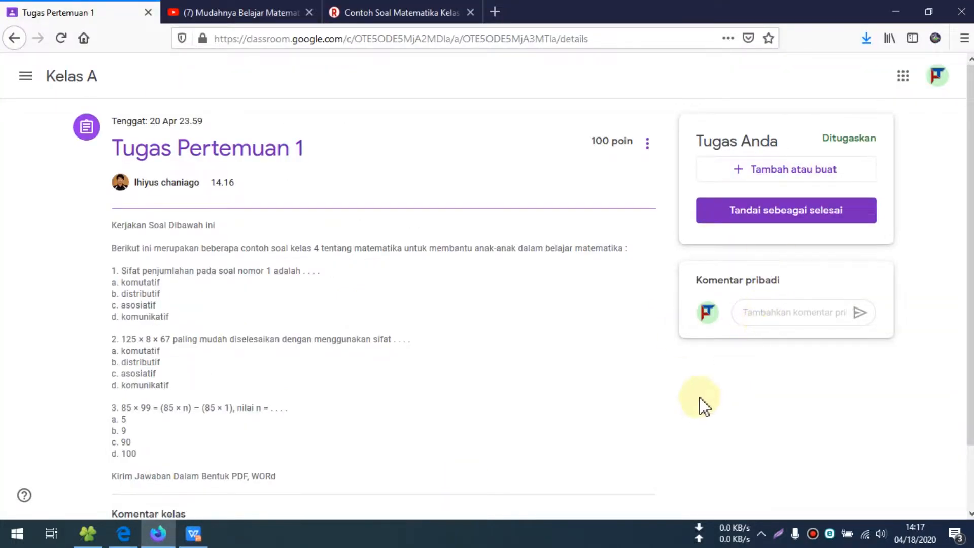
# Step: Switch to File Explorer and duplicate materi pertemuan 2.docx within the materi matematika folder
pyautogui.click(87, 535)
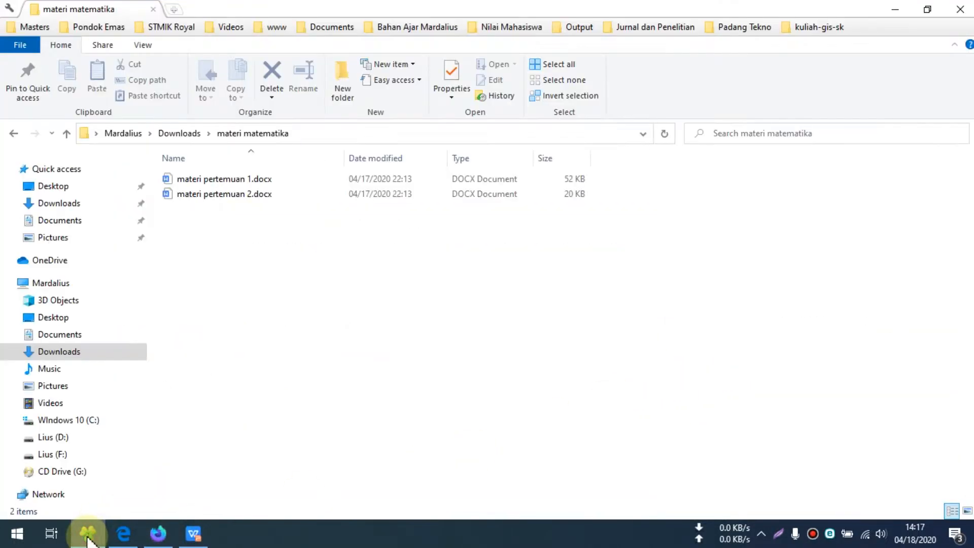
pyautogui.click(87, 536)
pyautogui.click(87, 537)
pyautogui.click(211, 198)
pyautogui.click(211, 198)
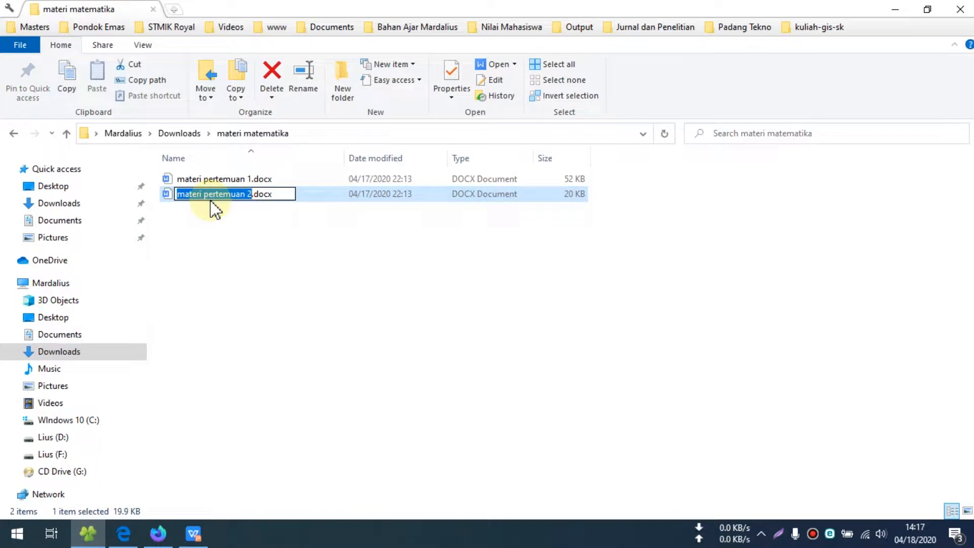
pyautogui.click(211, 229)
pyautogui.click(218, 196)
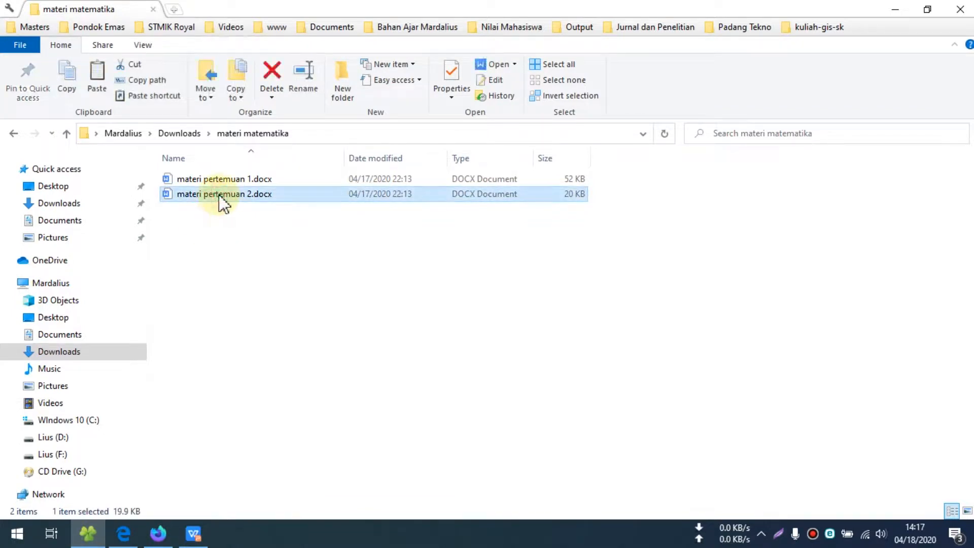
pyautogui.hotkey('ctrl', 'c')
pyautogui.hotkey('ctrl', 'v')
# Step: Rename the copied document as jawaban tugas pertemuan 1.docx and return to the student's assignment page in Firefox
pyautogui.press('F2')
pyautogui.write('jawa')
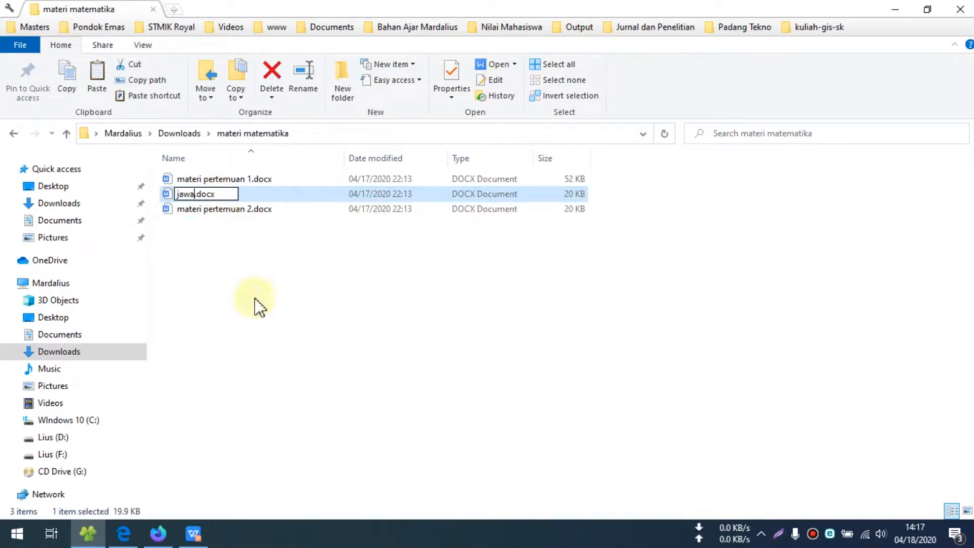
pyautogui.write('ban tugas ')
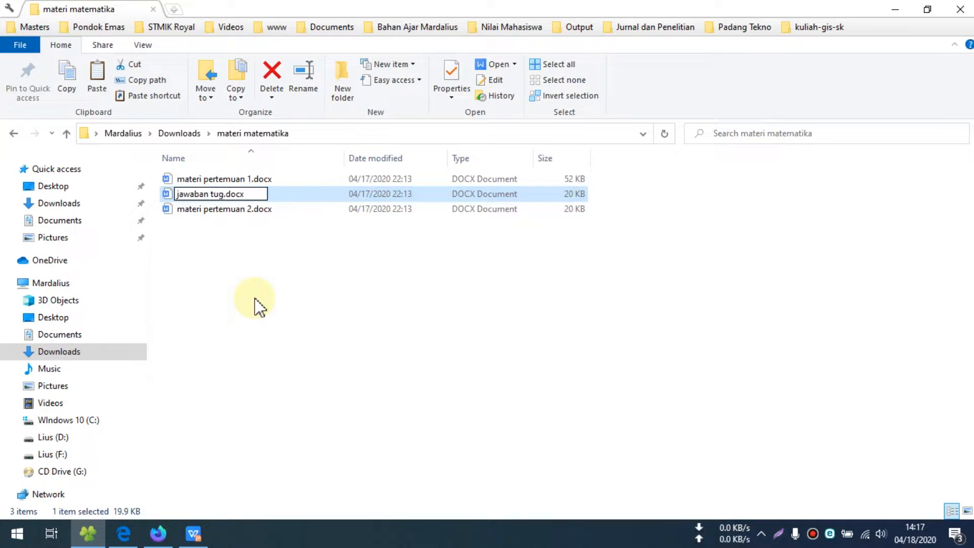
pyautogui.write('pertemuan 1')
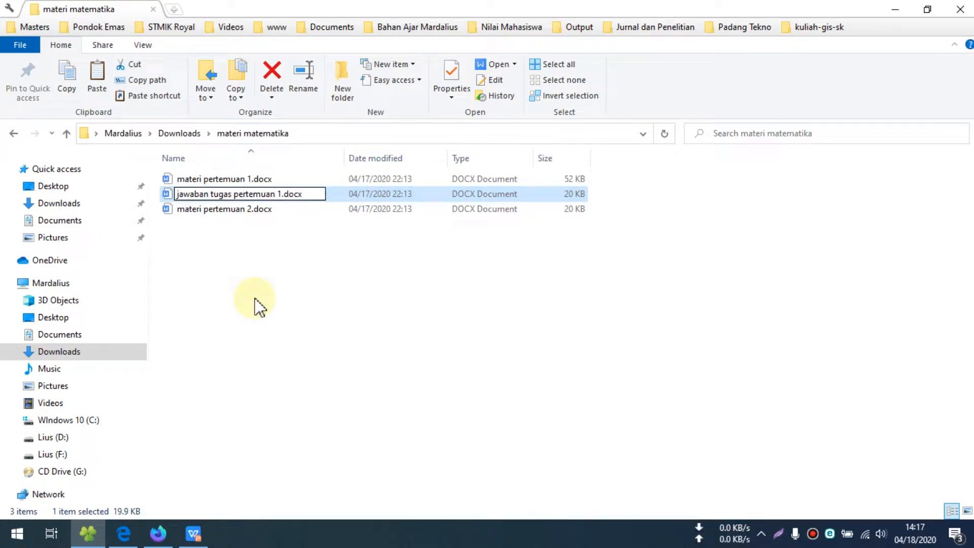
pyautogui.press('Return')
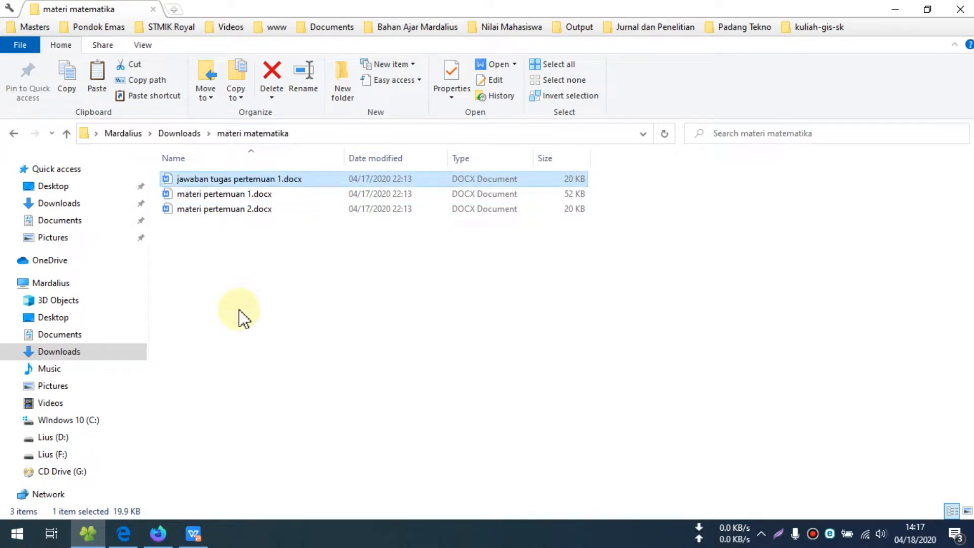
pyautogui.click(127, 541)
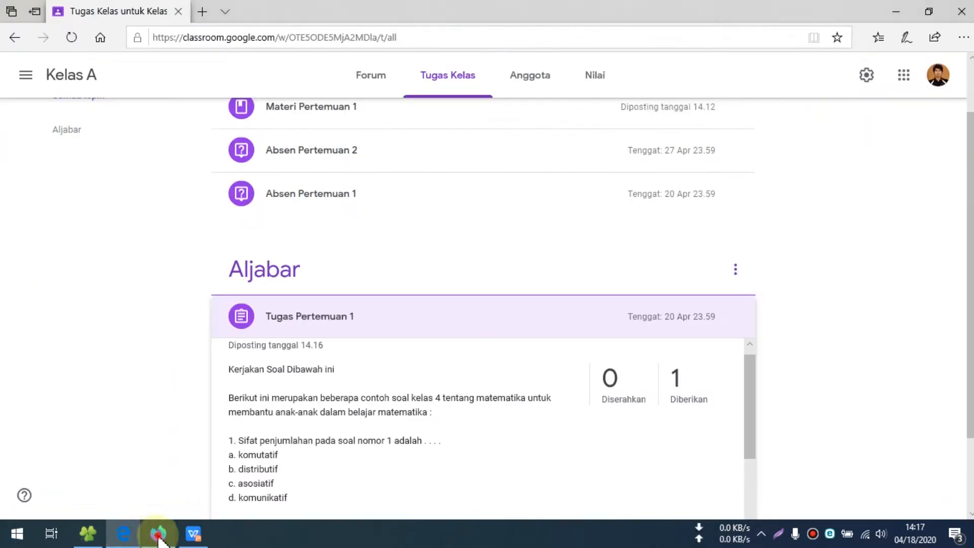
pyautogui.click(158, 533)
# Step: Try adding a newly created Google Docs document to the assignment work, and remove it again
pyautogui.click(780, 183)
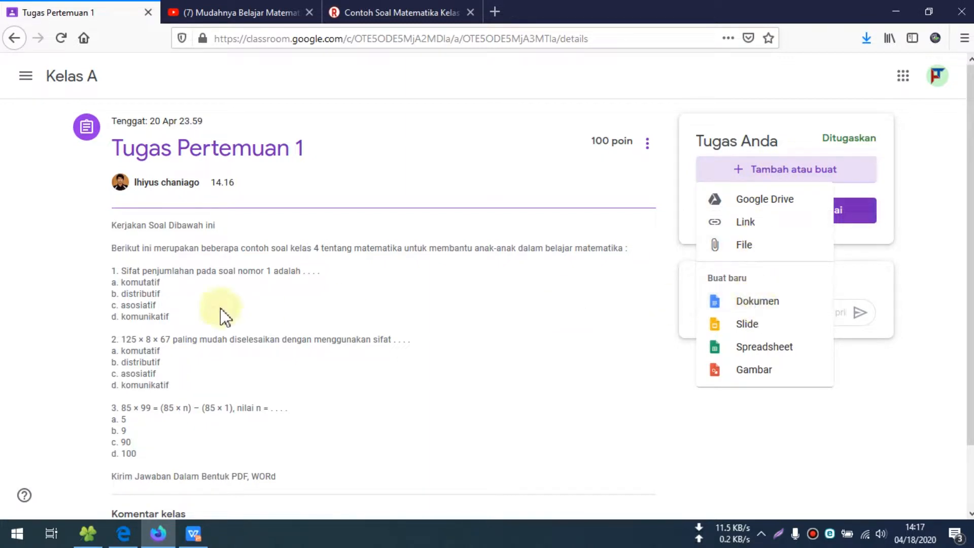
pyautogui.click(750, 307)
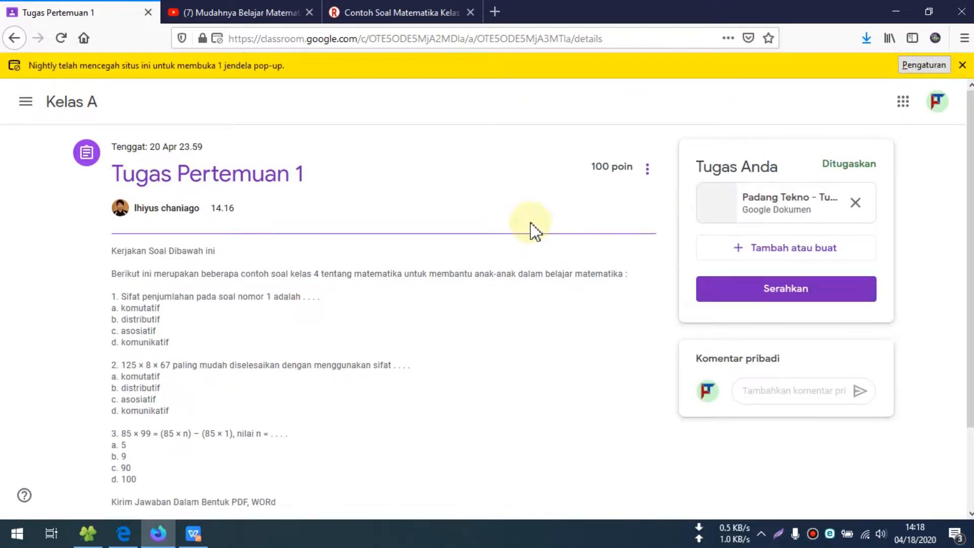
pyautogui.click(962, 65)
pyautogui.click(854, 177)
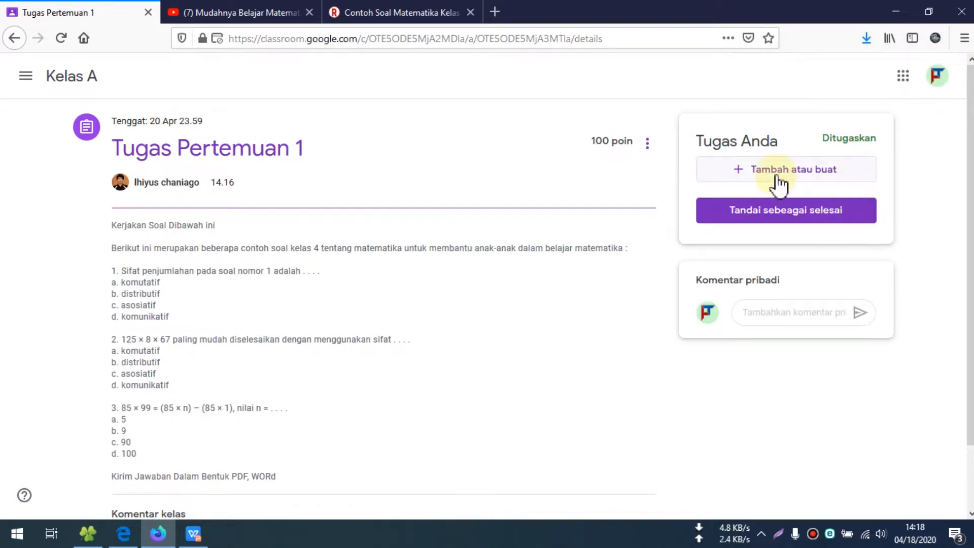
# Step: Upload jawaban tugas pertemuan 1.docx from the materi matematika folder in Downloads as the student's assignment work
pyautogui.click(777, 174)
pyautogui.click(750, 246)
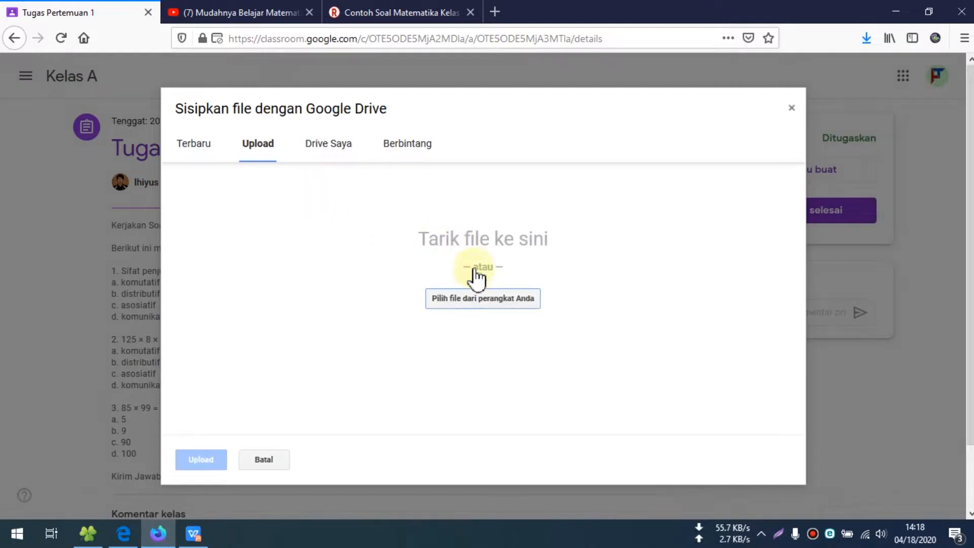
pyautogui.click(480, 303)
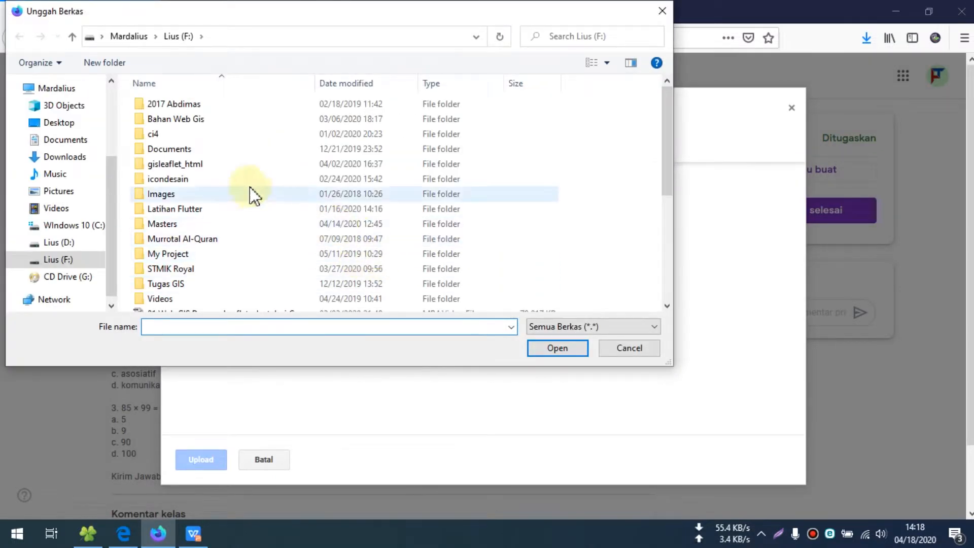
pyautogui.click(60, 140)
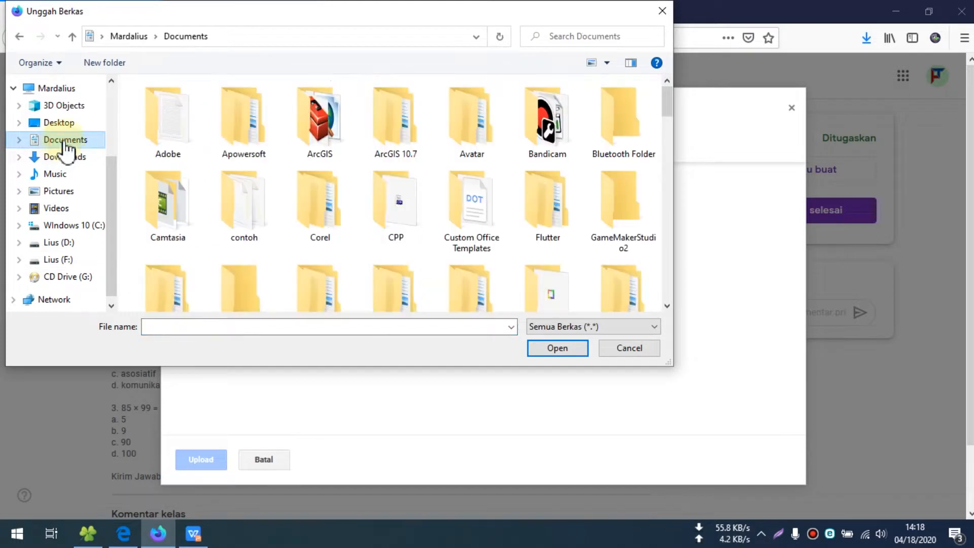
pyautogui.click(67, 158)
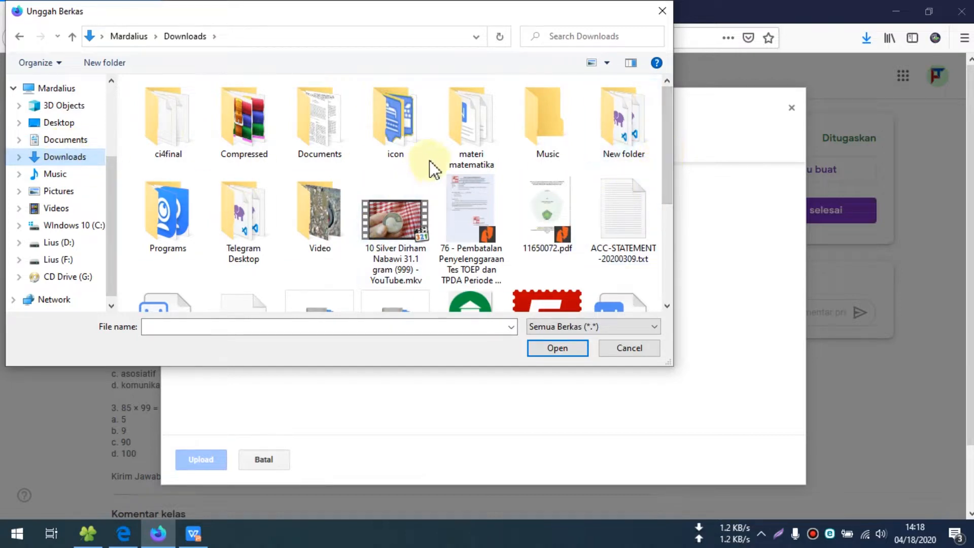
pyautogui.click(478, 143)
pyautogui.doubleClick(478, 143)
pyautogui.doubleClick(167, 103)
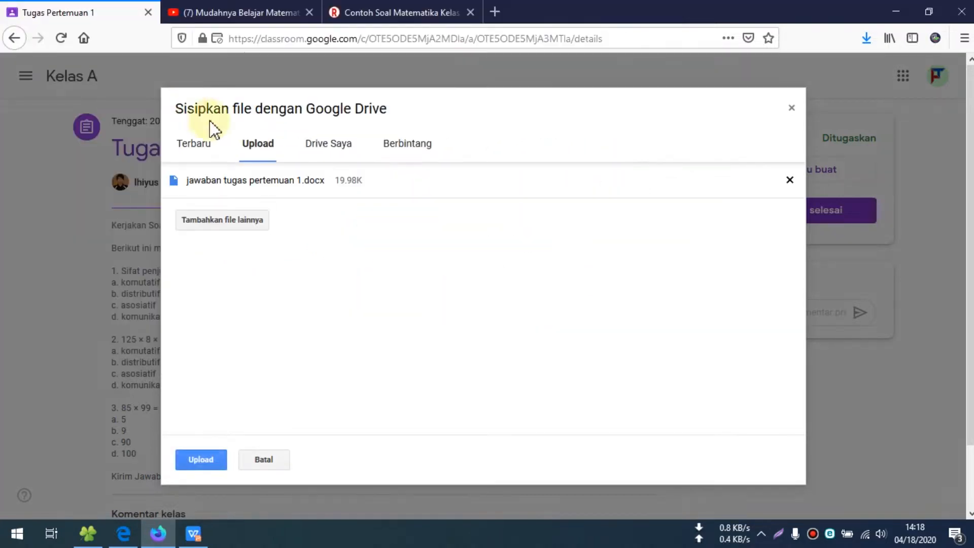
pyautogui.click(203, 459)
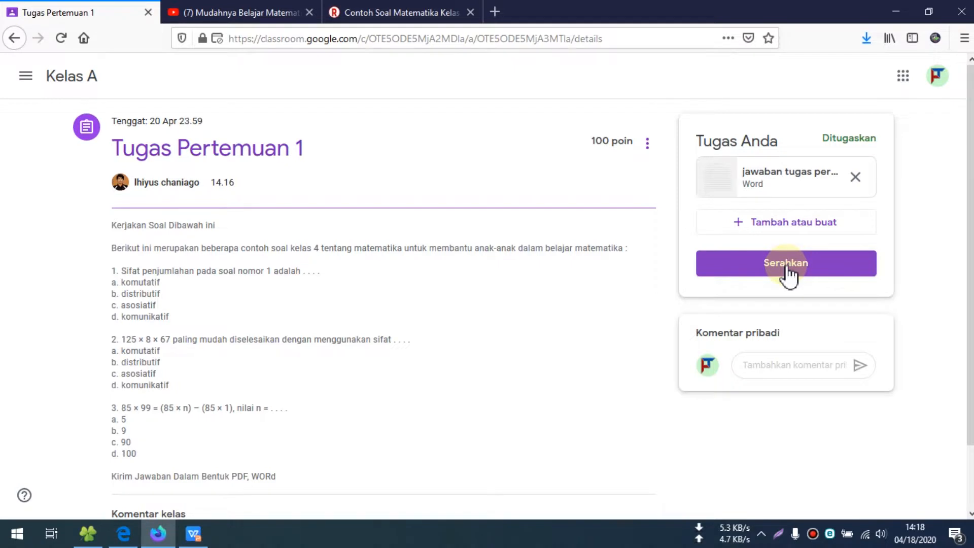
# Step: Turn in Tugas Pertemuan 1 with the attached answer document and point out the assignment's deadline
pyautogui.click(786, 264)
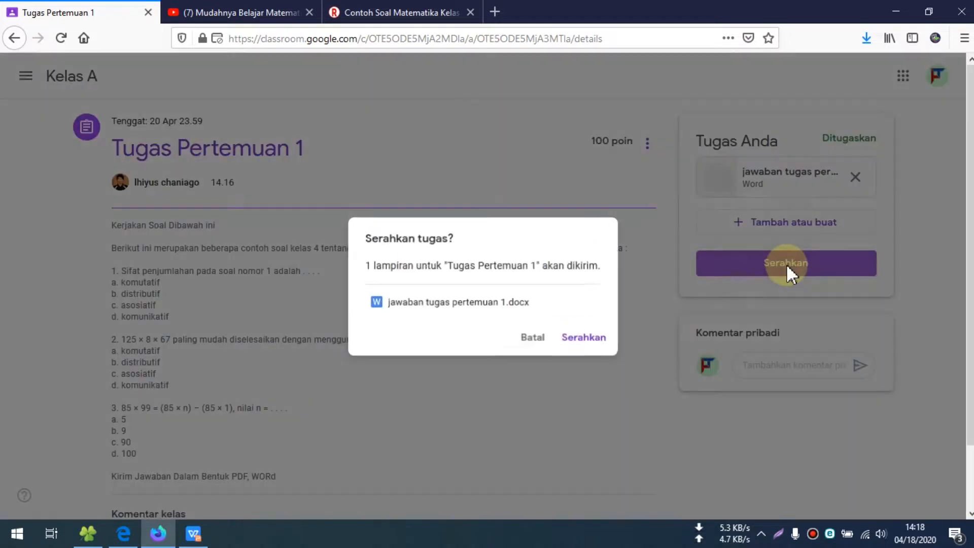
pyautogui.click(580, 337)
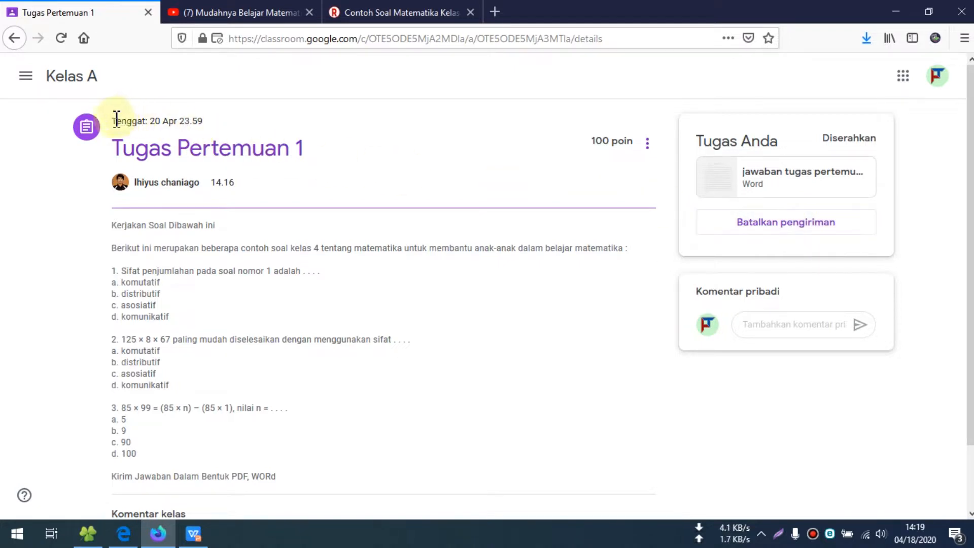
pyautogui.moveTo(113, 121); pyautogui.dragTo(155, 122)
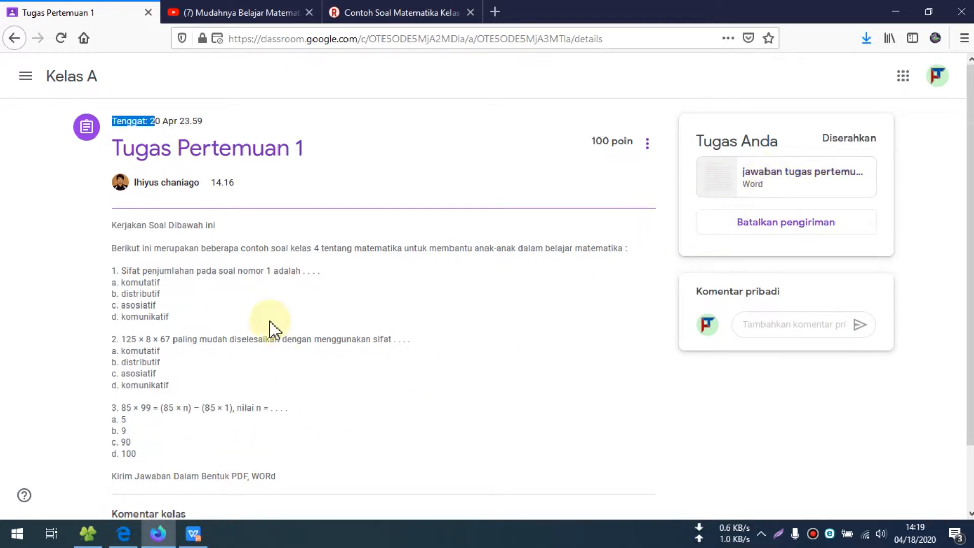
pyautogui.click(617, 192)
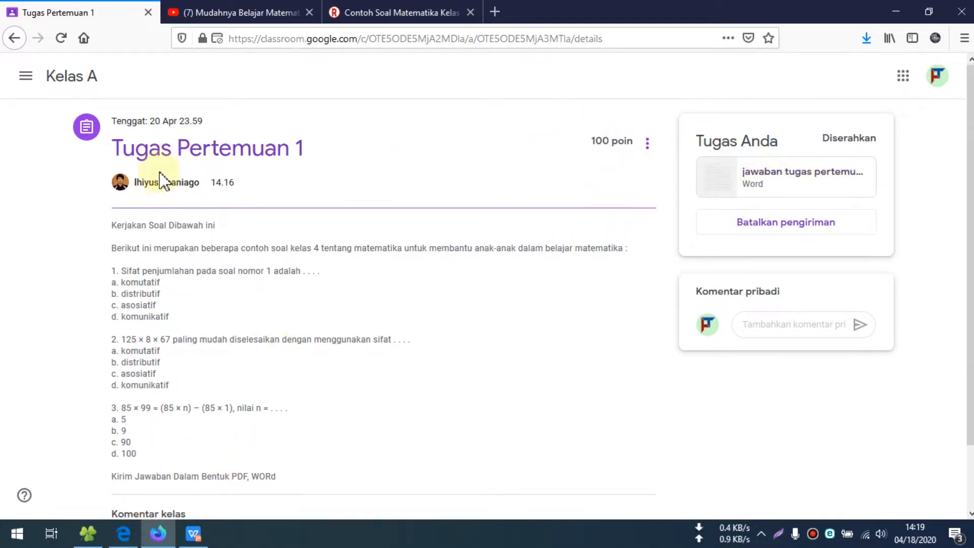
# Step: Return to the Kelas A classwork list and check the submission status and questions of Tugas Pertemuan 1
pyautogui.click(26, 76)
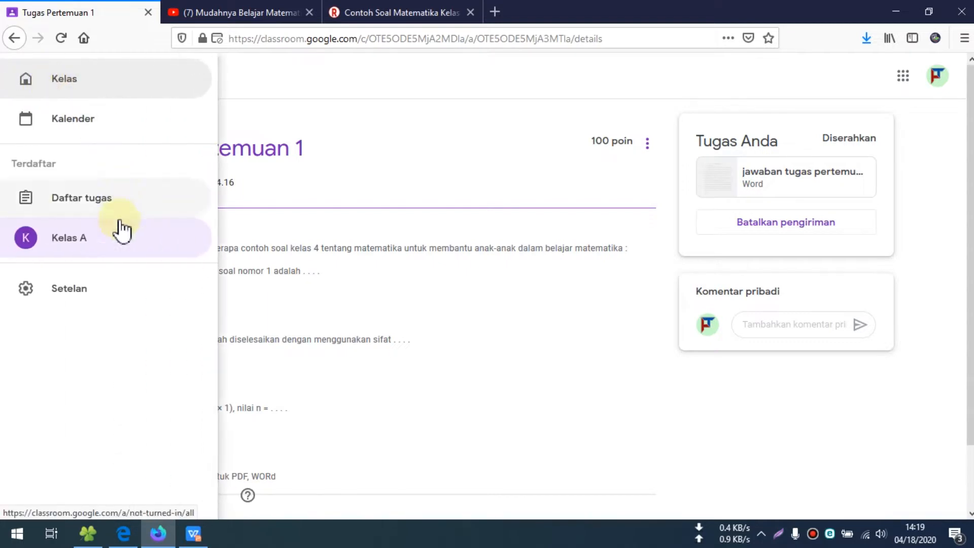
pyautogui.click(78, 243)
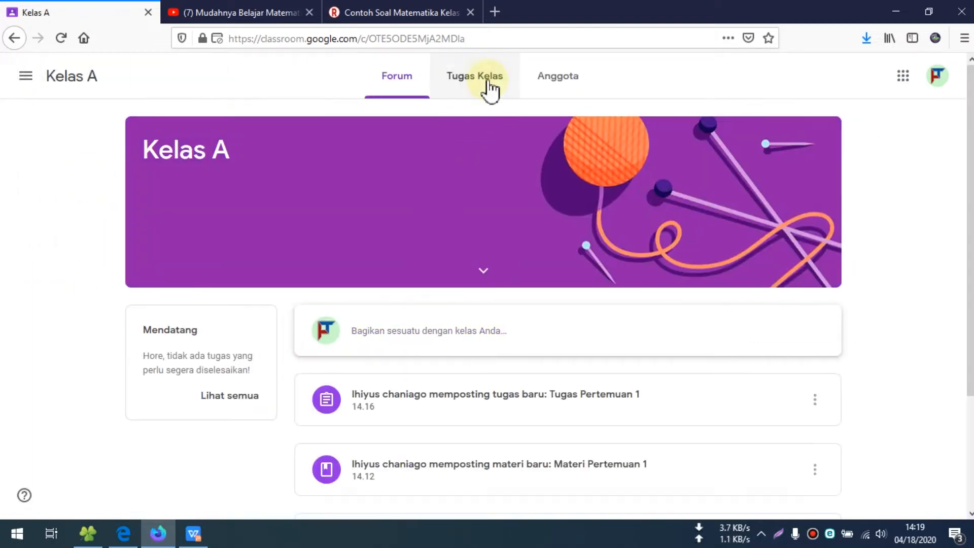
pyautogui.click(486, 84)
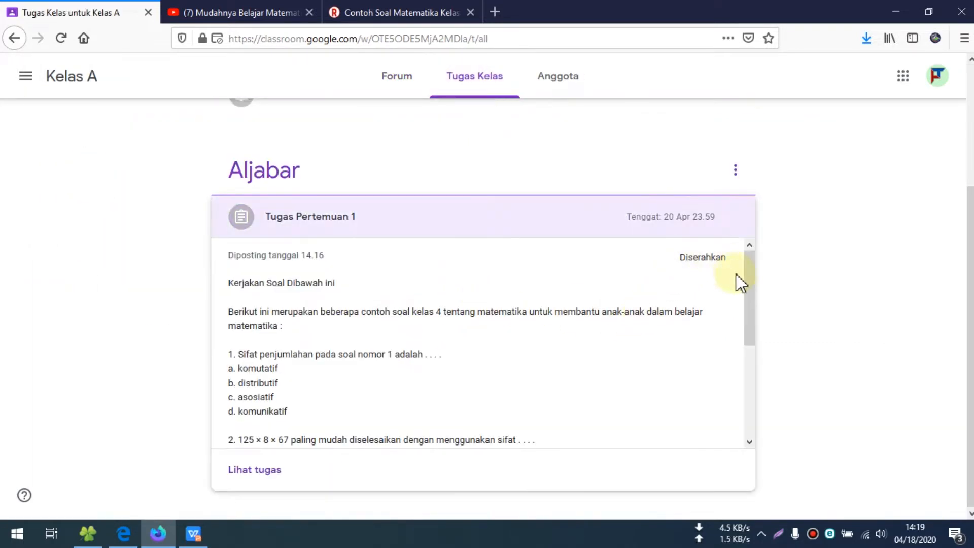
pyautogui.moveTo(747, 282); pyautogui.dragTo(756, 348)
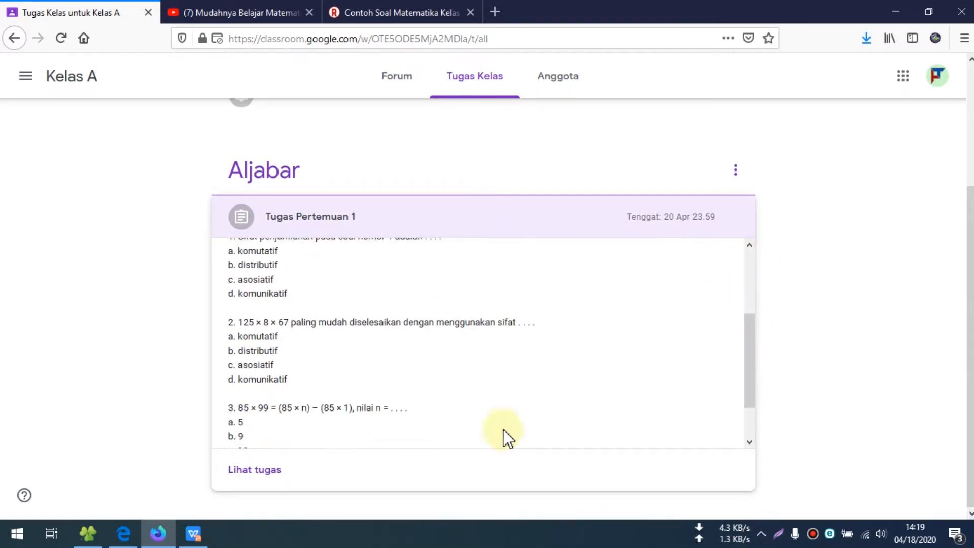
# Step: Switch to the teacher's account in Edge and enter a grade of 80 for the student's Tugas Pertemuan 1 in Kelas A's gradebook
pyautogui.click(124, 542)
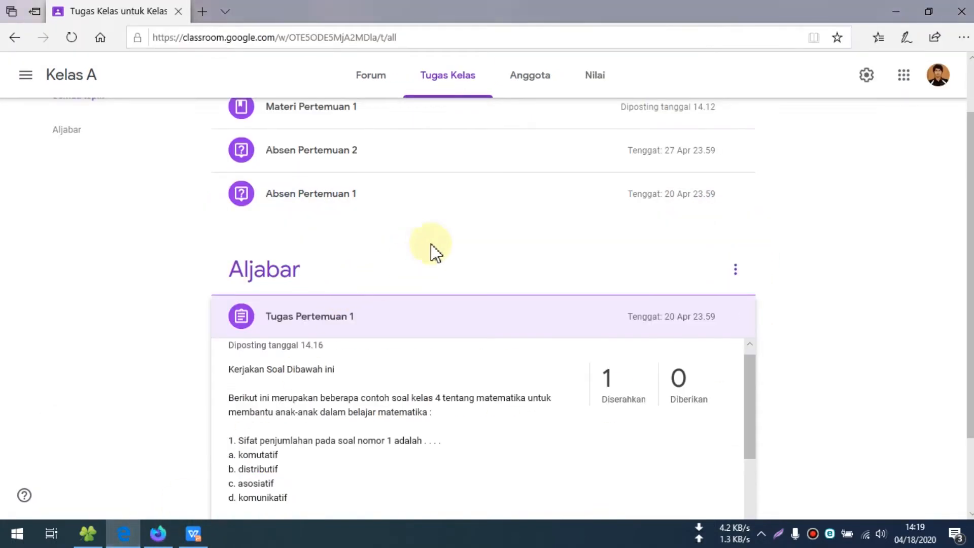
pyautogui.scroll(-1, 591, 408)
pyautogui.scroll(3, 608, 376)
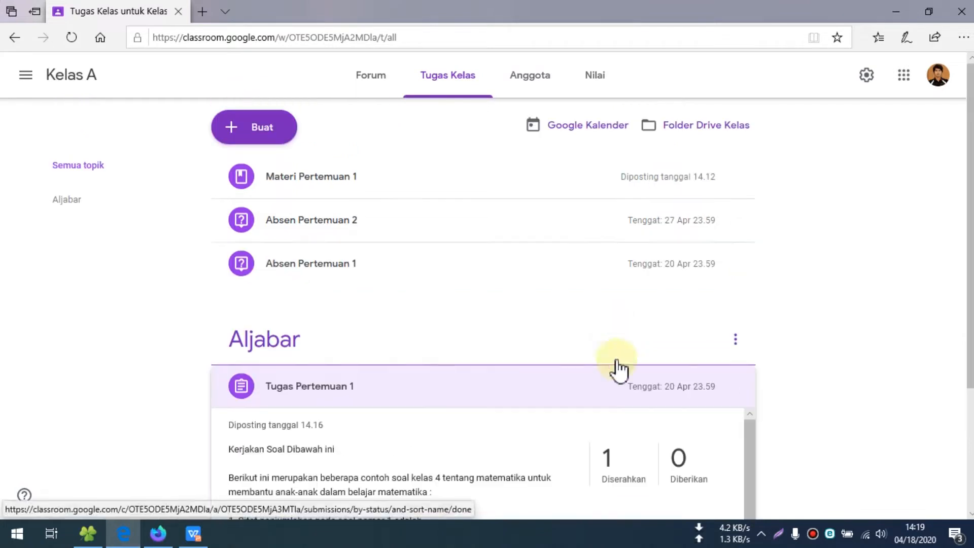
pyautogui.click(596, 77)
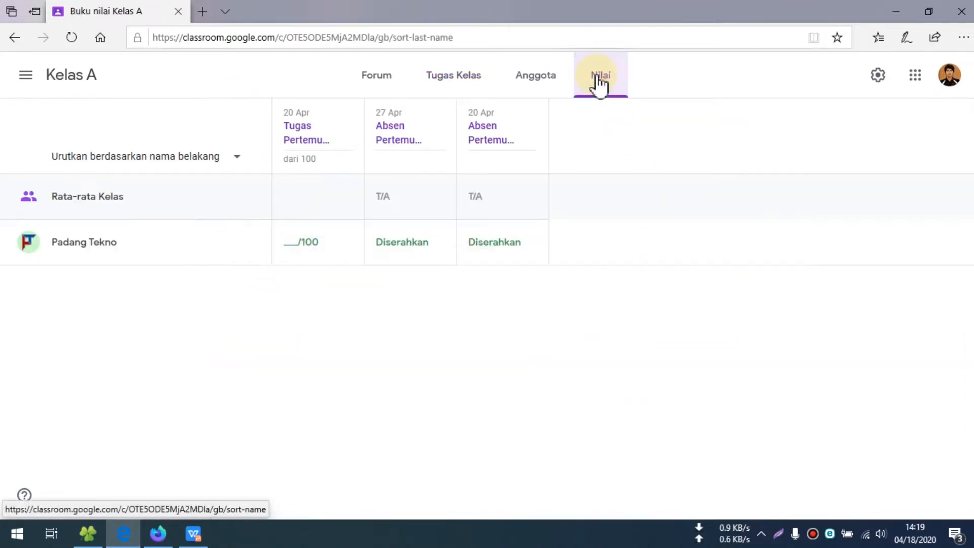
pyautogui.click(302, 249)
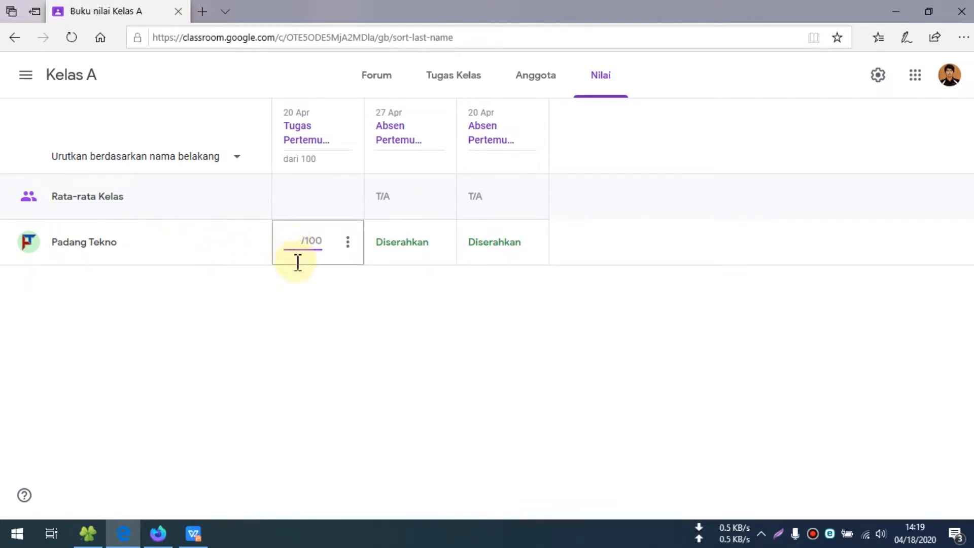
pyautogui.click(344, 299)
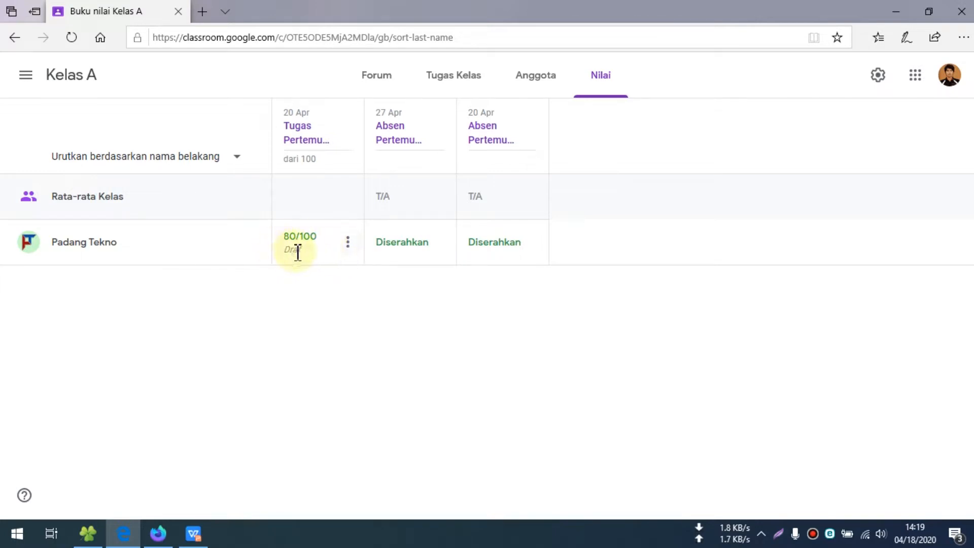
# Step: Switch to the student's account in Firefox, check the Tugas Pertemuan 1 details for the grade, and return to the Kelas A forum
pyautogui.moveTo(158, 534)
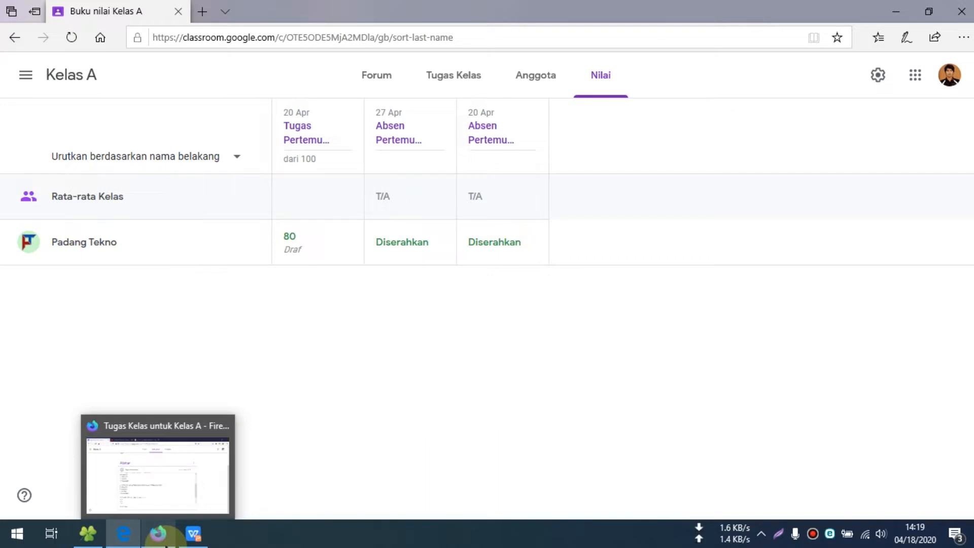
pyautogui.click(158, 534)
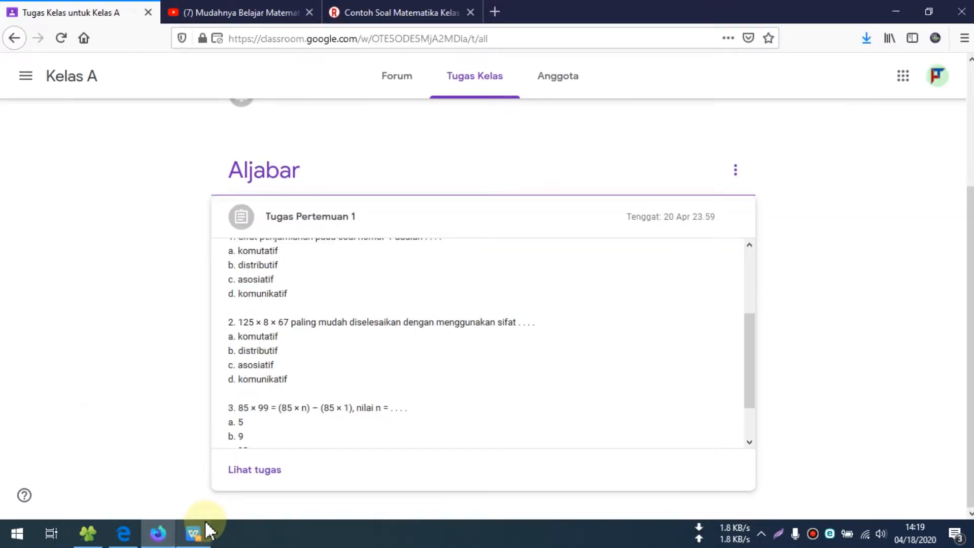
pyautogui.scroll(3, 129, 208)
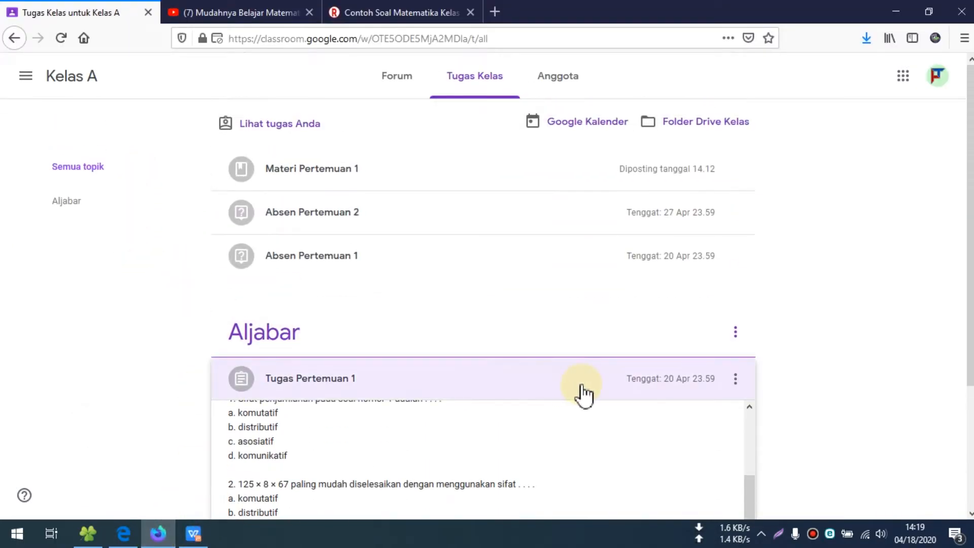
pyautogui.click(580, 390)
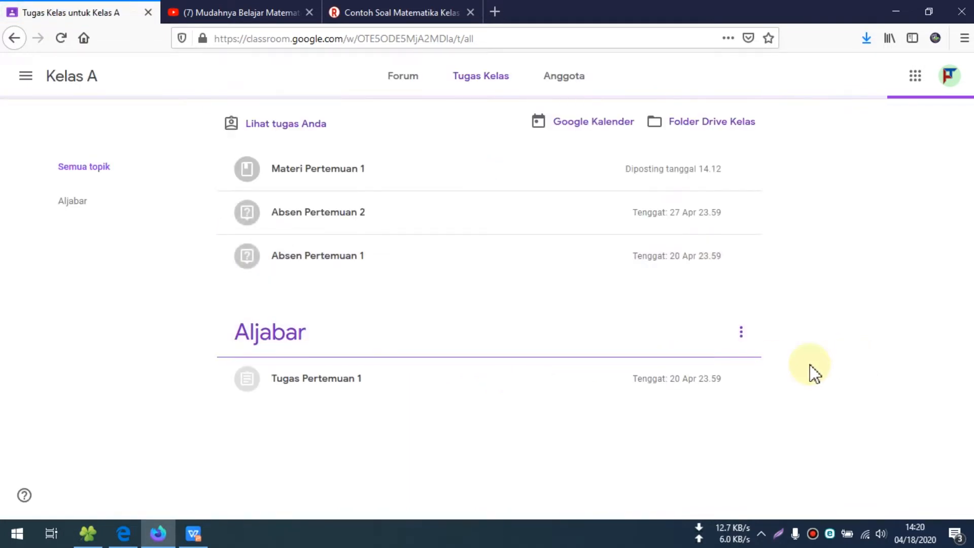
pyautogui.click(325, 388)
pyautogui.scroll(-2, 337, 385)
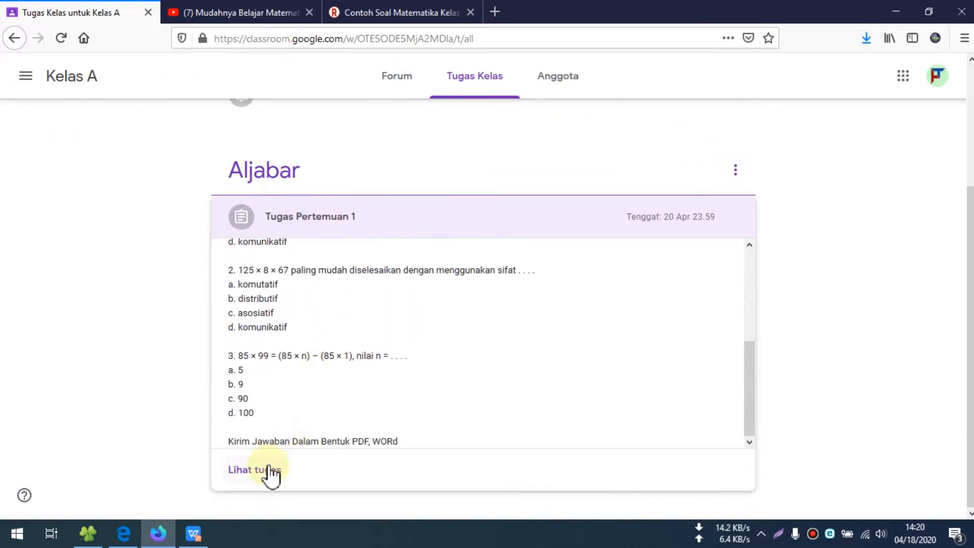
pyautogui.click(267, 470)
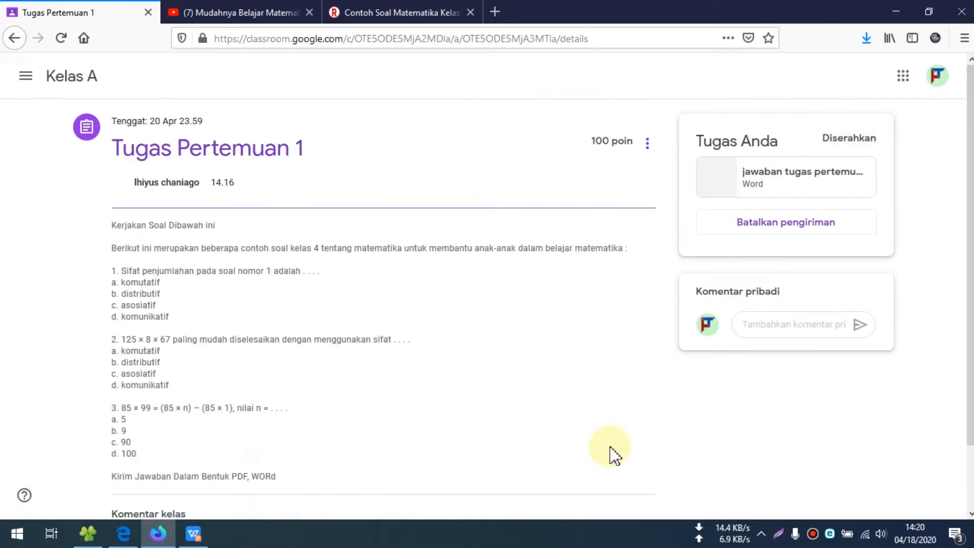
pyautogui.scroll(-2, 609, 395)
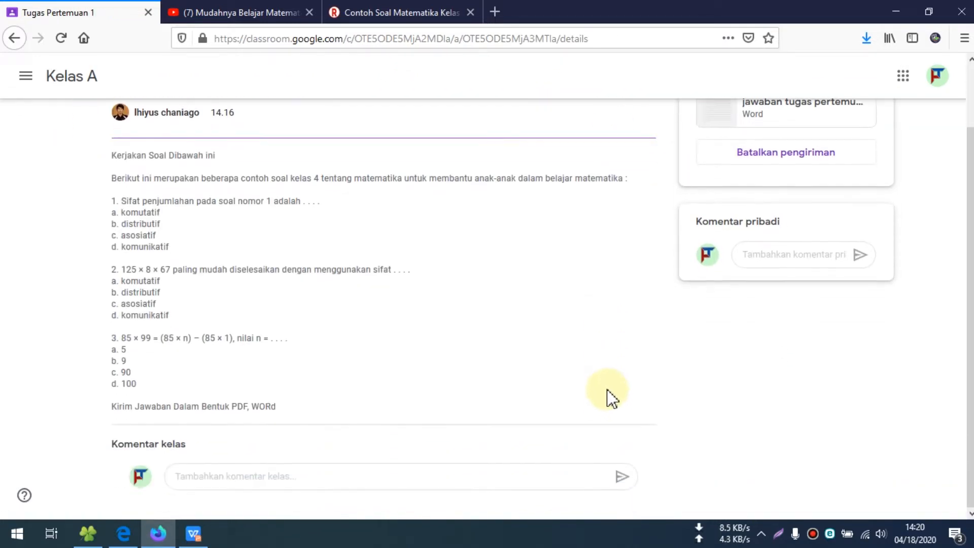
pyautogui.scroll(2, 611, 397)
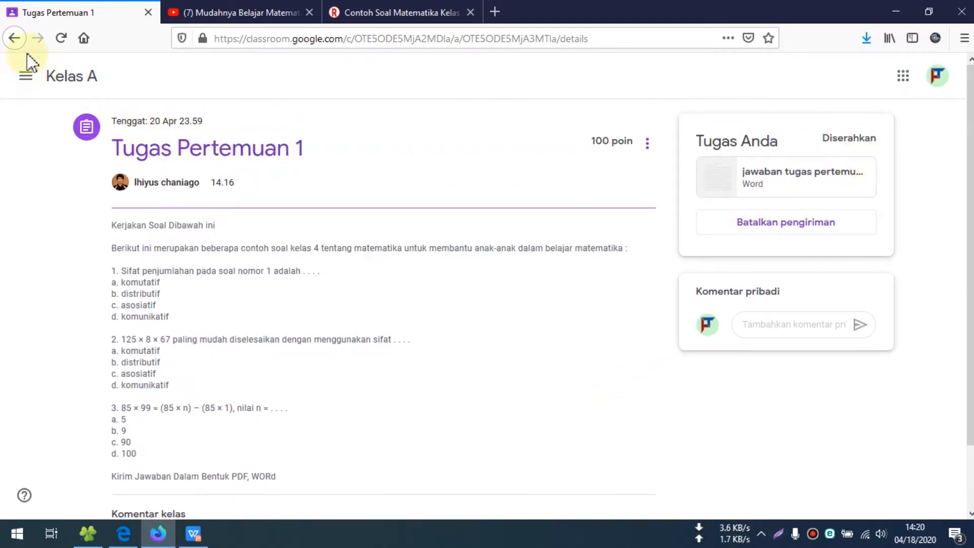
pyautogui.click(37, 81)
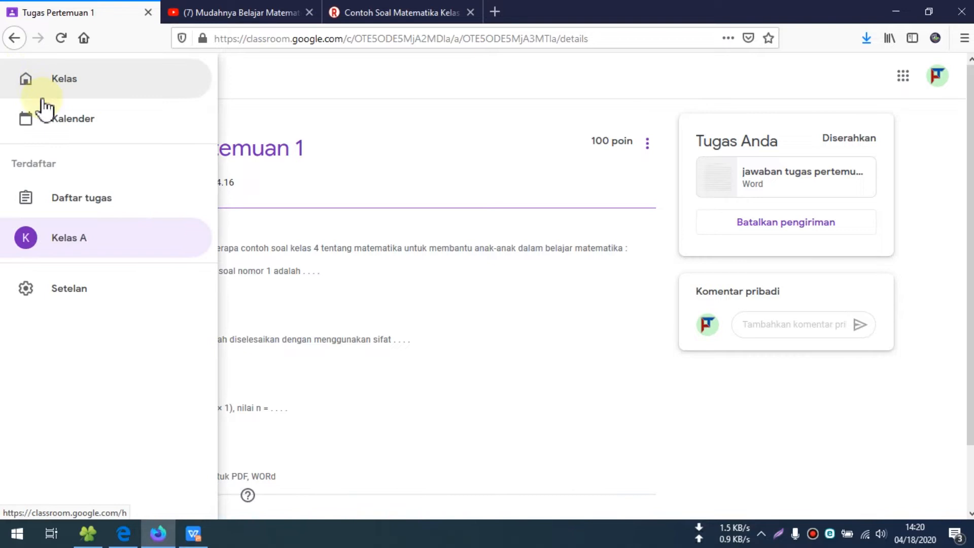
pyautogui.click(65, 247)
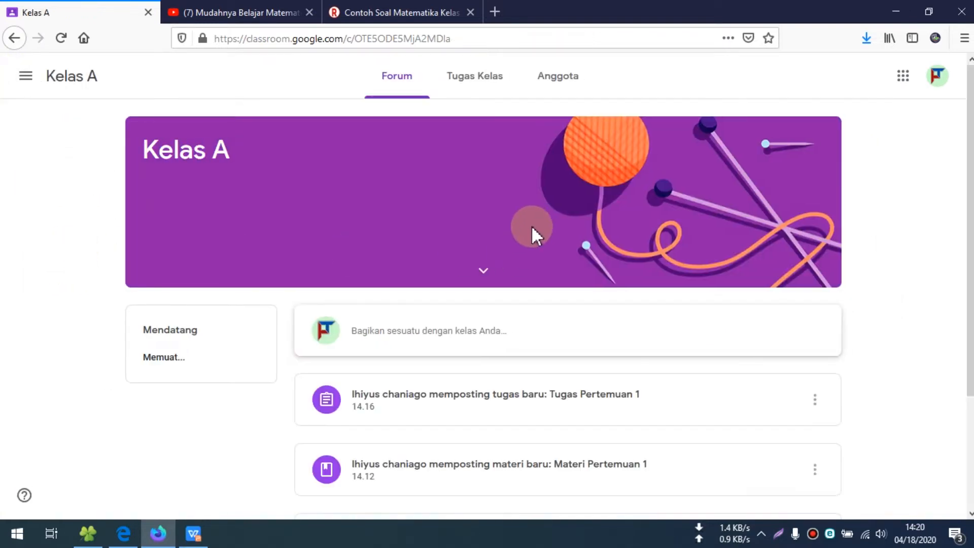
# Step: Switch back to the teacher's account in Edge and review the Kelas A classwork list and the gradebook
pyautogui.click(125, 541)
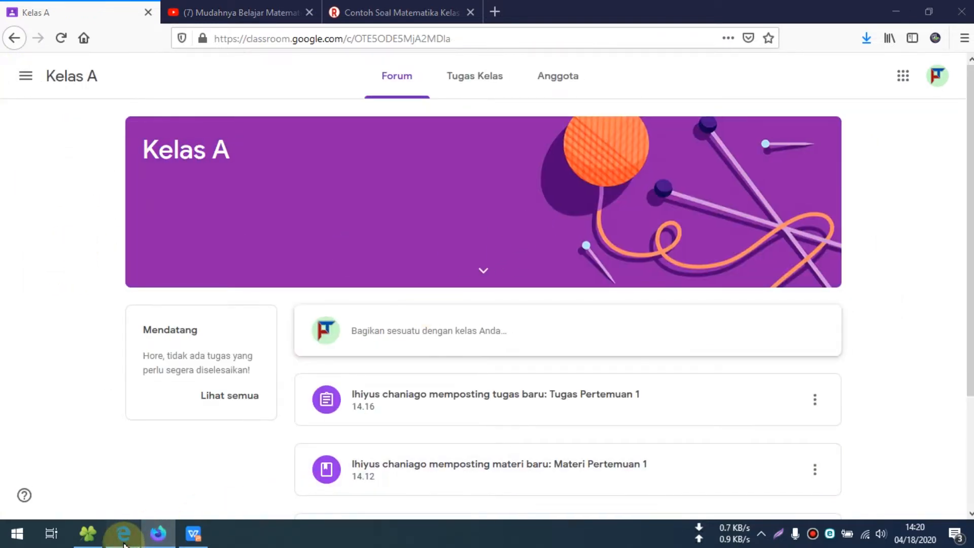
pyautogui.click(124, 541)
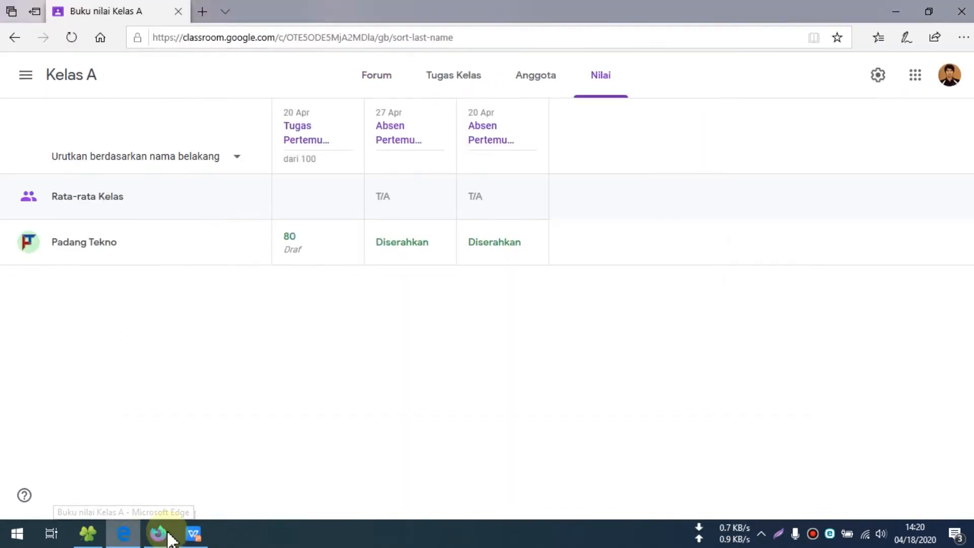
pyautogui.click(441, 79)
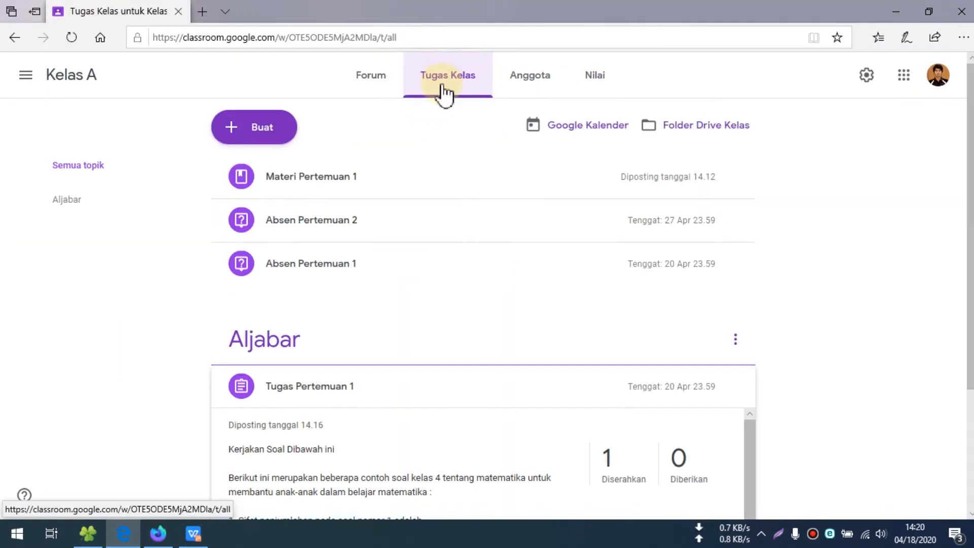
pyautogui.click(583, 87)
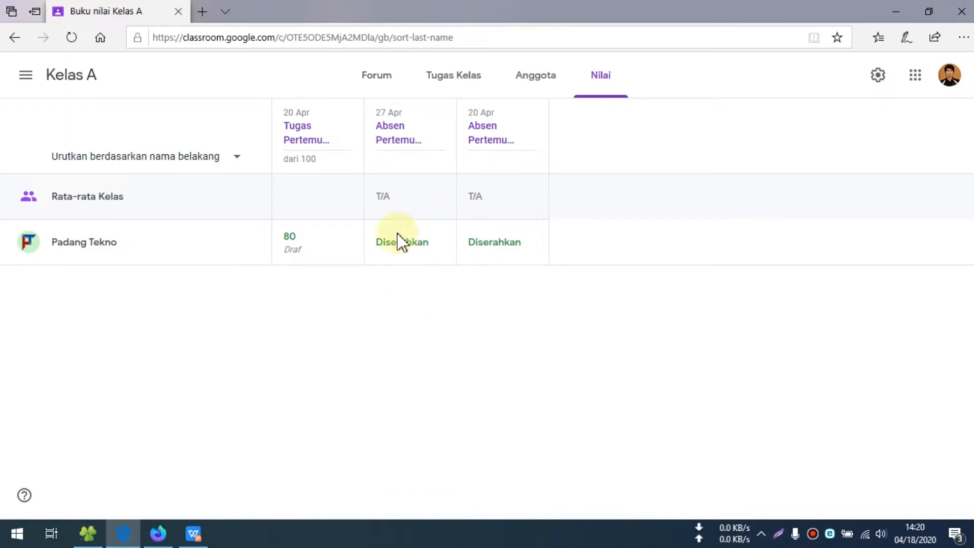
# Step: In the student's Firefox session, examine the Tugas Pertemuan 1 post from the forum for its points and submission status, and return to the forum
pyautogui.click(160, 534)
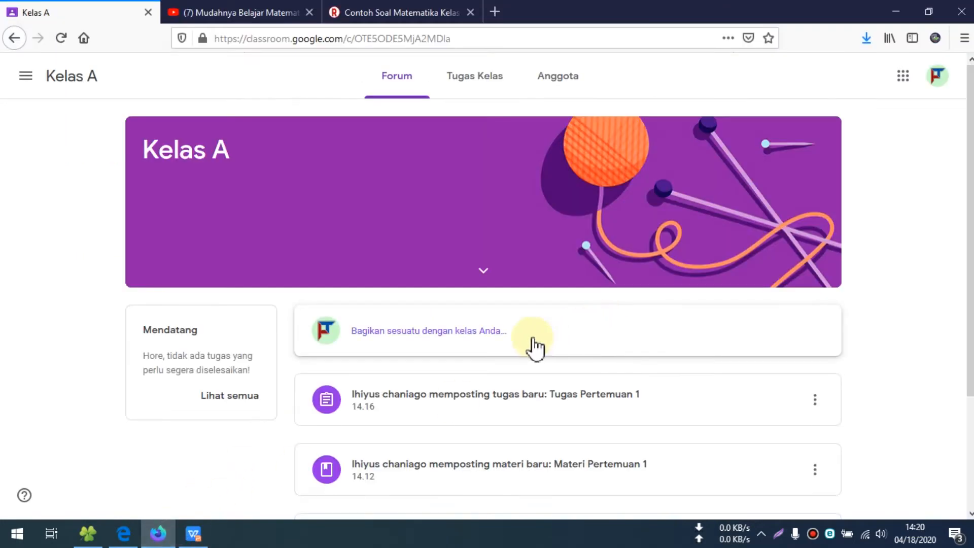
pyautogui.scroll(-3, 632, 296)
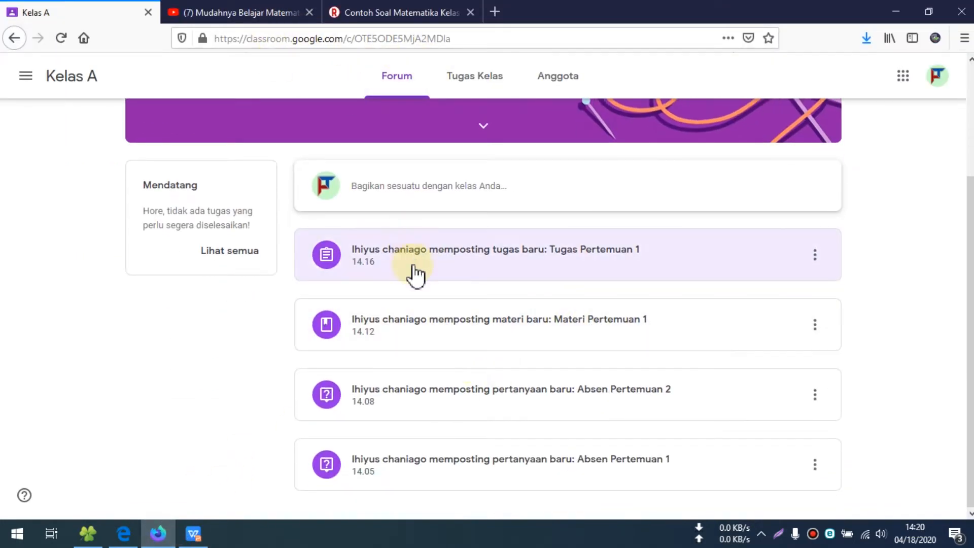
pyautogui.click(821, 255)
pyautogui.click(537, 256)
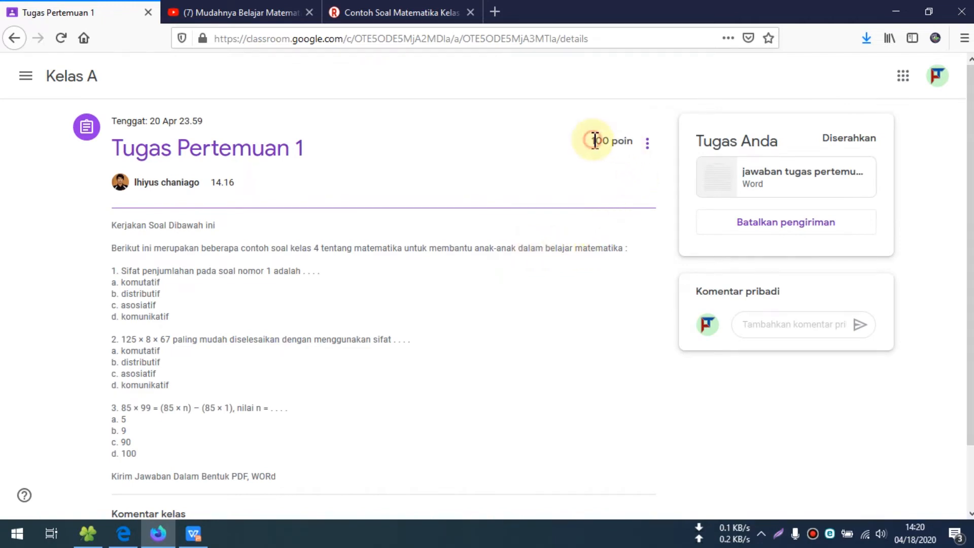
pyautogui.scroll(-2, 543, 245)
pyautogui.scroll(2, 543, 246)
pyautogui.scroll(-1, 550, 292)
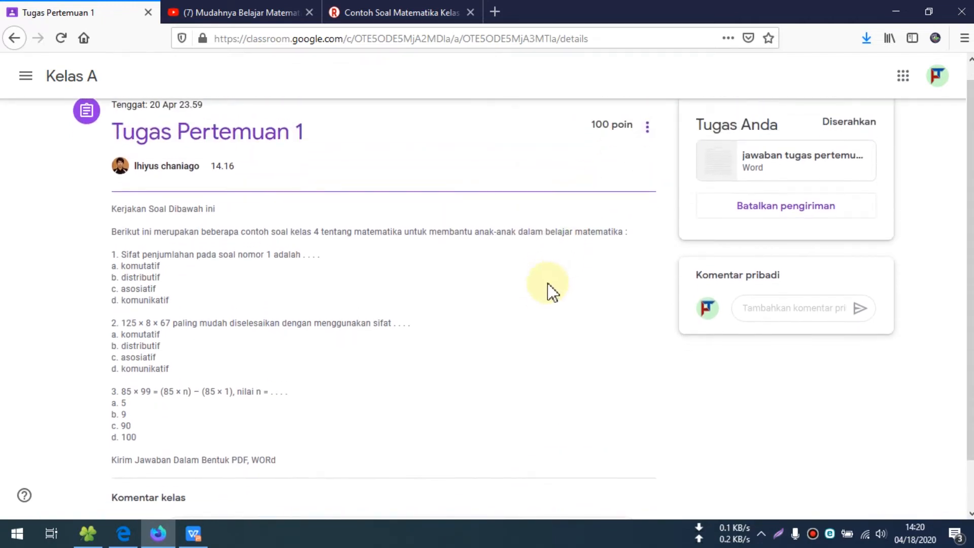
pyautogui.scroll(-1, 550, 292)
pyautogui.scroll(2, 671, 274)
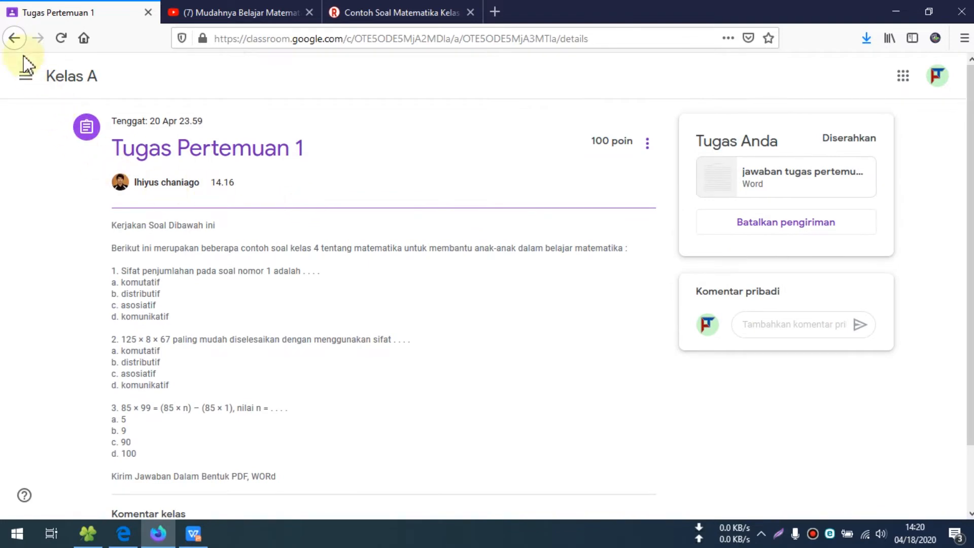
pyautogui.click(6, 37)
pyautogui.scroll(-3, 297, 381)
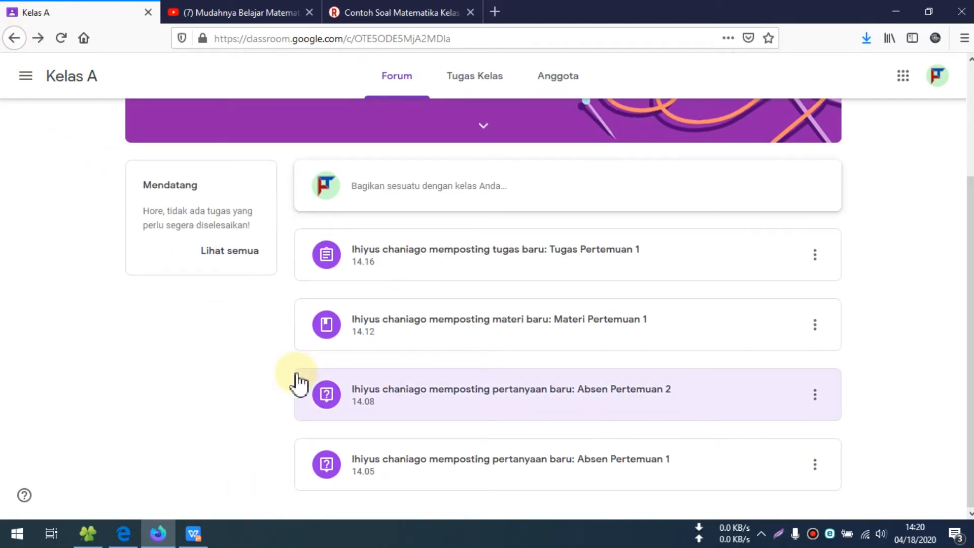
# Step: Check the tutorial outline slide in classroom.ppt in WPS Office, and view the student's Kelas A classwork list in Firefox
pyautogui.click(192, 534)
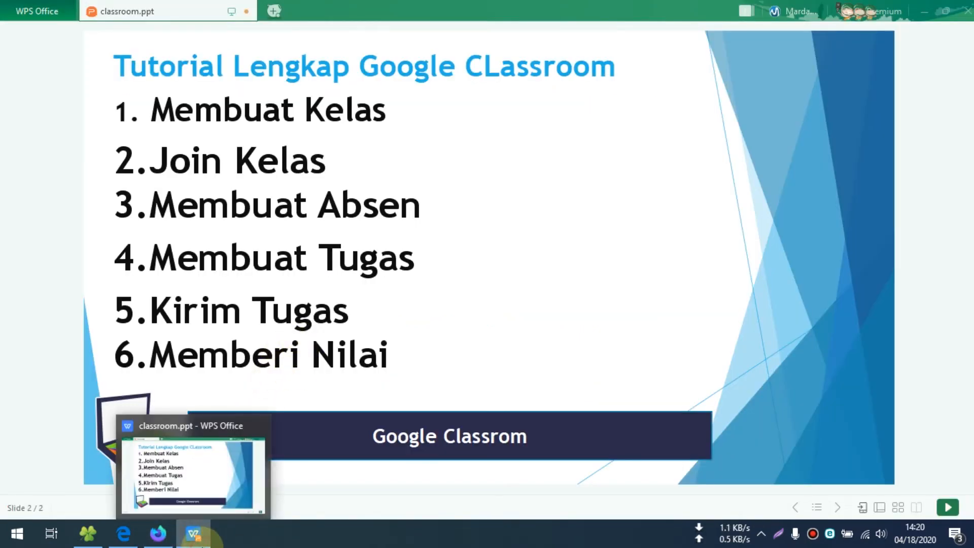
pyautogui.click(200, 541)
pyautogui.scroll(4, 402, 335)
pyautogui.click(477, 77)
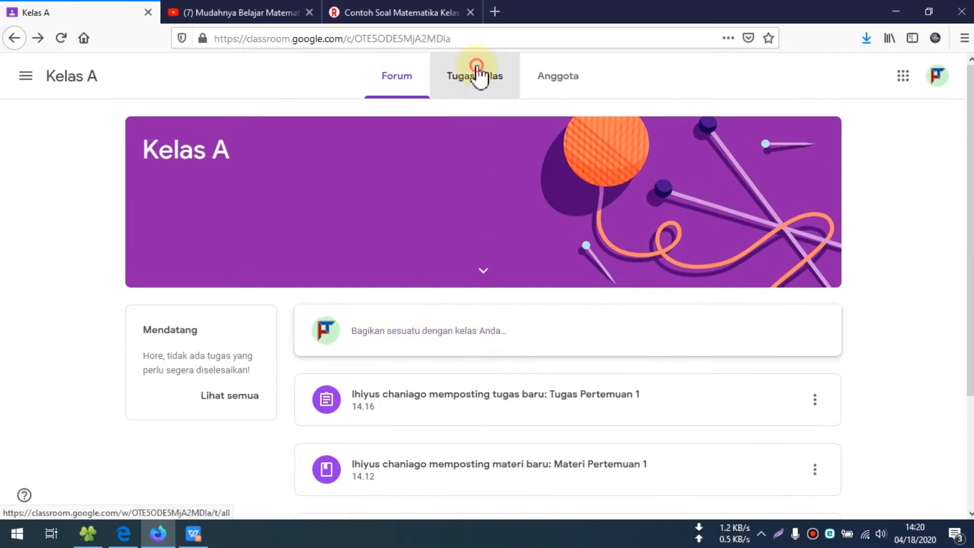
pyautogui.click(470, 218)
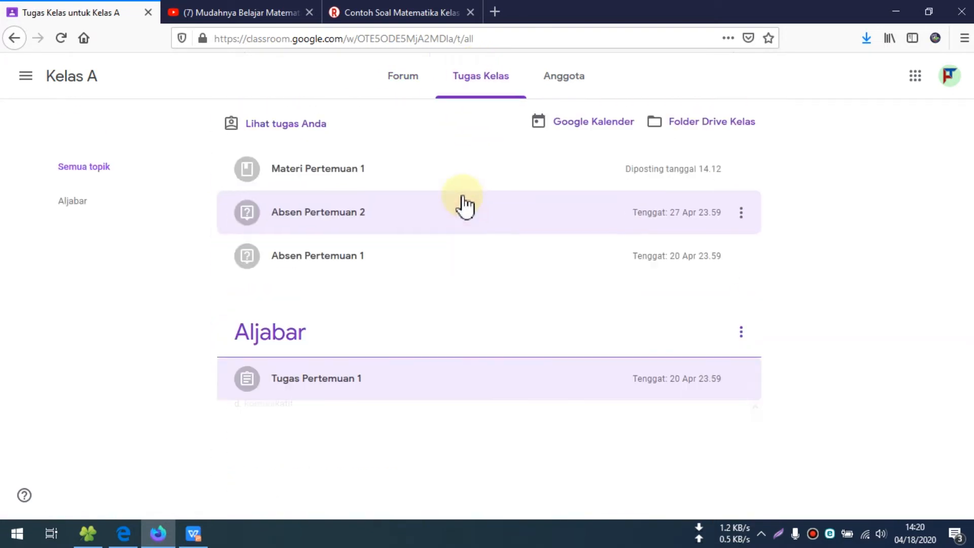
# Step: Switch to the teacher's account in Edge and open the Kelas A classwork page from the class overview
pyautogui.click(124, 533)
pyautogui.click(25, 74)
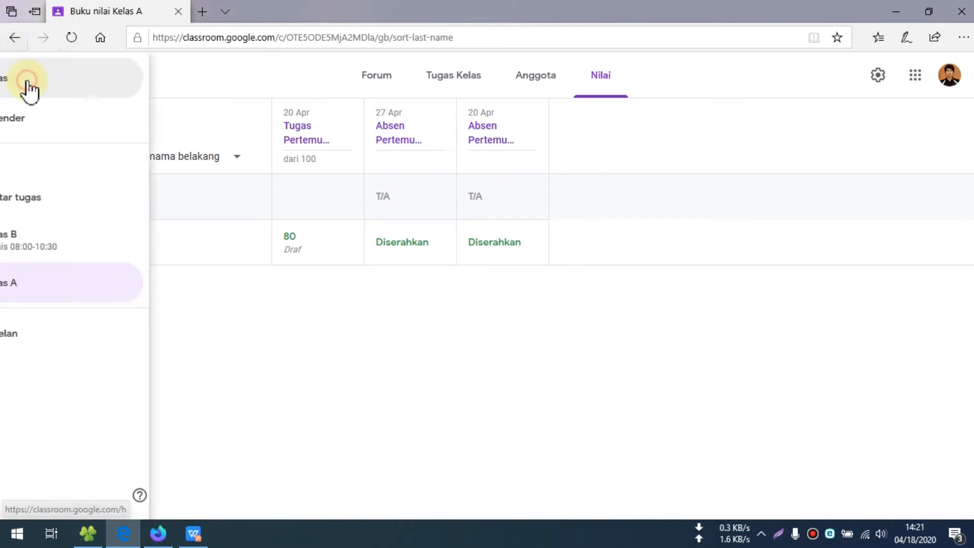
pyautogui.click(48, 81)
pyautogui.click(314, 158)
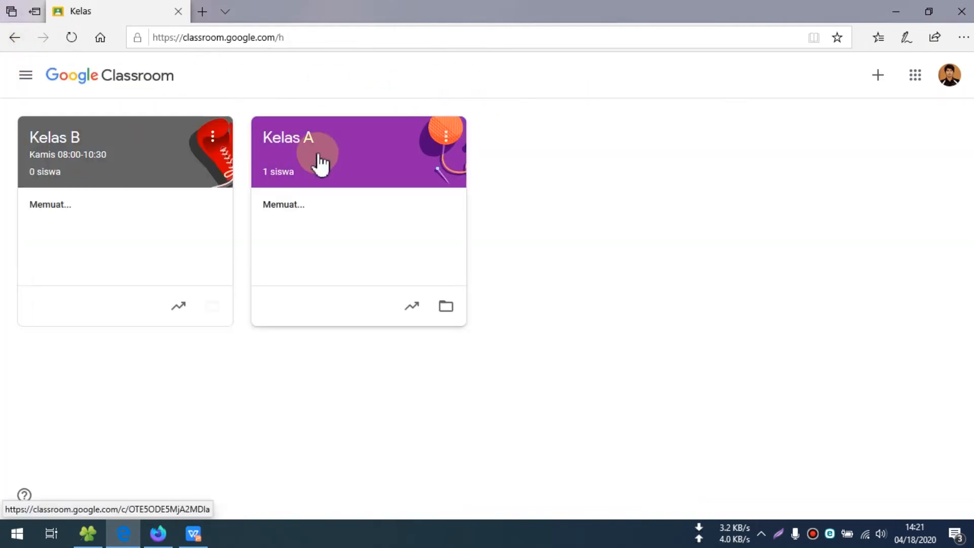
pyautogui.click(462, 77)
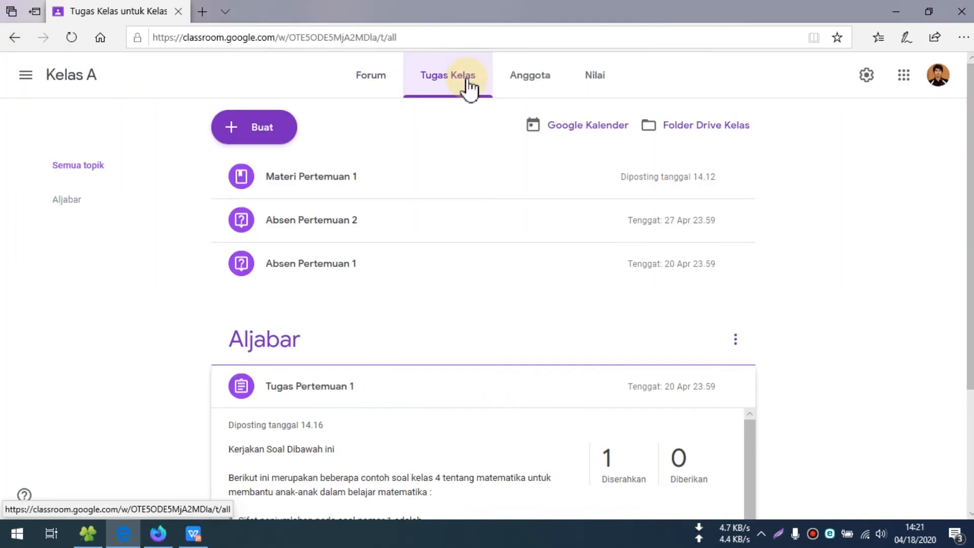
# Step: Try starting a Tugas kuis in Kelas A, remove its Google Formulir attachment, look at the attachment options, and discard the assignment
pyautogui.click(275, 143)
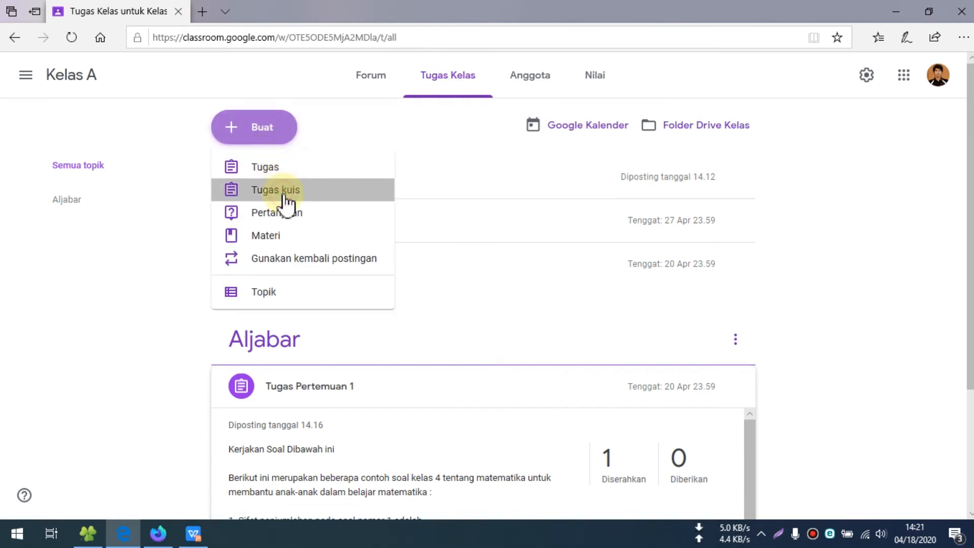
pyautogui.click(284, 193)
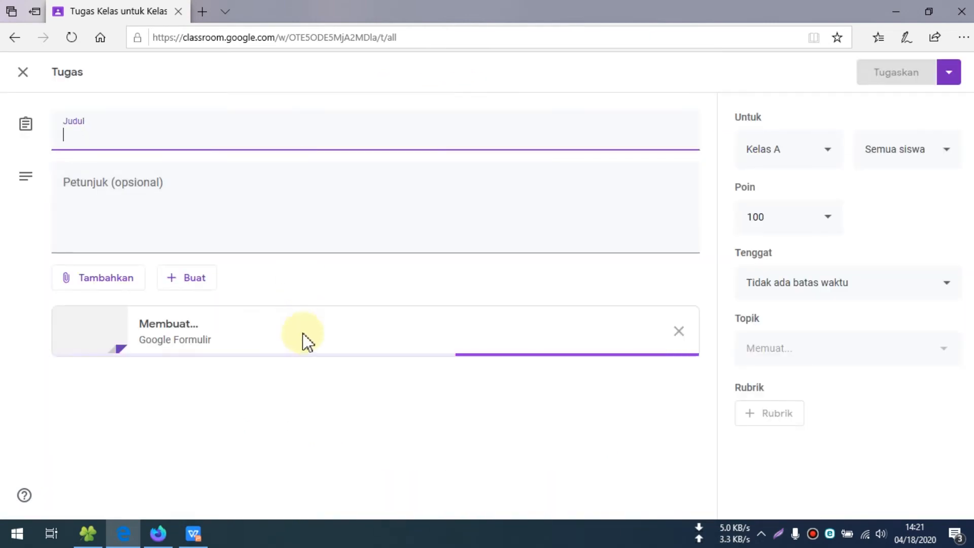
pyautogui.click(680, 333)
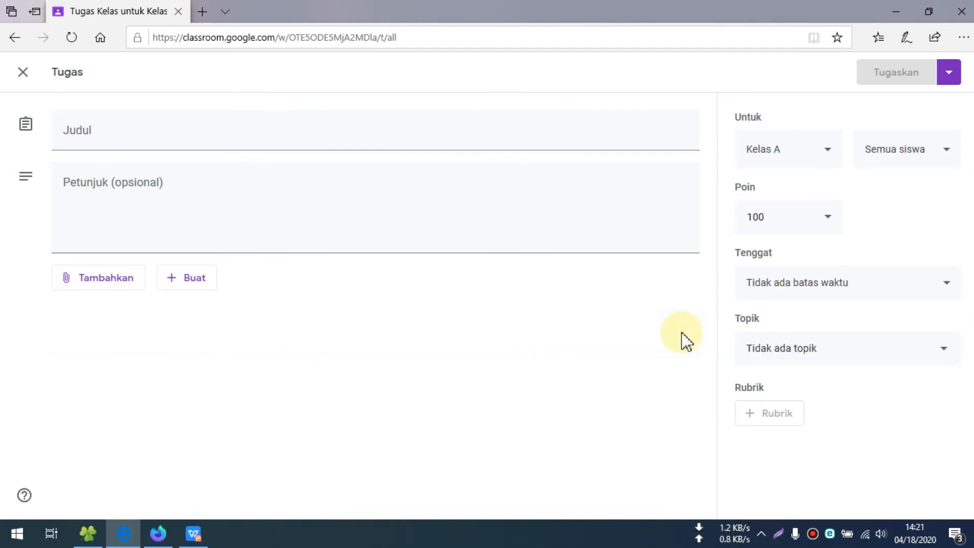
pyautogui.click(109, 189)
pyautogui.click(108, 277)
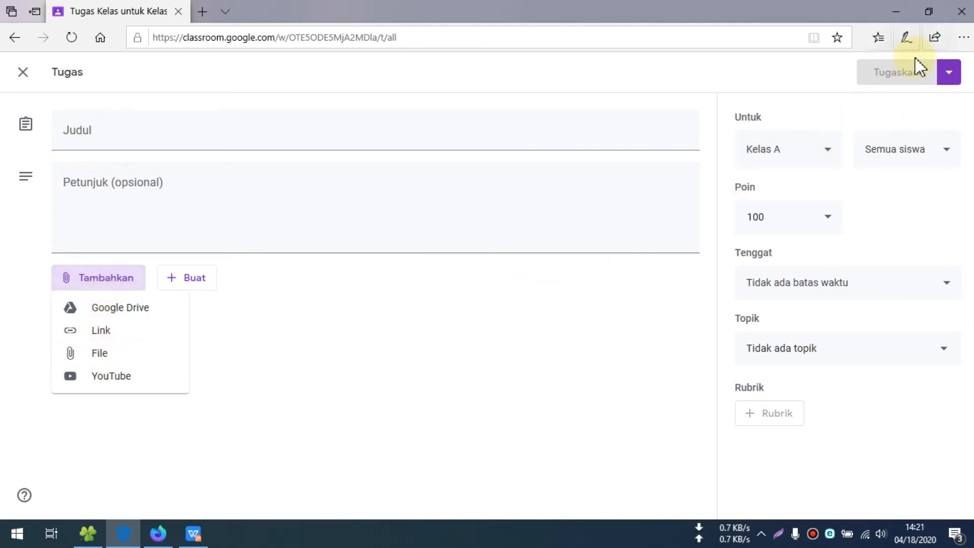
pyautogui.click(24, 77)
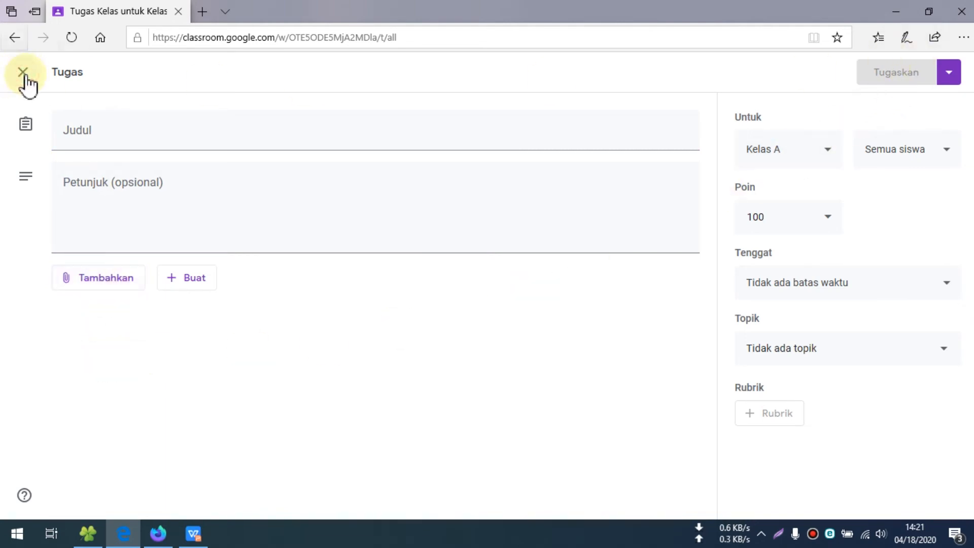
pyautogui.click(23, 76)
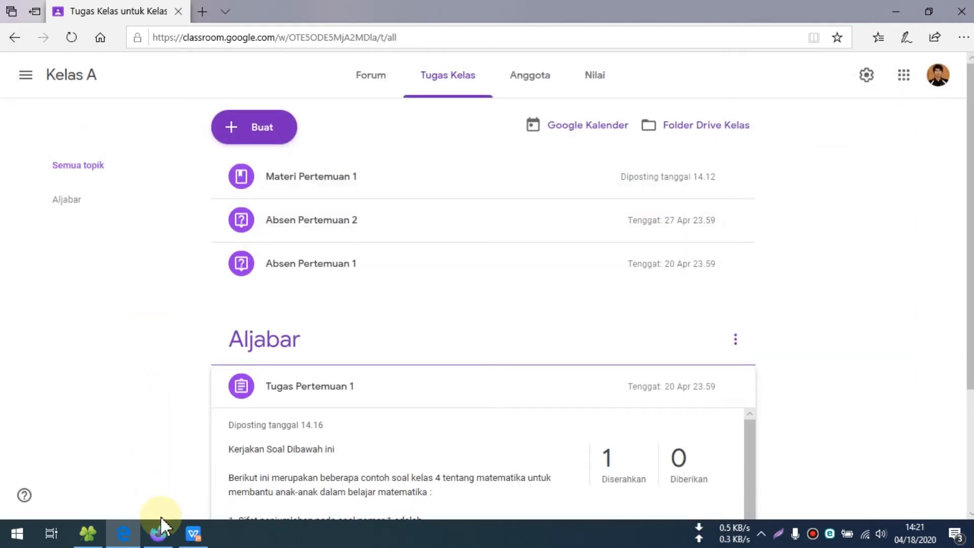